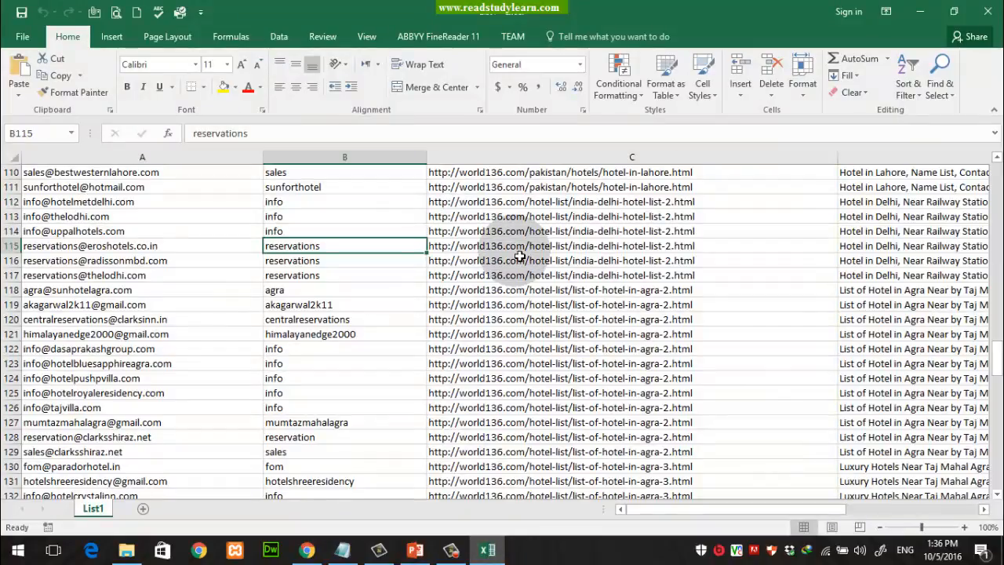
# Hide the Title, Host, Keywords density and Keywords columns (D through G) of the email list
pyautogui.scroll(4, 532, 255)
pyautogui.scroll(20, 532, 256)
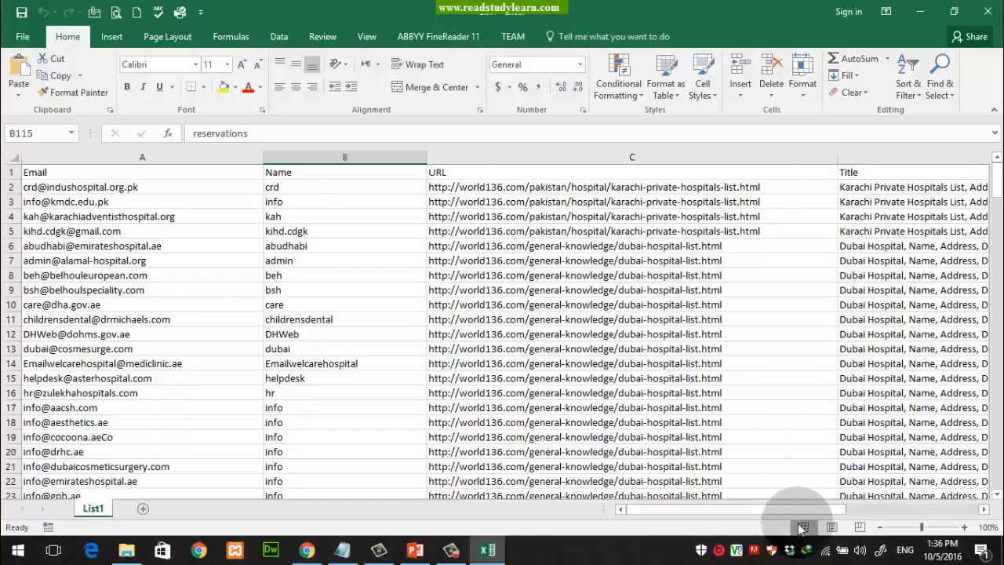
pyautogui.moveTo(800, 509); pyautogui.dragTo(946, 505)
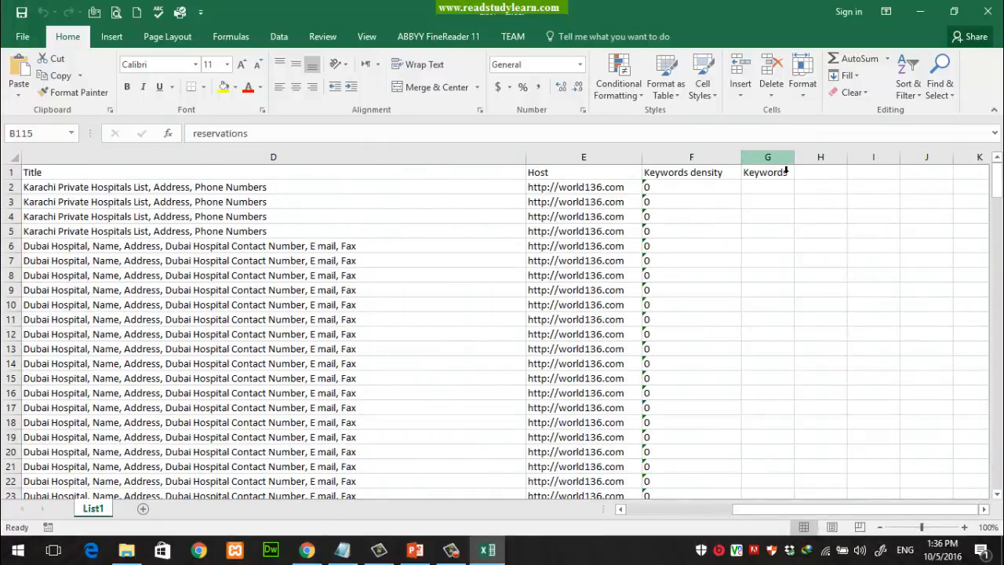
pyautogui.moveTo(787, 157); pyautogui.dragTo(330, 156)
pyautogui.rightClick(313, 150)
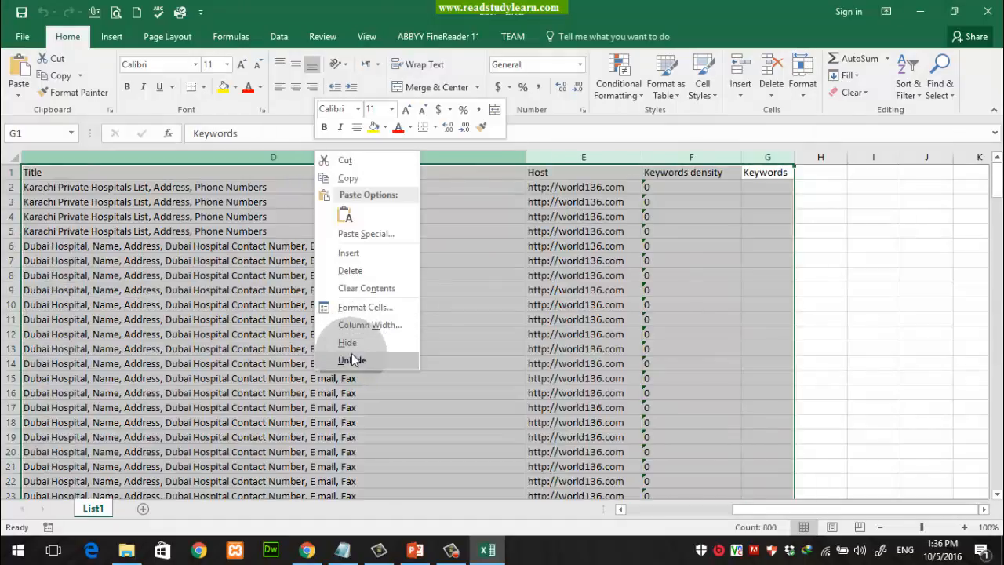
pyautogui.click(347, 342)
pyautogui.moveTo(763, 512); pyautogui.dragTo(681, 508)
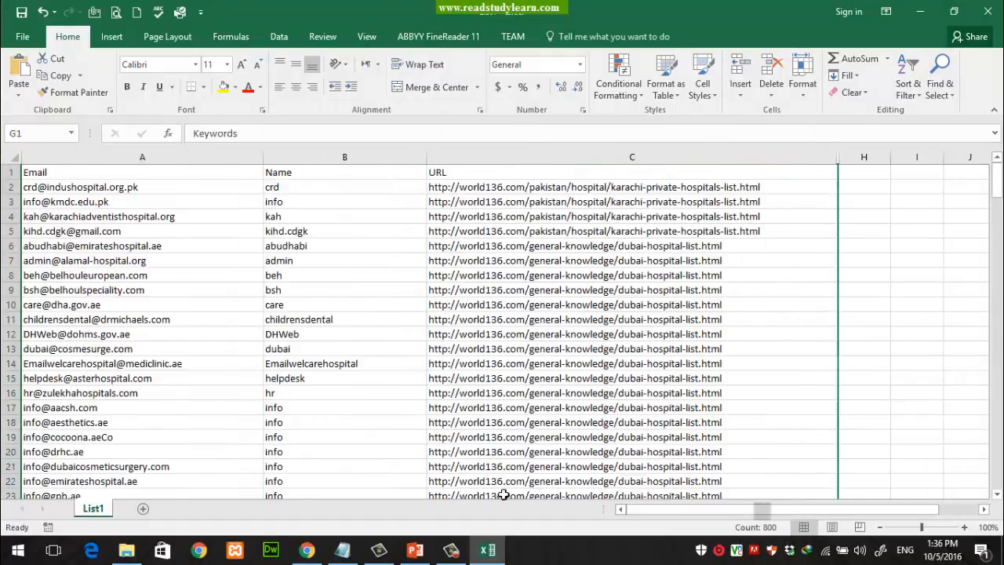
pyautogui.click(273, 263)
pyautogui.click(514, 265)
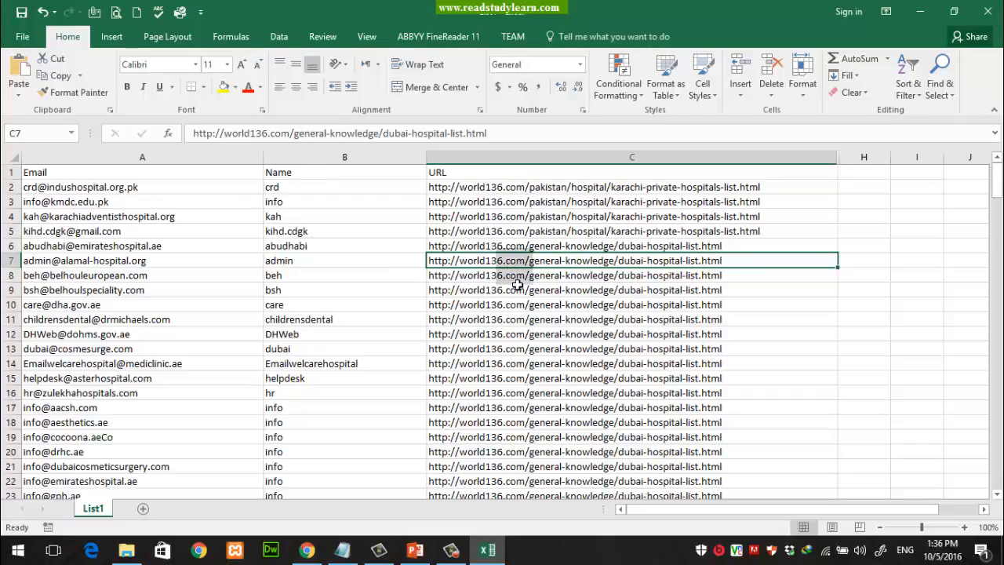
# Narrow the Name column slightly and save the workbook
pyautogui.moveTo(428, 167); pyautogui.dragTo(400, 166)
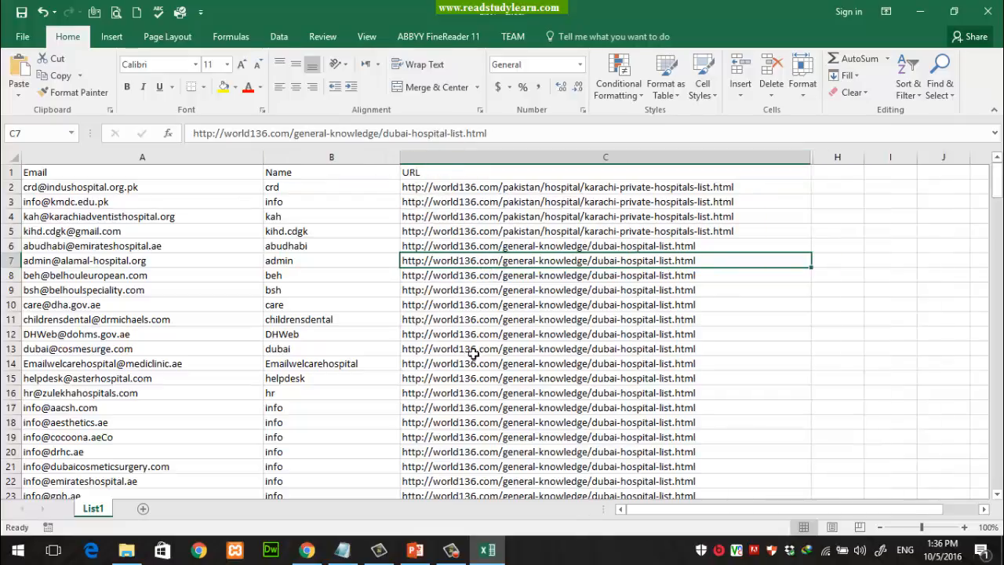
pyautogui.click(471, 350)
pyautogui.hotkey('ctrl', 's')
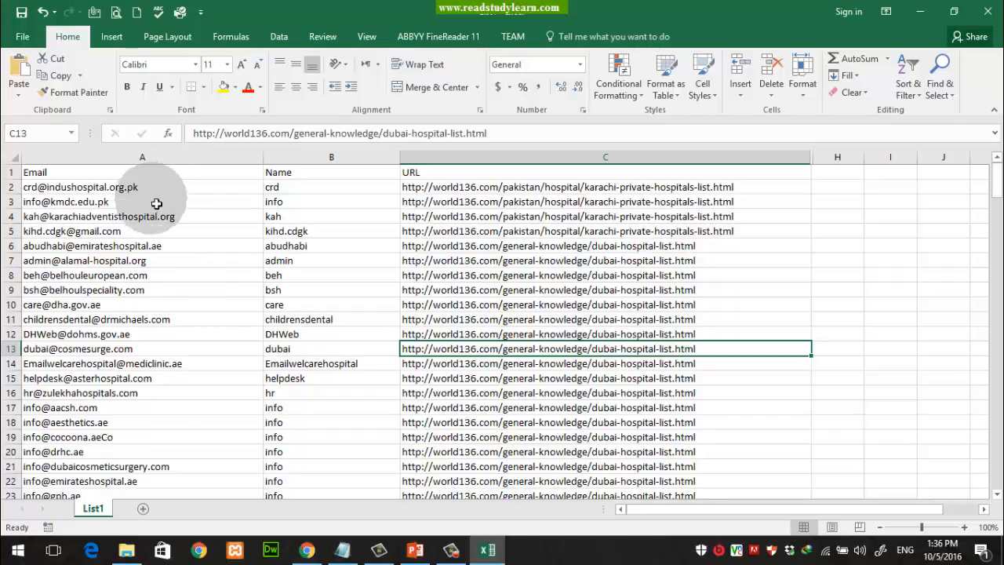
# Look through the page setup options for margins, orientation, paper size, sheet background and print area
pyautogui.click(164, 39)
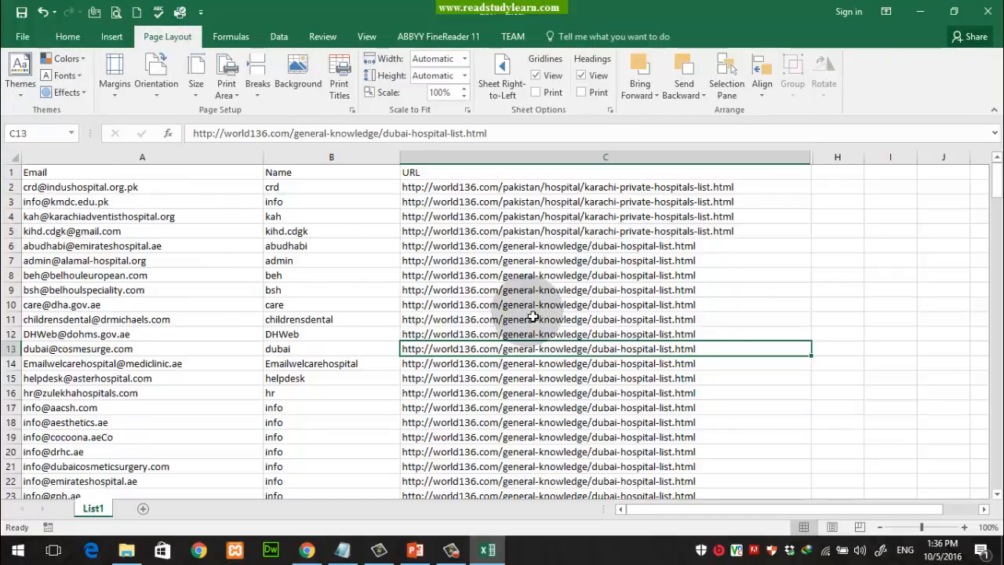
pyautogui.click(115, 74)
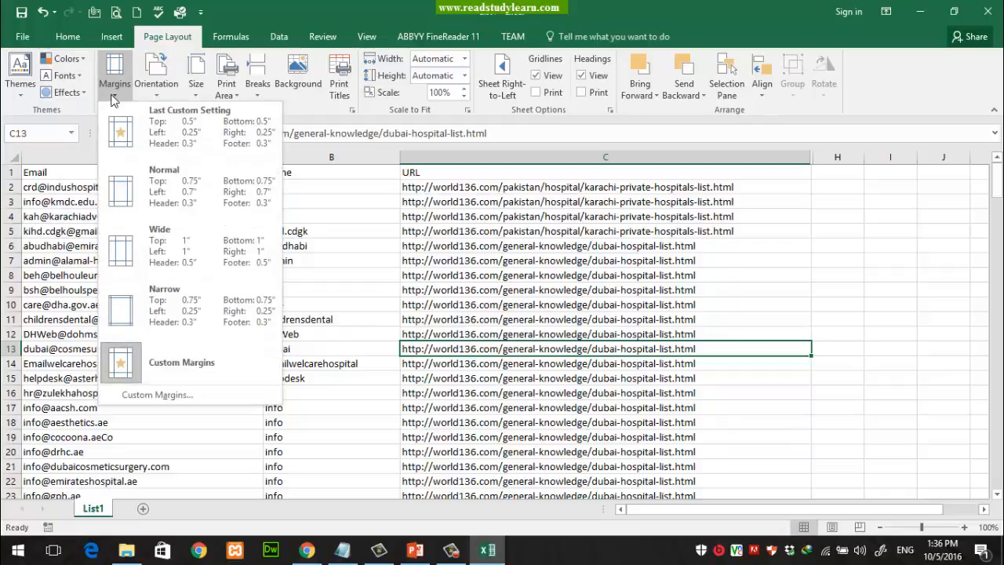
pyautogui.click(153, 98)
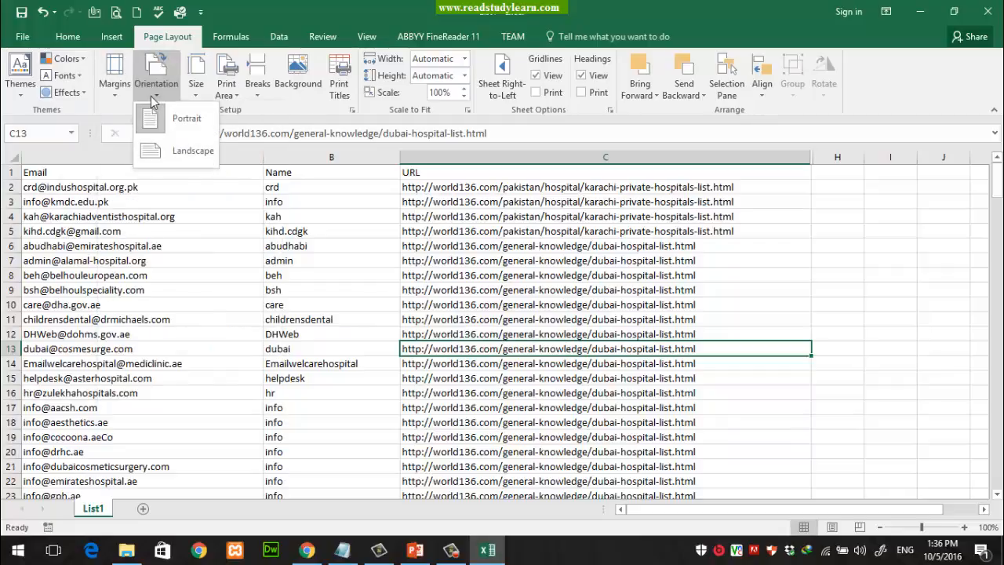
pyautogui.click(197, 90)
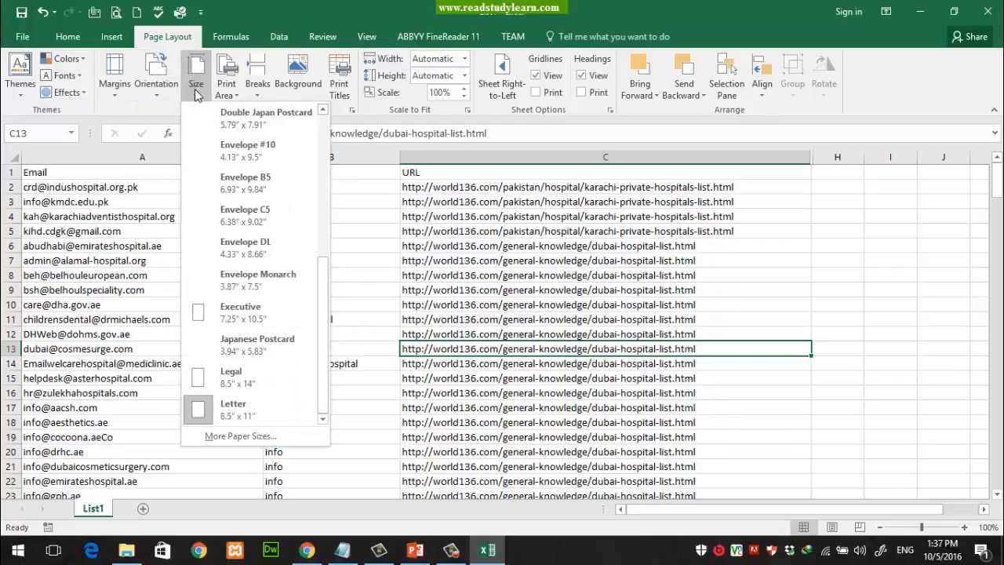
pyautogui.click(299, 92)
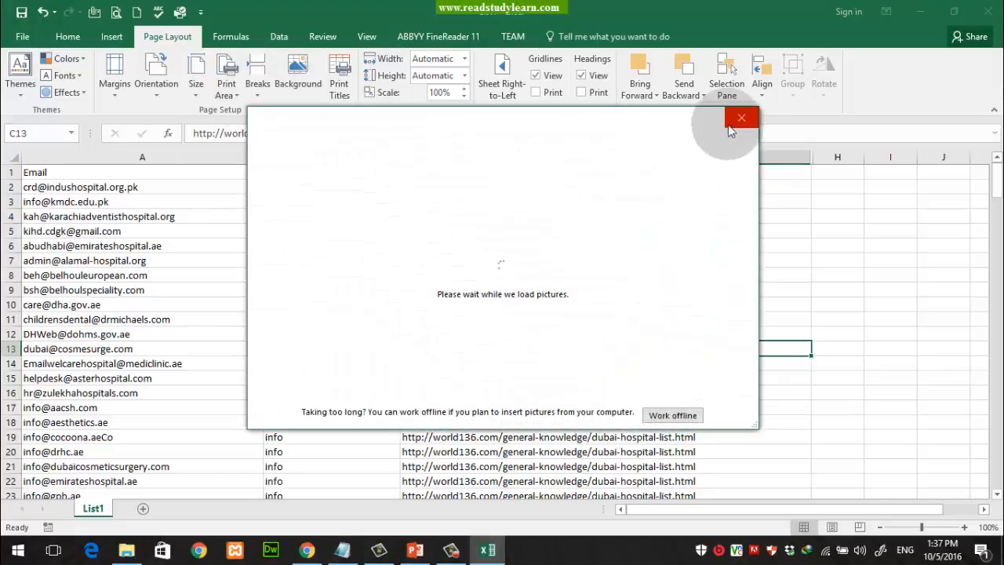
pyautogui.click(734, 122)
pyautogui.click(229, 90)
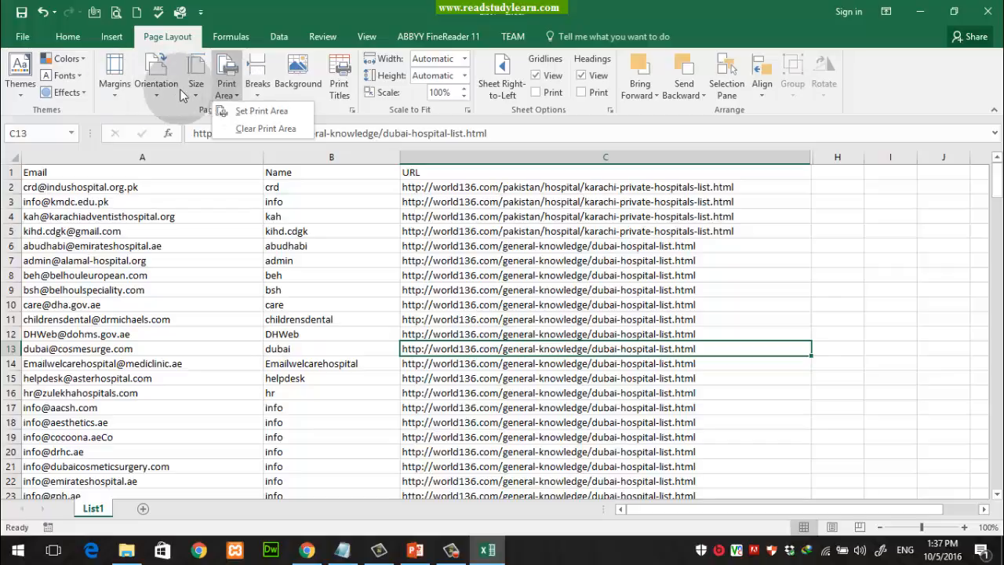
pyautogui.click(233, 95)
# Check the Printing topics slide in PowerPoint, and view the margin presets back in the Excel worksheet
pyautogui.click(418, 554)
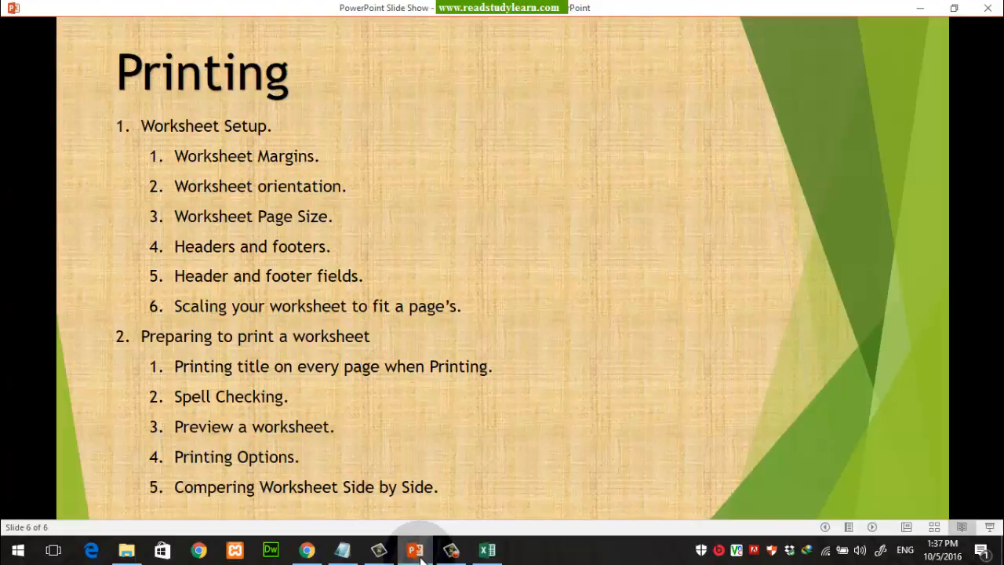
pyautogui.click(420, 556)
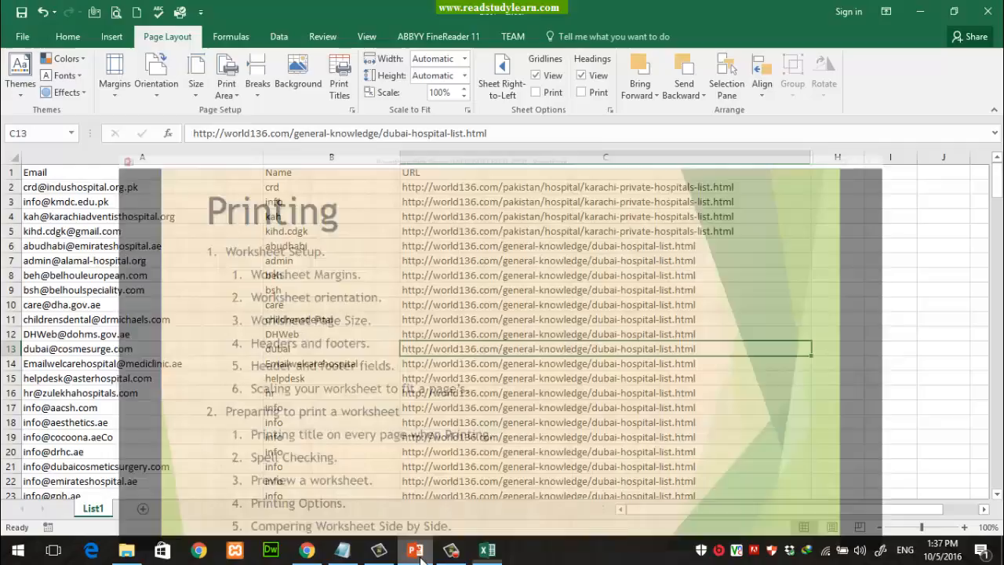
pyautogui.click(115, 83)
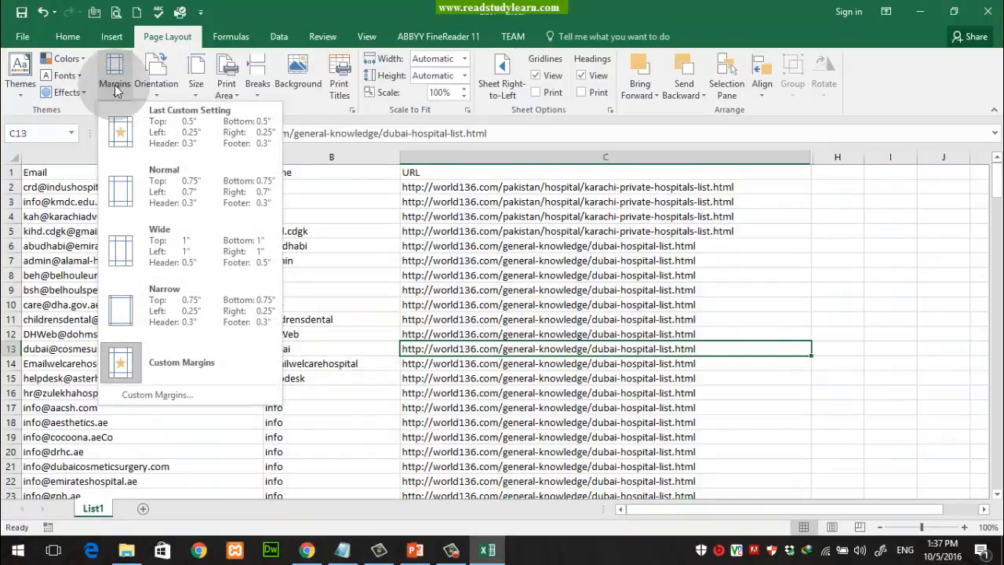
pyautogui.press('F9')
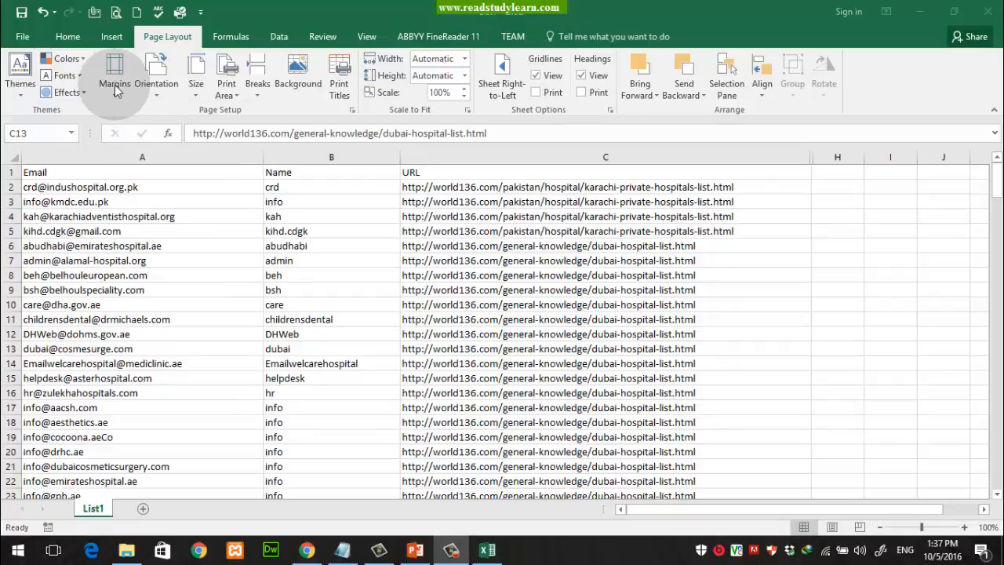
pyautogui.click(114, 89)
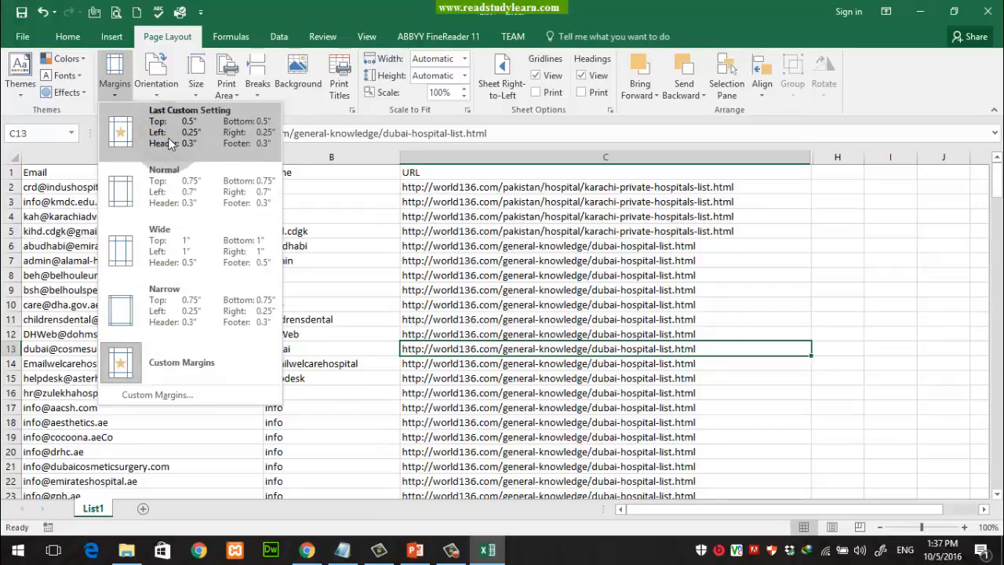
pyautogui.click(330, 287)
pyautogui.click(335, 290)
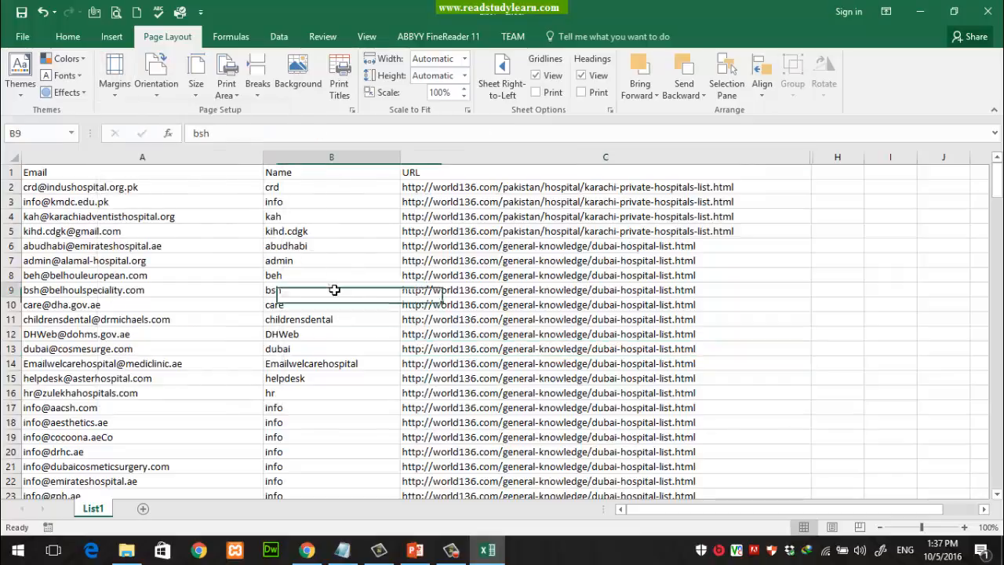
pyautogui.click(136, 276)
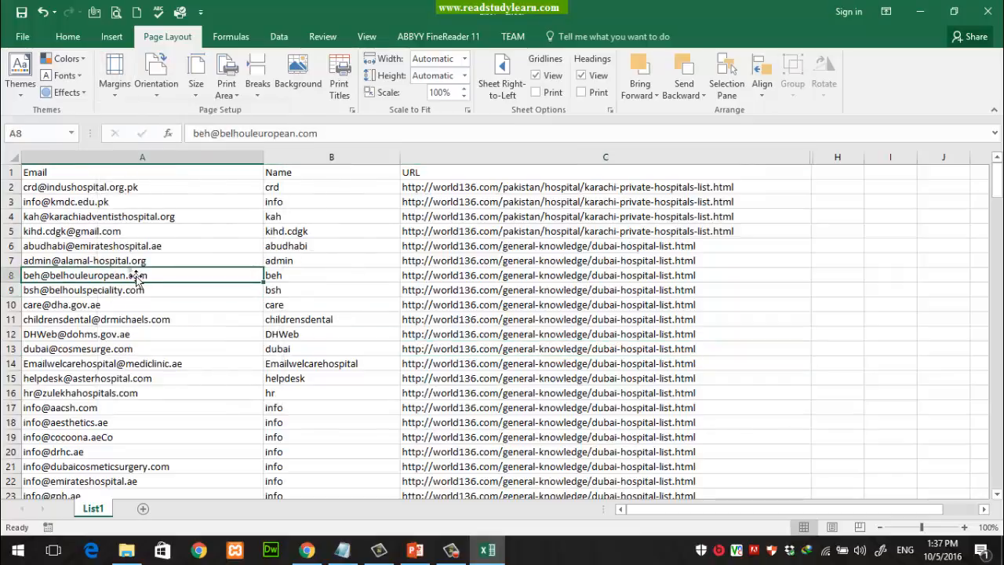
# Open the print preview of the worksheet and zoom in on its first page
pyautogui.click(24, 37)
pyautogui.click(31, 248)
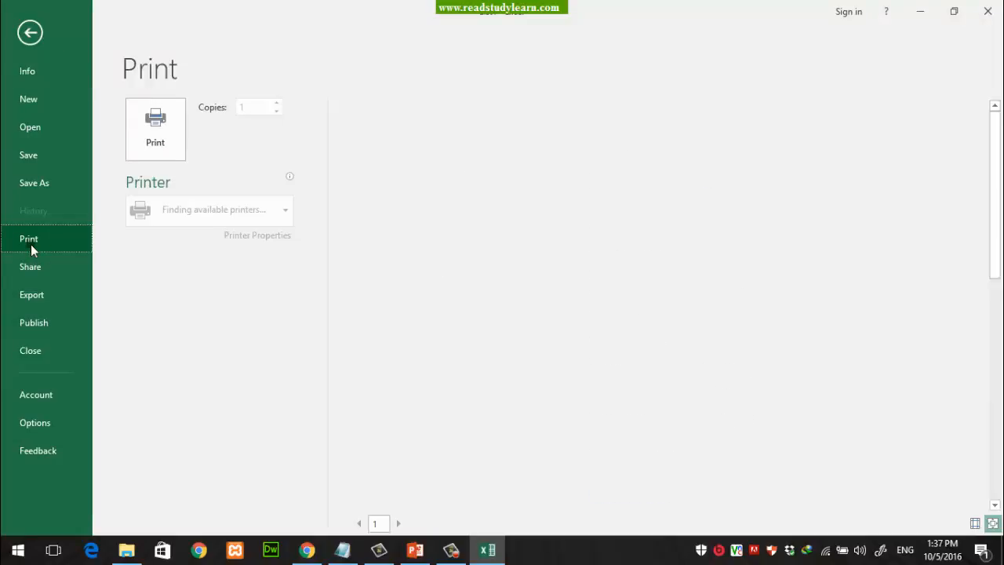
pyautogui.click(653, 218)
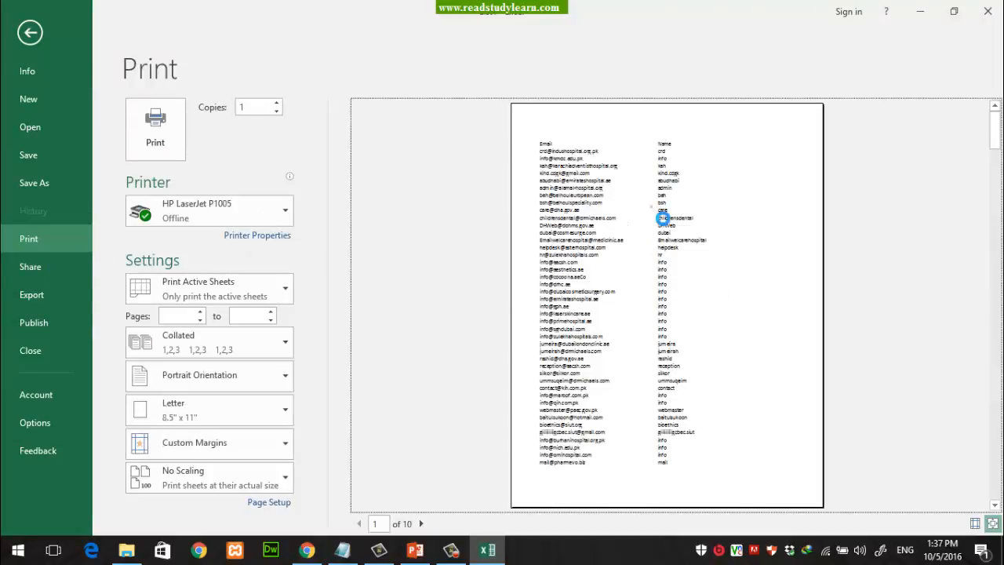
pyautogui.click(663, 220)
pyautogui.click(659, 215)
pyautogui.click(661, 216)
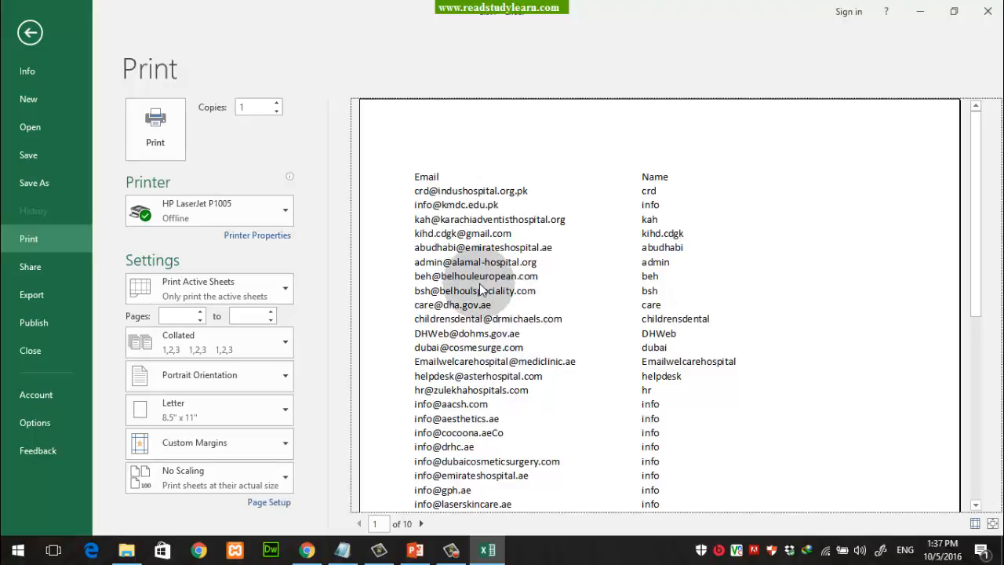
# Show the margin guides on the preview page, examine its side, header and footer margins, and return to the worksheet
pyautogui.click(975, 524)
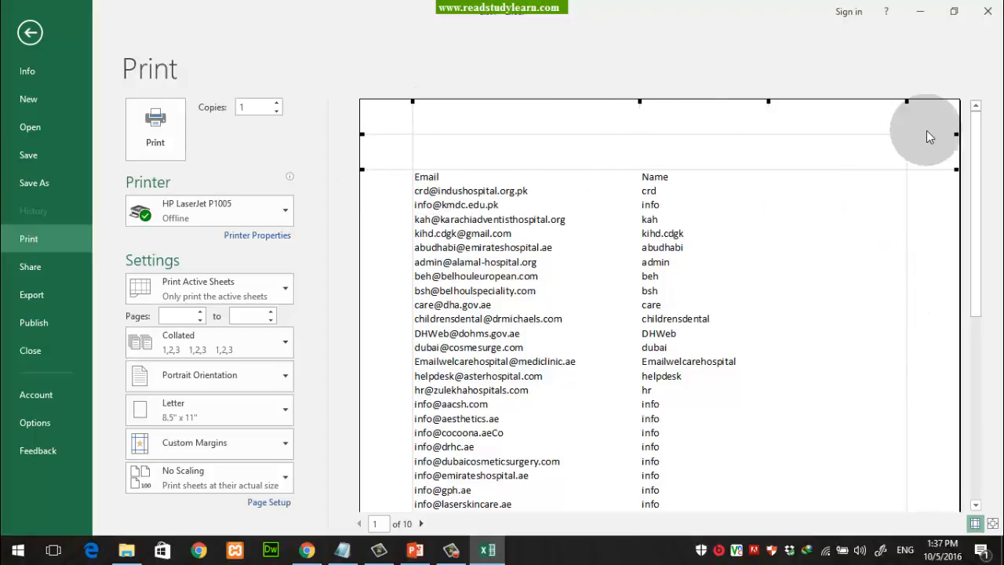
pyautogui.scroll(-3, 924, 263)
pyautogui.scroll(-7, 923, 256)
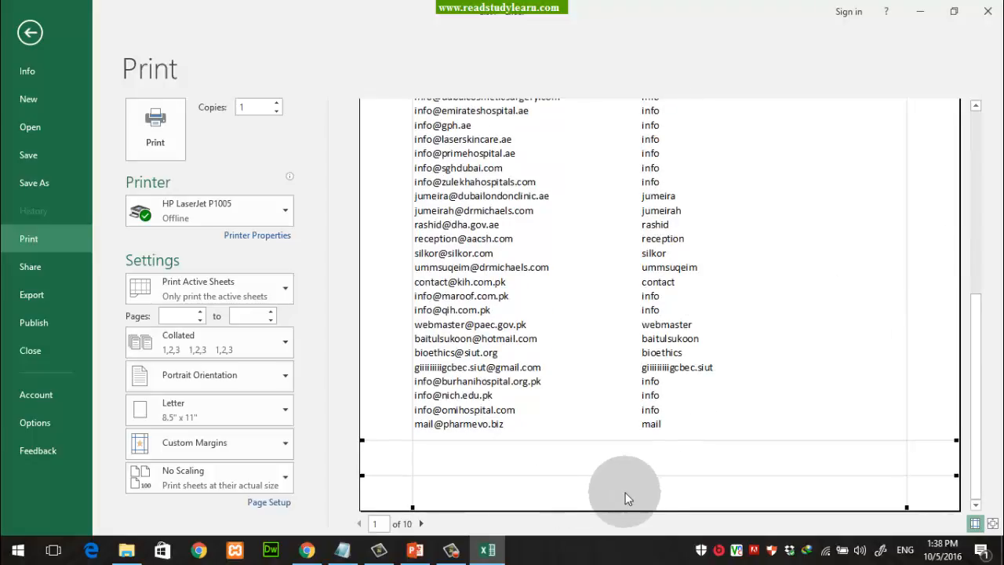
pyautogui.scroll(10, 620, 496)
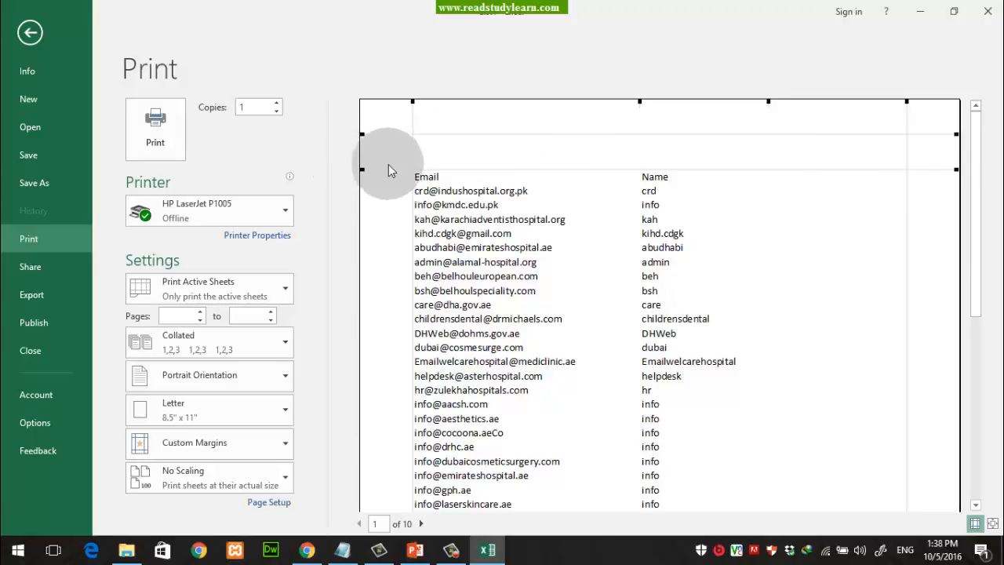
pyautogui.moveTo(976, 179); pyautogui.dragTo(979, 330)
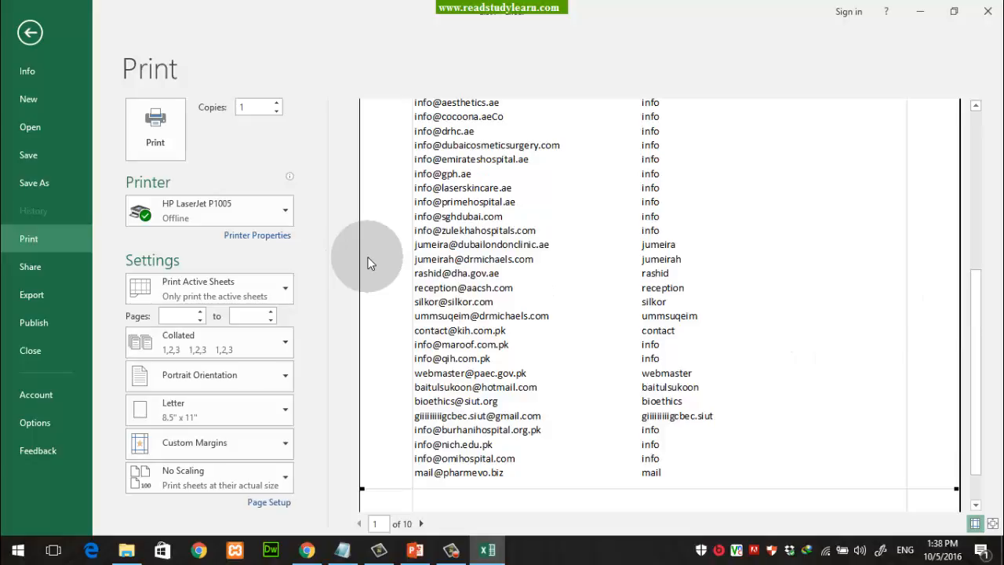
pyautogui.moveTo(357, 159); pyautogui.dragTo(408, 329)
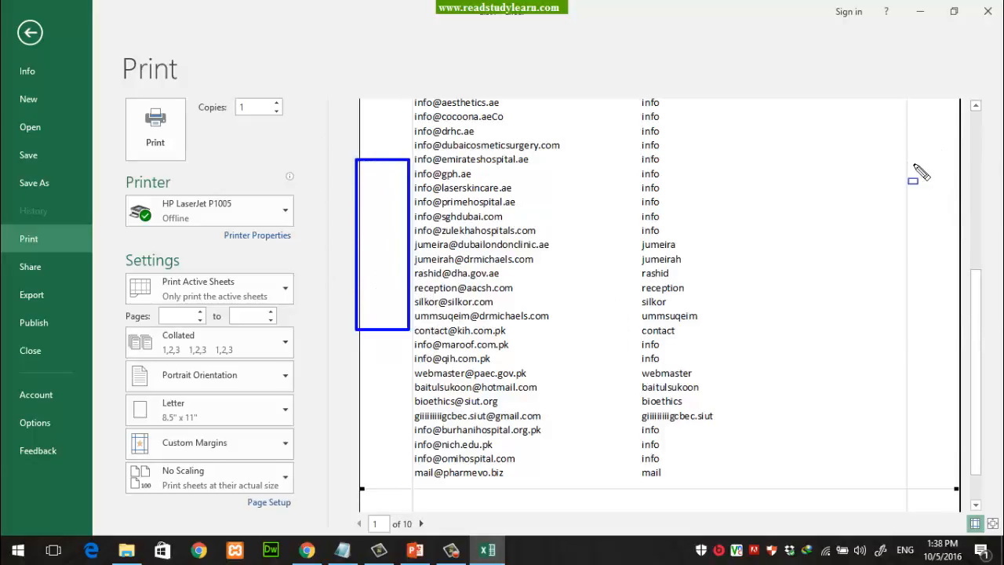
pyautogui.moveTo(910, 163); pyautogui.dragTo(967, 308)
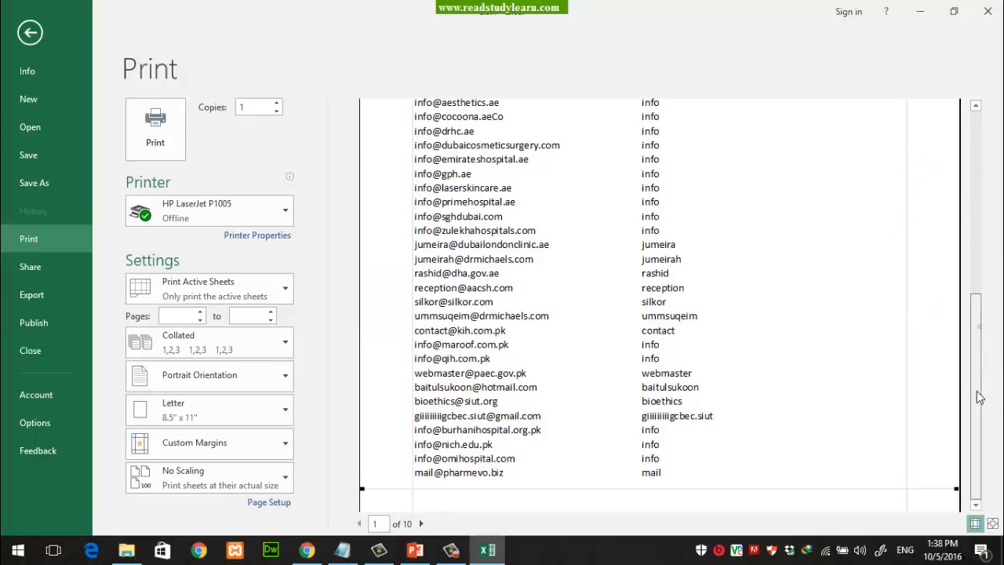
pyautogui.scroll(-1, 979, 395)
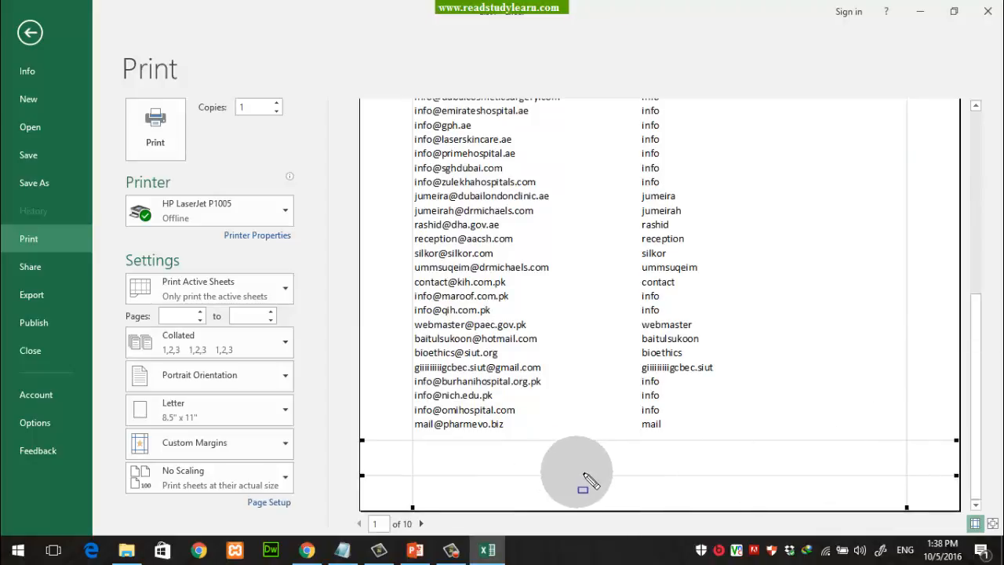
pyautogui.moveTo(414, 477)
pyautogui.mouseDown()
pyautogui.moveTo(623, 505)
pyautogui.moveTo(908, 511)
pyautogui.mouseUp()
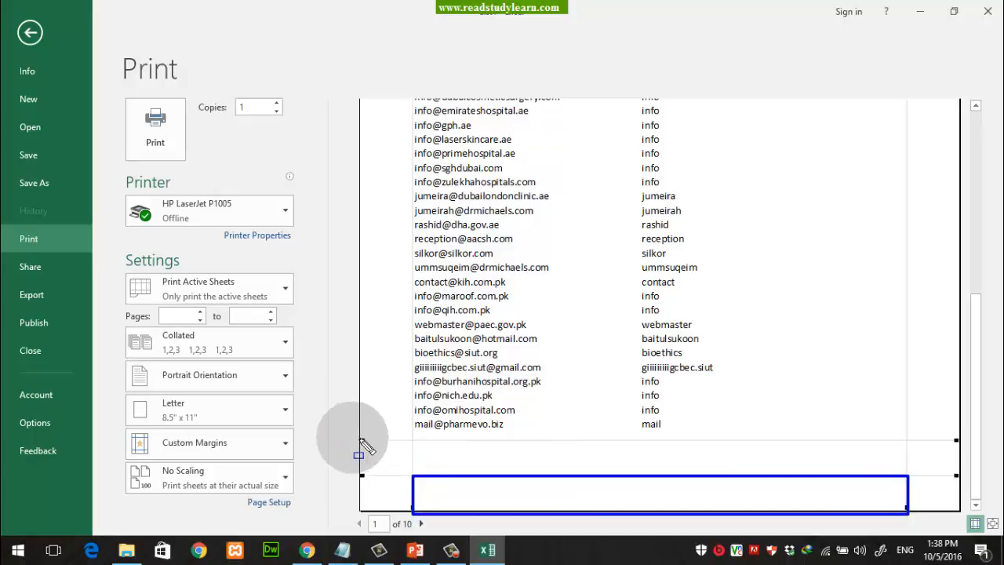
pyautogui.moveTo(352, 438)
pyautogui.mouseDown()
pyautogui.moveTo(521, 463)
pyautogui.moveTo(962, 473)
pyautogui.mouseUp()
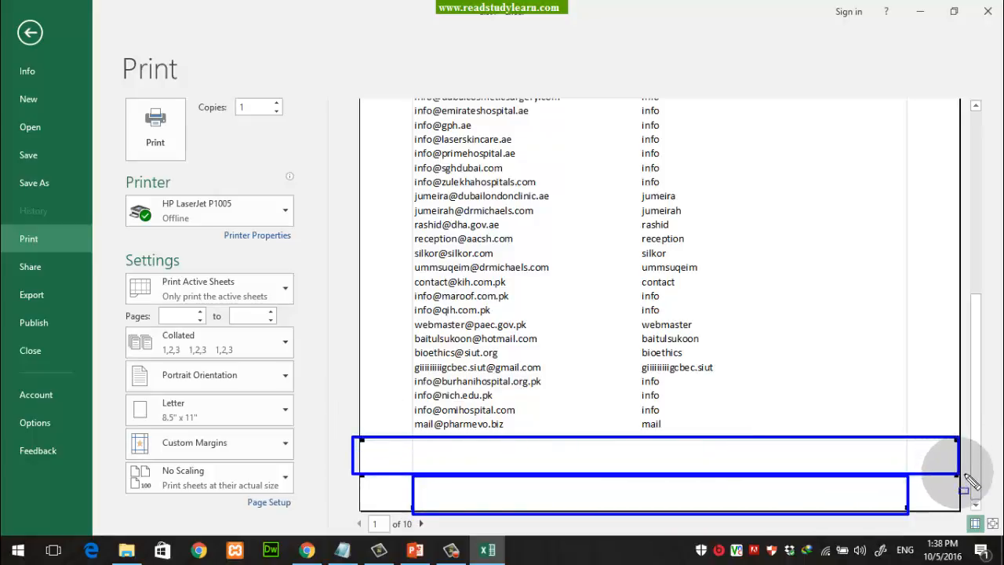
pyautogui.press('Escape')
pyautogui.press('Escape')
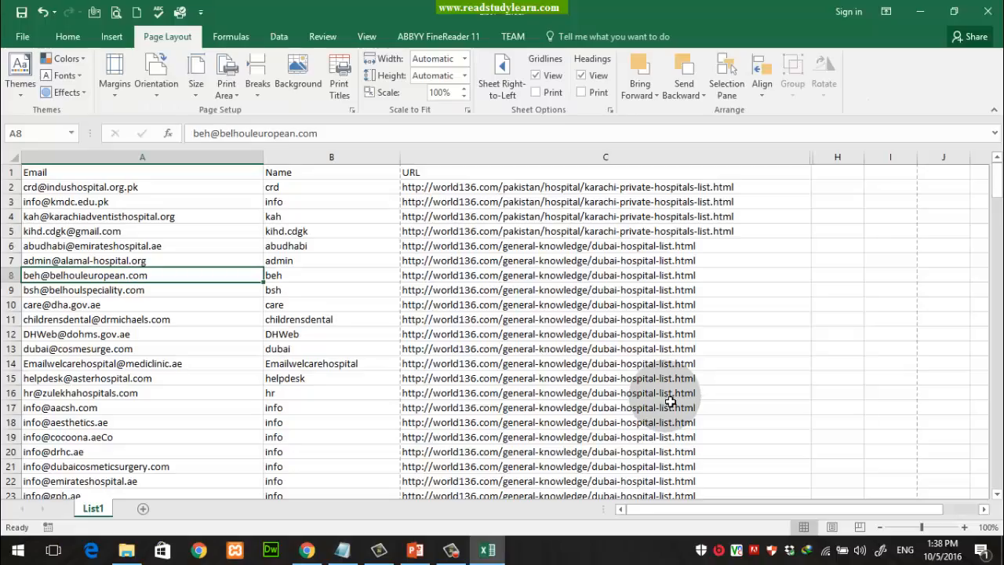
# Open the custom margin settings for the page, move the dialog over the worksheet, and check the header and footer margin values
pyautogui.click(119, 96)
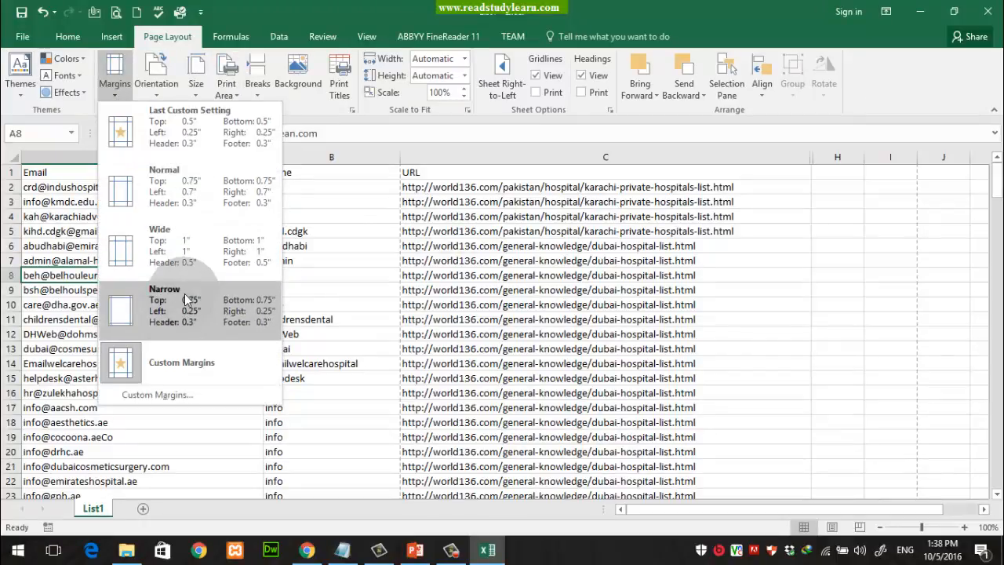
pyautogui.click(158, 396)
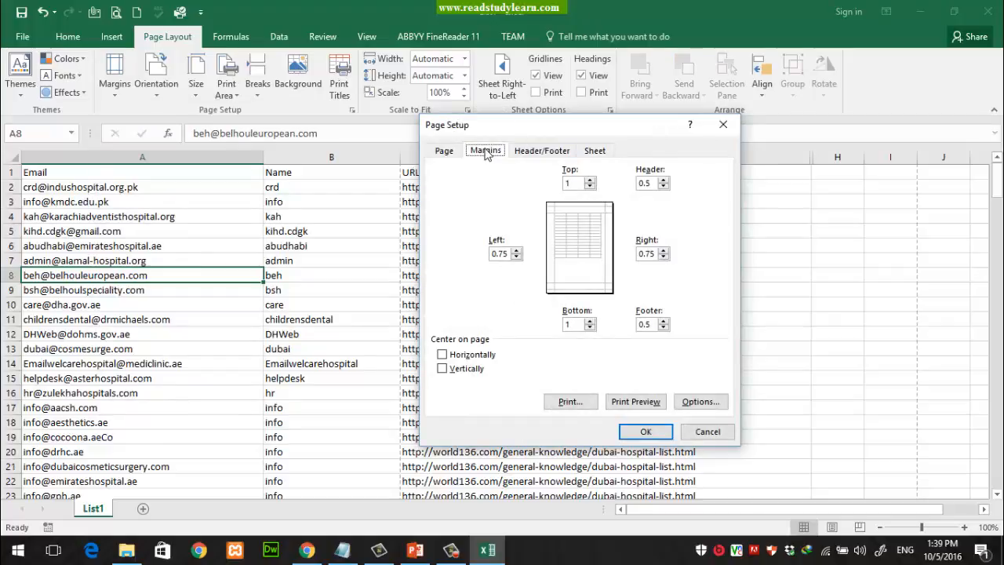
pyautogui.moveTo(530, 139); pyautogui.dragTo(402, 144)
pyautogui.click(310, 133)
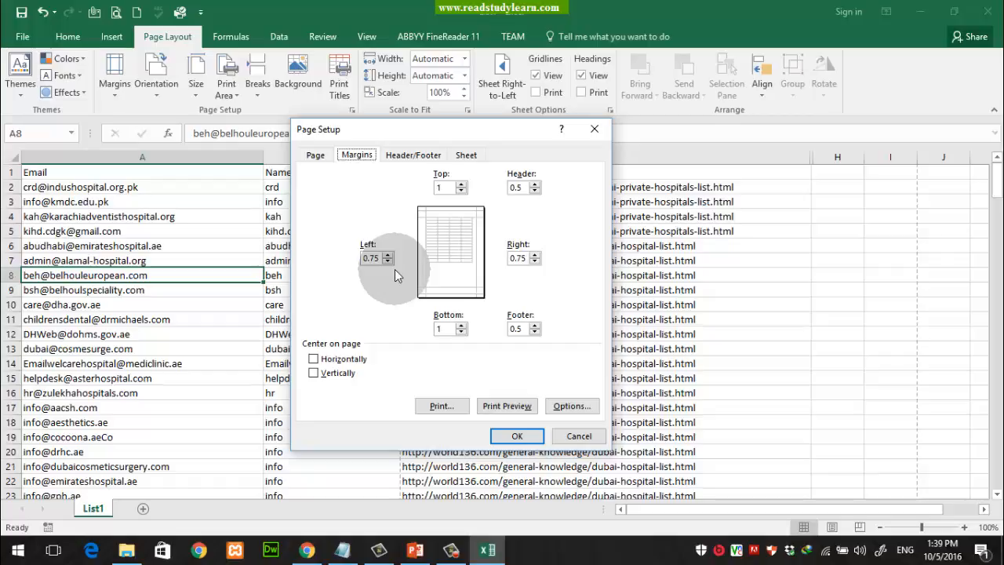
pyautogui.doubleClick(516, 189)
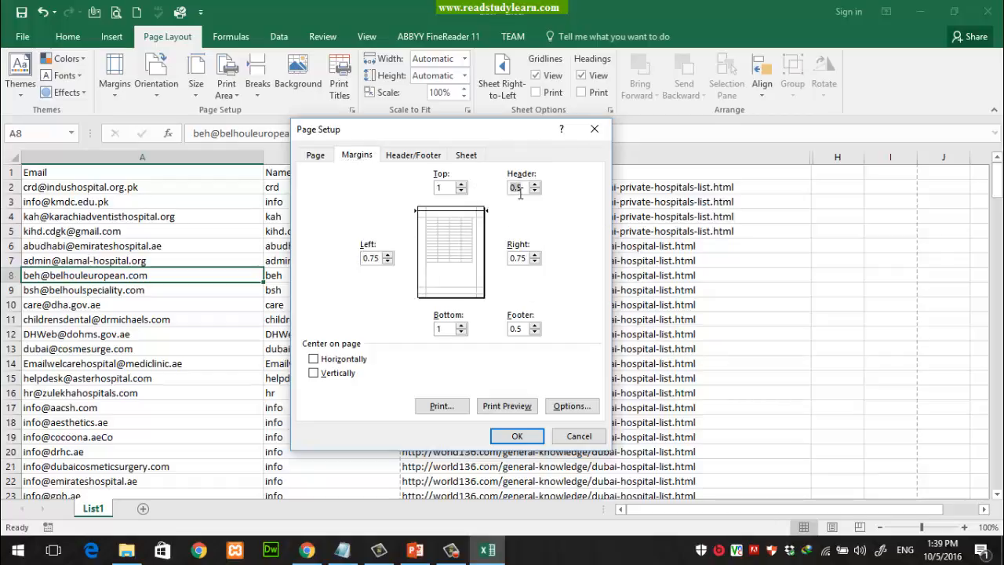
pyautogui.click(519, 331)
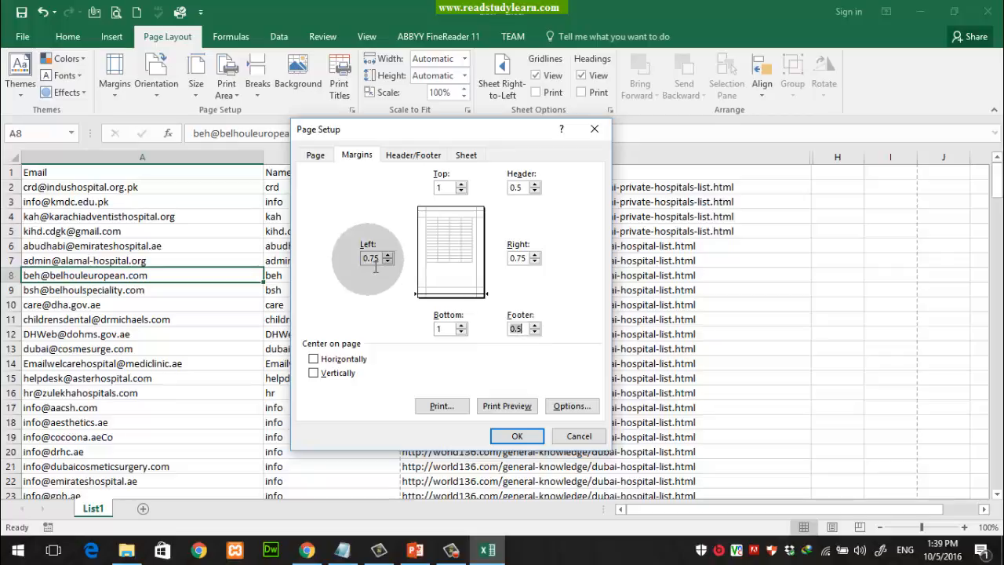
# Set the top, bottom, left and right page margins to 0.5 inch
pyautogui.click(444, 189)
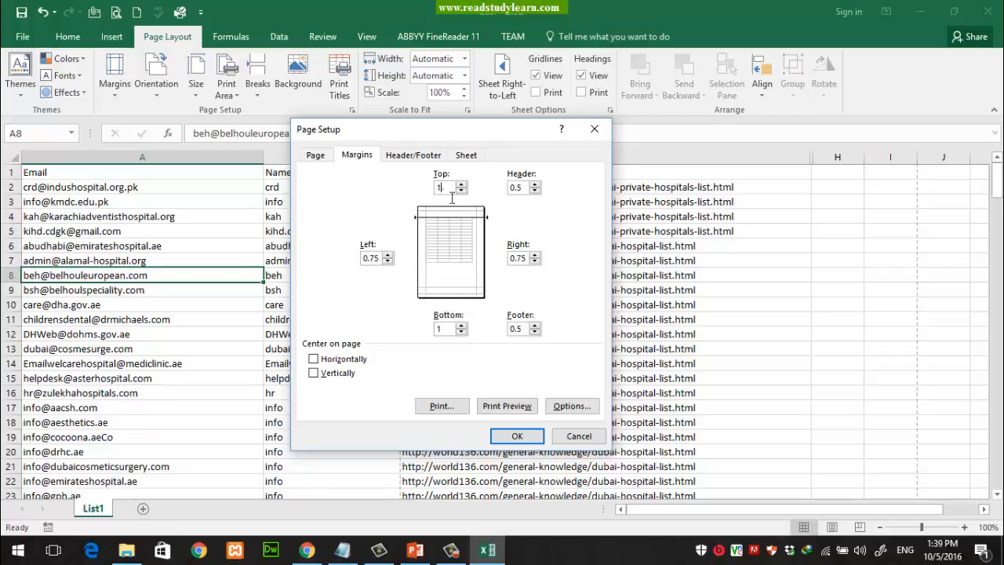
pyautogui.click(442, 331)
pyautogui.click(442, 188)
pyautogui.click(462, 334)
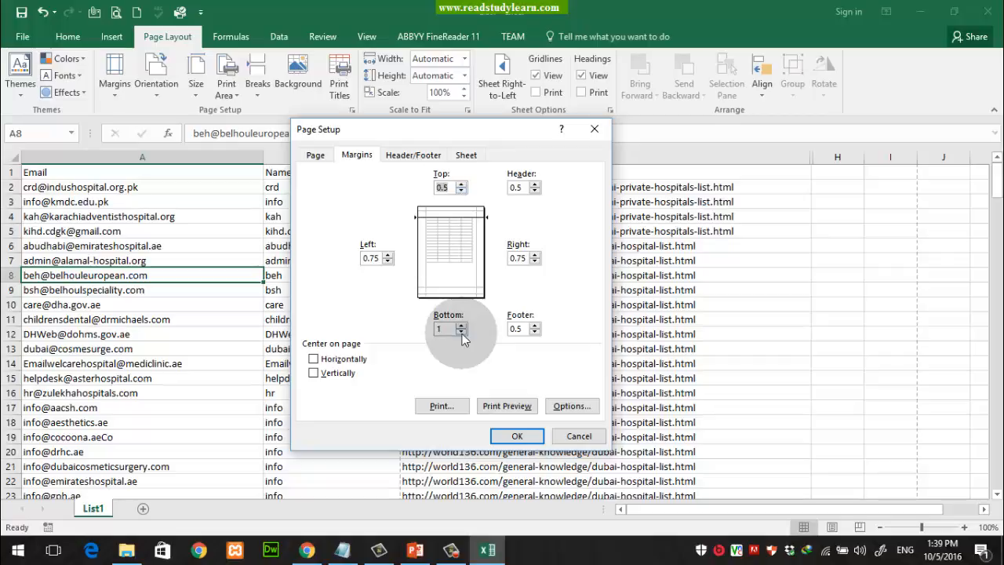
pyautogui.click(462, 334)
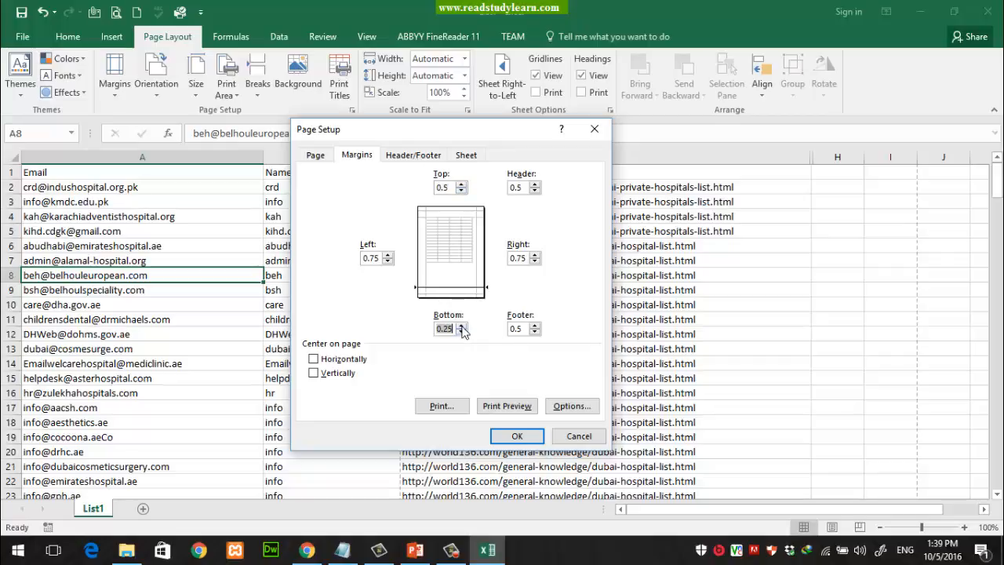
pyautogui.click(447, 332)
pyautogui.doubleClick(381, 262)
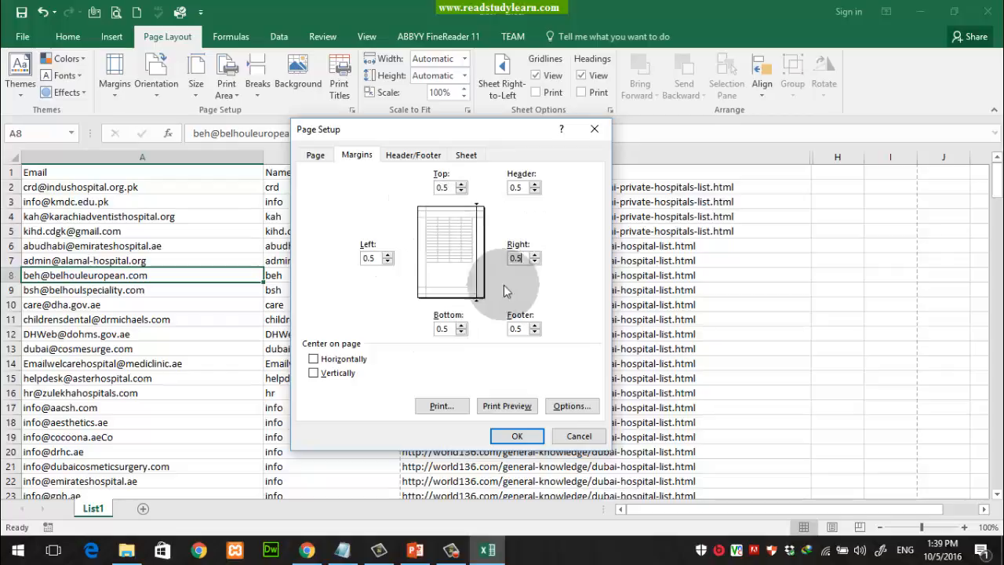
# Preview the first printed page from top to bottom with the changed margins, and return to the worksheet
pyautogui.click(523, 412)
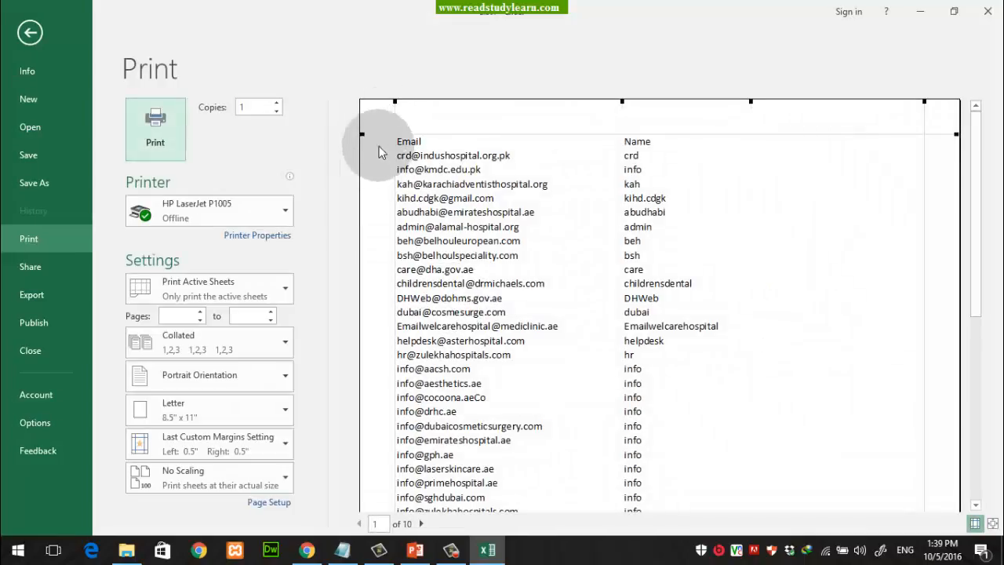
pyautogui.scroll(-6, 742, 284)
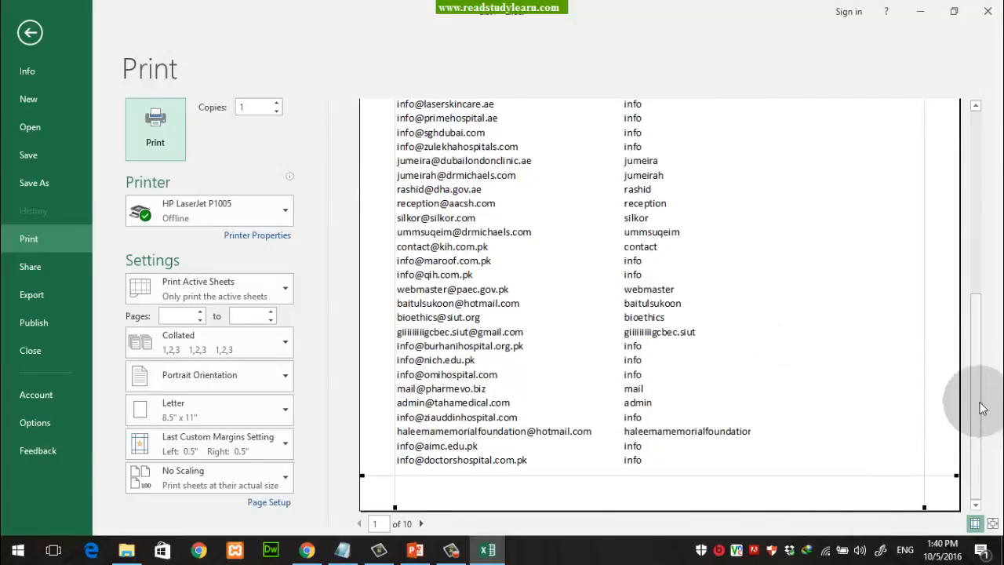
pyautogui.scroll(6, 942, 422)
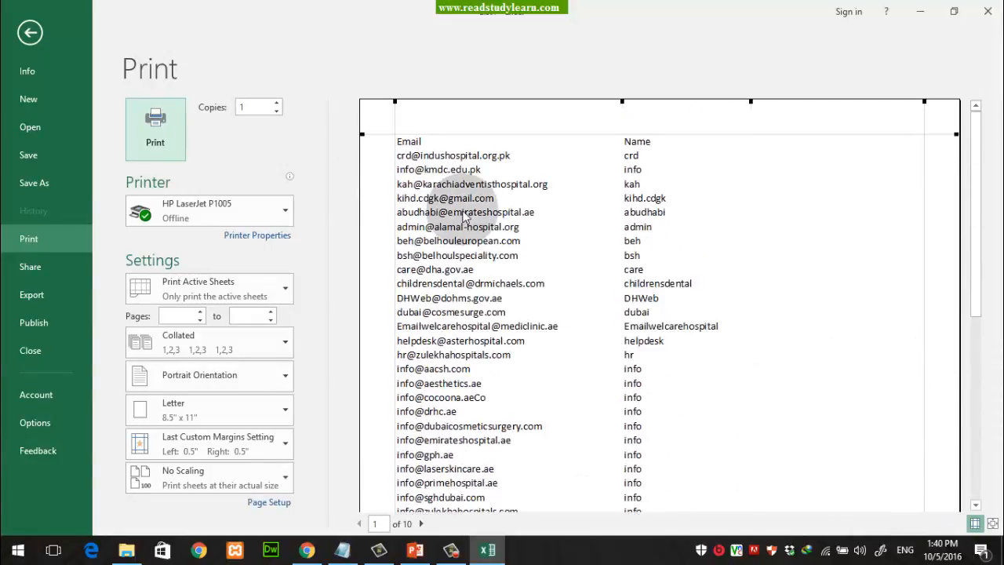
pyautogui.click(43, 37)
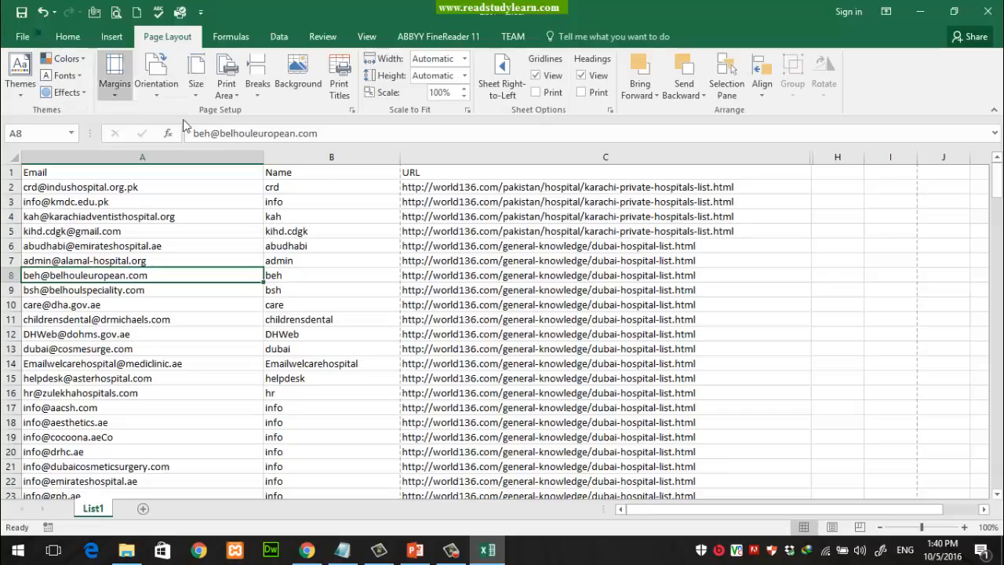
# Reopen the custom margin settings and compare the header and footer margins with the top margin
pyautogui.click(196, 77)
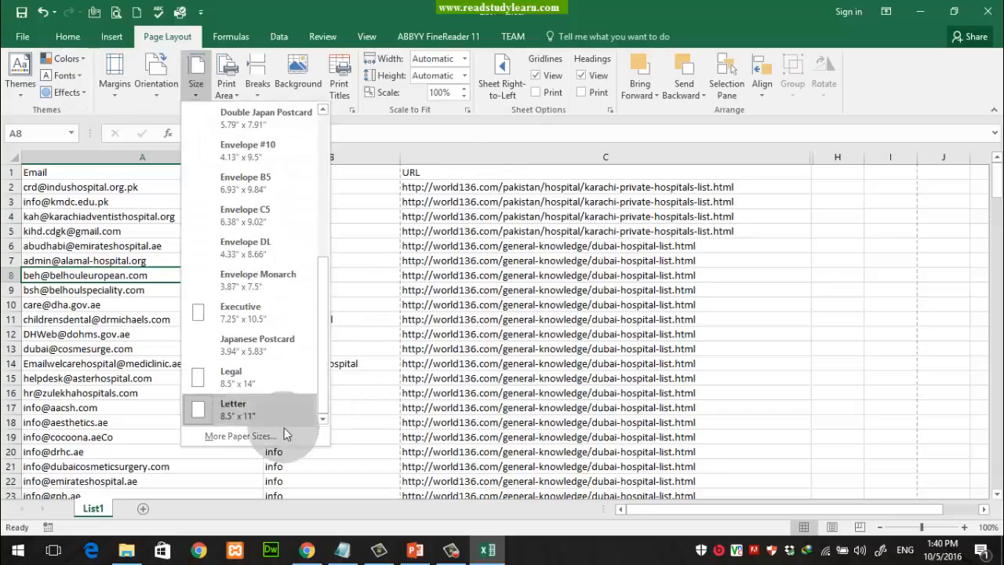
pyautogui.click(114, 78)
pyautogui.click(149, 364)
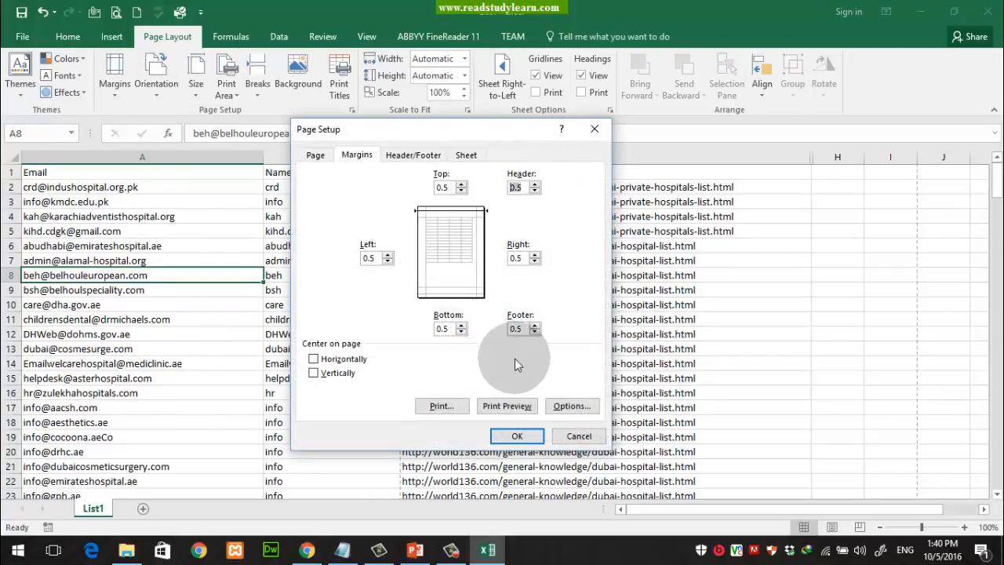
pyautogui.click(524, 333)
pyautogui.click(518, 188)
pyautogui.click(441, 189)
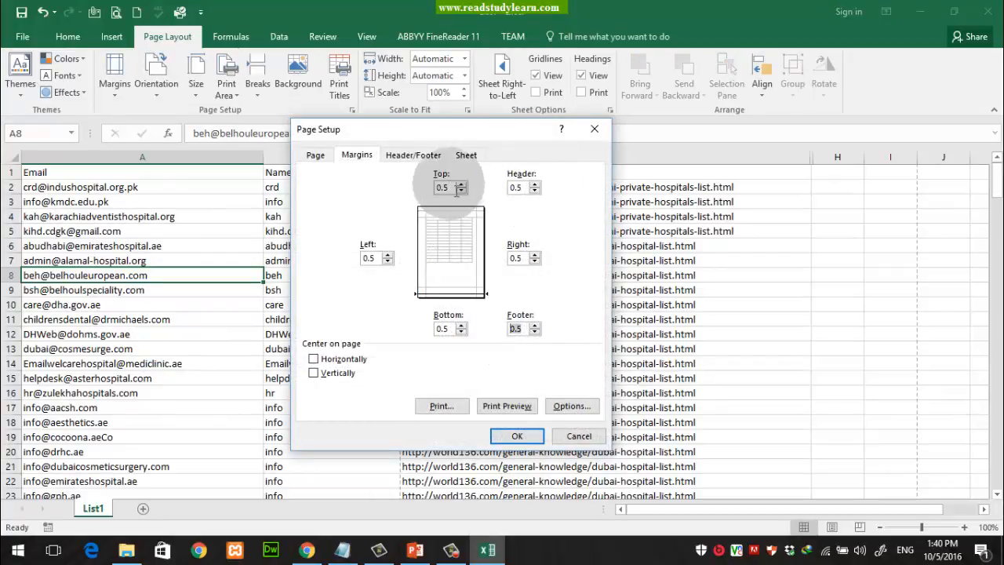
pyautogui.click(514, 191)
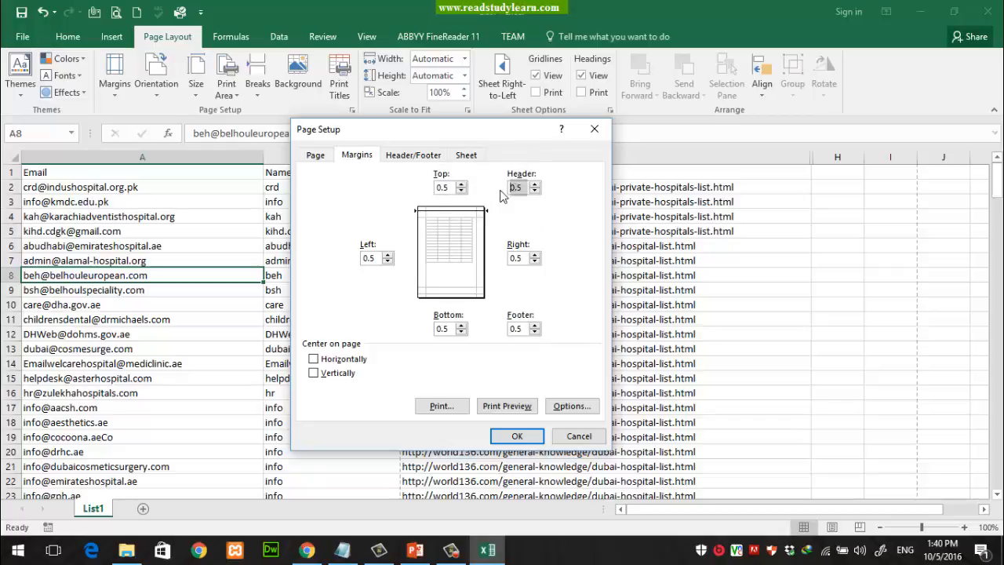
pyautogui.click(524, 193)
pyautogui.click(530, 205)
pyautogui.click(518, 328)
pyautogui.click(523, 333)
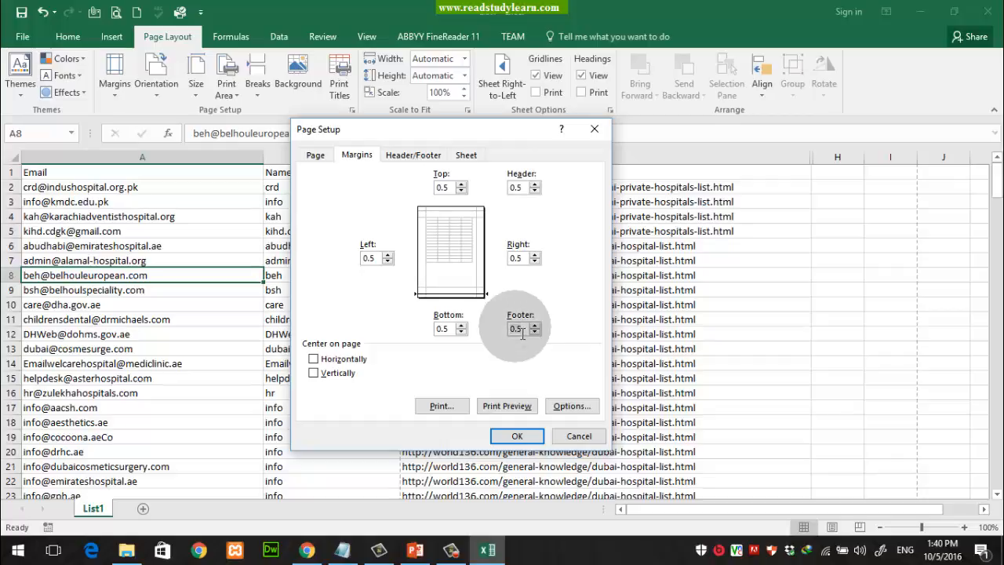
pyautogui.click(518, 192)
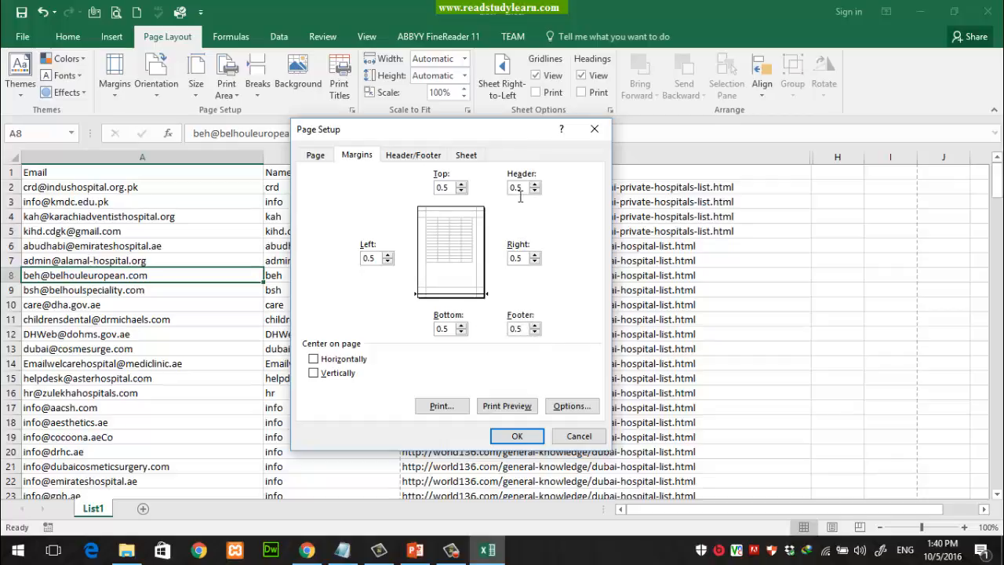
# Set the top and bottom page margins to 0.75 inch, keeping the header and footer margins at 0.5
pyautogui.click(458, 188)
pyautogui.write('1')
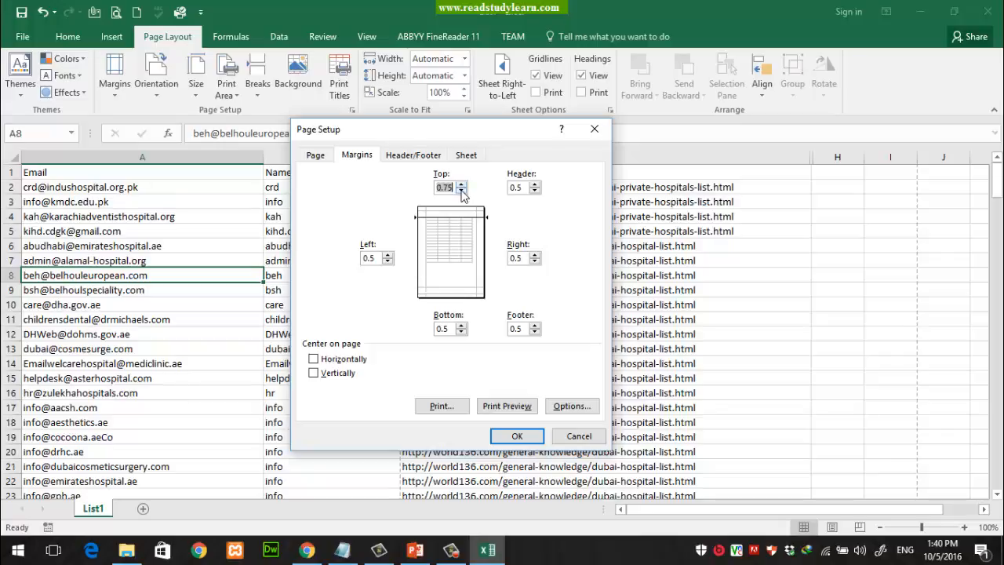
pyautogui.click(461, 325)
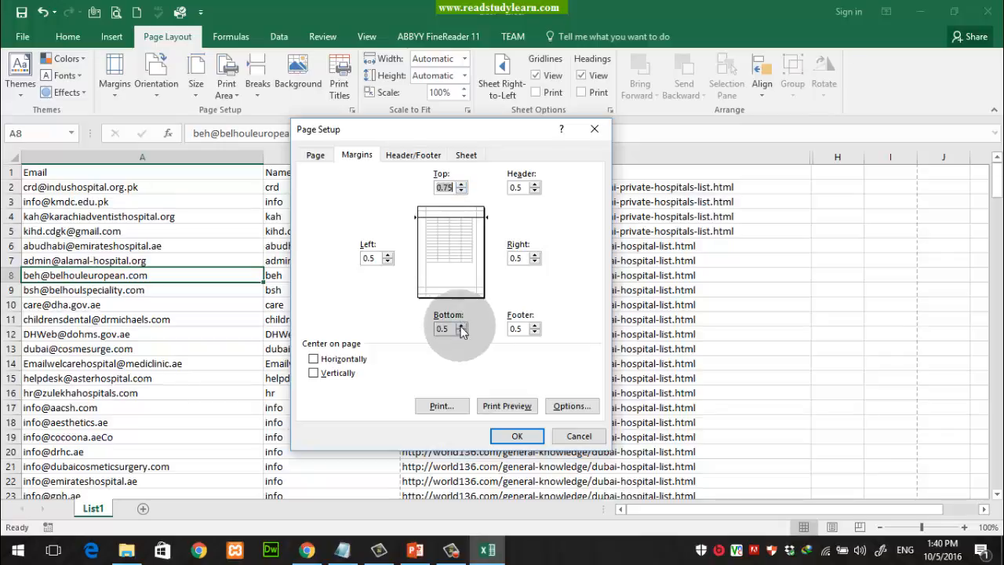
pyautogui.click(519, 329)
pyautogui.click(518, 192)
pyautogui.click(518, 436)
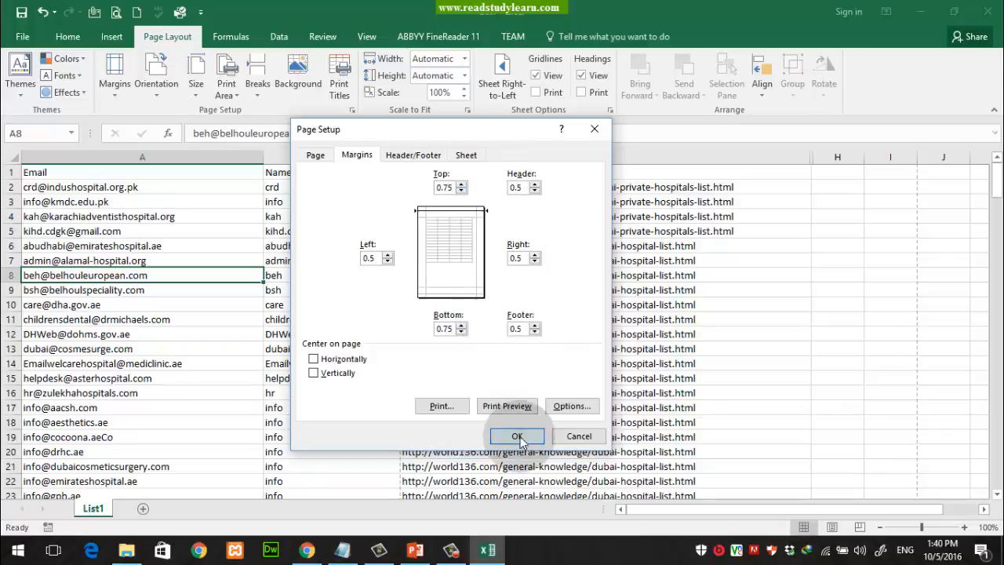
# Preview the gap between the header and footer guides and the data on the first page, and return to the worksheet
pyautogui.click(509, 406)
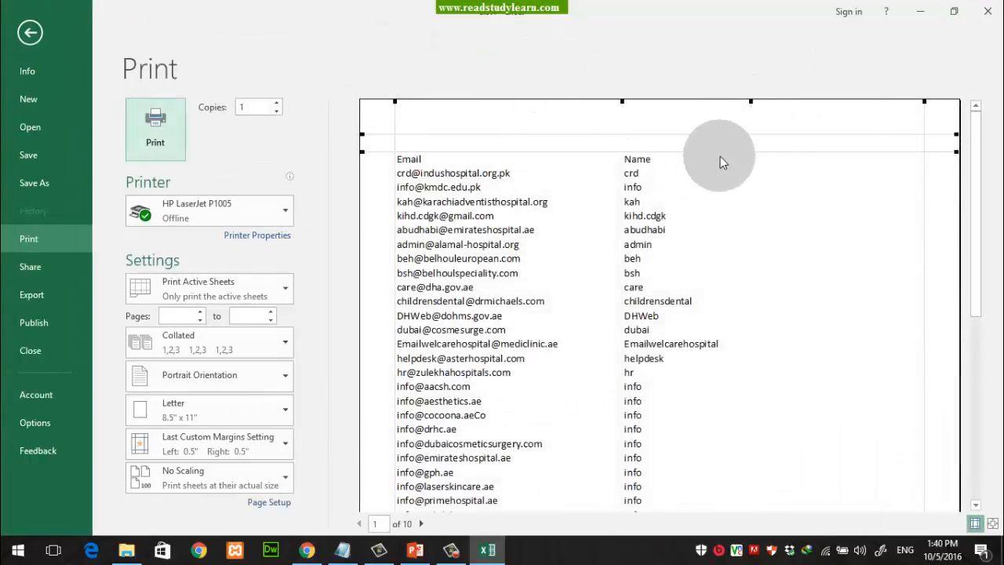
pyautogui.moveTo(978, 213); pyautogui.dragTo(978, 477)
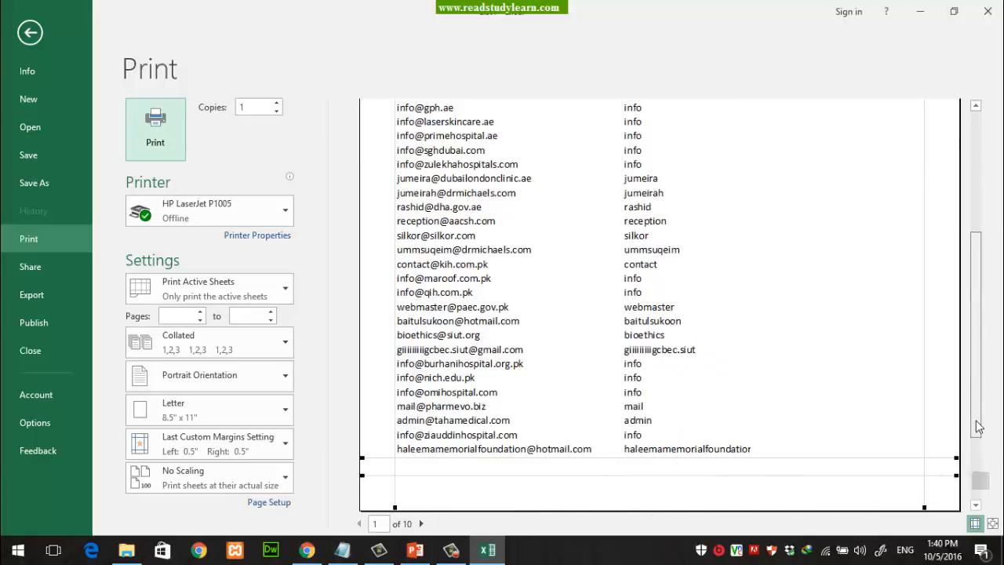
pyautogui.moveTo(978, 464); pyautogui.dragTo(973, 241)
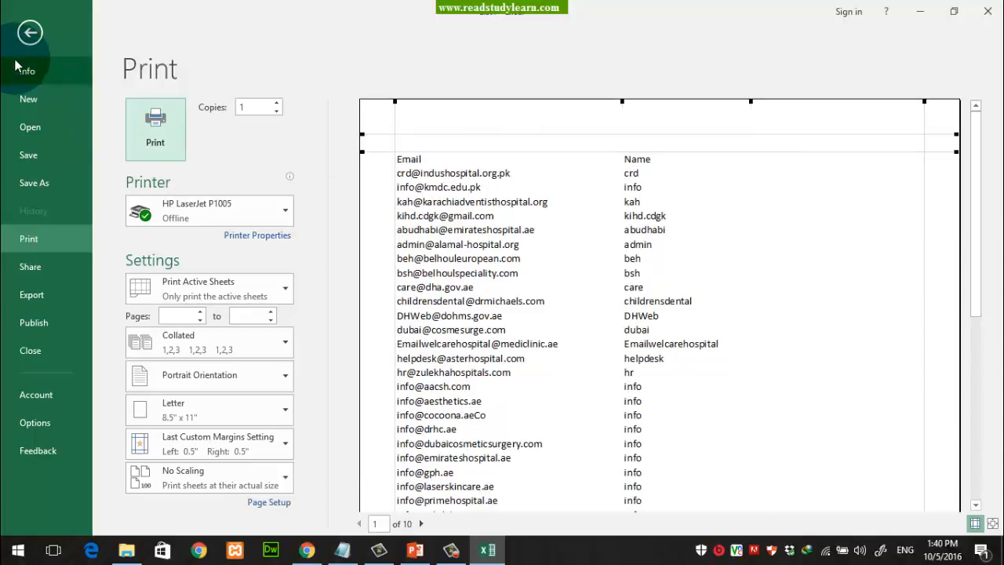
pyautogui.click(30, 33)
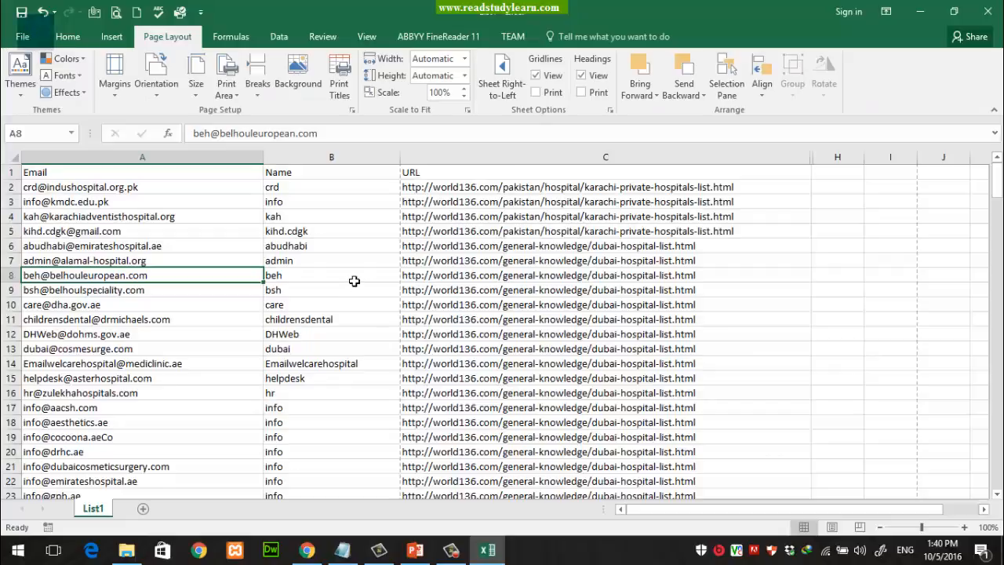
# Check the Printing topics slide in PowerPoint, and view the page orientation options back in the Excel worksheet
pyautogui.click(114, 75)
pyautogui.click(115, 74)
pyautogui.click(415, 550)
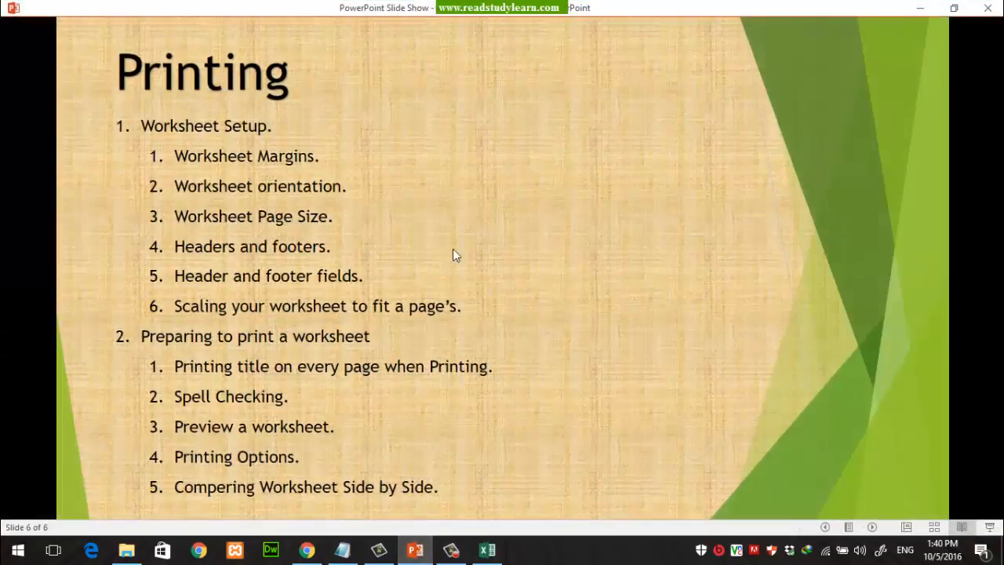
pyautogui.click(416, 550)
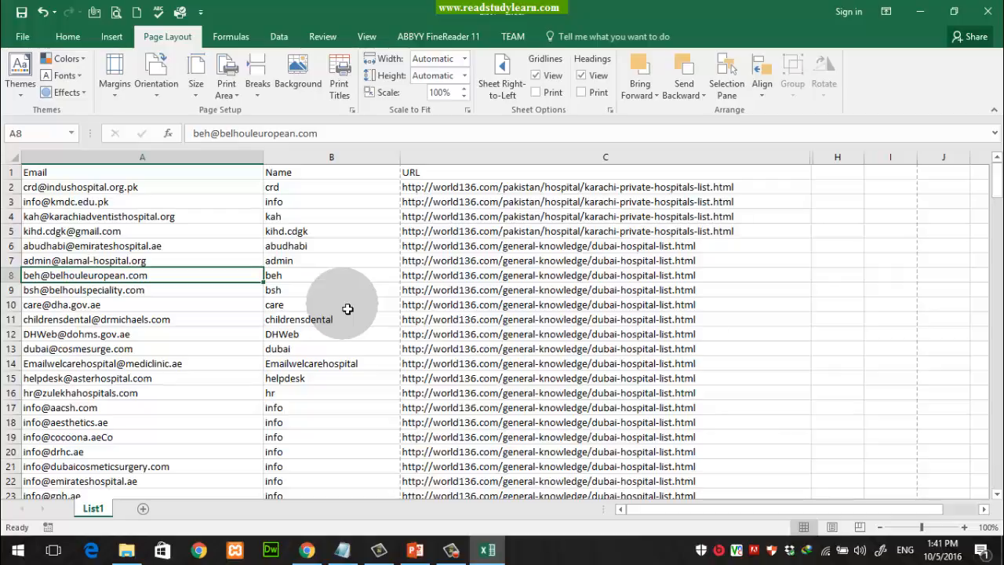
pyautogui.click(157, 85)
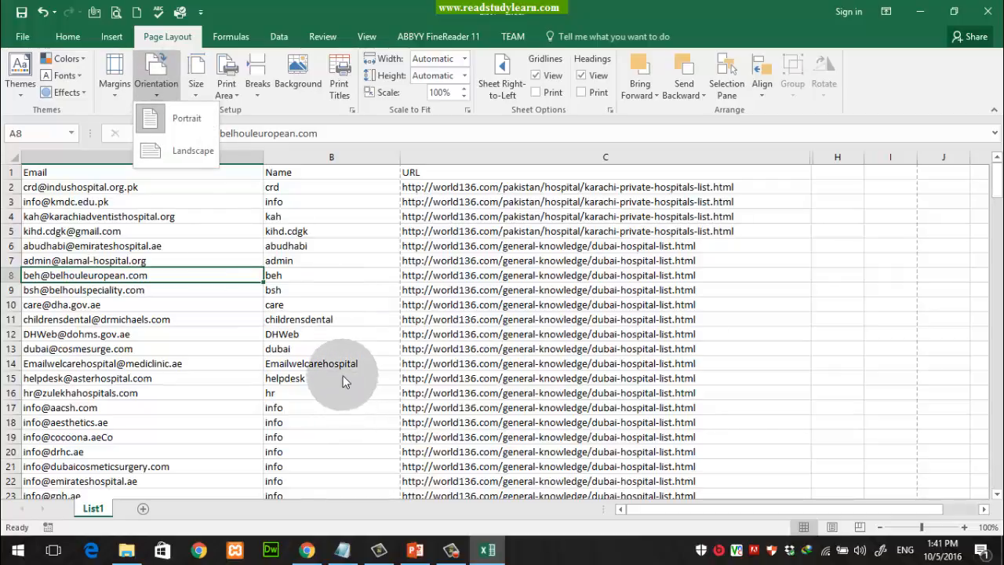
pyautogui.click(206, 239)
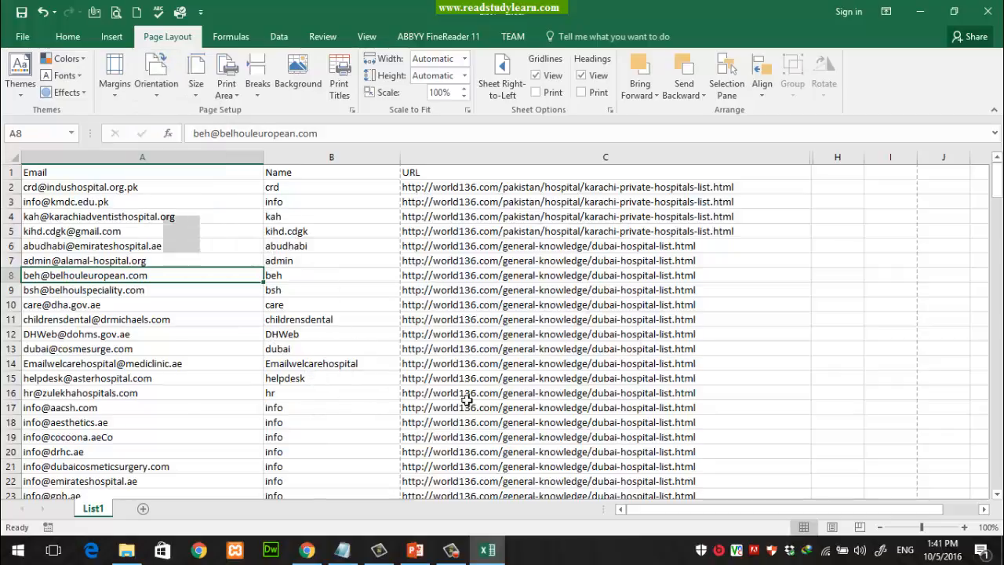
# Open a blank maximized Notepad window and draw a portrait rectangle and a landscape rectangle side by side over it
pyautogui.press('super+r')
pyautogui.write('notepad')
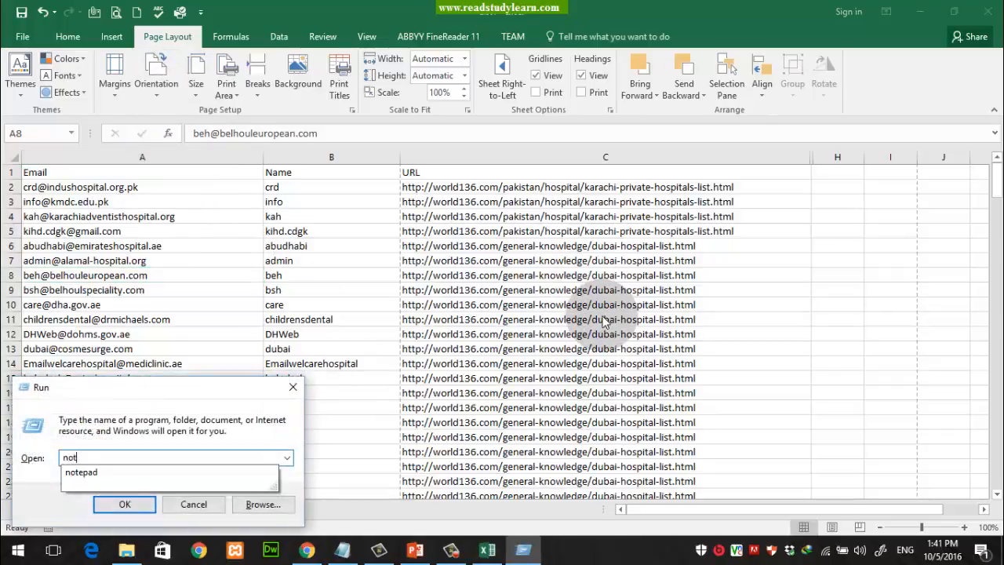
pyautogui.press('Return')
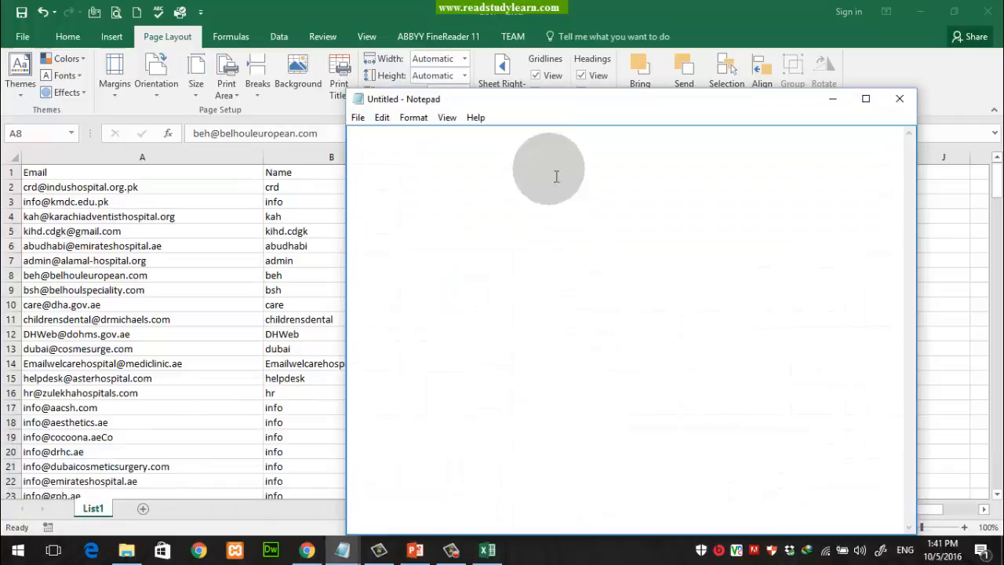
pyautogui.doubleClick(520, 100)
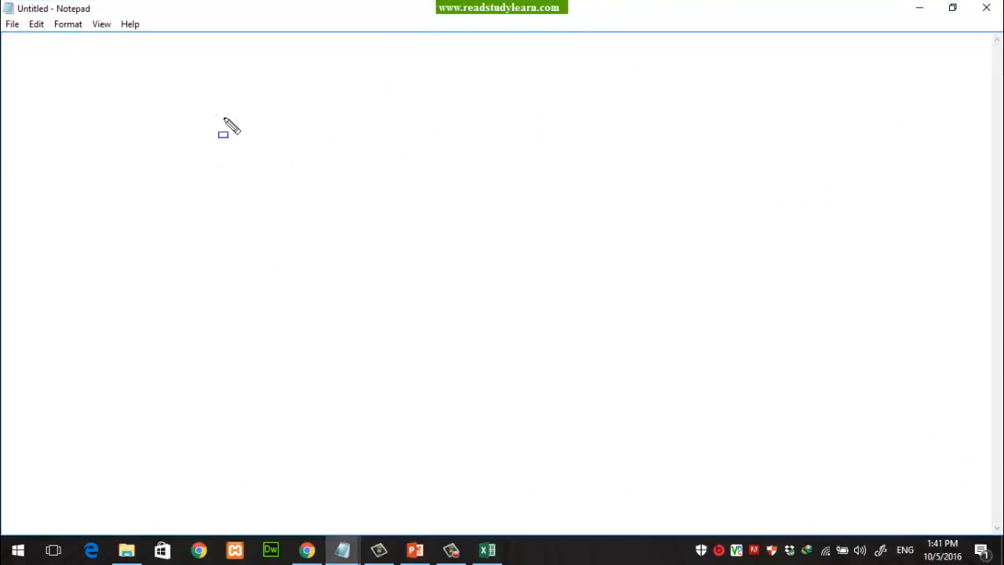
pyautogui.moveTo(215, 114)
pyautogui.mouseDown()
pyautogui.moveTo(359, 332)
pyautogui.moveTo(380, 338)
pyautogui.mouseUp()
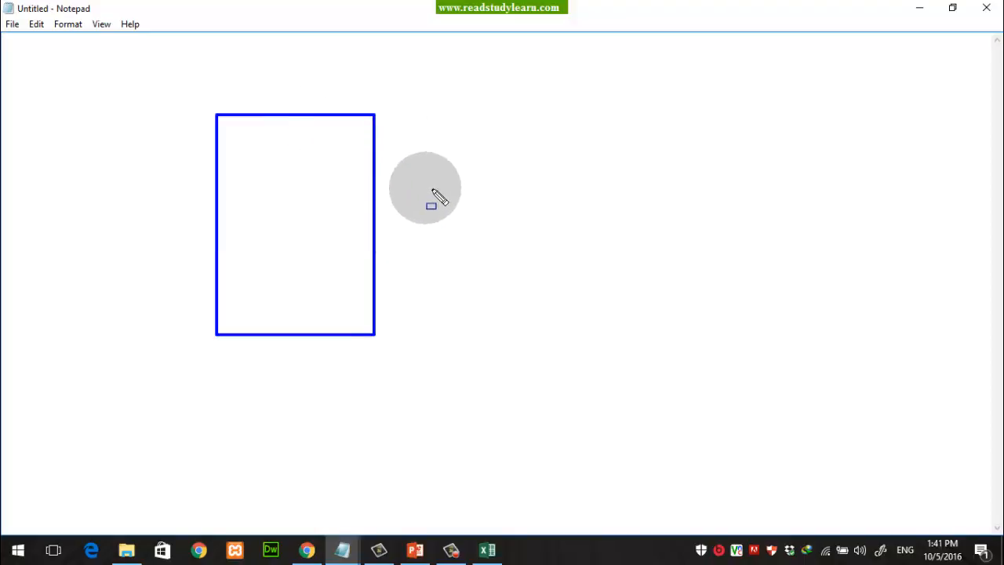
pyautogui.moveTo(416, 181)
pyautogui.mouseDown()
pyautogui.moveTo(429, 211)
pyautogui.moveTo(626, 333)
pyautogui.moveTo(710, 333)
pyautogui.moveTo(676, 338)
pyautogui.mouseUp()
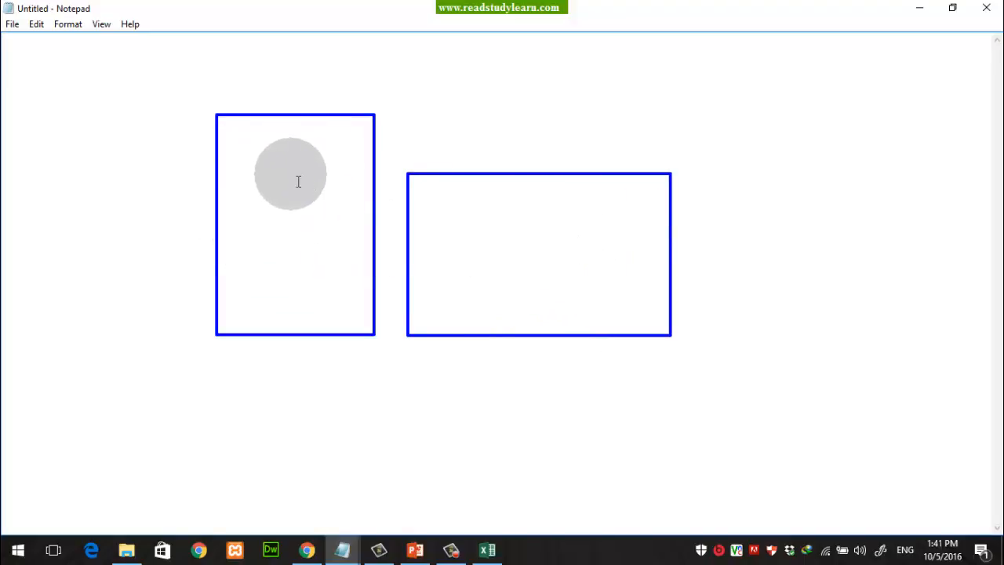
# Clear the rectangles drawn over Notepad, switch back to Excel and view the page orientation options
pyautogui.press('Escape')
pyautogui.hotkey('alt', 'Tab')
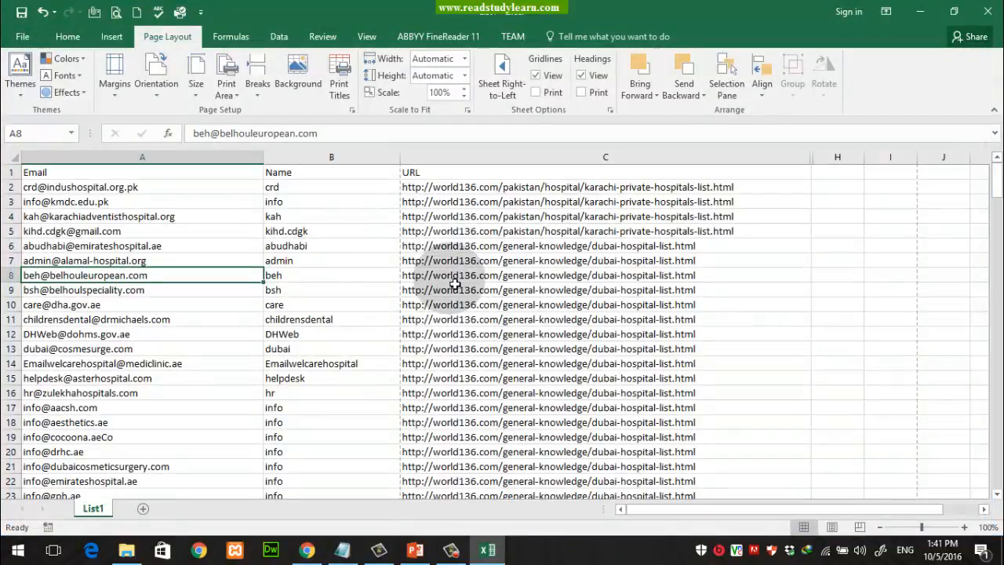
pyautogui.click(455, 279)
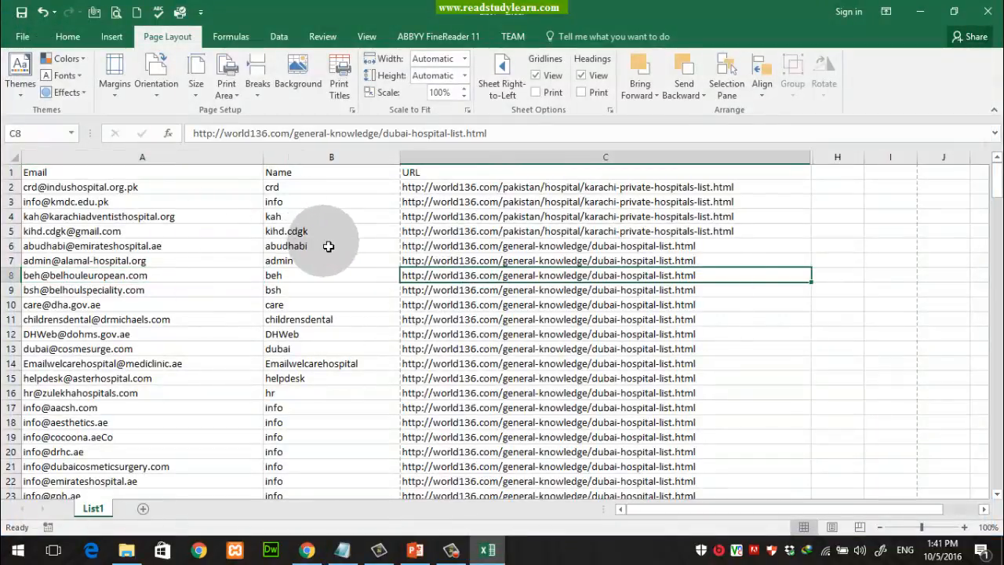
pyautogui.click(160, 86)
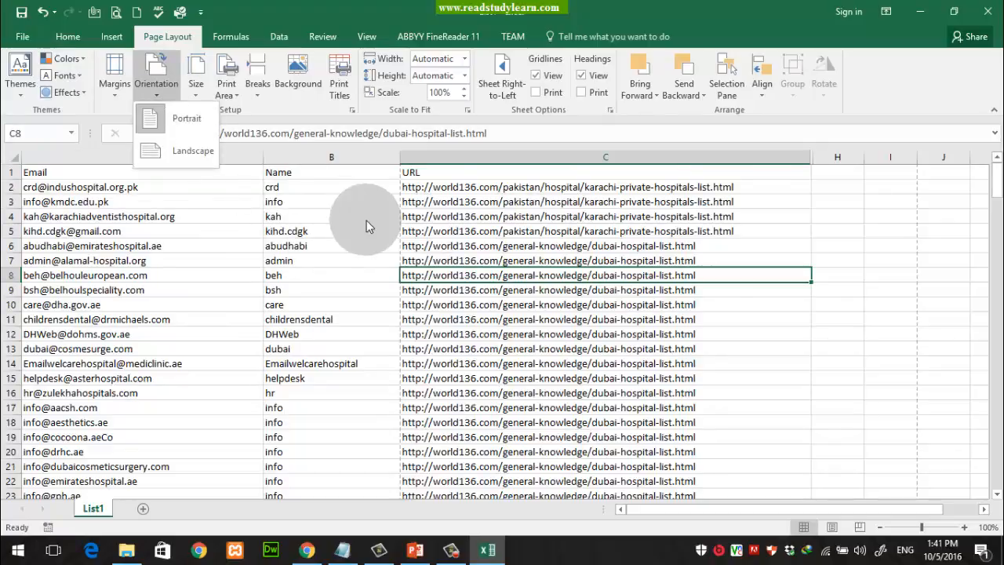
pyautogui.click(157, 90)
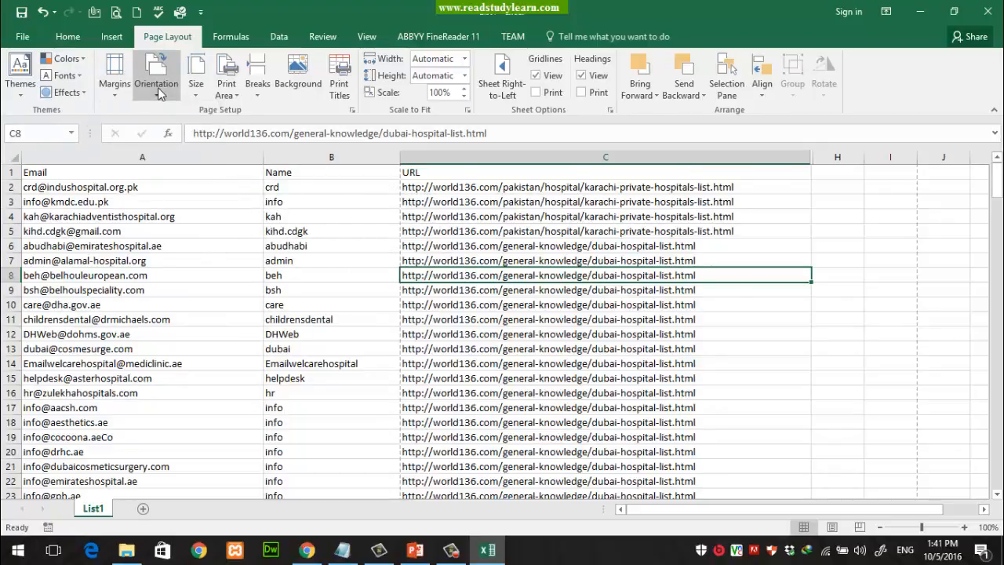
# Check the next topic on the Printing slide in PowerPoint and return to the Excel worksheet
pyautogui.hotkey('alt', 'Tab')
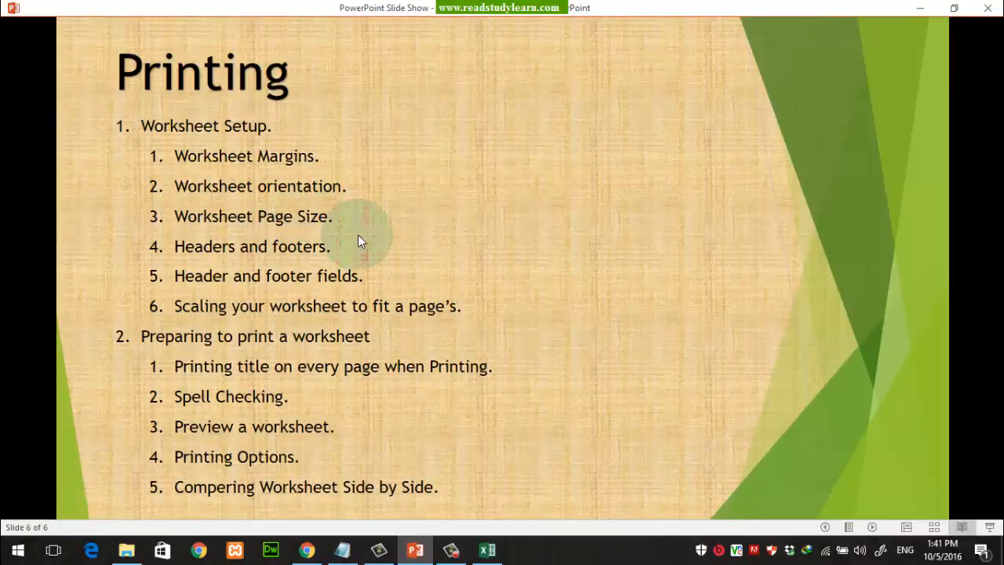
pyautogui.hotkey('alt', 'Tab')
pyautogui.click(278, 248)
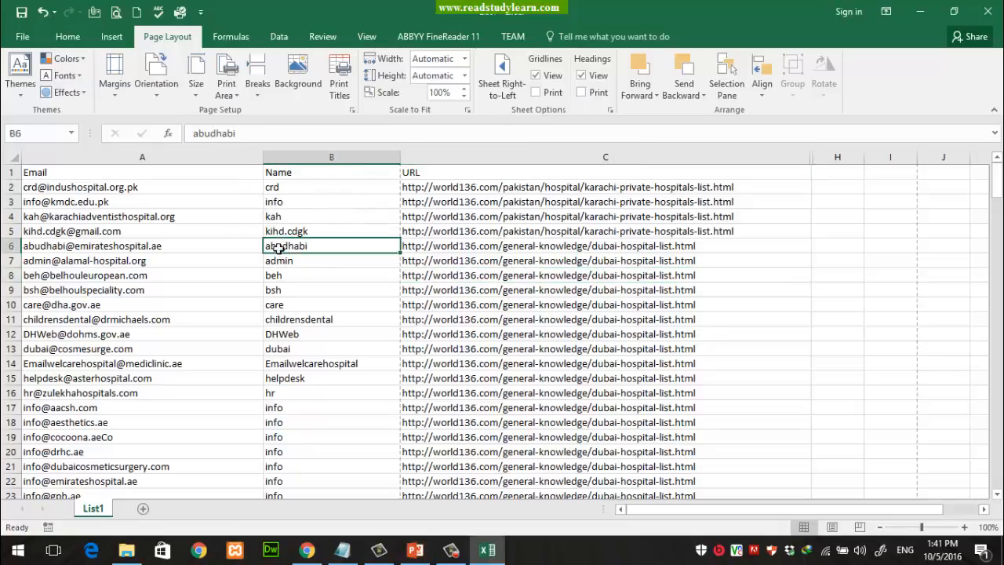
# Browse the whole list of paper sizes from 16K to Letter, and close it without choosing one
pyautogui.click(197, 88)
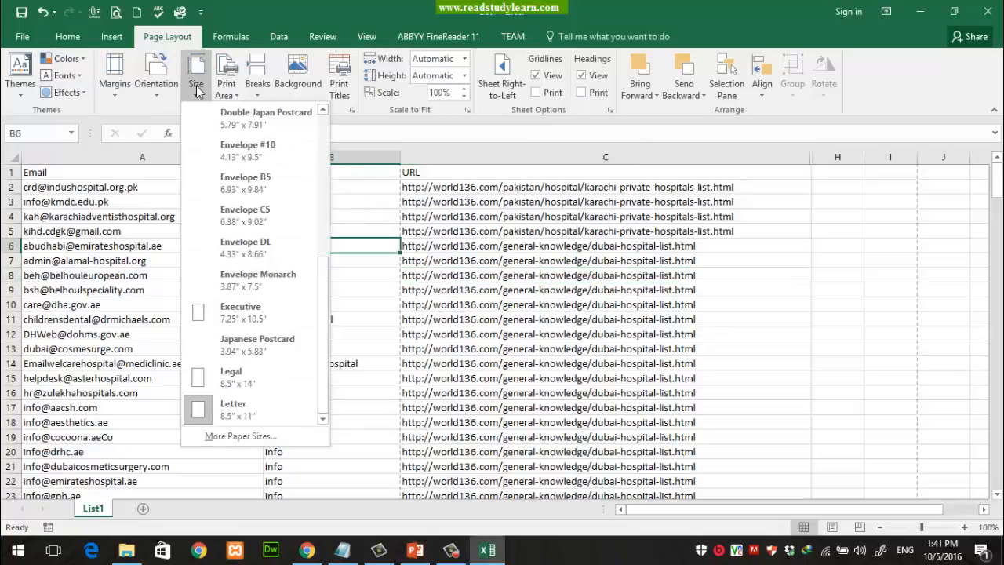
pyautogui.scroll(3, 326, 145)
pyautogui.click(341, 145)
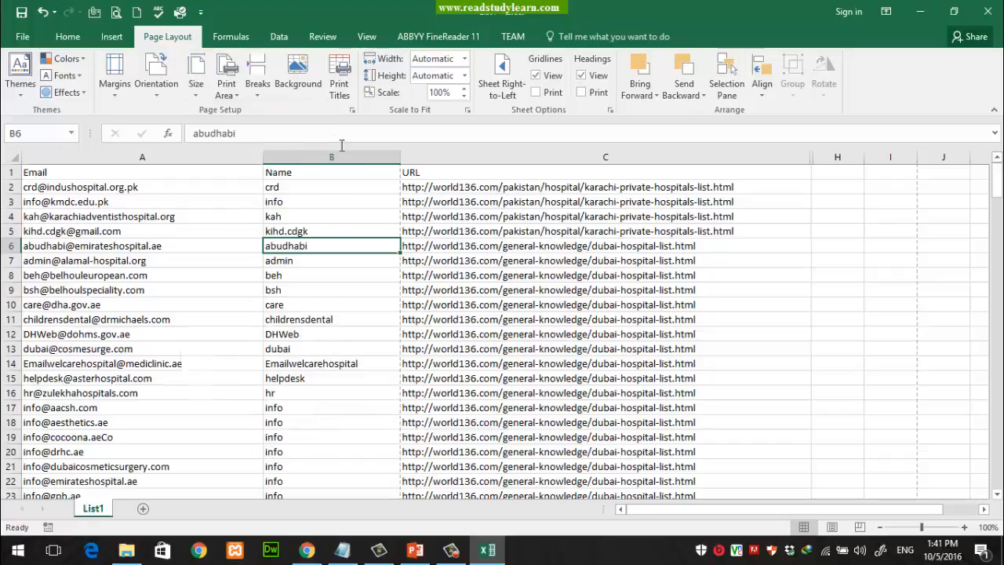
pyautogui.click(200, 91)
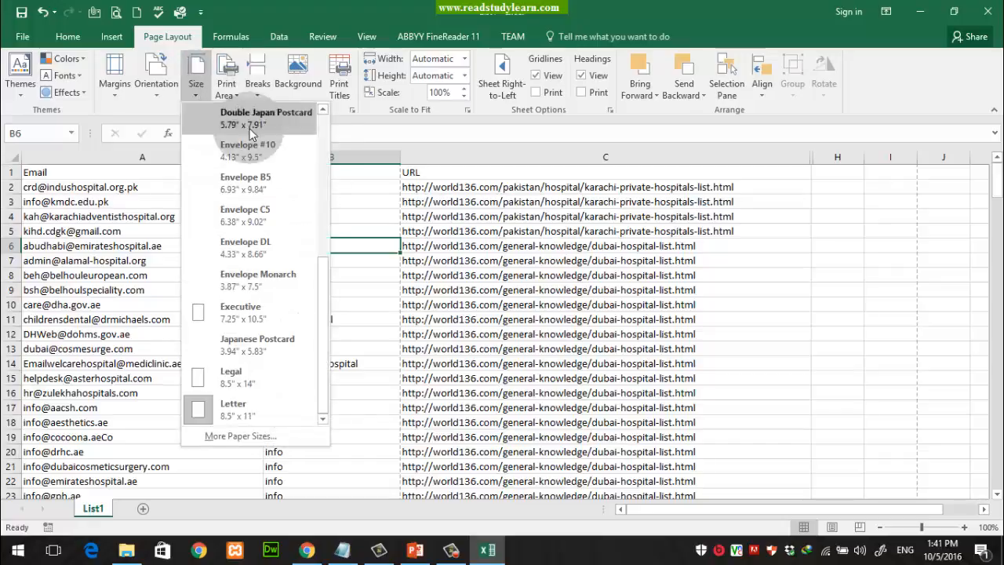
pyautogui.click(372, 196)
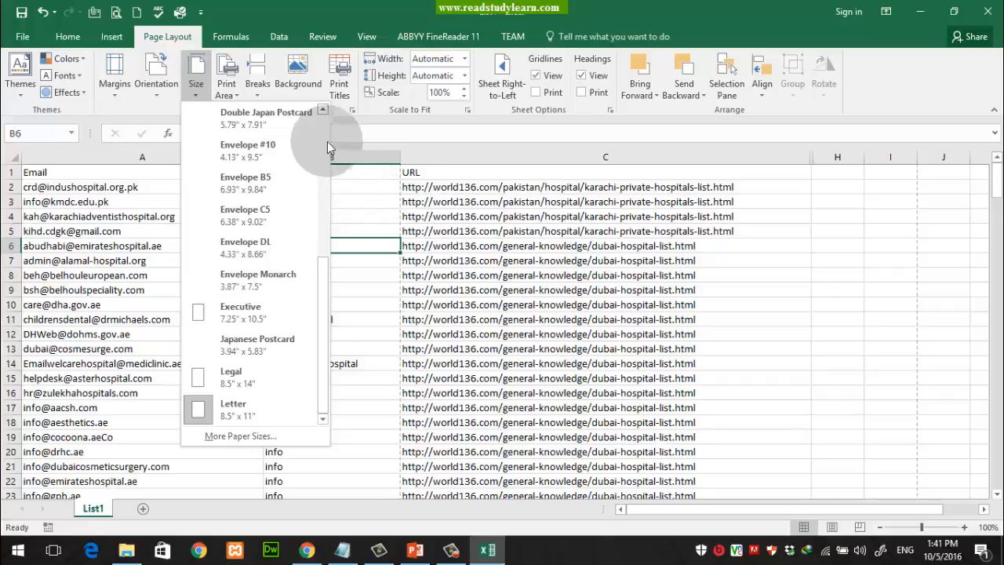
pyautogui.scroll(5, 324, 133)
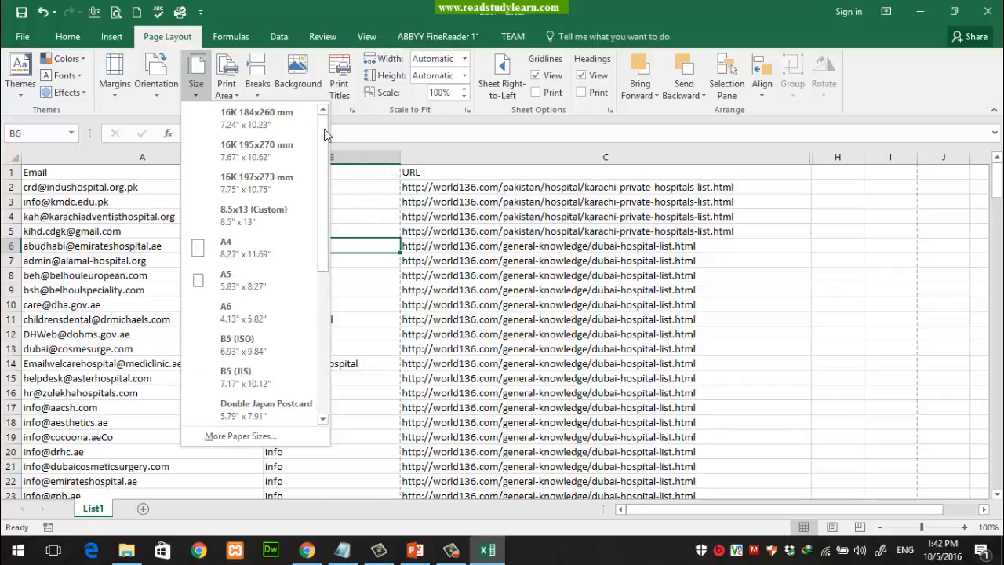
pyautogui.scroll(-1, 325, 145)
pyautogui.moveTo(326, 146); pyautogui.dragTo(325, 123)
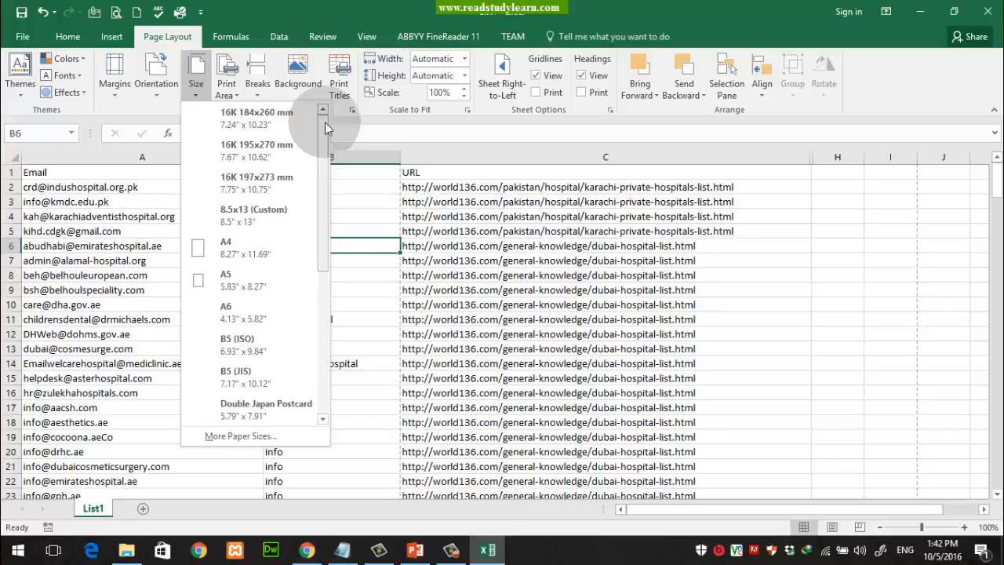
pyautogui.moveTo(325, 123); pyautogui.dragTo(333, 294)
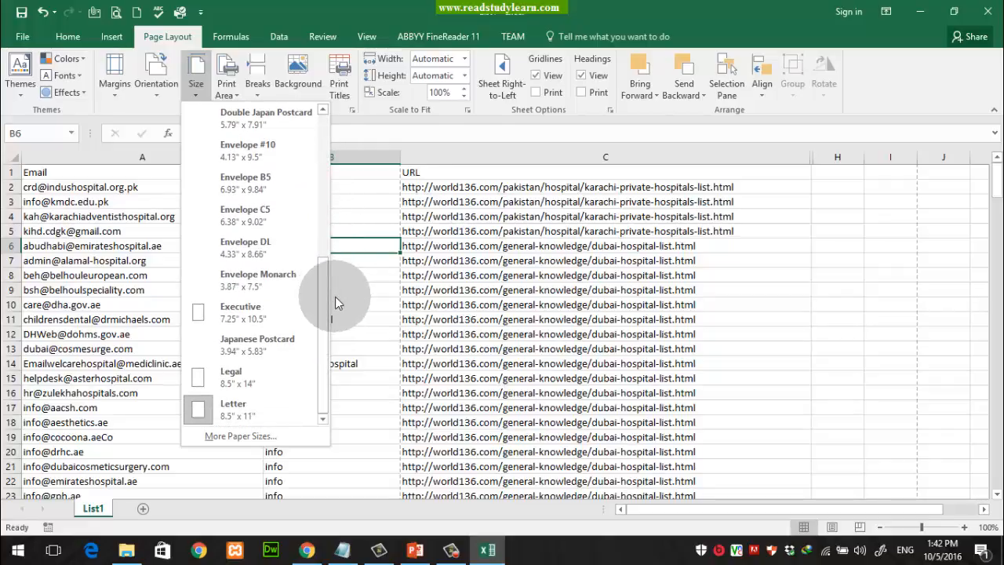
pyautogui.moveTo(326, 260); pyautogui.dragTo(332, 120)
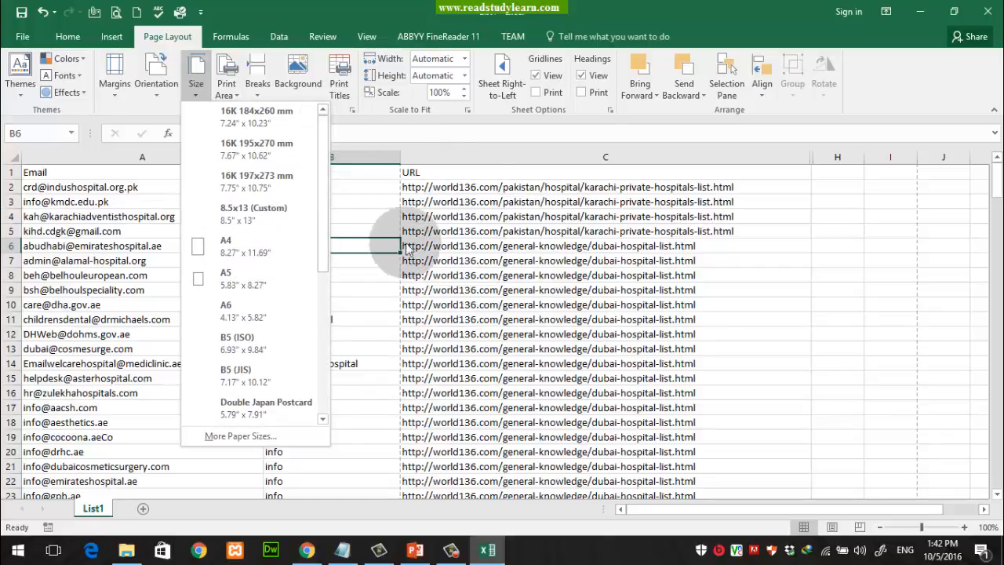
pyautogui.click(465, 290)
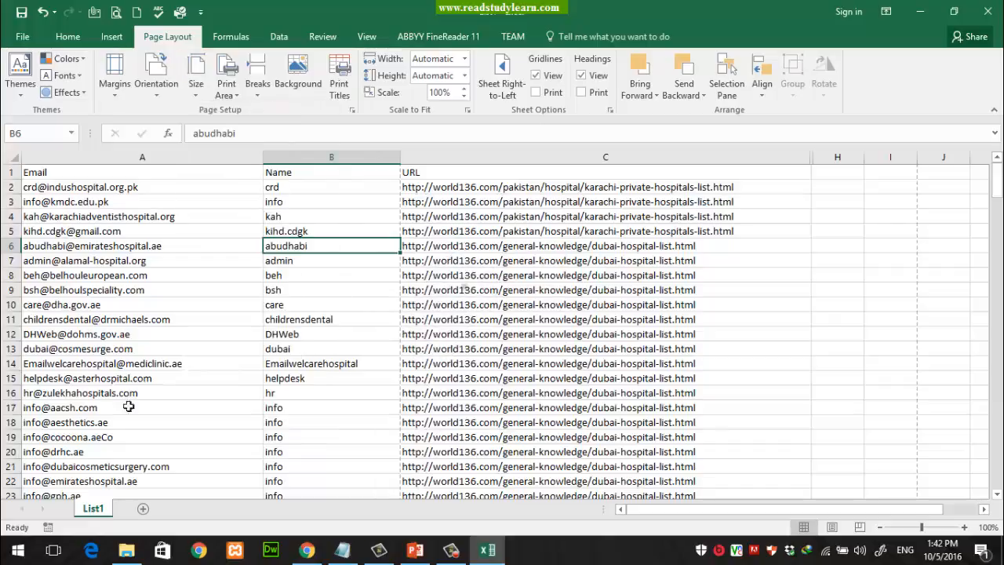
# Review the Printing topics slide in PowerPoint, and look at the URL column back in the Excel worksheet
pyautogui.click(415, 550)
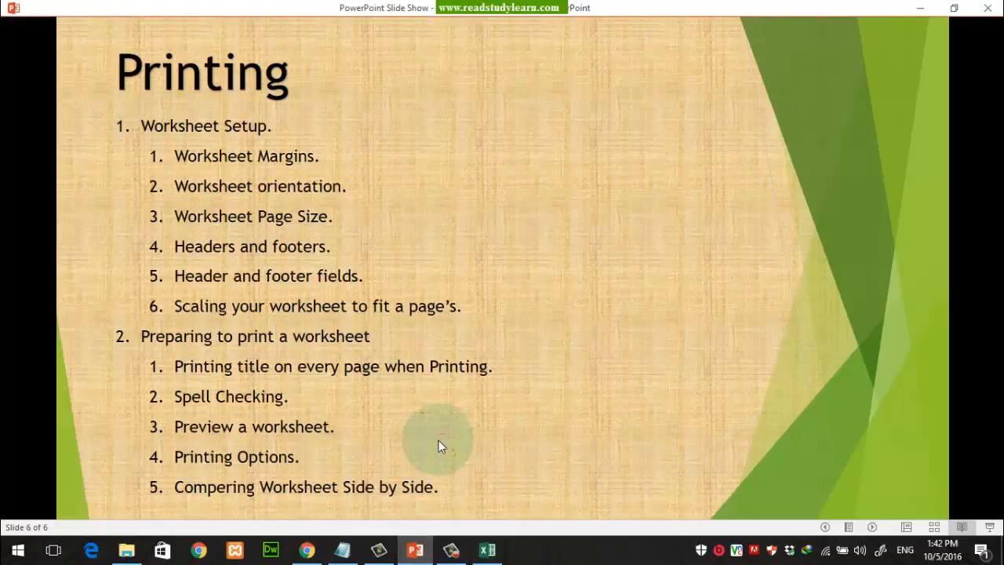
pyautogui.click(487, 550)
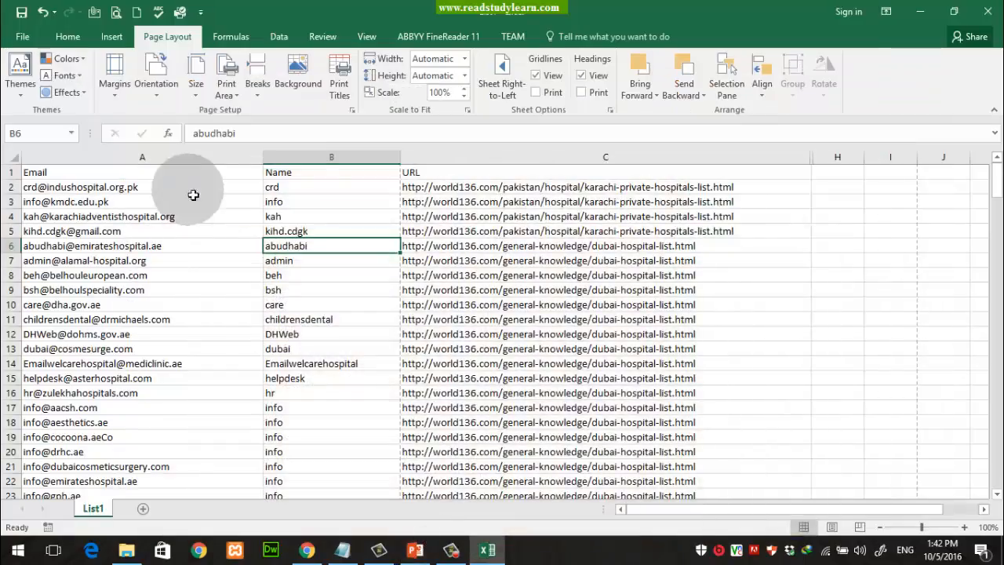
pyautogui.click(617, 260)
pyautogui.click(565, 305)
pyautogui.click(538, 422)
pyautogui.click(520, 468)
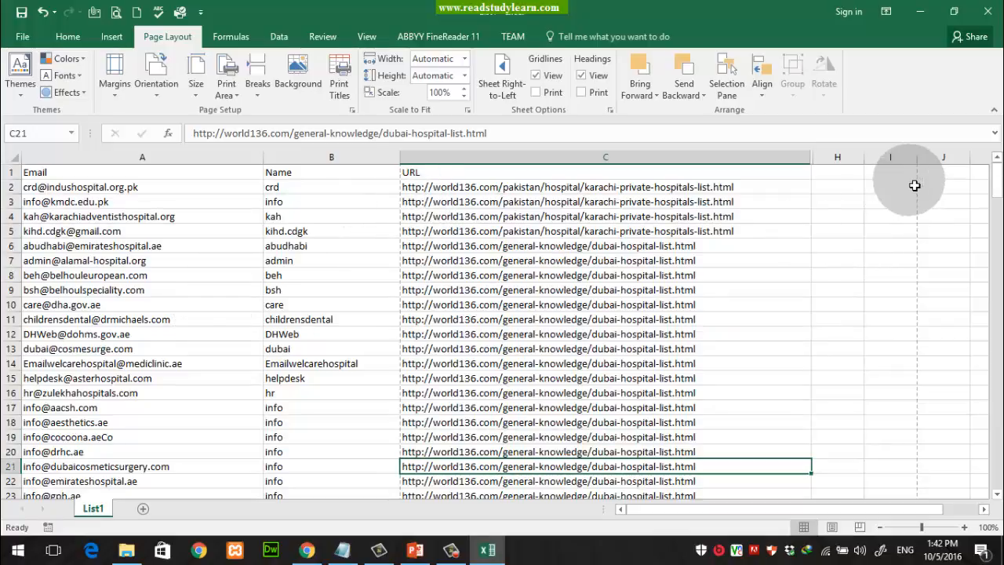
# Examine the dashed page break lines down the email list, and return to the first rows
pyautogui.click(475, 262)
pyautogui.scroll(-8, 272, 232)
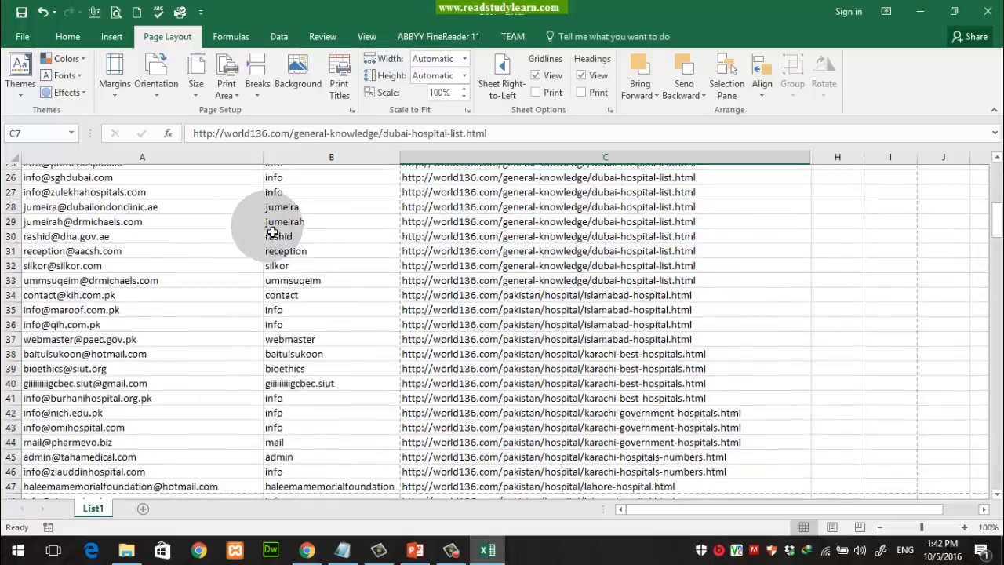
pyautogui.scroll(-7, 272, 232)
pyautogui.scroll(3, 272, 232)
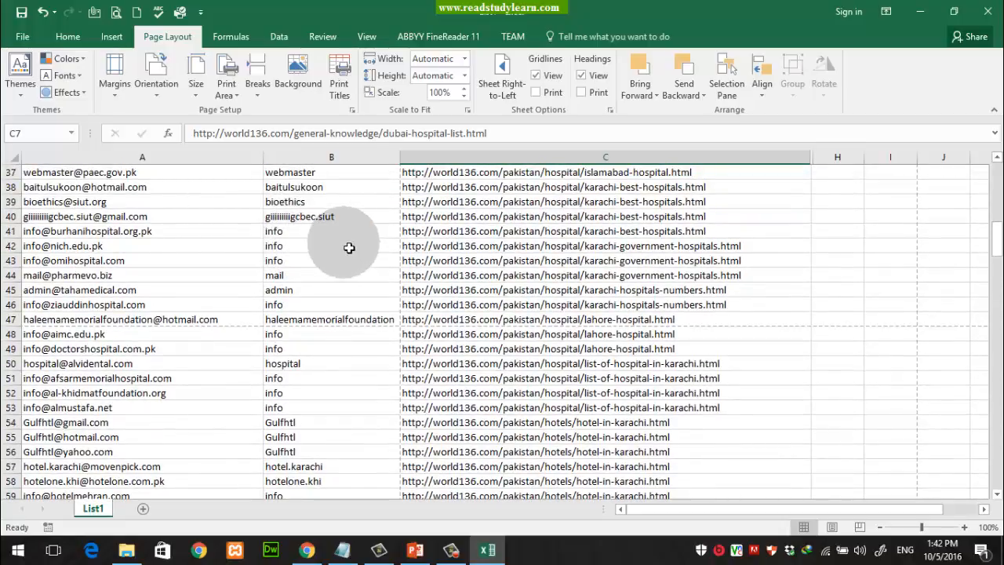
pyautogui.scroll(6, 175, 265)
pyautogui.scroll(5, 176, 265)
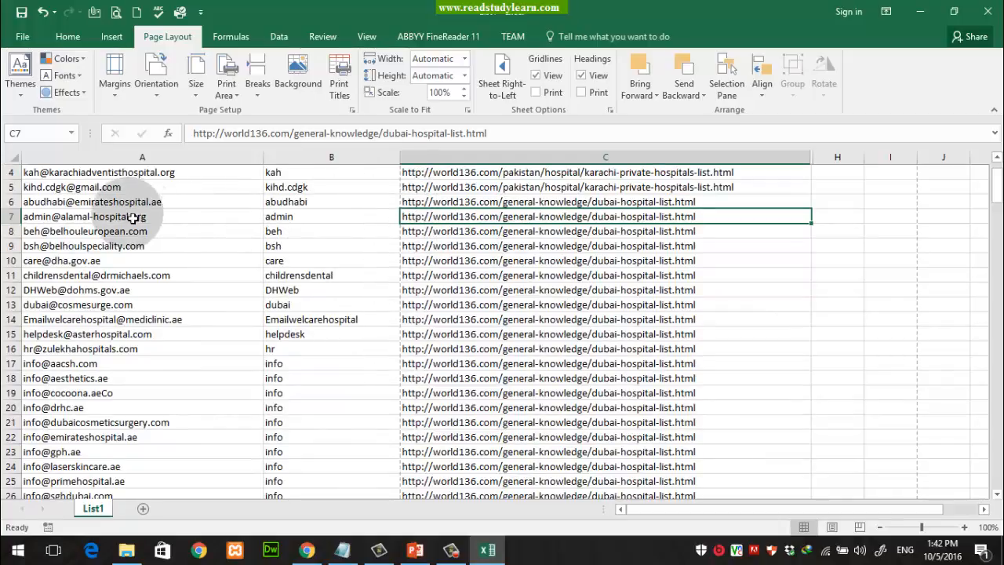
# Select the first printed page's range A1:B47, up to the dashed page breaks
pyautogui.scroll(1, 149, 228)
pyautogui.moveTo(45, 173); pyautogui.dragTo(285, 439)
pyautogui.scroll(-10, 385, 340)
pyautogui.scroll(-3, 390, 328)
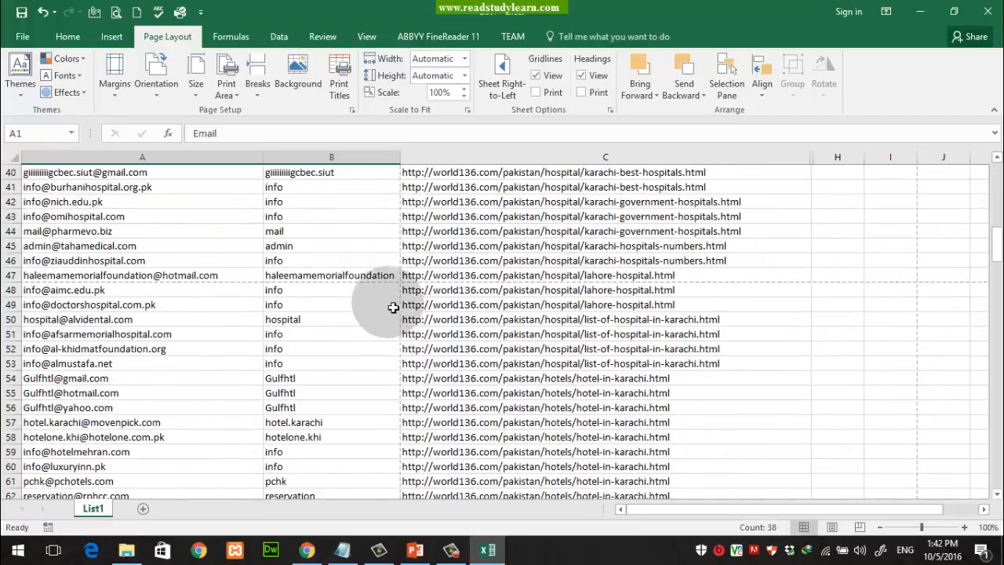
pyautogui.keyDown('shift'); pyautogui.click(363, 277); pyautogui.keyUp('shift')
pyautogui.scroll(13, 441, 291)
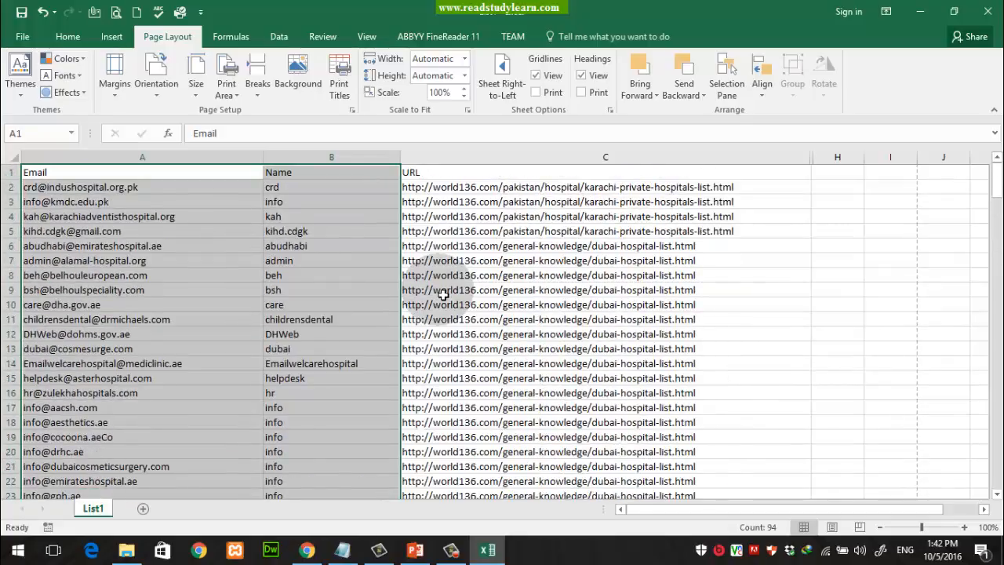
# Select the adjacent page's range C1:I47 between the dashed page breaks, and clear the selection
pyautogui.click(451, 175)
pyautogui.scroll(-7, 785, 303)
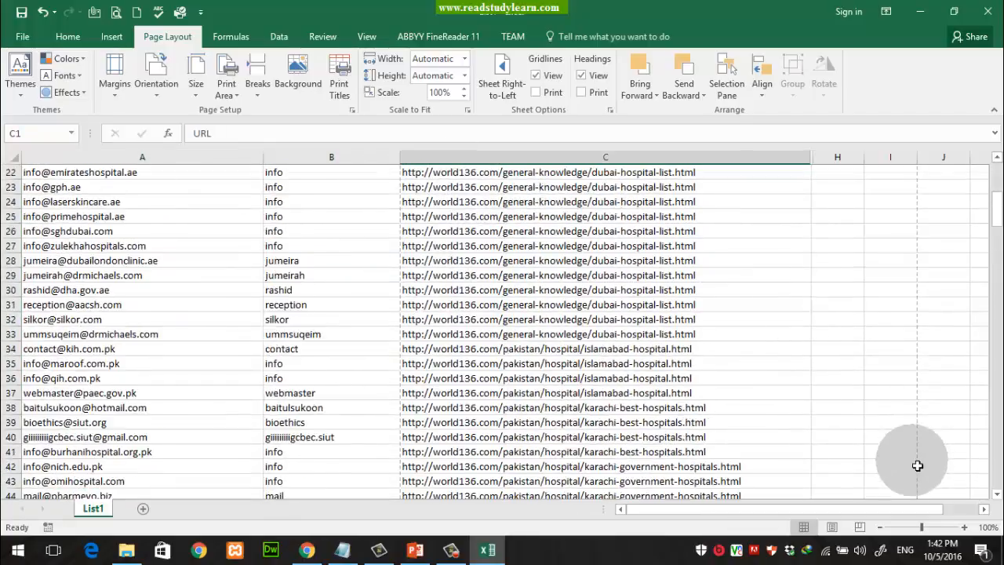
pyautogui.scroll(-3, 918, 466)
pyautogui.keyDown('shift'); pyautogui.click(902, 421); pyautogui.keyUp('shift')
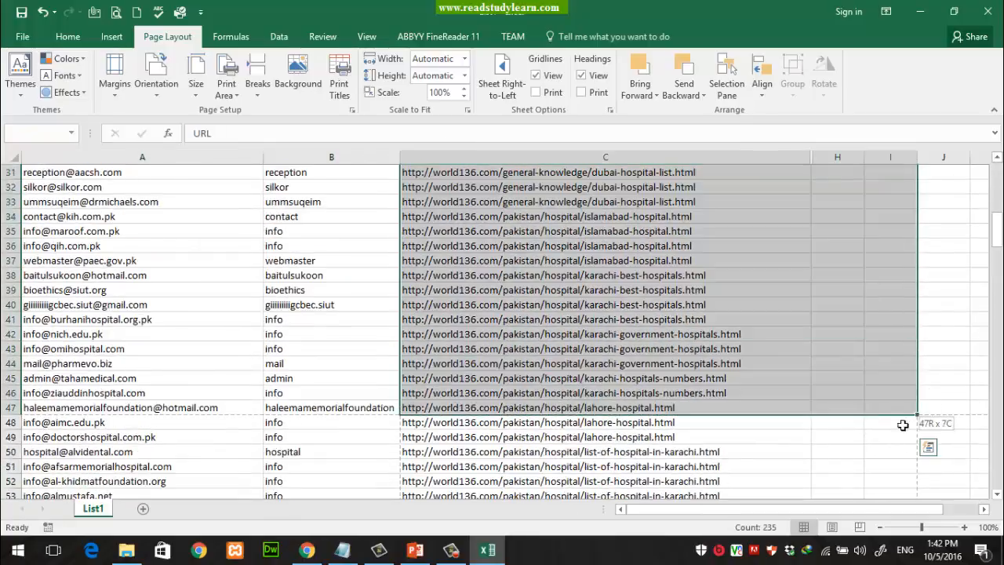
pyautogui.click(338, 378)
pyautogui.scroll(10, 366, 349)
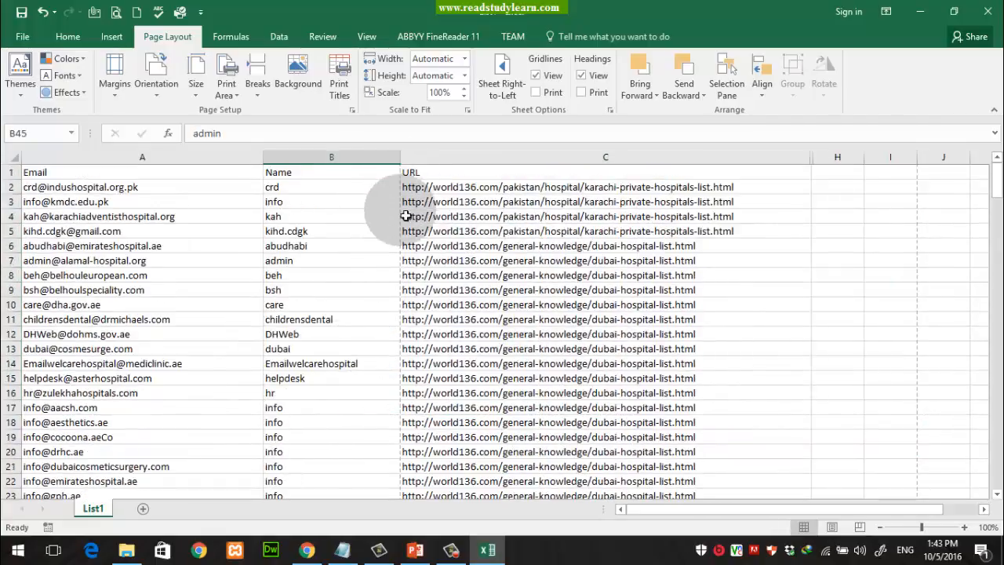
# Open the print preview of the email list and return to the worksheet
pyautogui.click(339, 264)
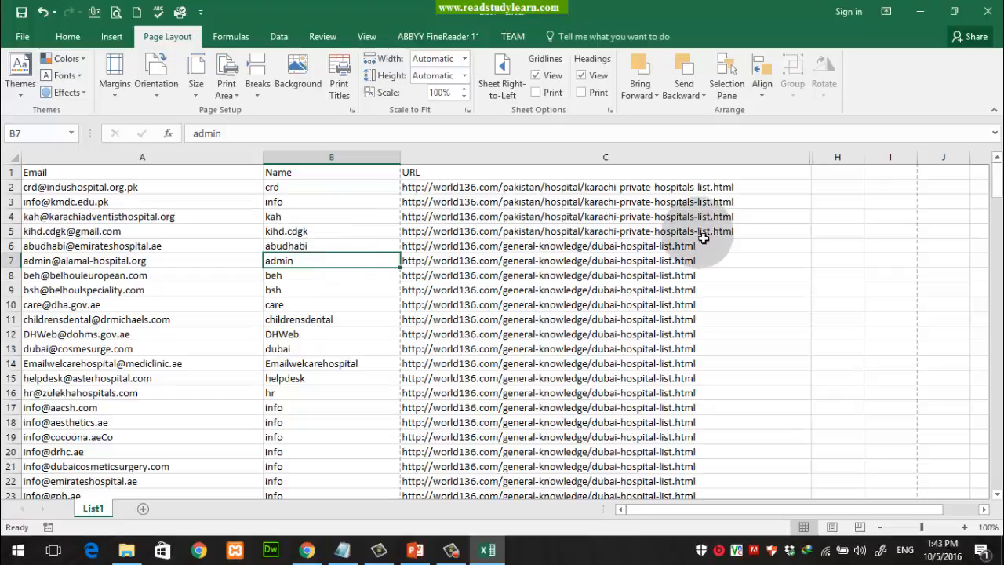
pyautogui.click(358, 190)
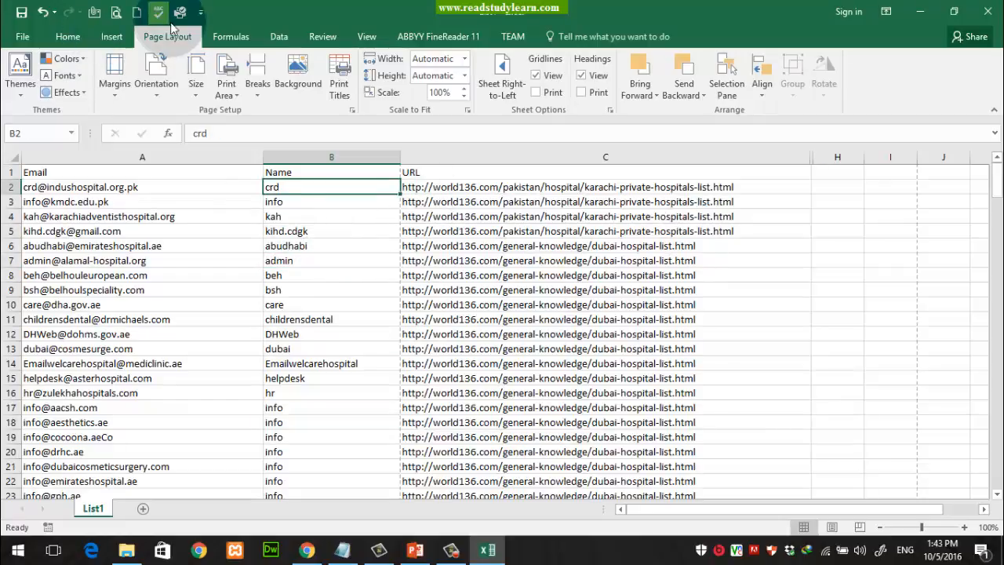
pyautogui.click(115, 12)
pyautogui.click(30, 32)
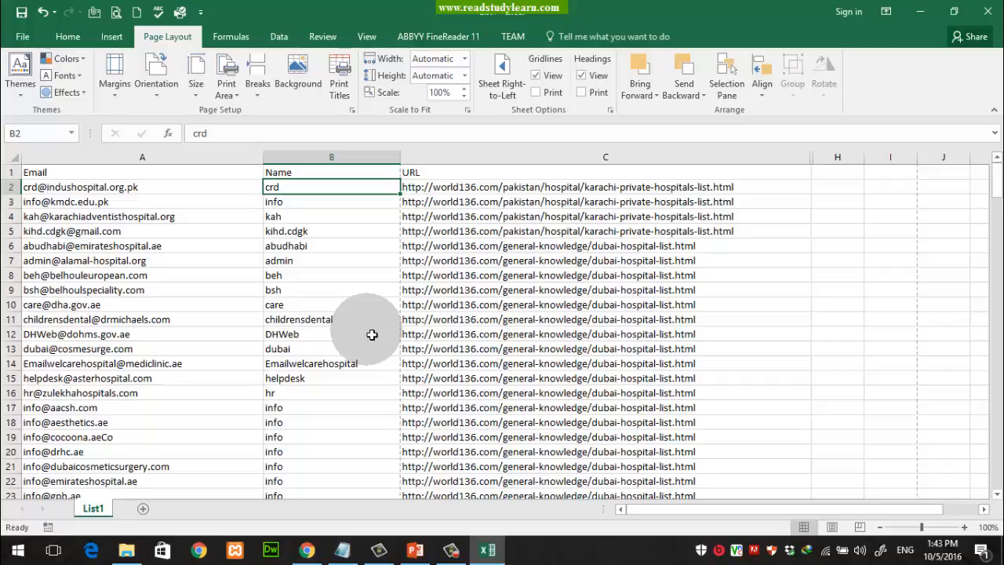
# Inspect the horizontal page break line further down the email list
pyautogui.click(372, 334)
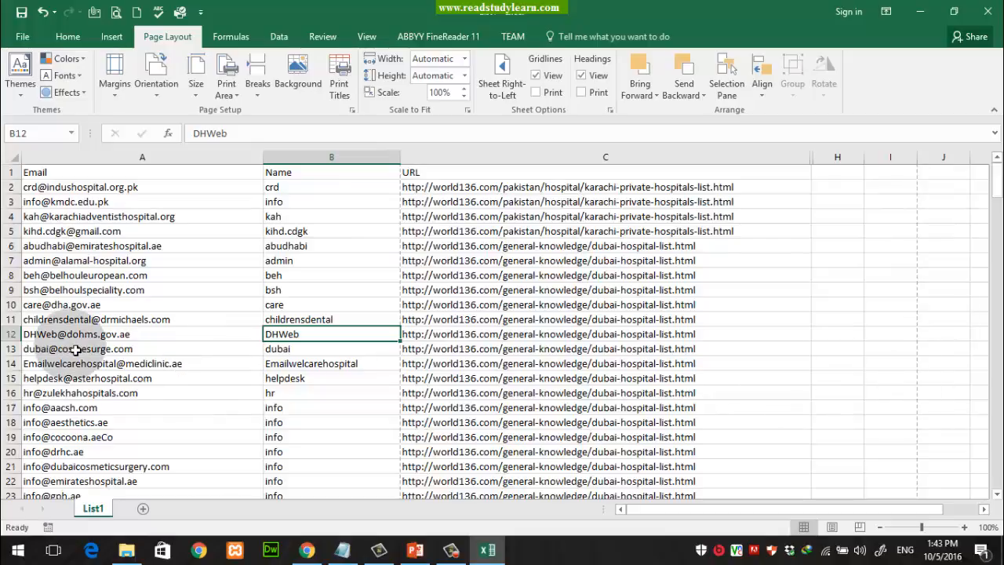
pyautogui.click(83, 320)
pyautogui.scroll(-13, 378, 298)
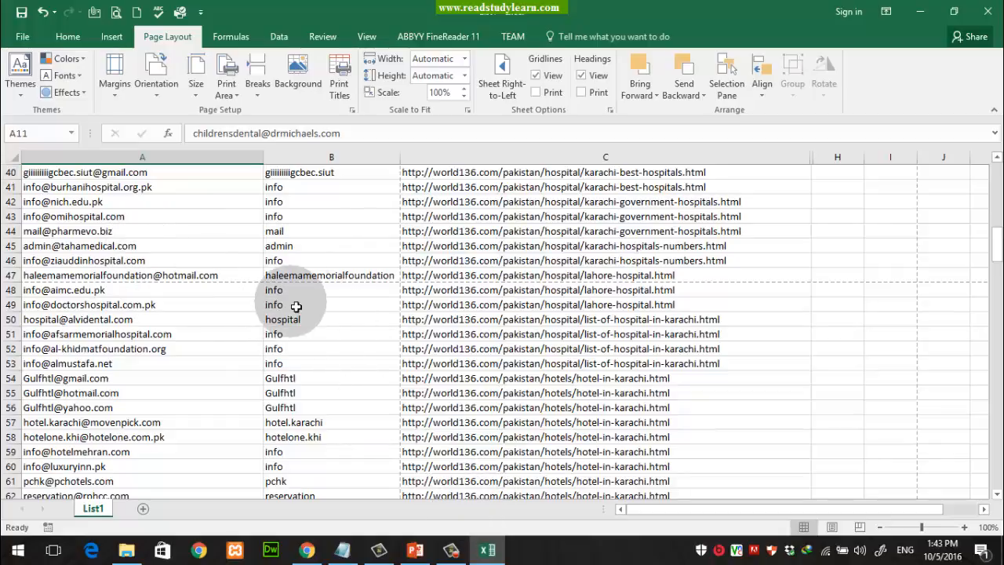
# Browse the preset paper sizes for the worksheet and open the full page setup options
pyautogui.click(198, 82)
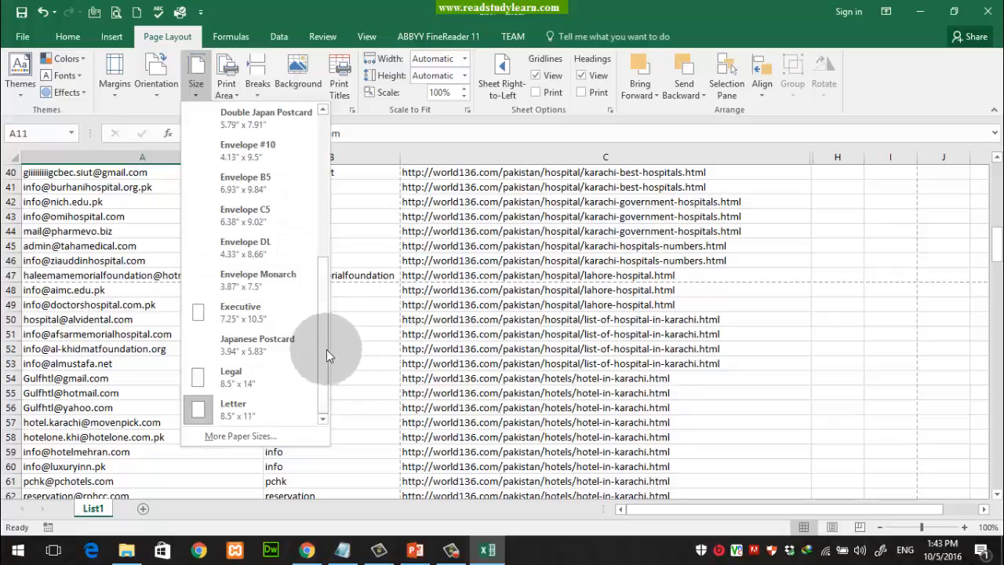
pyautogui.moveTo(326, 375); pyautogui.dragTo(323, 230)
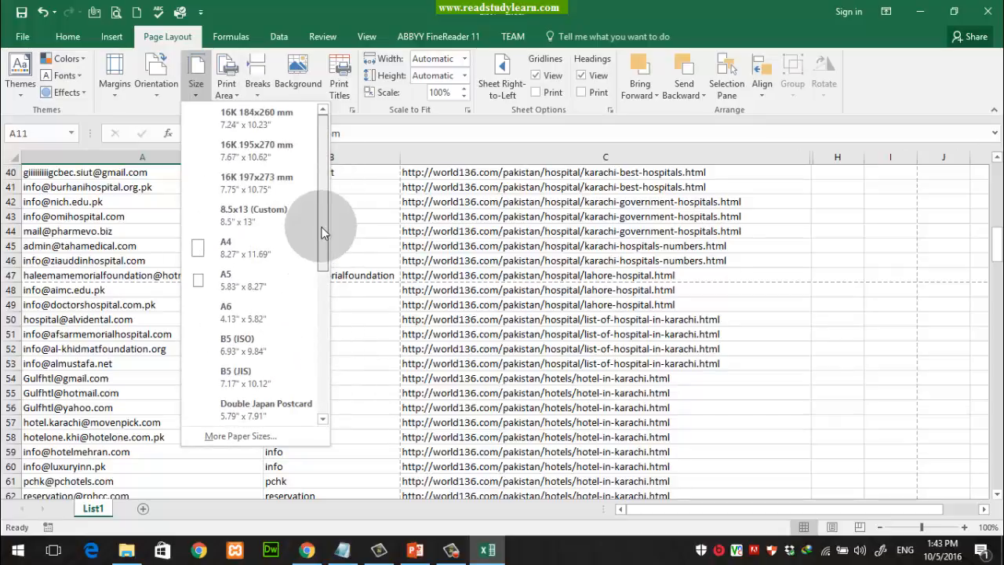
pyautogui.click(239, 436)
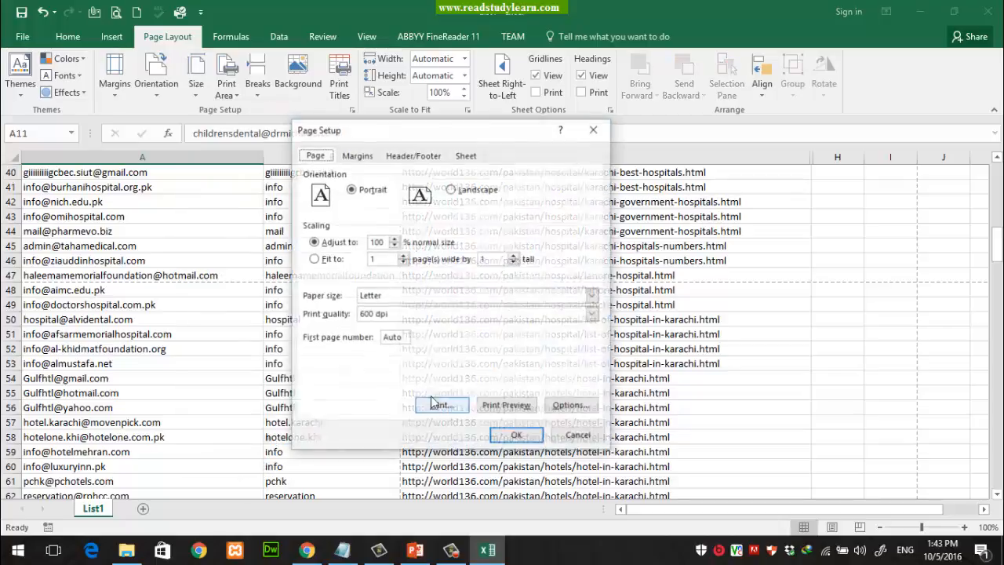
# Choose Portrait orientation, Letter paper and 600 dpi print quality in the page setup
pyautogui.click(362, 196)
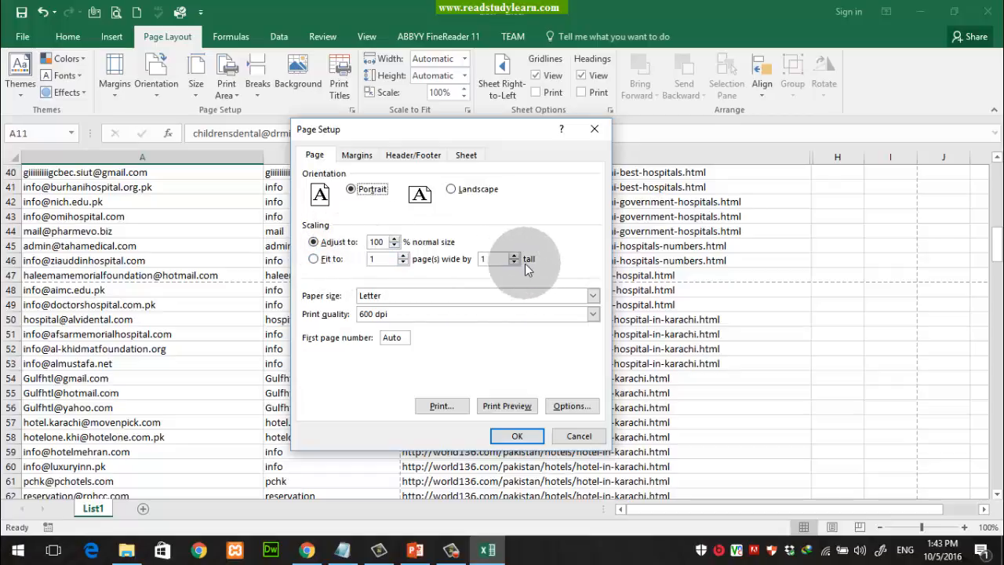
pyautogui.click(385, 299)
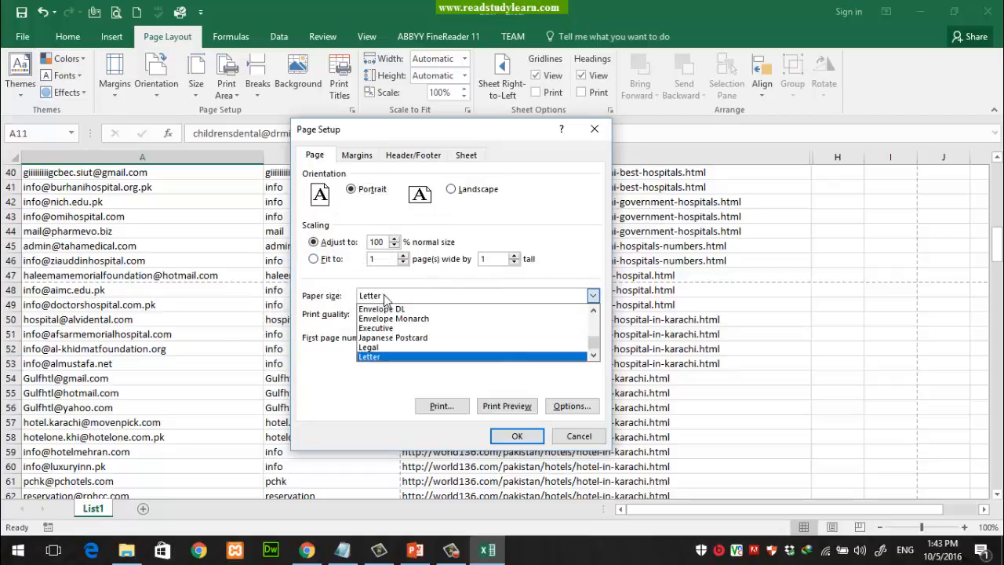
pyautogui.click(392, 352)
pyautogui.click(452, 317)
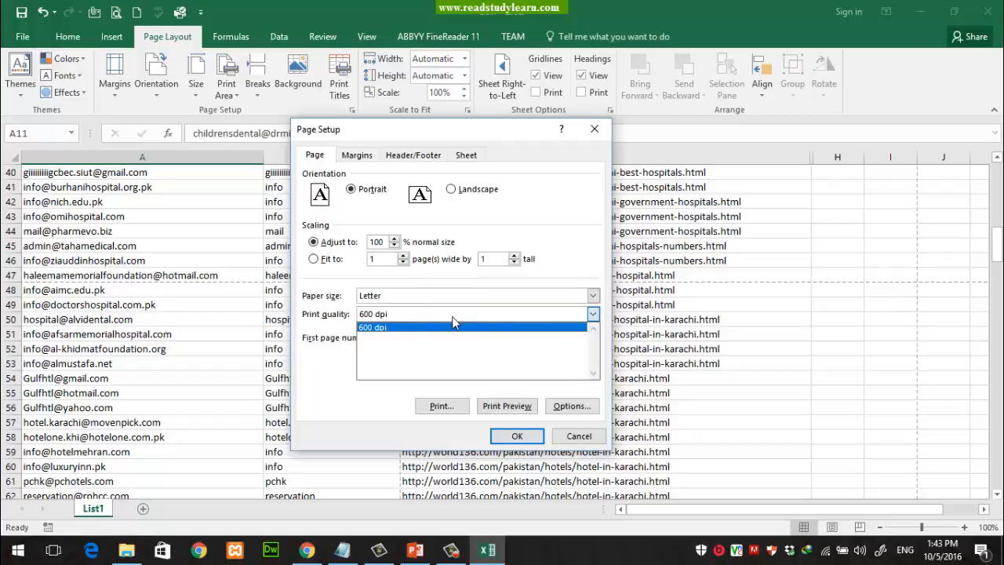
pyautogui.click(453, 319)
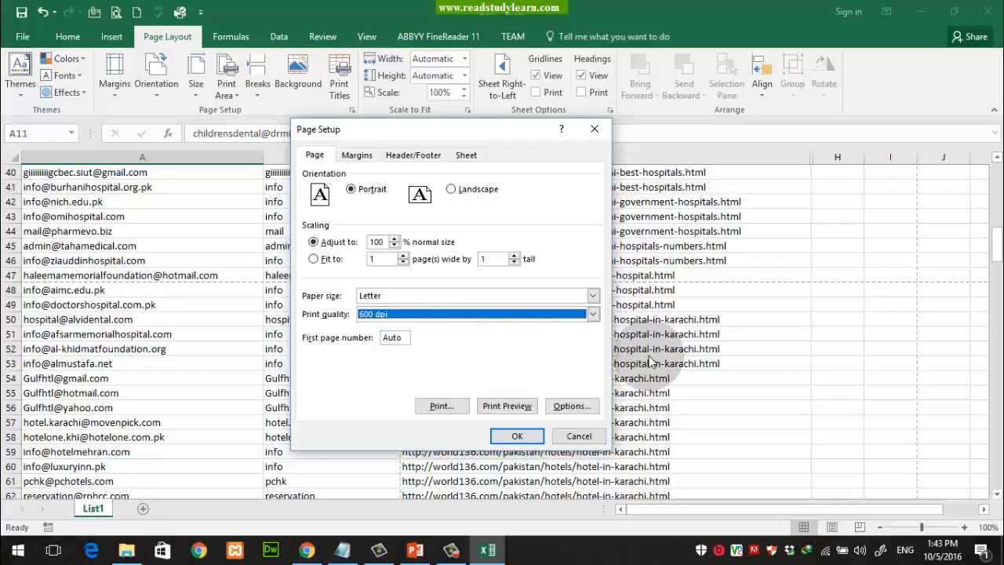
pyautogui.click(593, 319)
pyautogui.click(593, 319)
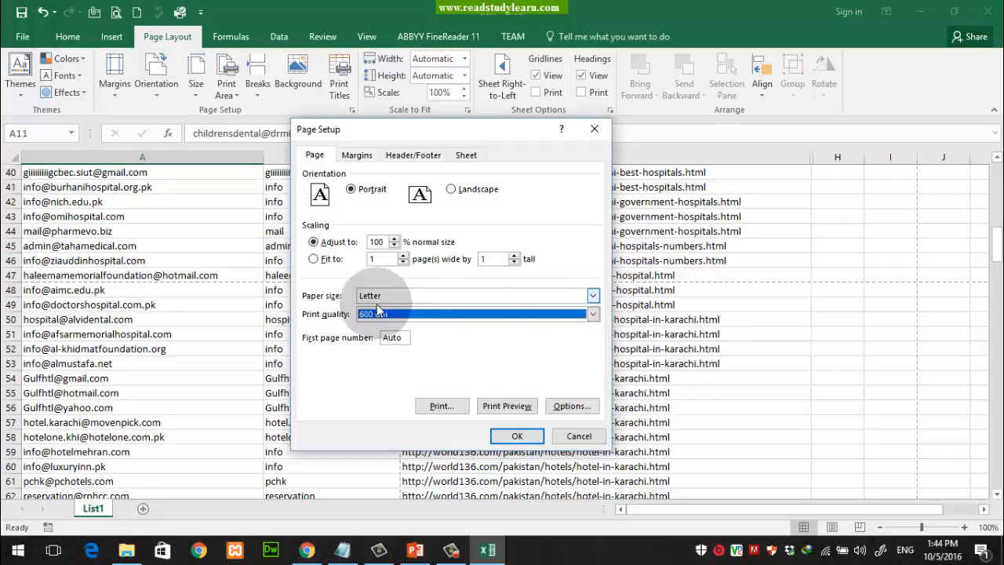
# Browse the paper size choices in the page setup, keep Letter and accept the settings
pyautogui.click(593, 296)
pyautogui.moveTo(594, 342); pyautogui.dragTo(592, 320)
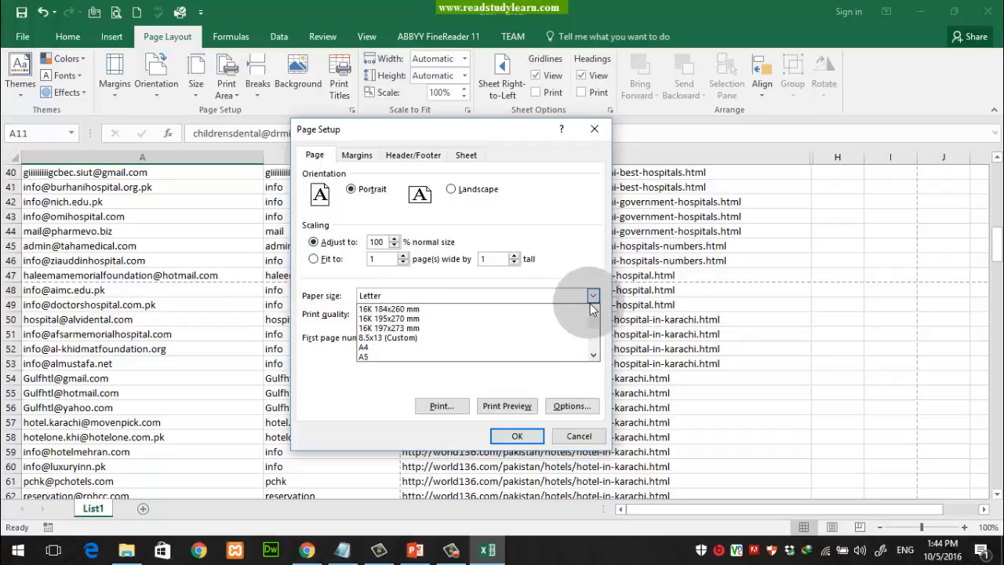
pyautogui.click(594, 296)
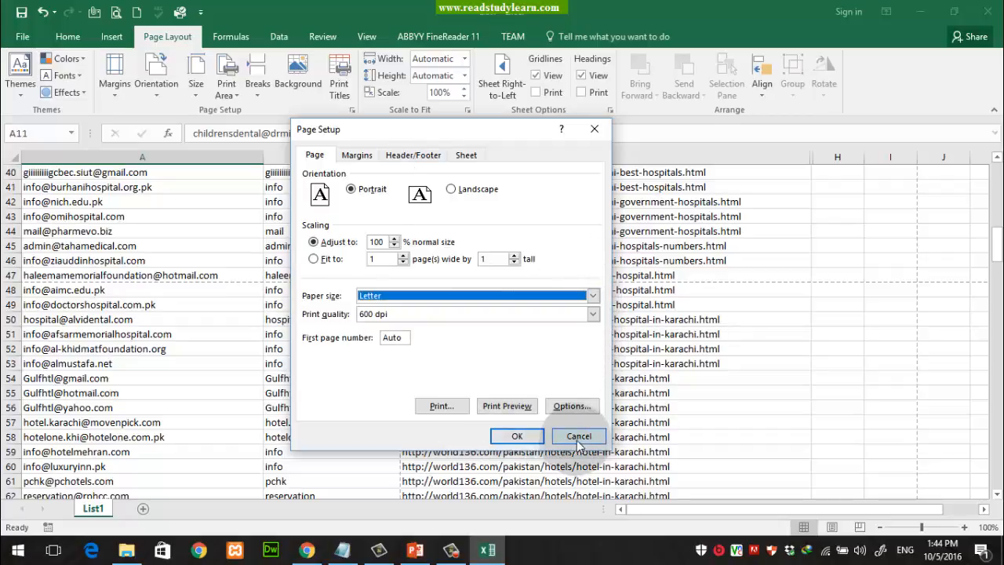
pyautogui.click(517, 436)
# Switch to the PowerPoint slide listing the printing topics, and return to the Excel worksheet
pyautogui.click(416, 551)
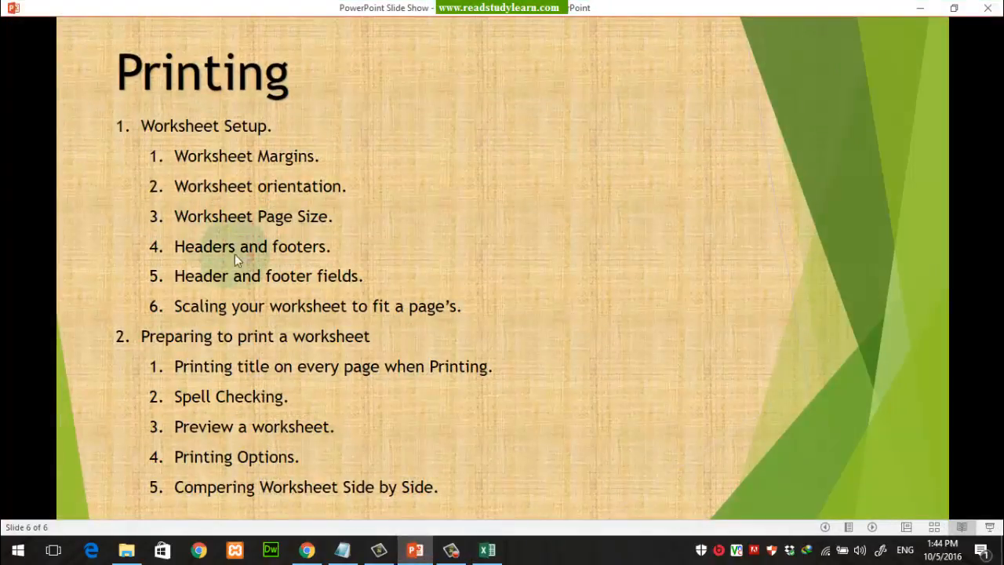
pyautogui.click(406, 558)
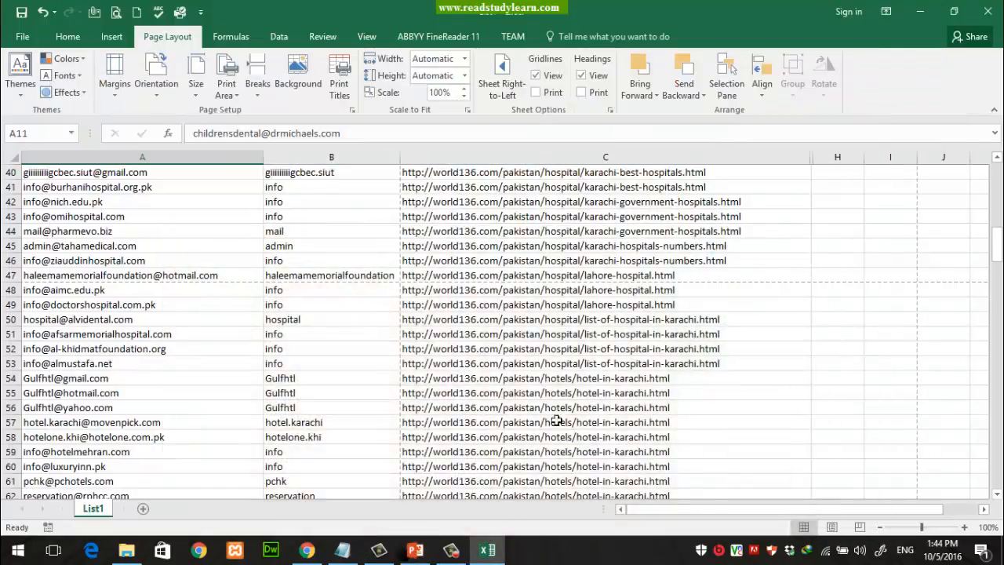
# Display the email list in Page Layout view and look over the first page from its header area to its end
pyautogui.scroll(13, 314, 287)
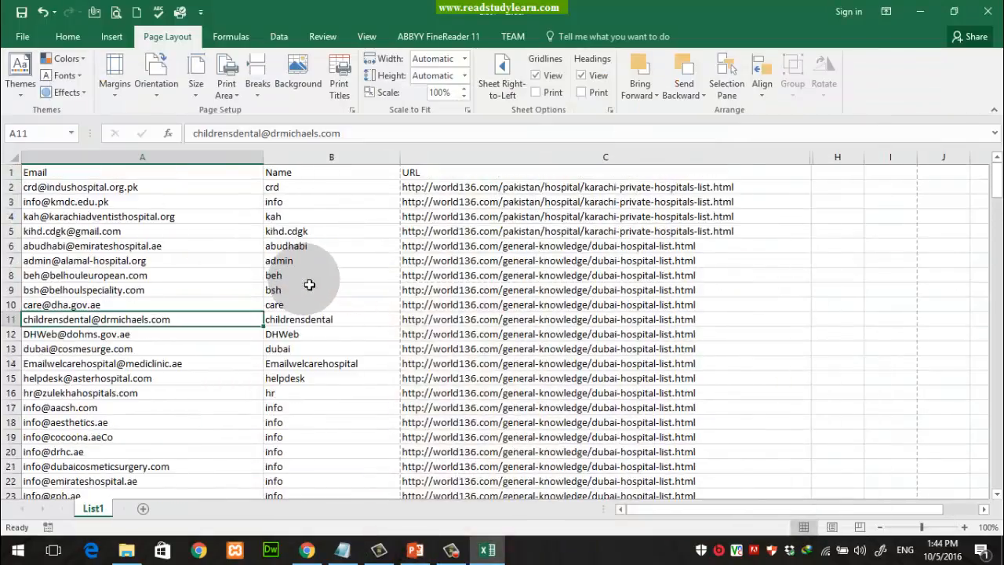
pyautogui.click(833, 527)
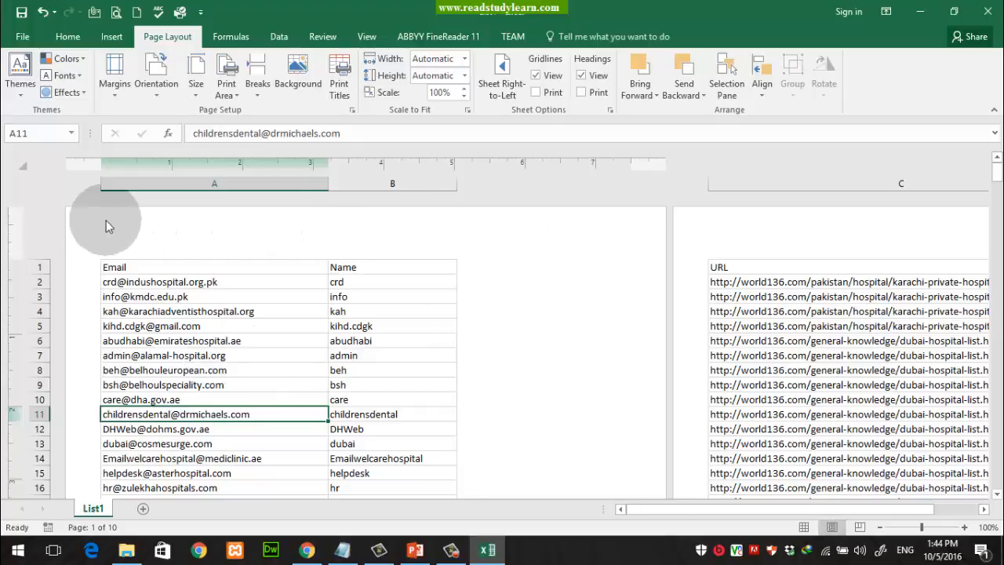
pyautogui.scroll(-4, 296, 348)
pyautogui.scroll(-8, 292, 337)
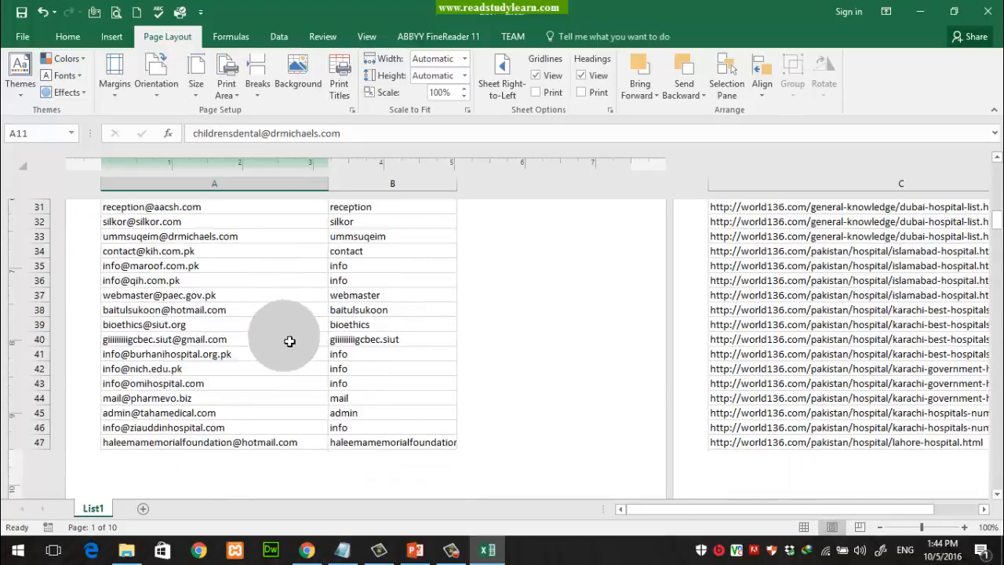
pyautogui.scroll(15, 274, 326)
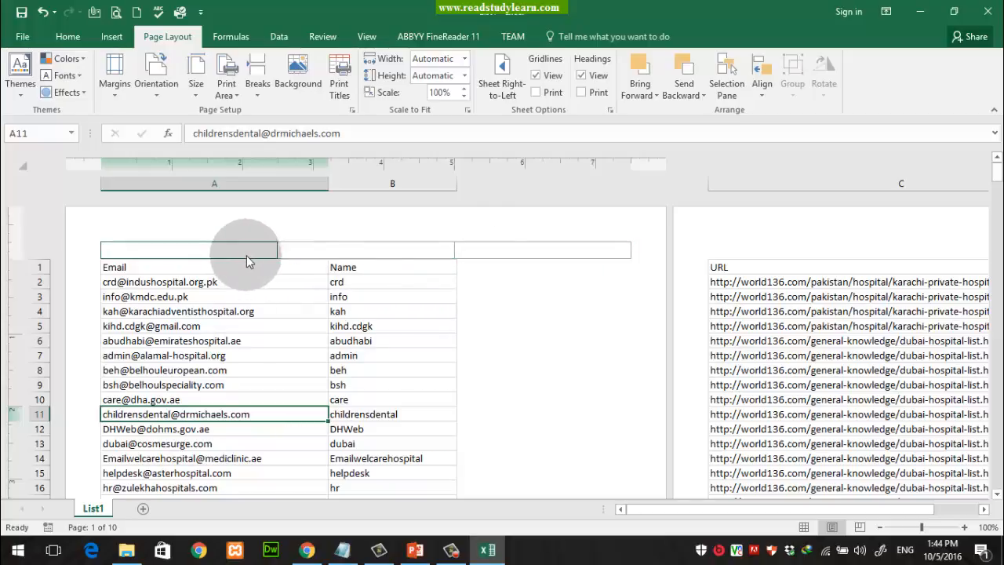
# Examine the three-part header and footer areas of the first page
pyautogui.click(381, 259)
pyautogui.click(438, 354)
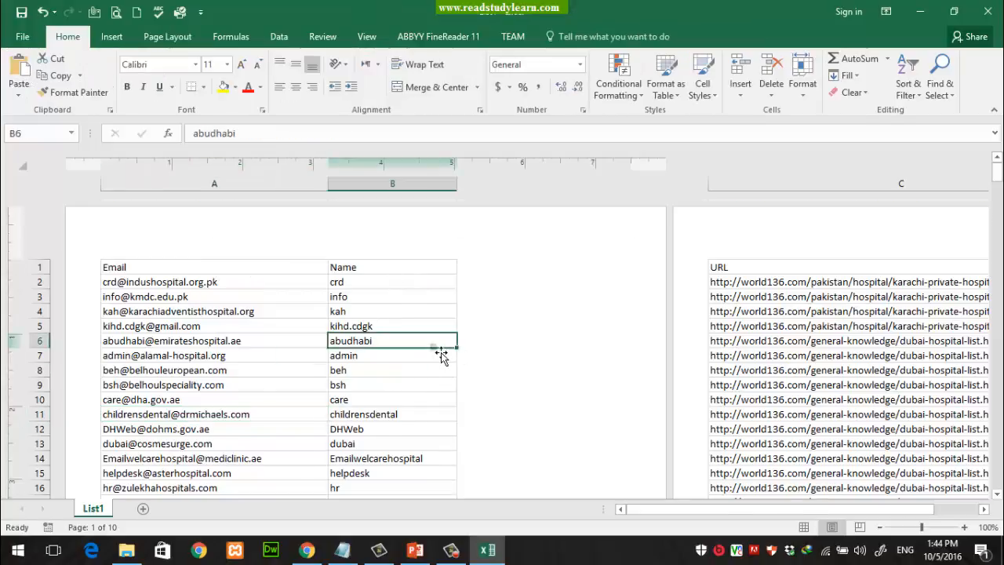
pyautogui.scroll(-11, 438, 354)
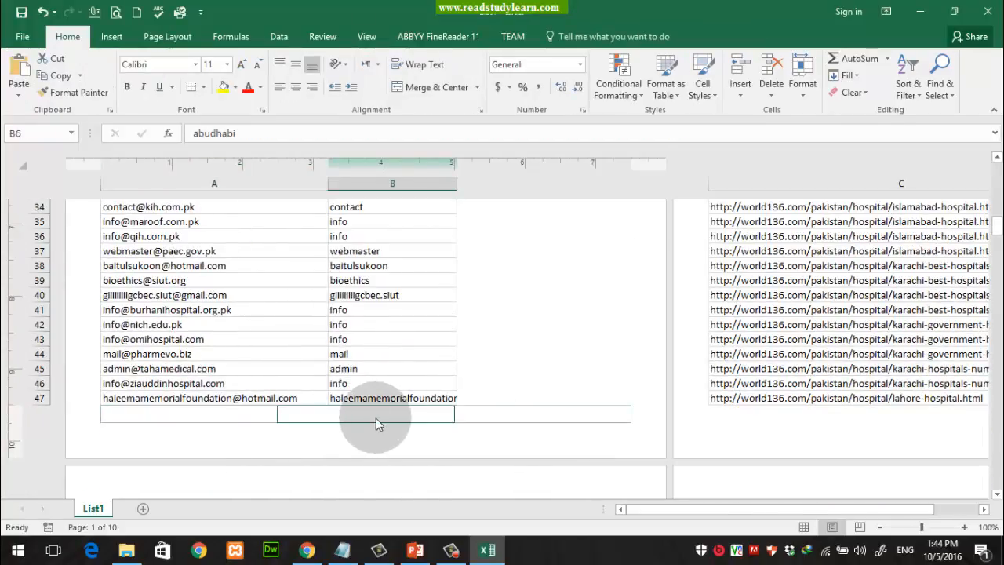
pyautogui.scroll(11, 383, 358)
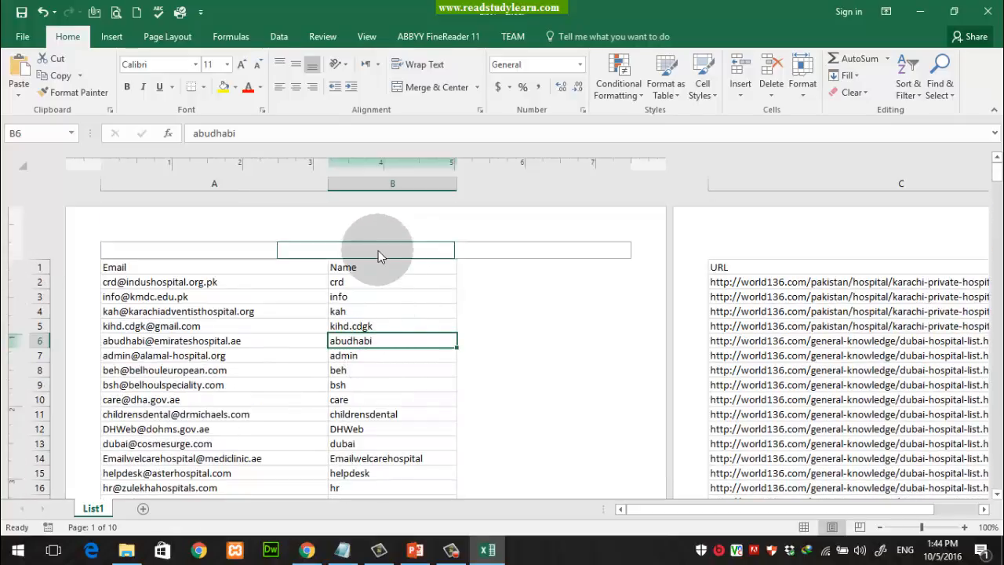
# Check the header and footer fields topic on the PowerPoint slide, and return to Excel
pyautogui.click(415, 550)
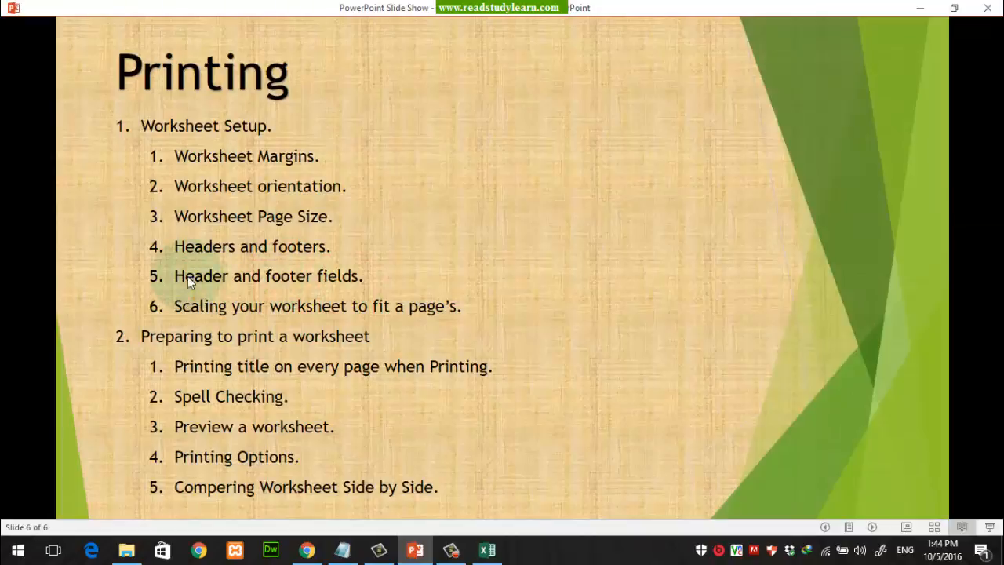
pyautogui.hotkey('alt', 'Tab')
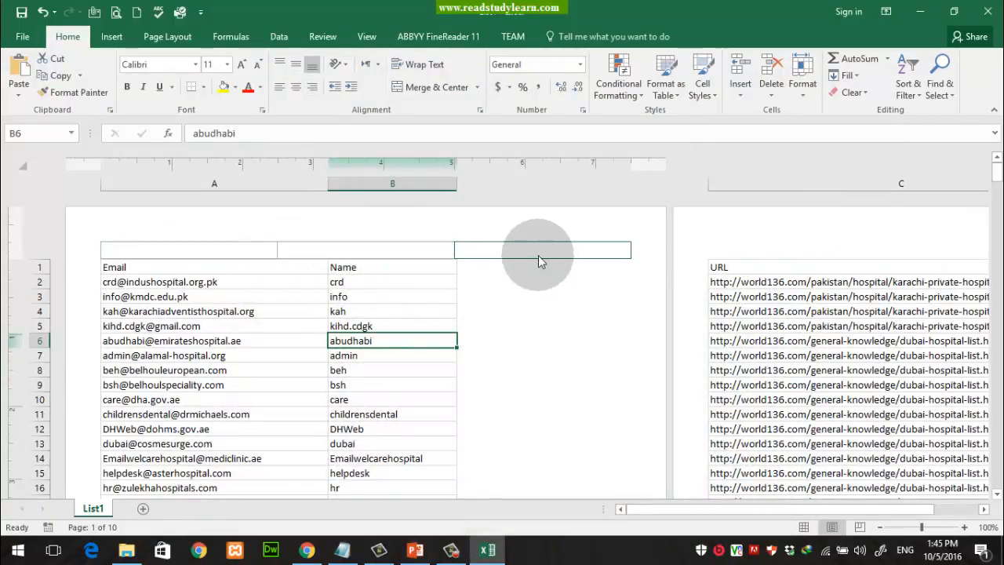
# Activate the centre section of the first page's header and display the Header & Footer design tools
pyautogui.click(270, 250)
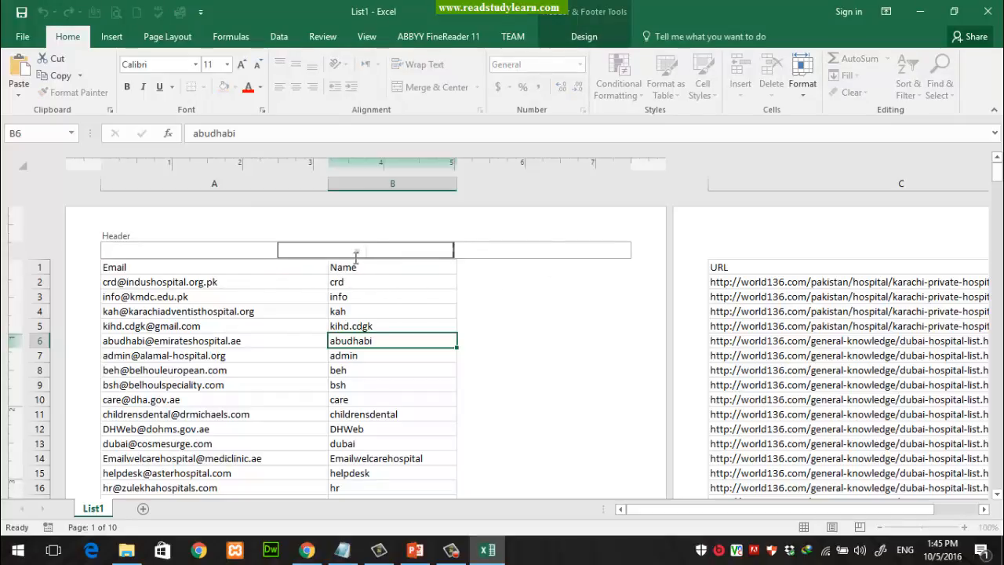
pyautogui.click(350, 252)
pyautogui.click(370, 298)
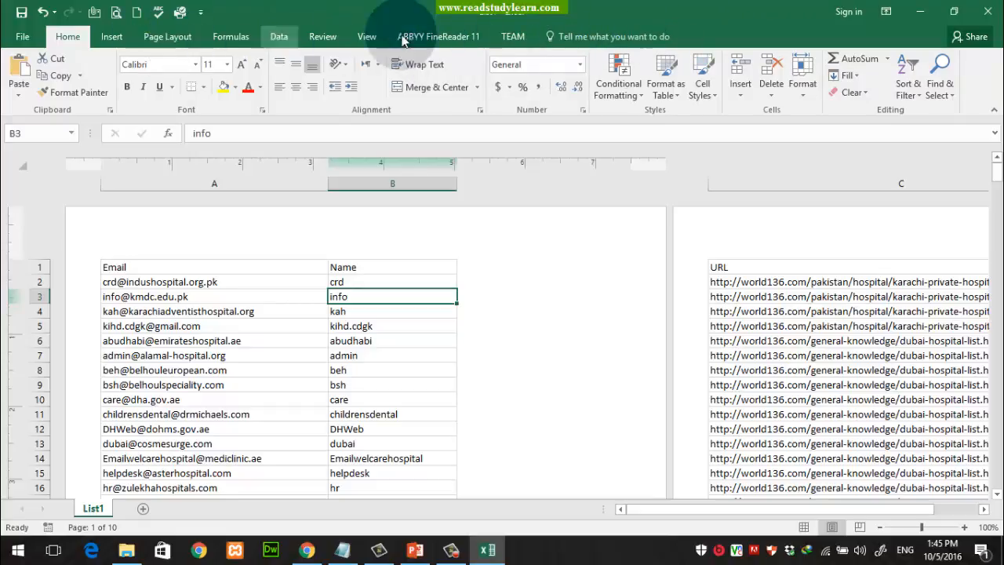
pyautogui.click(404, 253)
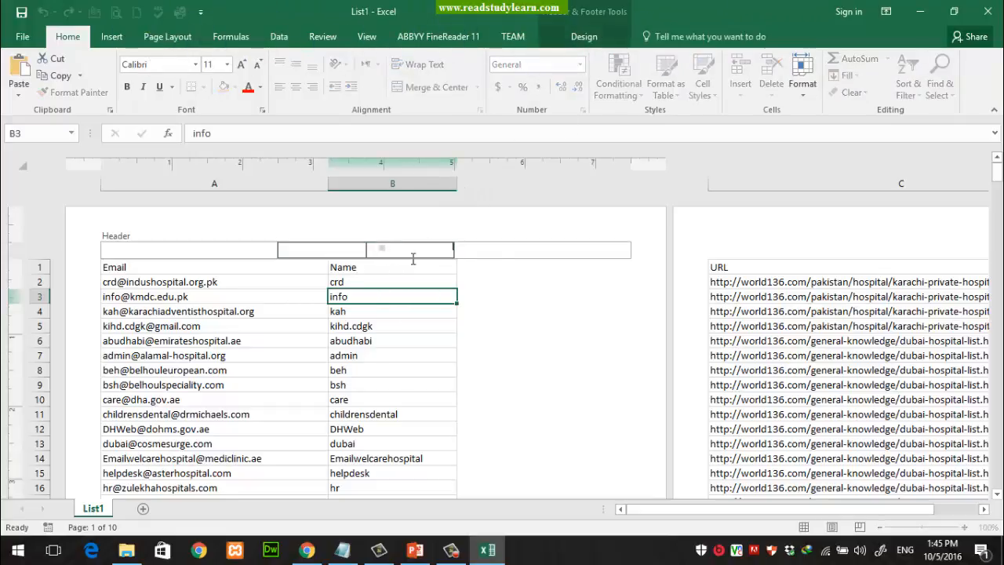
pyautogui.click(586, 42)
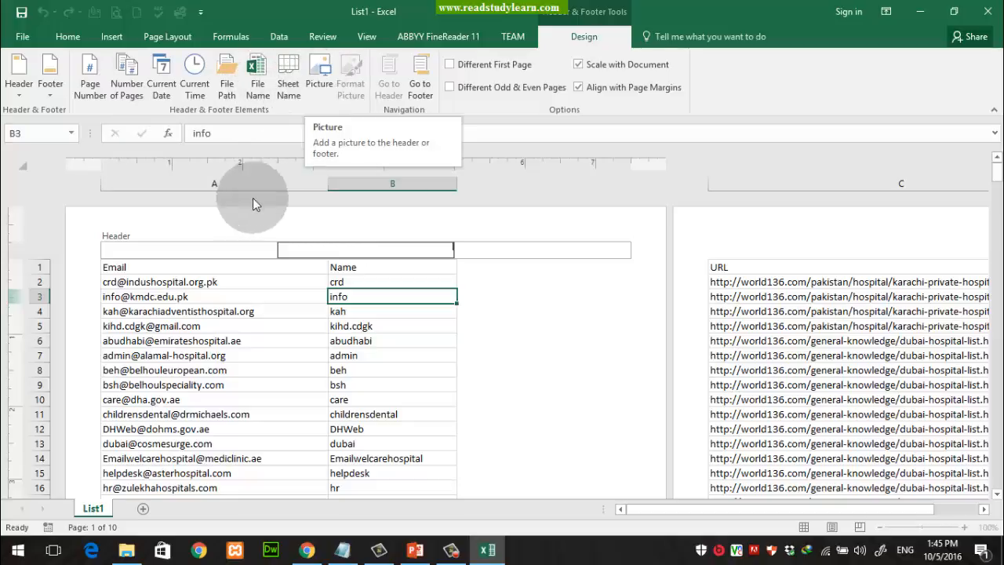
# Insert the page number field in the left section of the header
pyautogui.click(167, 251)
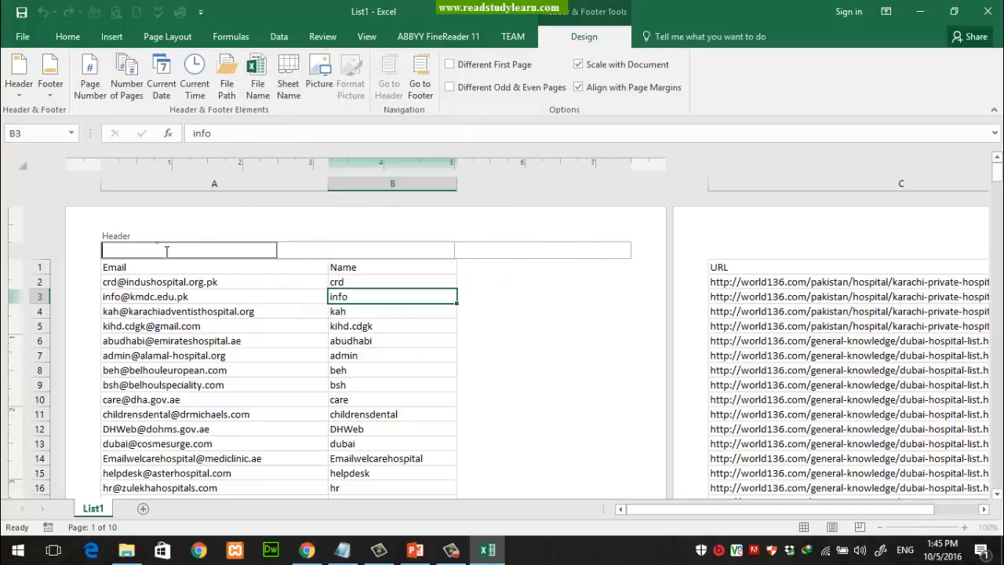
pyautogui.click(165, 253)
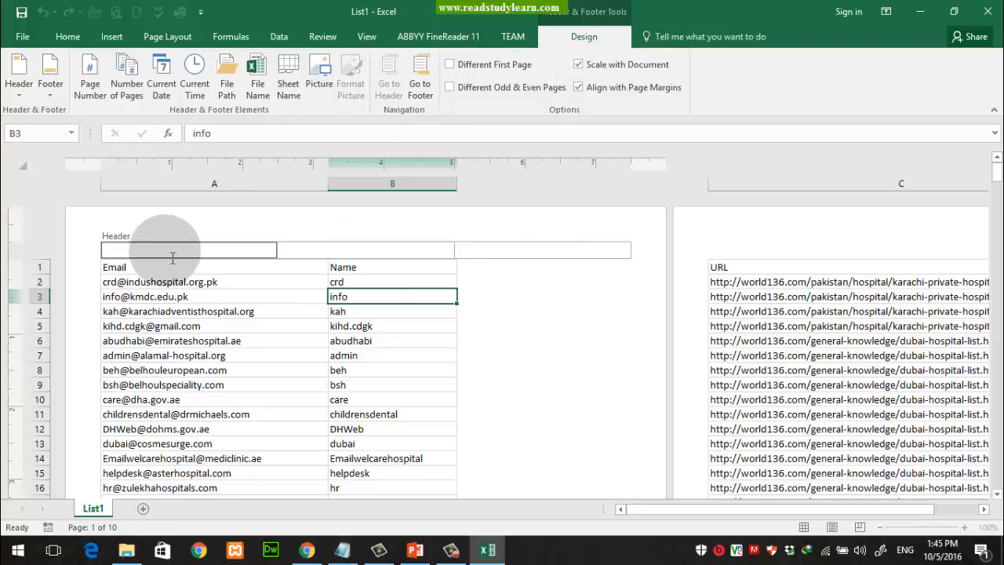
pyautogui.click(91, 87)
# Insert the current time field in the centre section of the header
pyautogui.moveTo(259, 248); pyautogui.dragTo(357, 254)
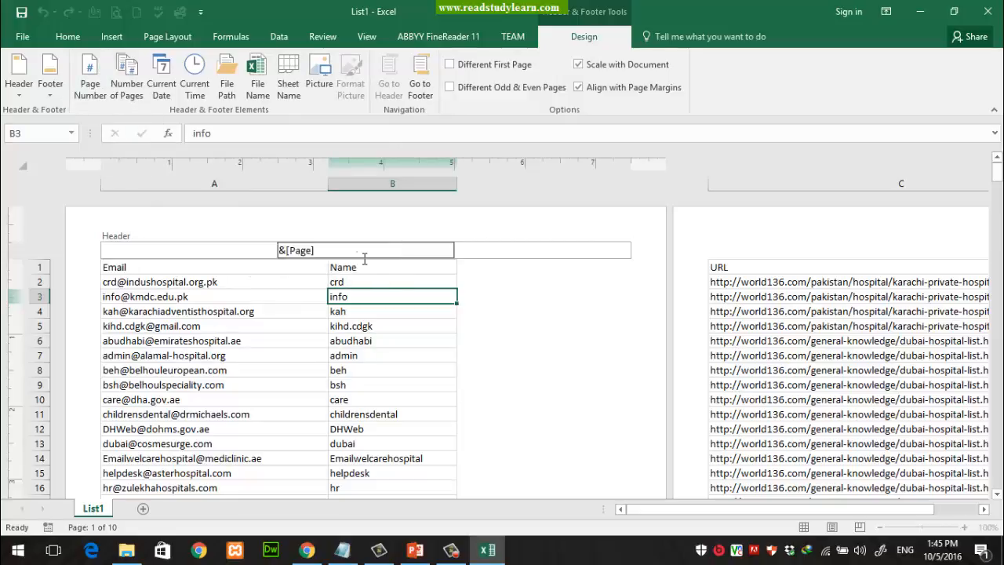
pyautogui.click(365, 257)
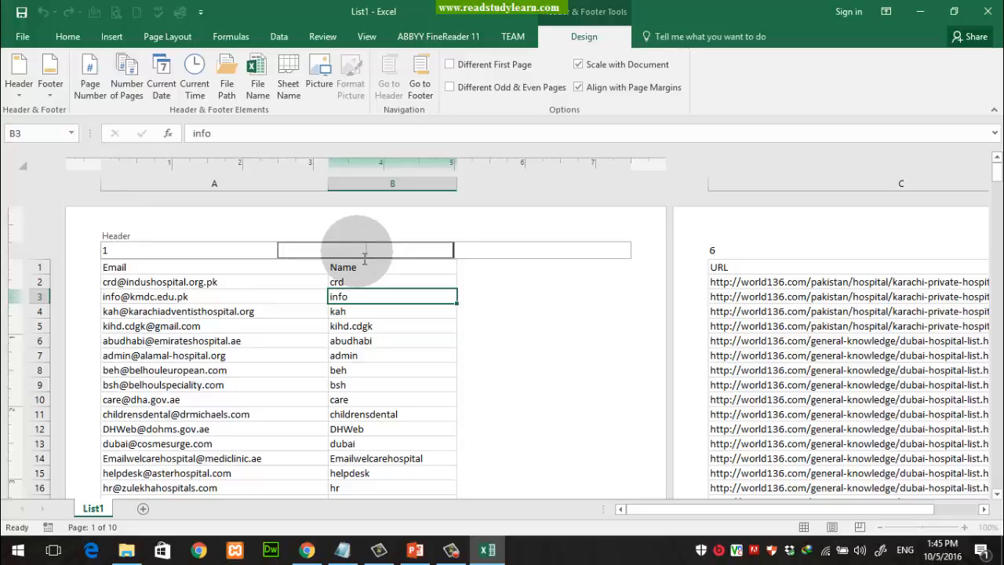
pyautogui.click(163, 93)
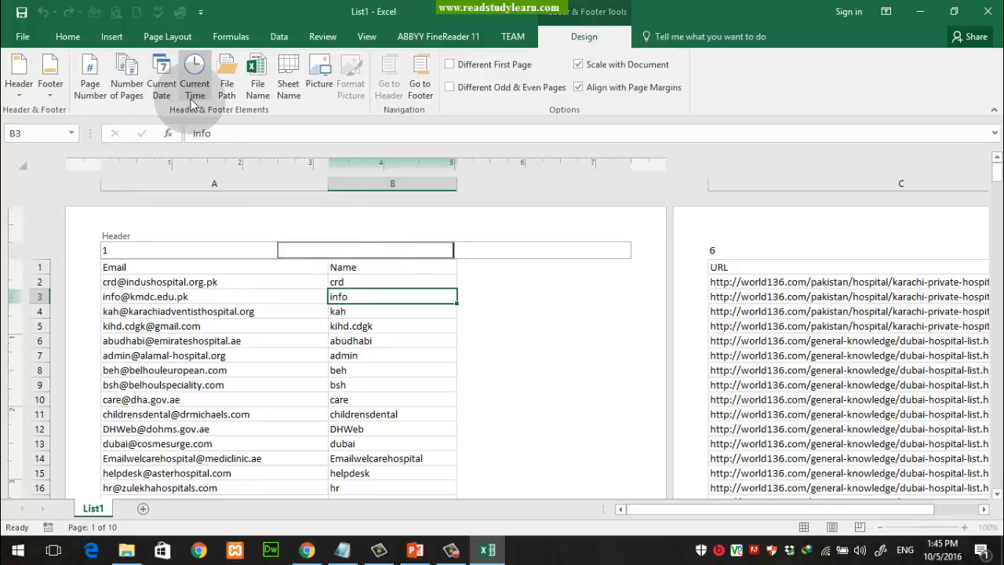
pyautogui.click(195, 88)
# Insert the file name field in the right section of the header
pyautogui.click(510, 257)
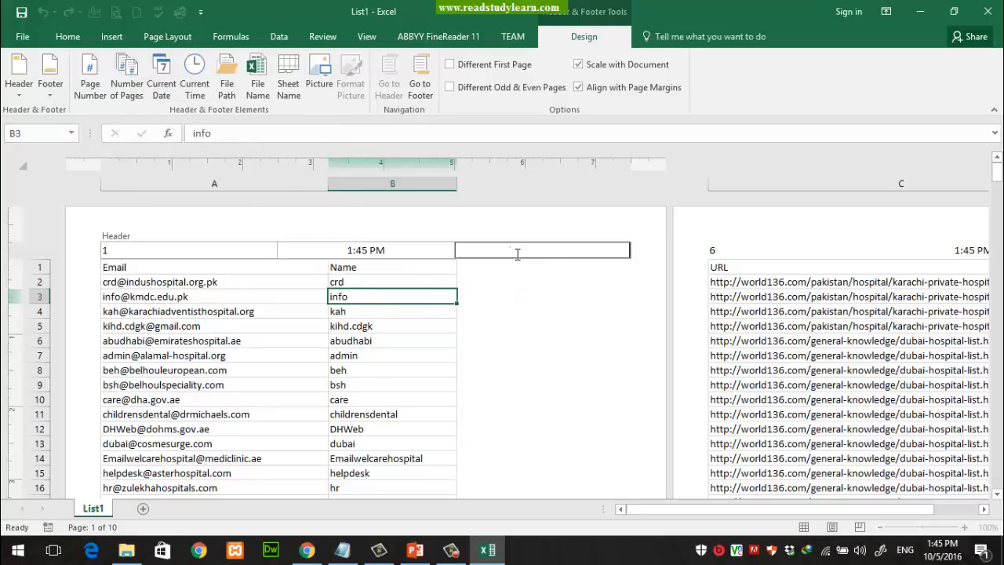
pyautogui.click(542, 253)
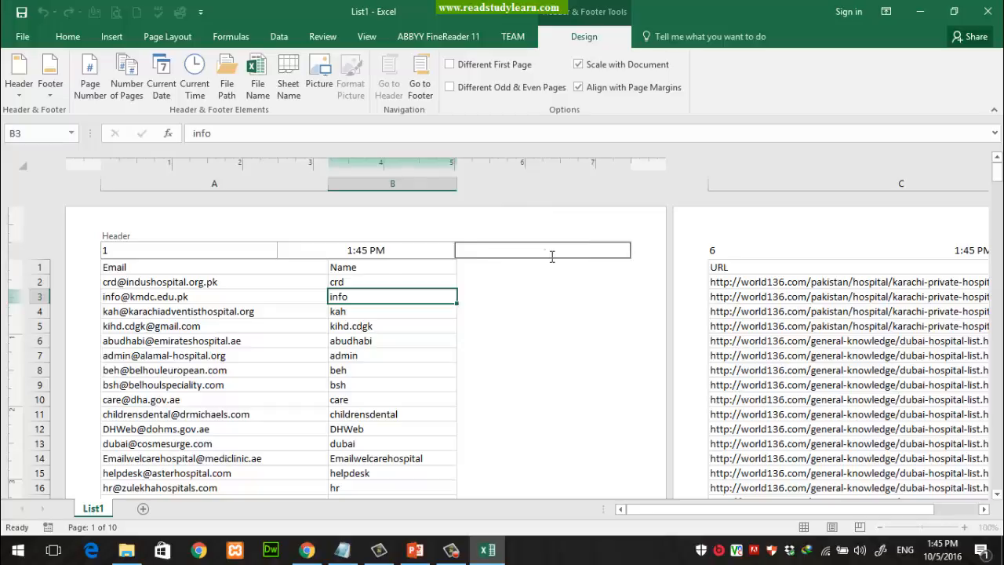
pyautogui.click(279, 80)
pyautogui.click(412, 306)
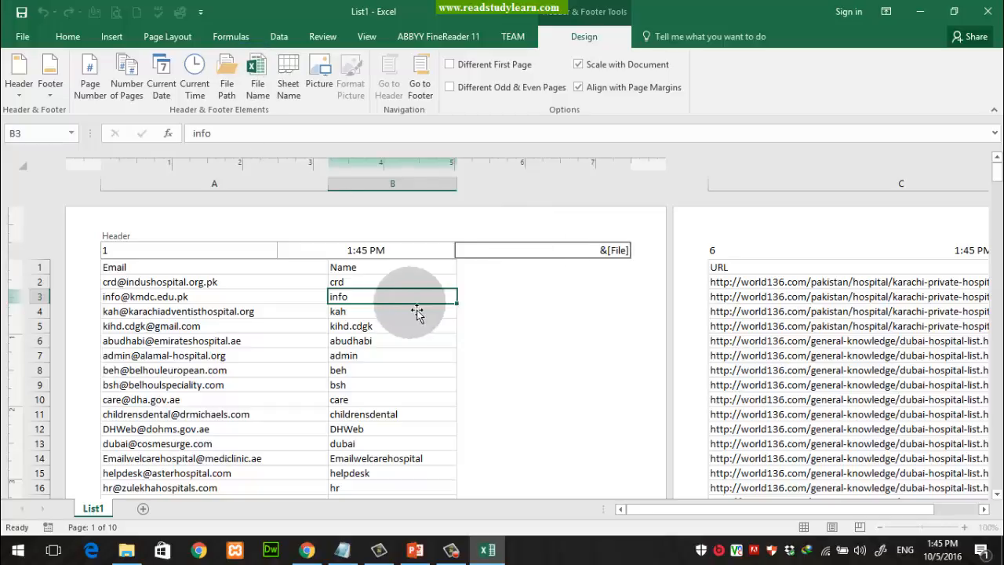
# Leave header editing and check the header fields on the second page
pyautogui.click(392, 247)
pyautogui.click(507, 260)
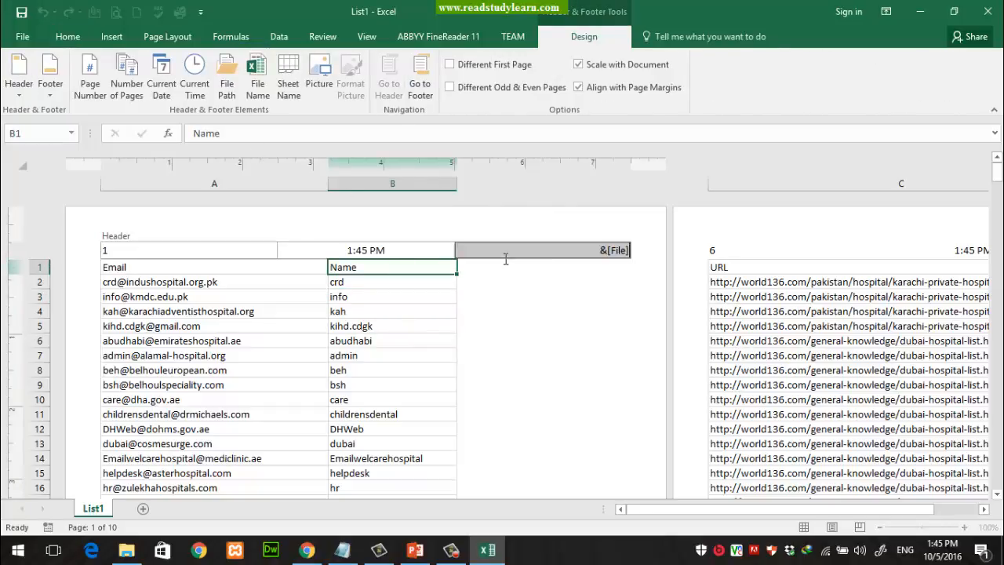
pyautogui.click(484, 306)
pyautogui.scroll(-13, 484, 306)
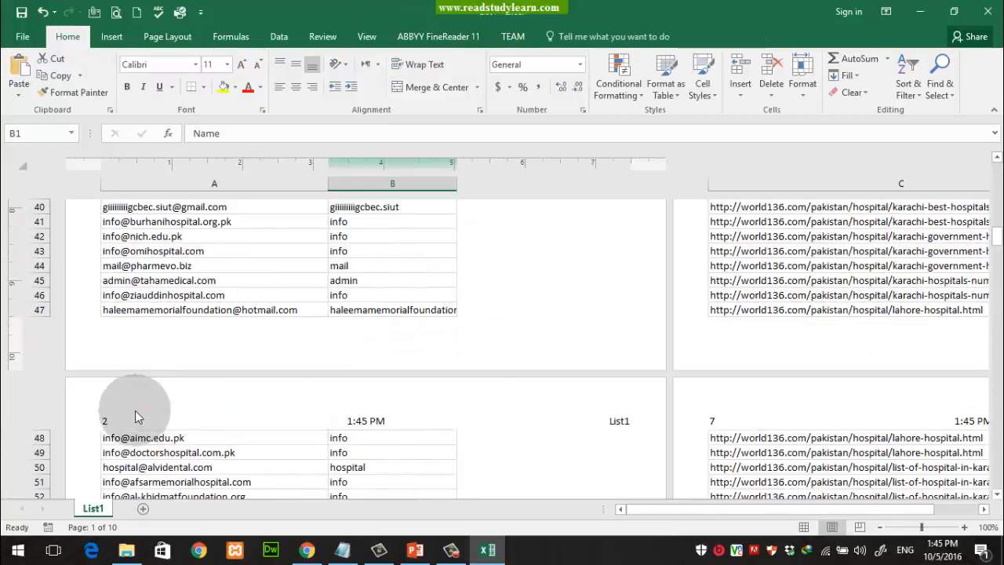
# Examine the header fields on the first page and down the following pages of the worksheet
pyautogui.scroll(12, 797, 431)
pyautogui.scroll(2, 799, 431)
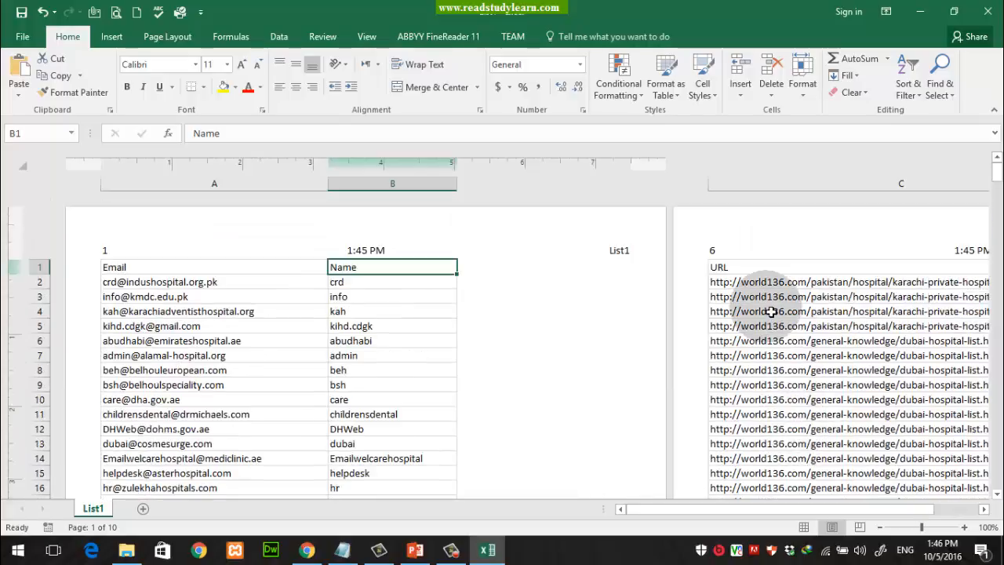
pyautogui.scroll(-15, 777, 338)
pyautogui.scroll(-20, 259, 392)
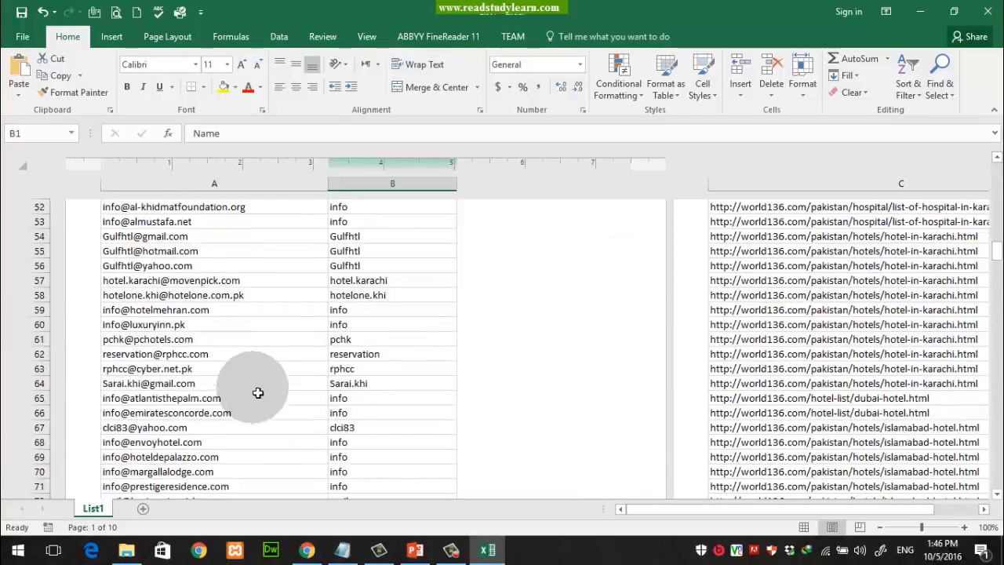
pyautogui.scroll(-4, 632, 365)
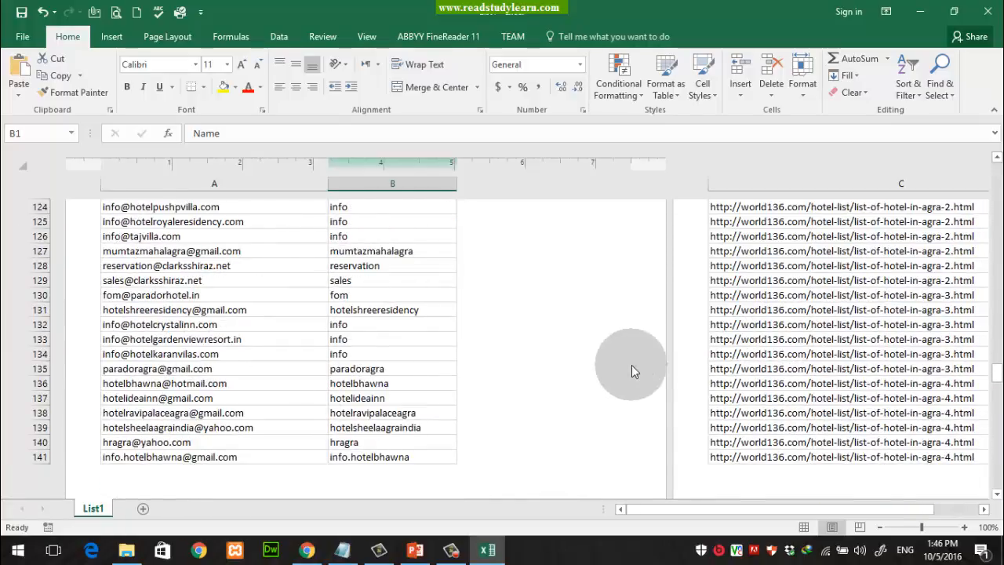
pyautogui.scroll(20, 603, 373)
pyautogui.scroll(7, 603, 375)
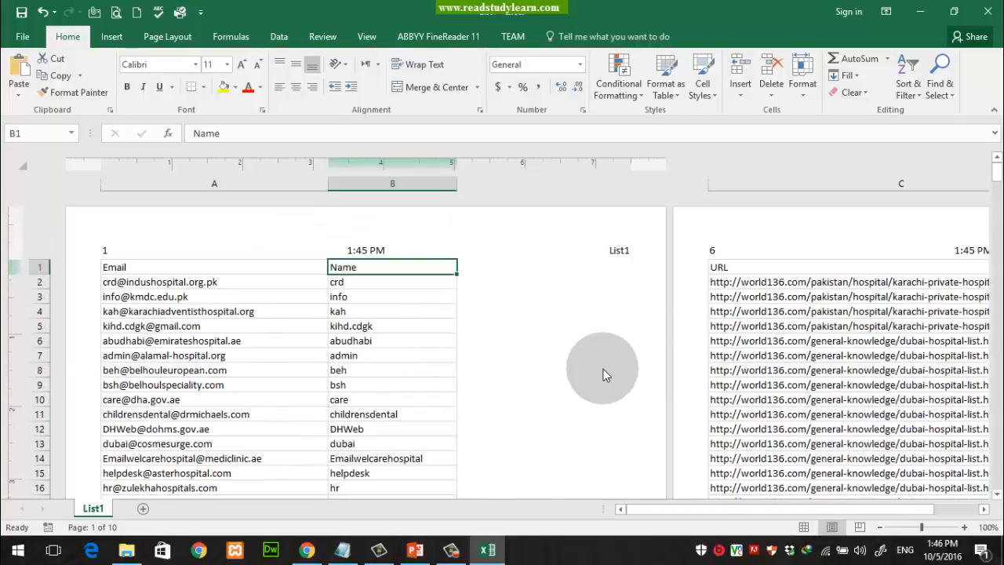
pyautogui.click(252, 270)
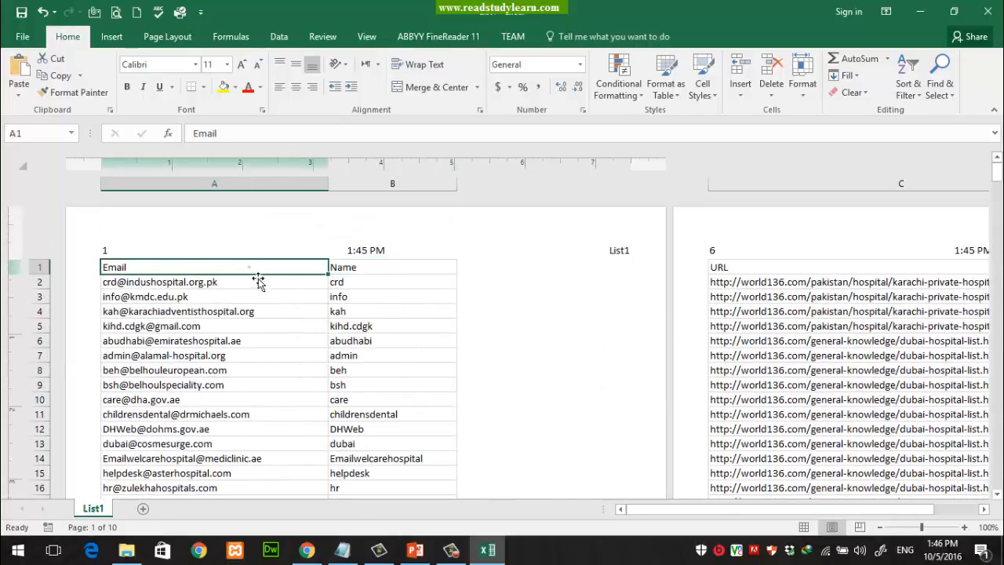
# Switch to the PowerPoint slide to read the list of printing topics and return to the Excel worksheet
pyautogui.click(415, 550)
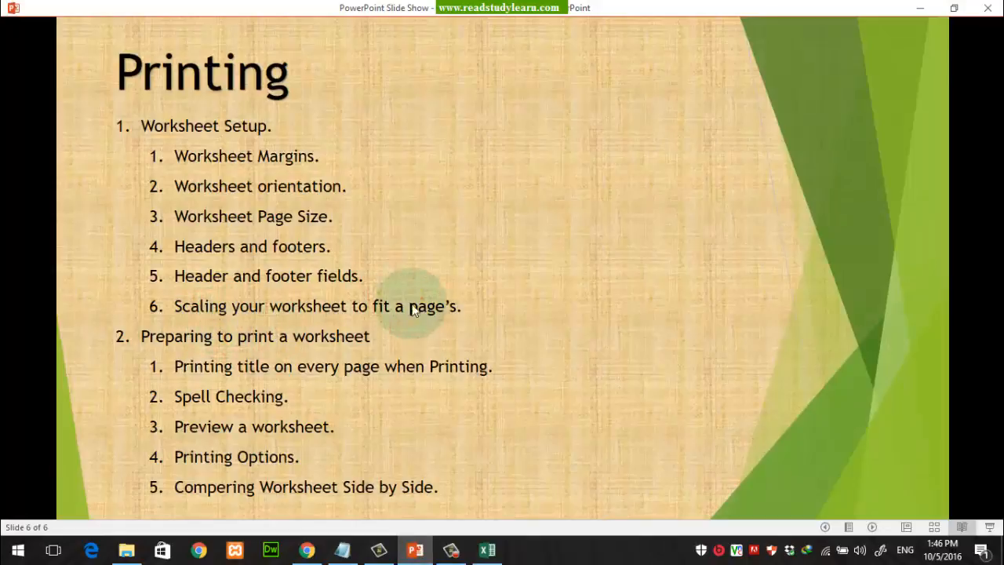
pyautogui.click(420, 559)
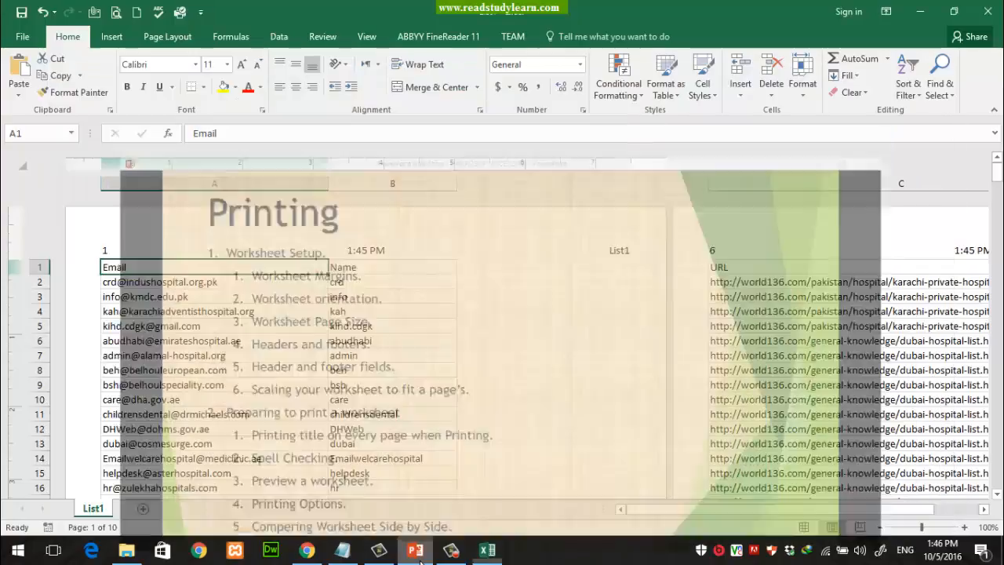
pyautogui.click(421, 560)
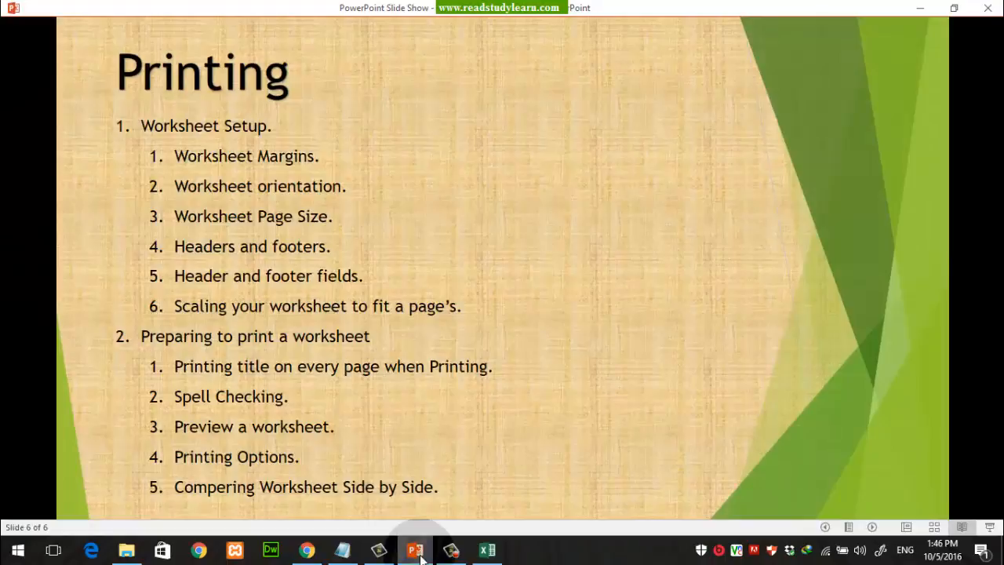
pyautogui.click(420, 557)
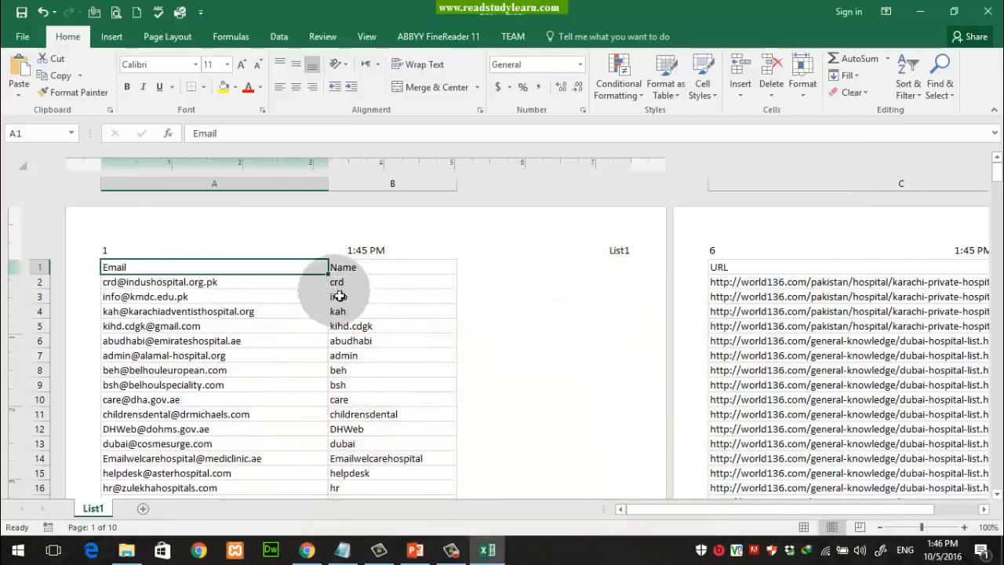
# Switch the worksheet from page layout to Normal view and select cell B13
pyautogui.moveTo(738, 507); pyautogui.dragTo(699, 510)
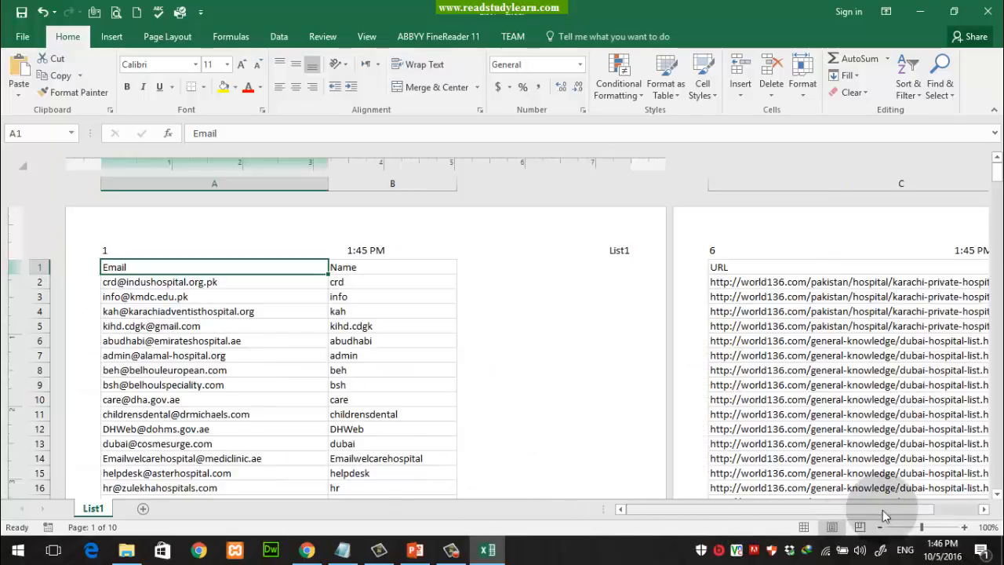
pyautogui.click(805, 527)
pyautogui.click(306, 351)
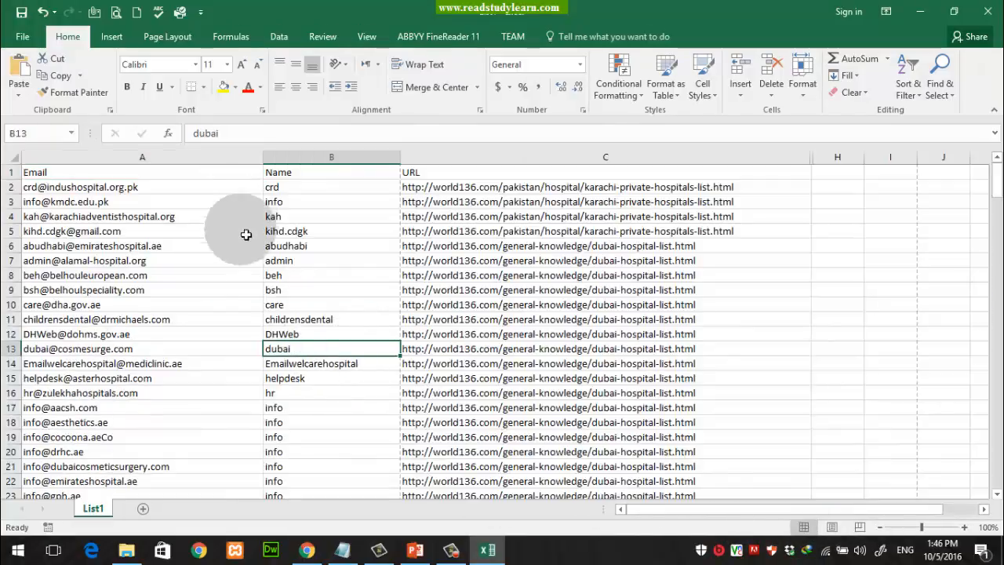
# Open the page setup scaling options and preview the printout at 100% of normal size
pyautogui.click(175, 39)
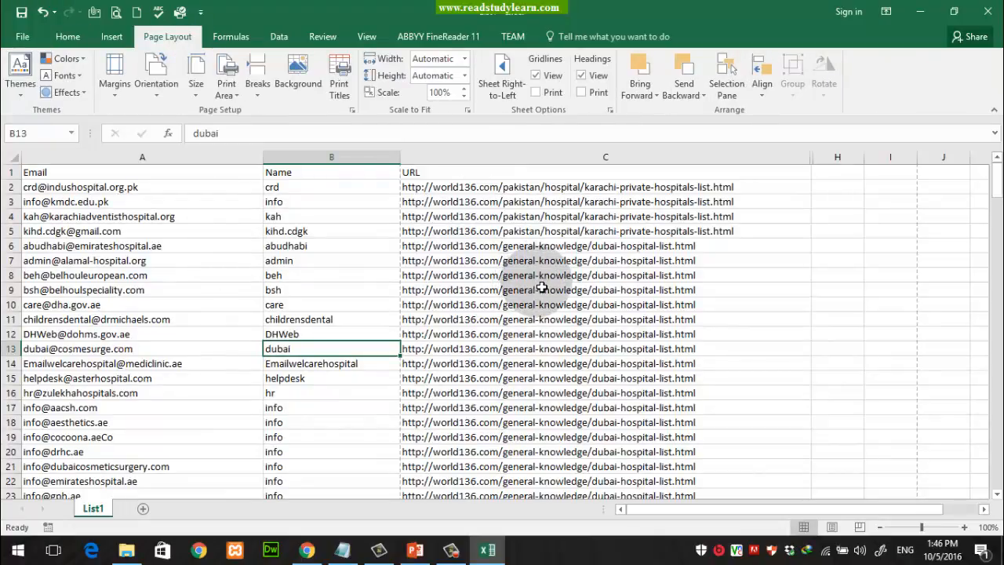
pyautogui.scroll(-4, 542, 288)
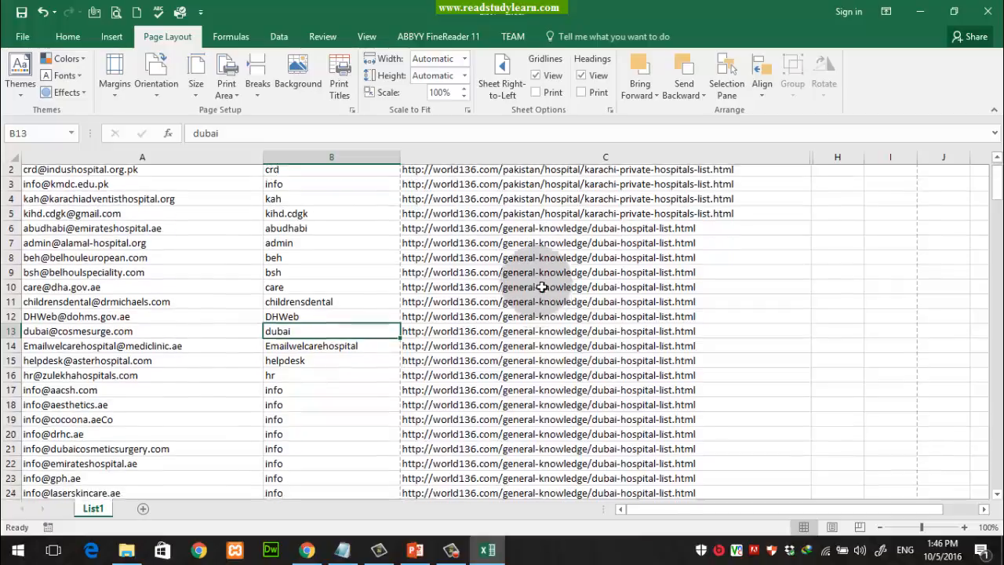
pyautogui.scroll(4, 541, 288)
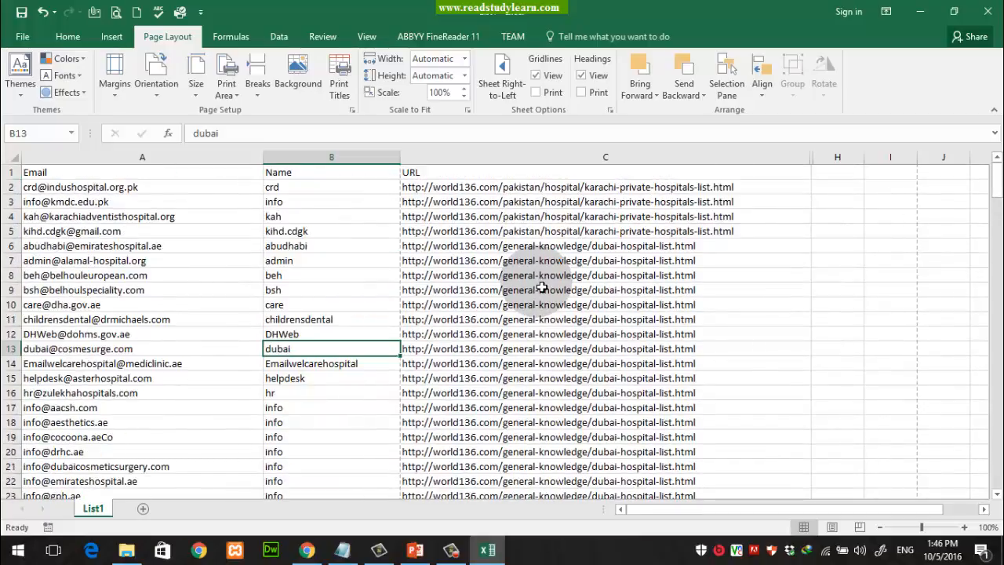
pyautogui.click(196, 83)
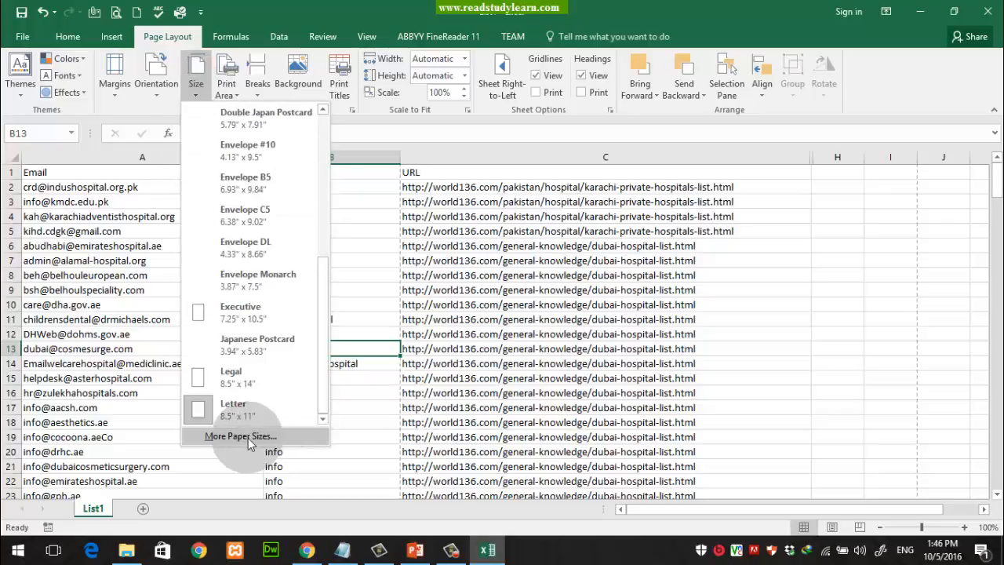
pyautogui.click(247, 496)
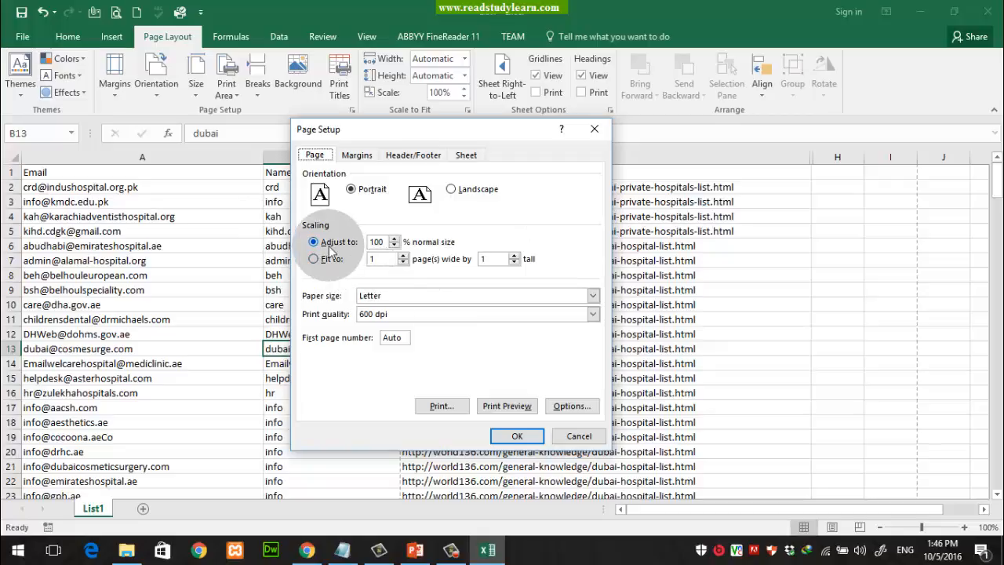
pyautogui.doubleClick(382, 244)
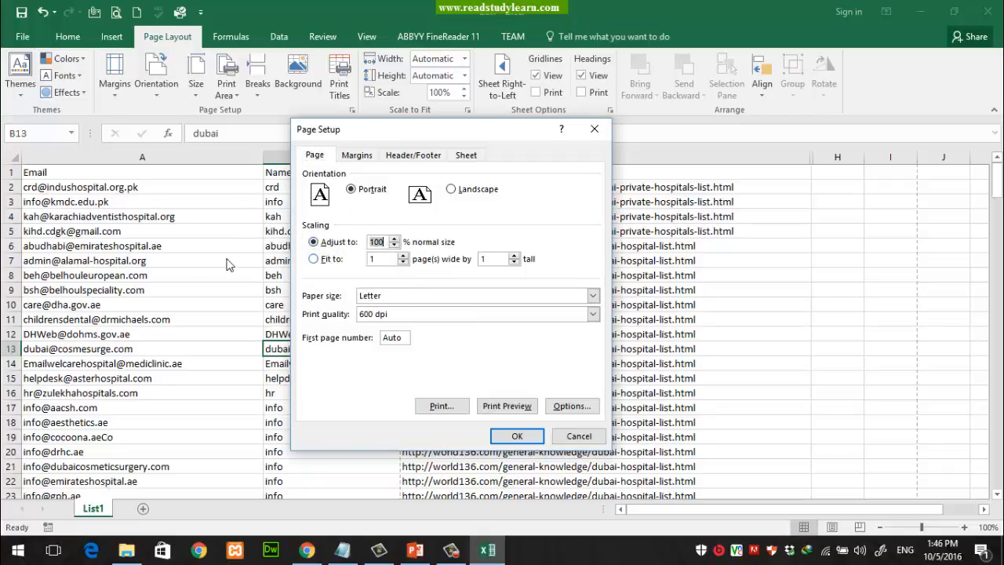
pyautogui.click(508, 406)
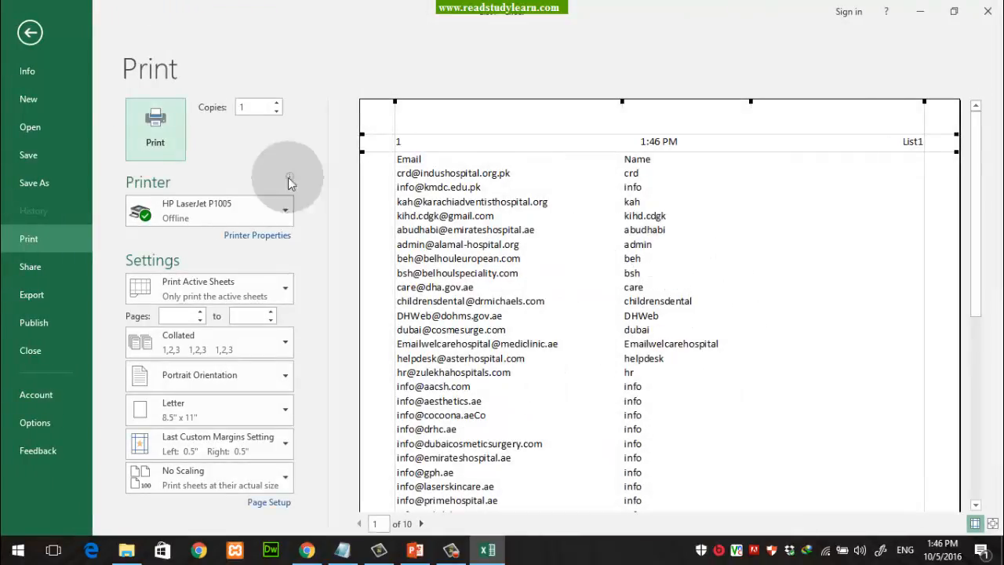
pyautogui.click(30, 32)
# Set the print scaling to 90% of normal size and preview the printout
pyautogui.click(196, 84)
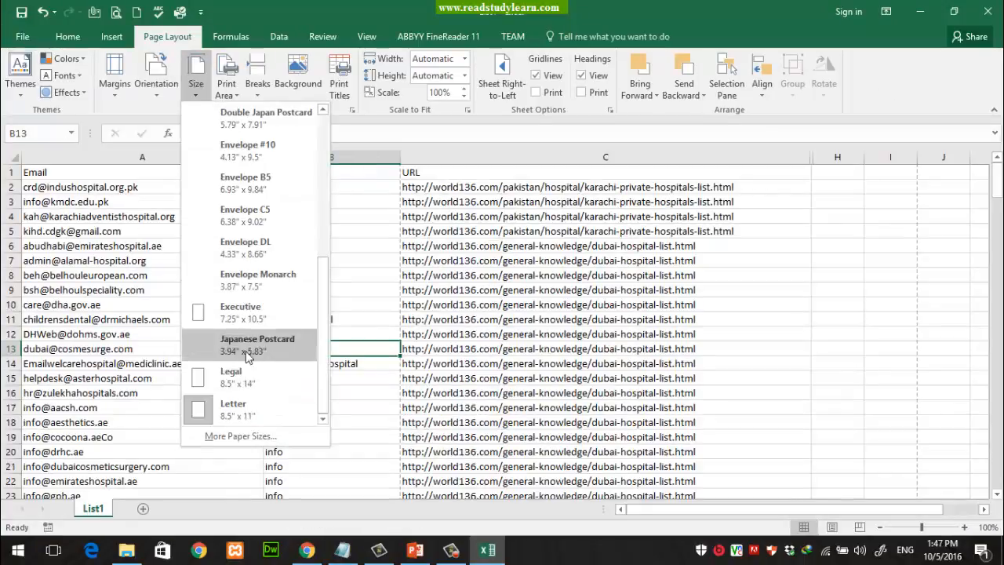
pyautogui.click(236, 493)
pyautogui.click(391, 247)
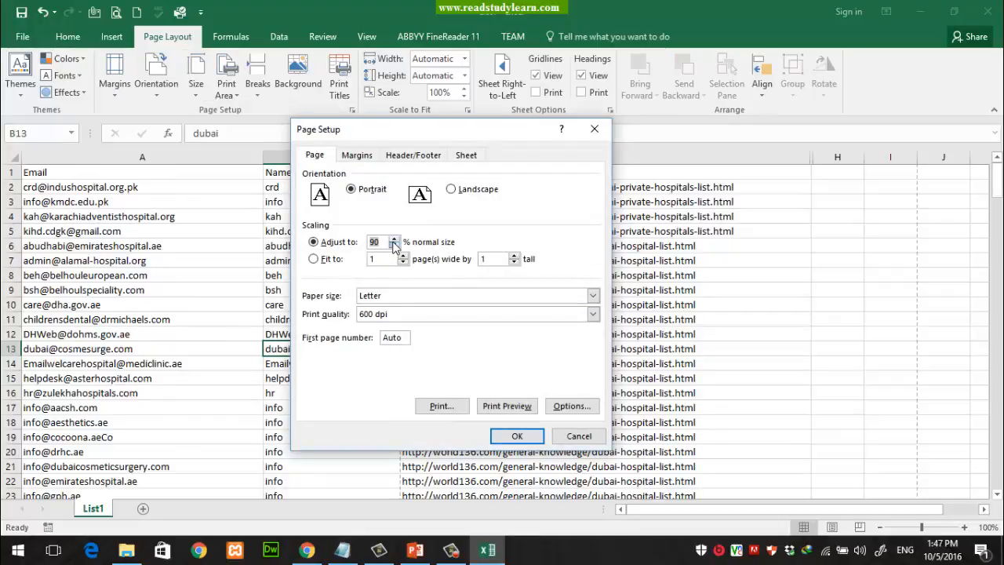
pyautogui.click(529, 440)
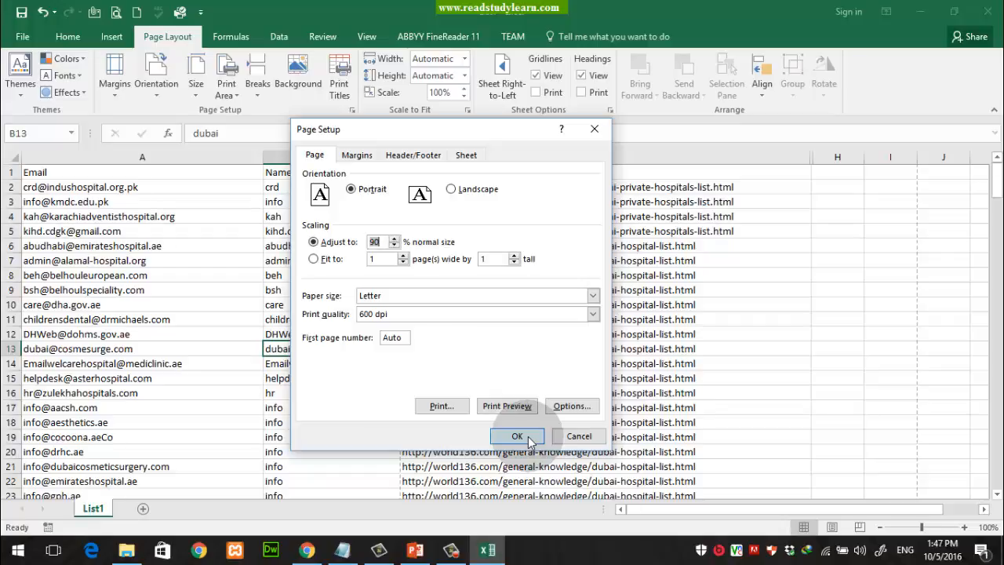
pyautogui.click(519, 406)
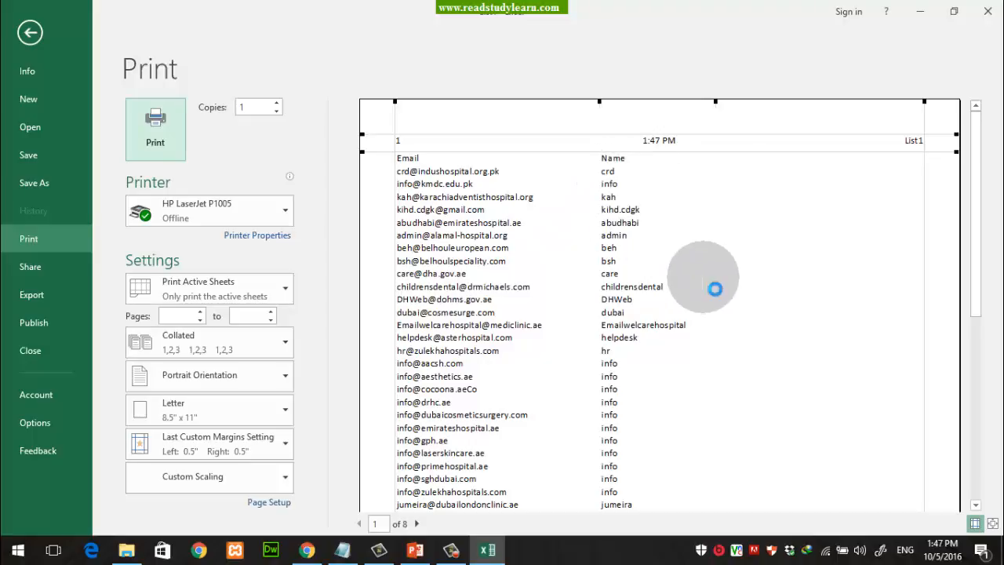
pyautogui.press('Escape')
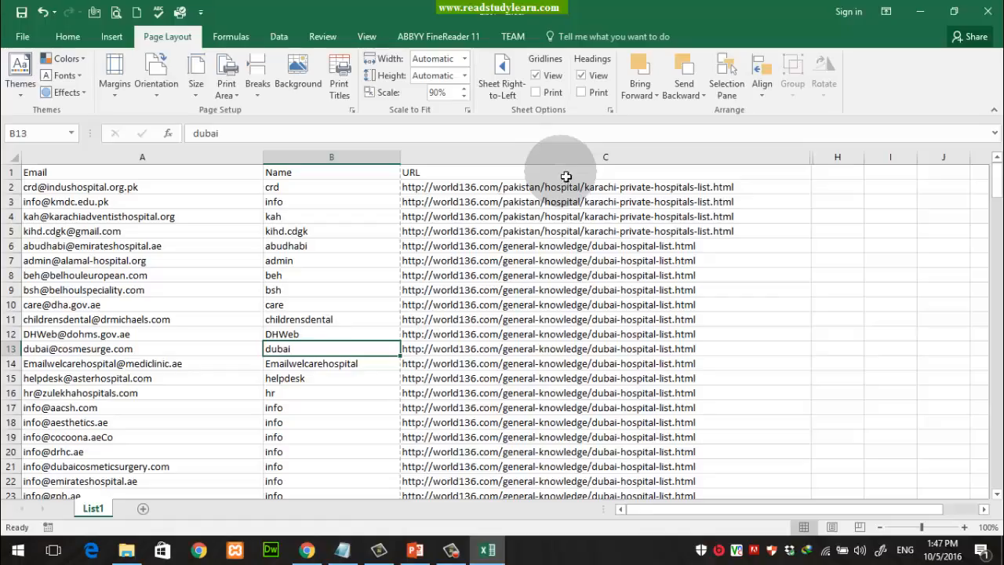
# Narrow the Email column and AutoFit it to its longest entry
pyautogui.click(318, 232)
pyautogui.scroll(-7, 319, 239)
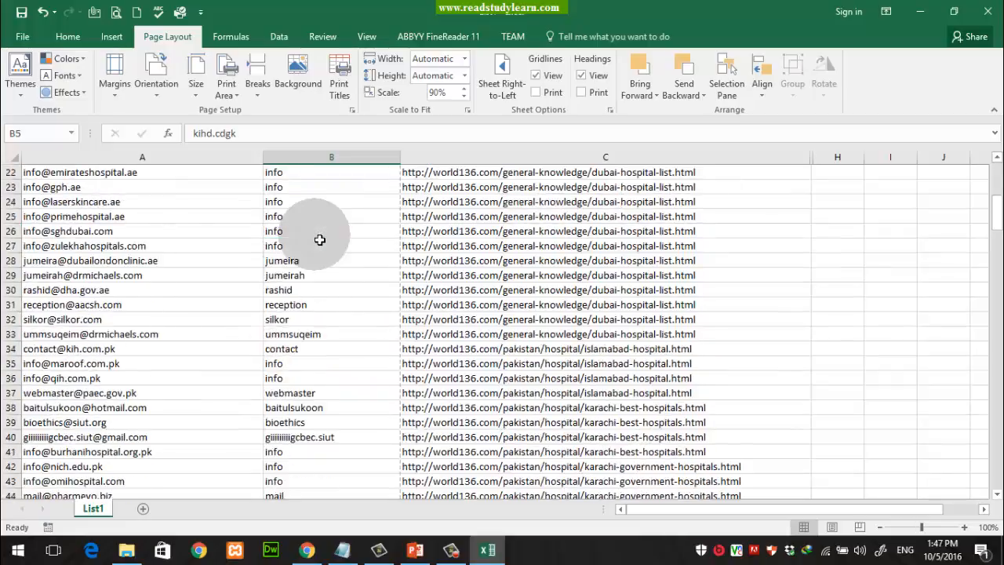
pyautogui.scroll(7, 298, 208)
pyautogui.moveTo(274, 172); pyautogui.dragTo(234, 164)
pyautogui.click(248, 165)
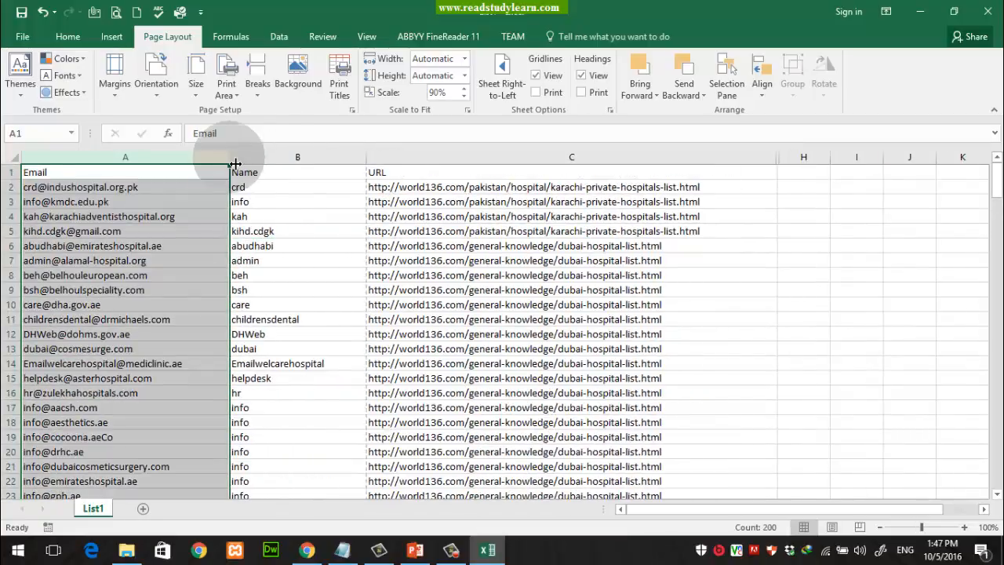
pyautogui.click(284, 206)
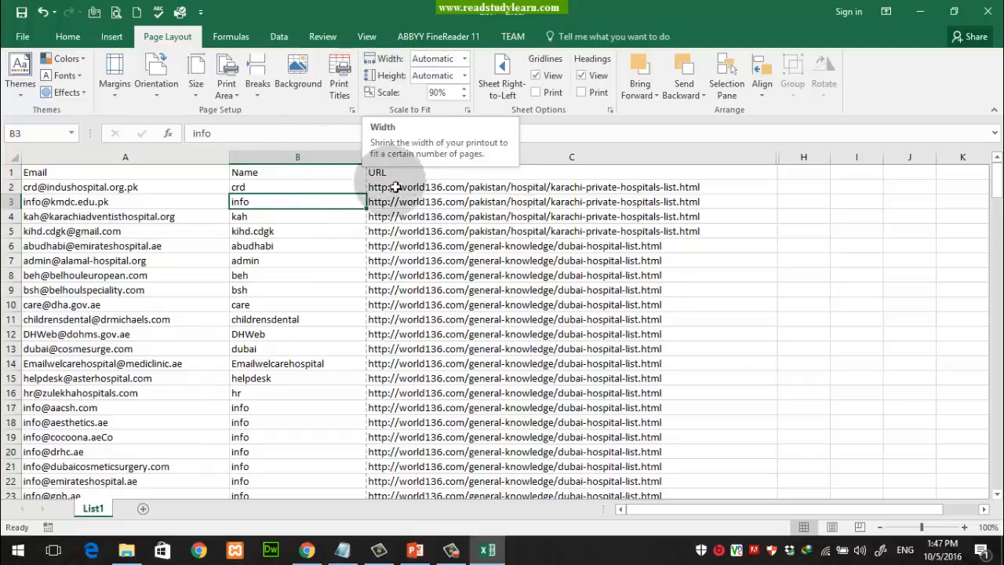
pyautogui.scroll(-17, 217, 250)
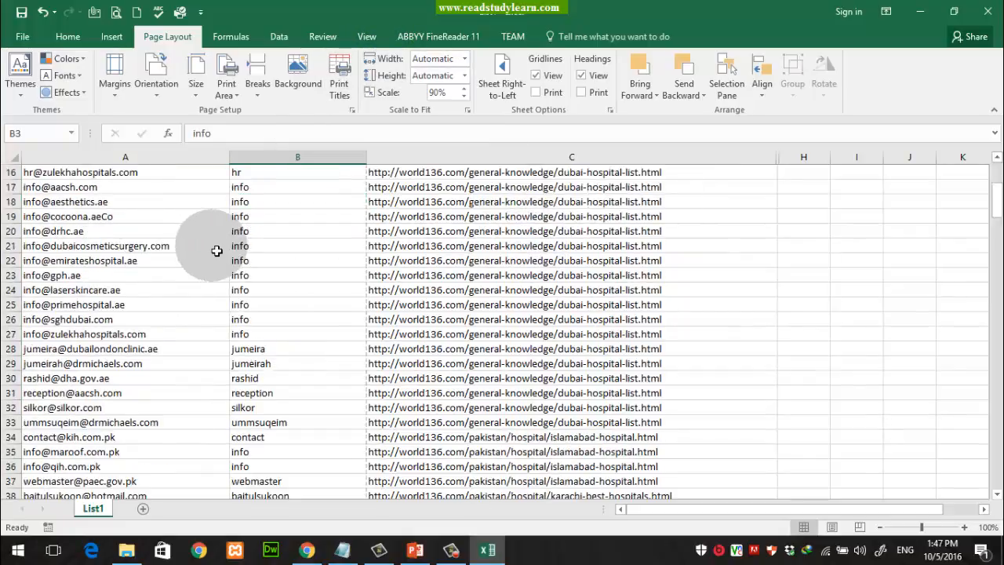
pyautogui.scroll(3, 216, 249)
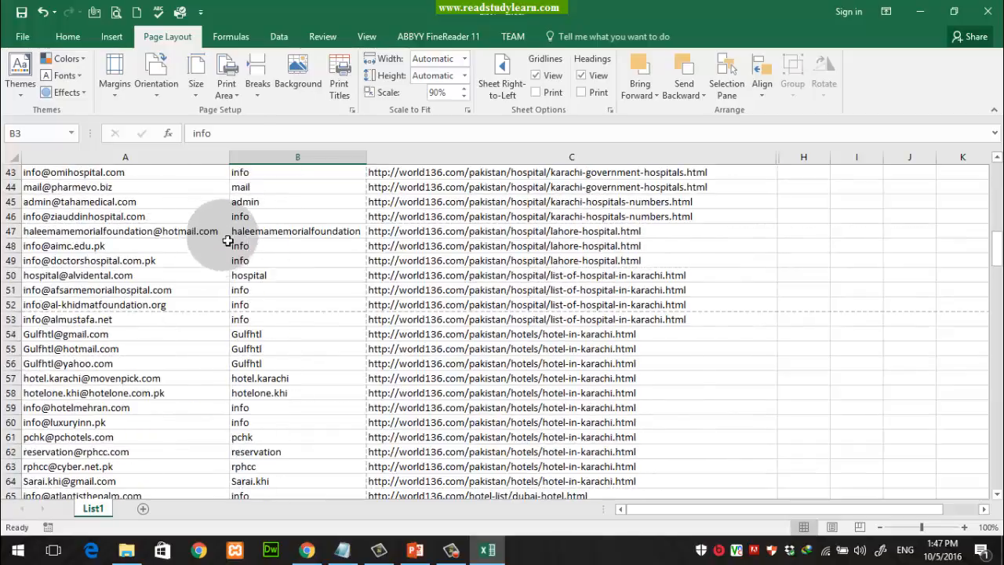
pyautogui.moveTo(366, 161)
pyautogui.mouseDown()
pyautogui.moveTo(380, 166)
pyautogui.moveTo(367, 166)
pyautogui.mouseUp()
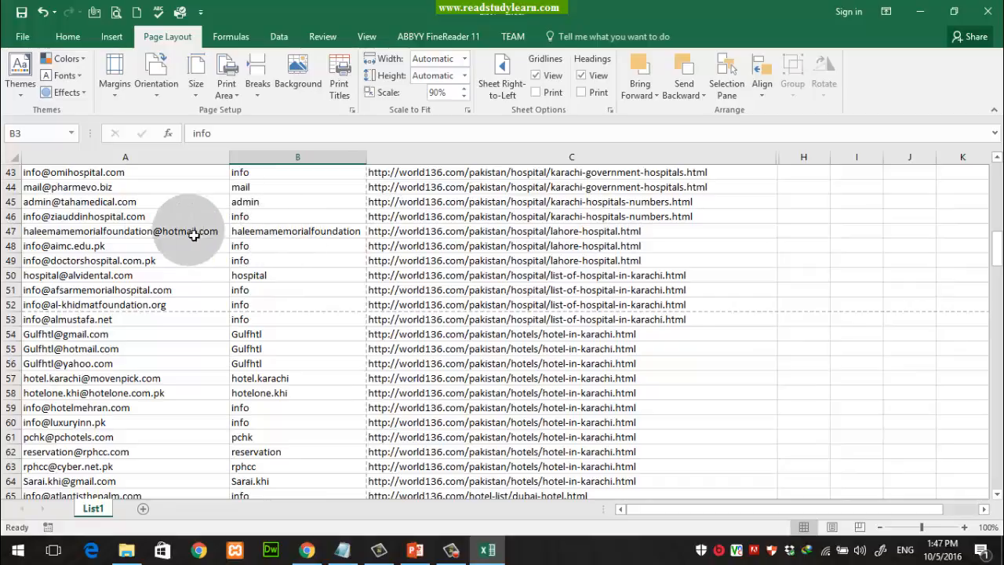
pyautogui.doubleClick(235, 161)
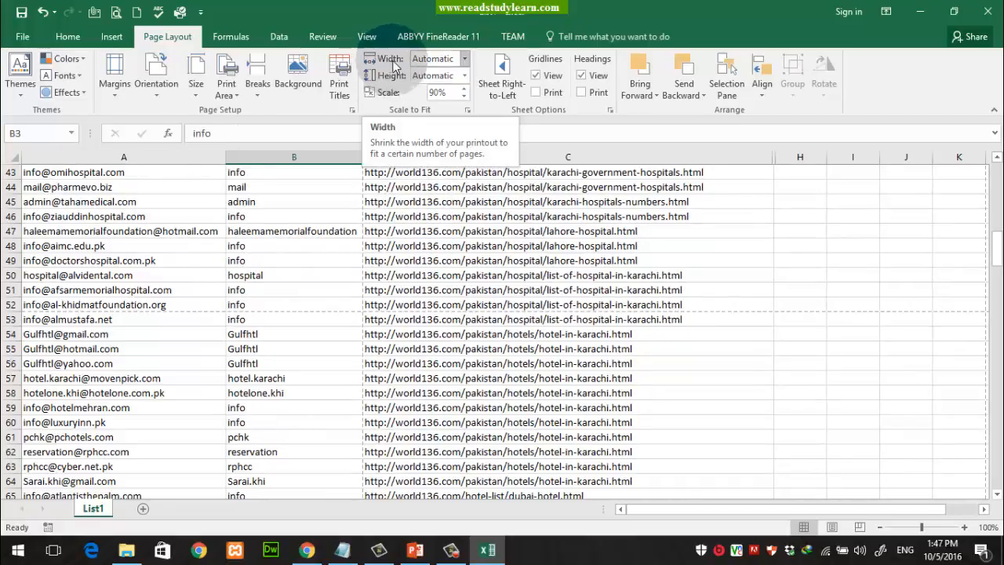
# Set the printout width to 1 page with automatic height and open the print preview
pyautogui.click(439, 98)
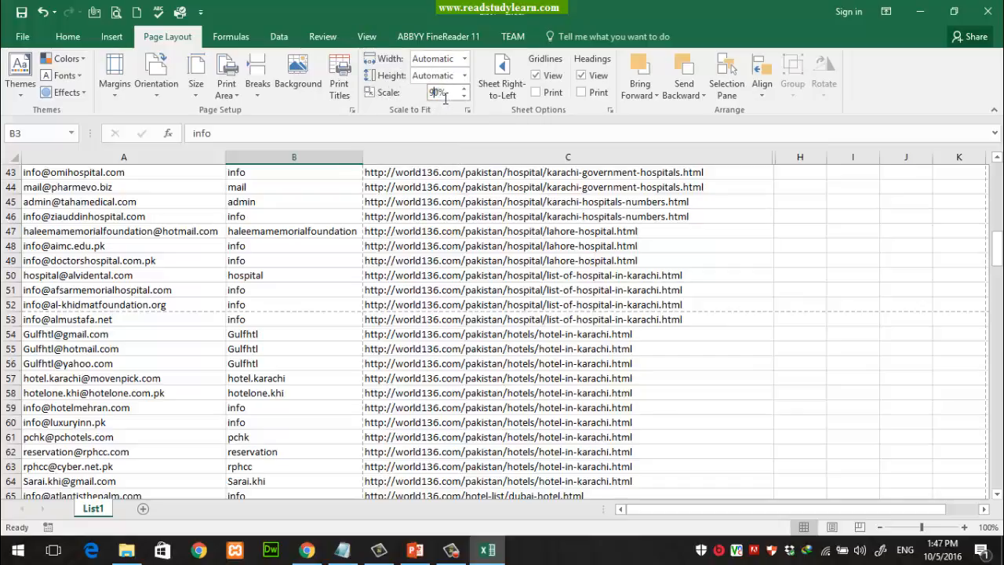
pyautogui.doubleClick(444, 98)
pyautogui.click(441, 93)
pyautogui.click(464, 59)
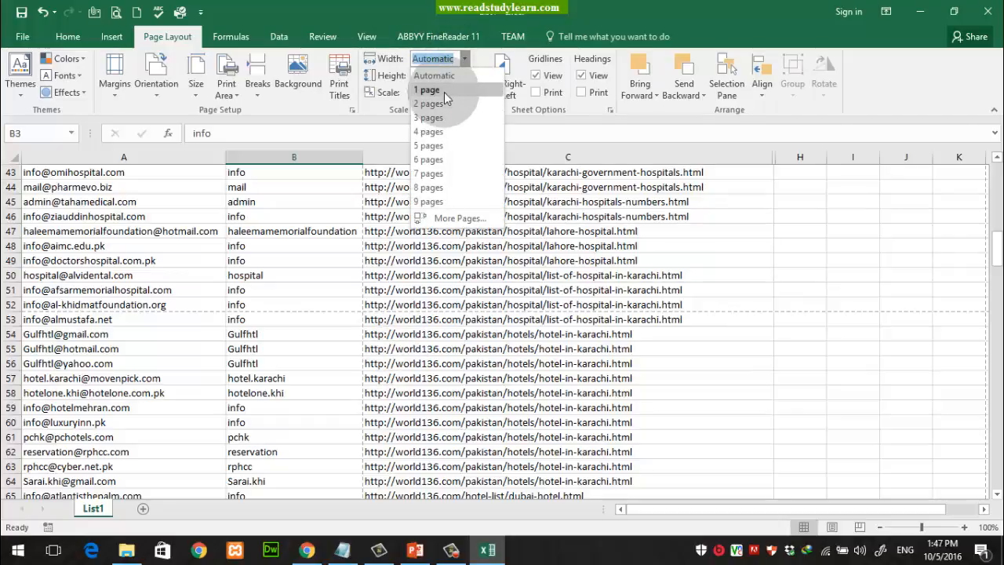
pyautogui.click(444, 92)
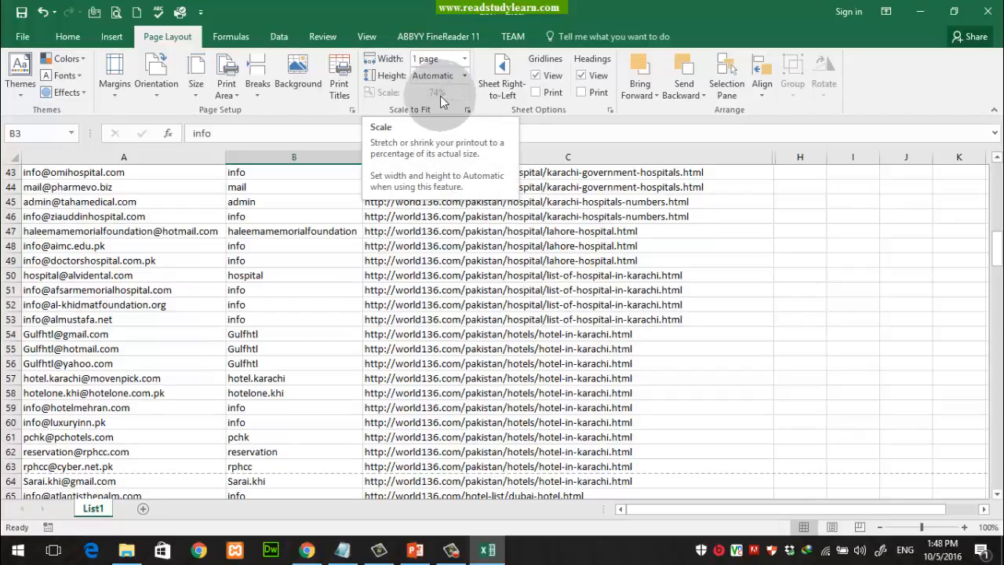
pyautogui.click(471, 304)
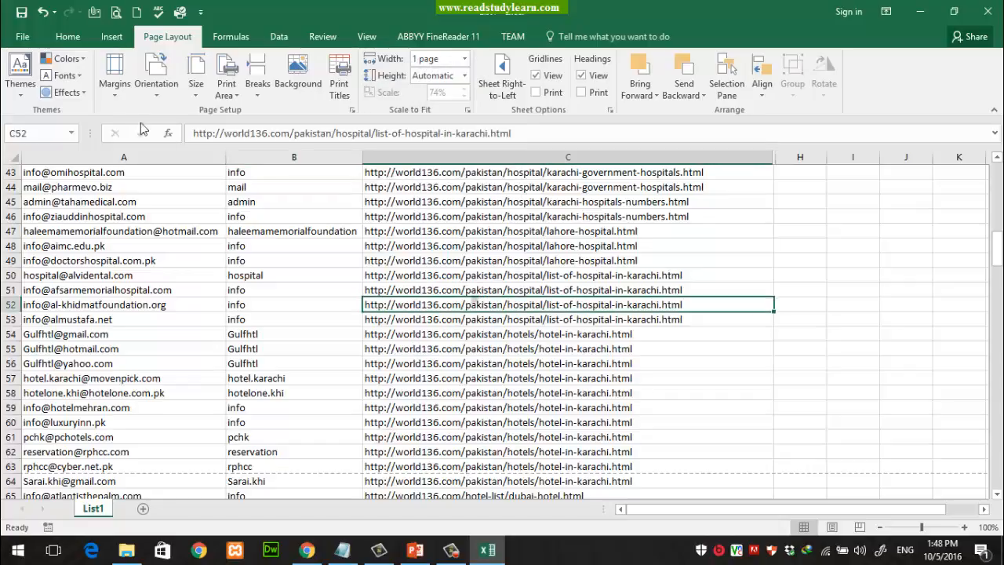
pyautogui.click(116, 14)
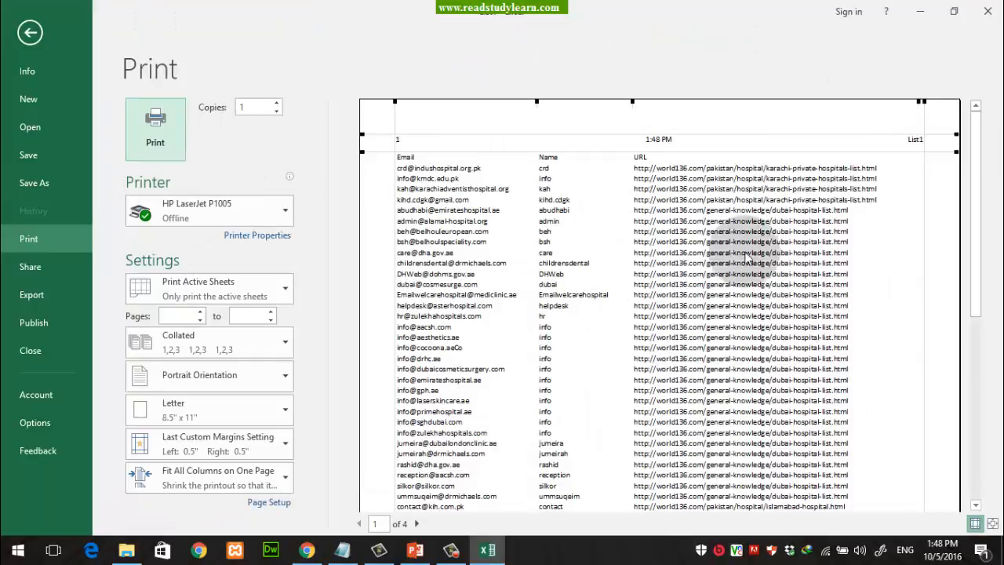
# Page through all pages of the print preview to check the one-page-wide layout, and return to the worksheet
pyautogui.scroll(-5, 728, 247)
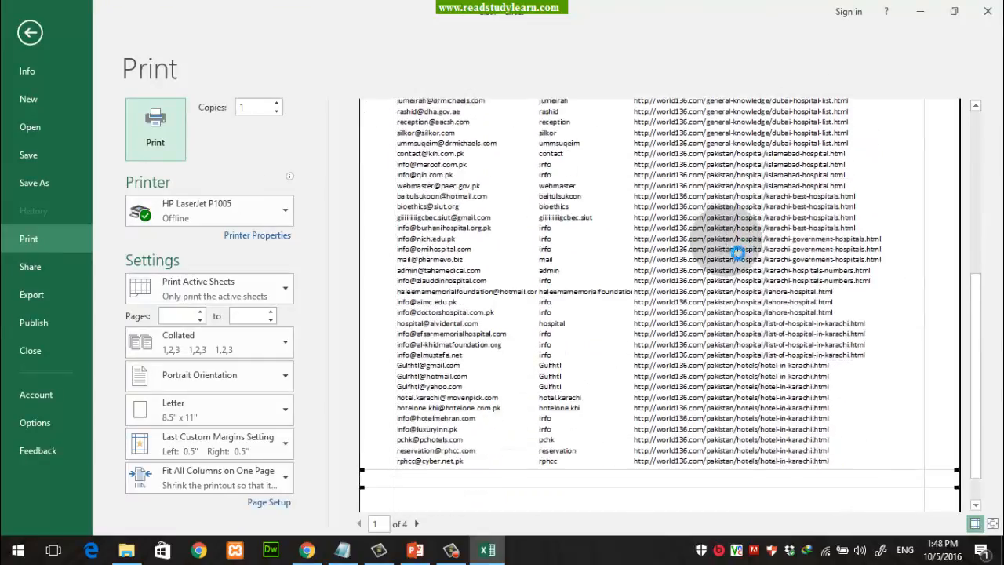
pyautogui.scroll(5, 728, 247)
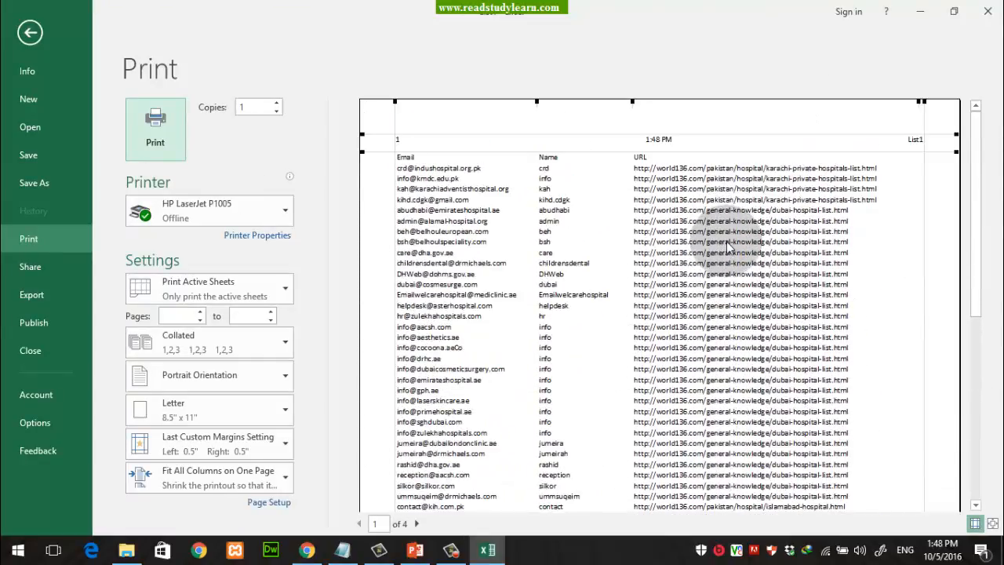
pyautogui.scroll(-5, 738, 251)
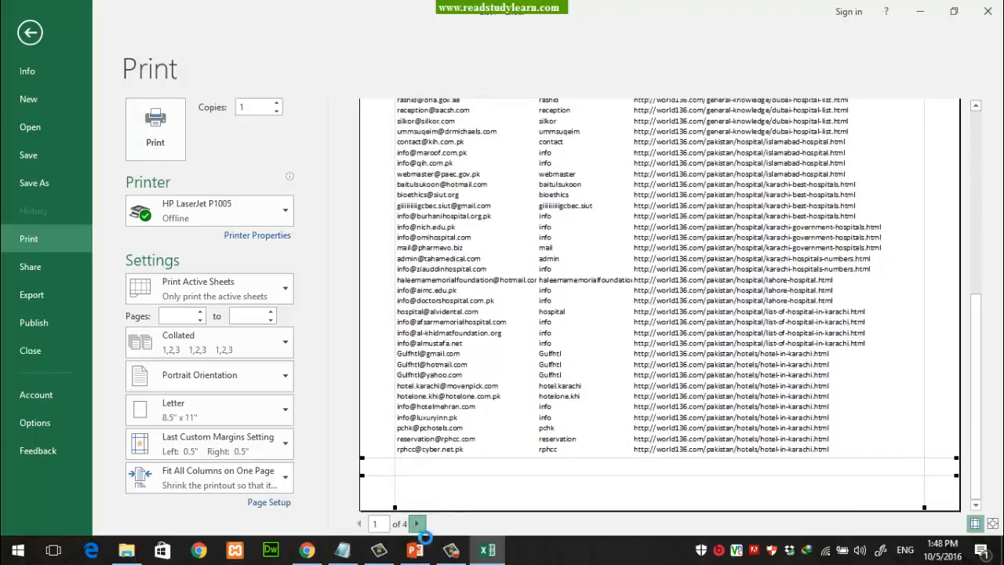
pyautogui.click(417, 524)
pyautogui.click(417, 524)
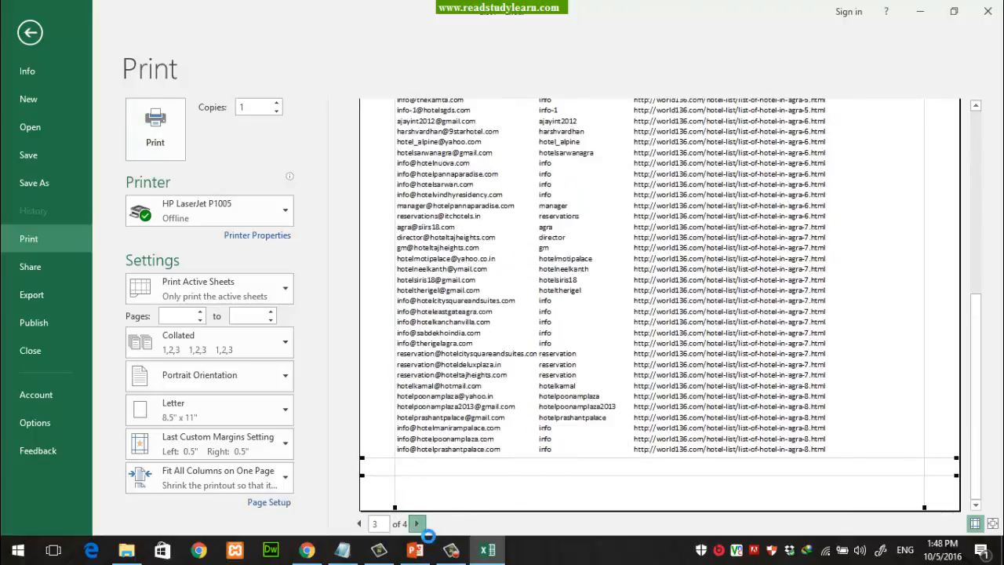
pyautogui.click(417, 524)
pyautogui.scroll(5, 500, 404)
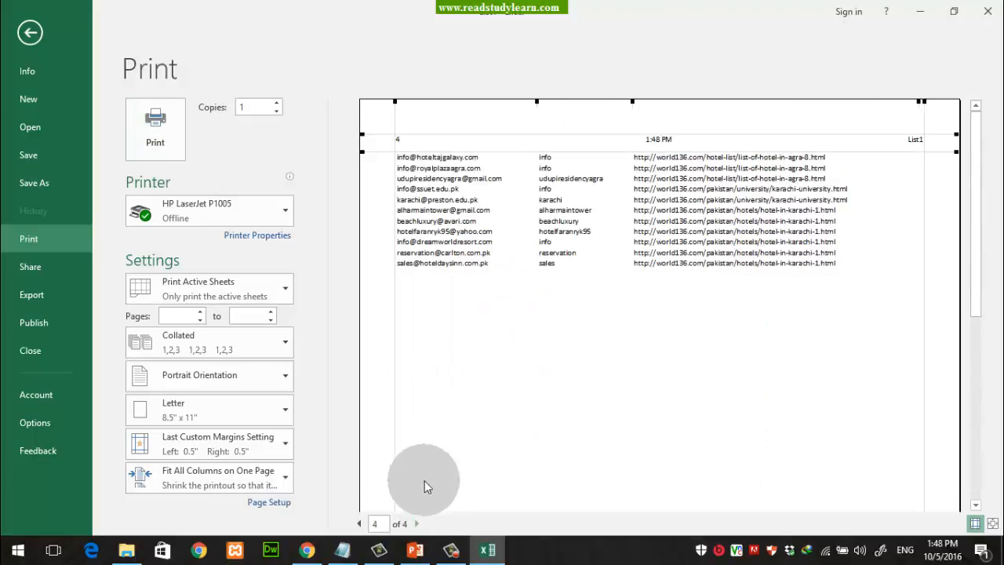
pyautogui.click(359, 524)
pyautogui.click(359, 524)
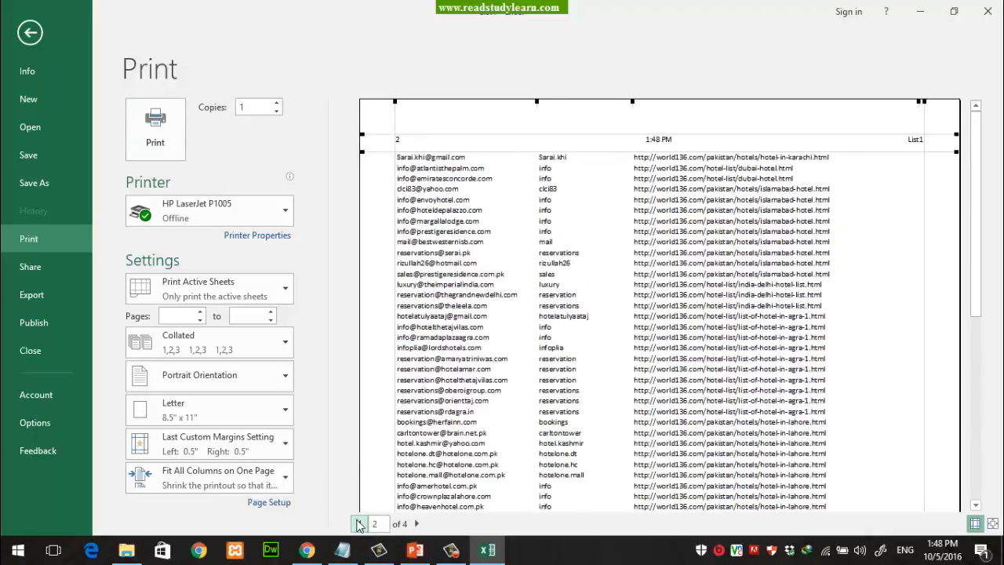
pyautogui.click(359, 524)
pyautogui.click(30, 32)
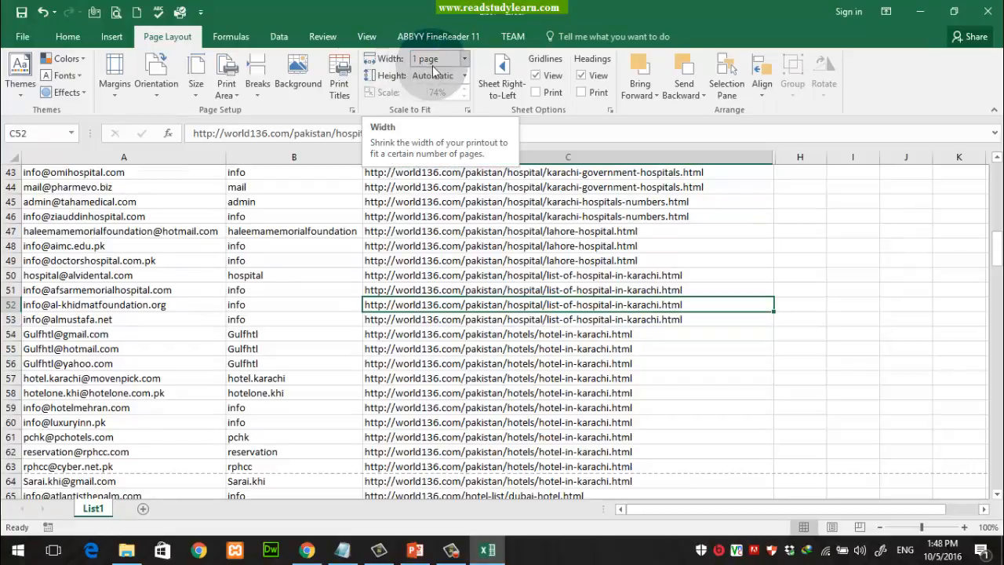
# Look through the worksheet rows for the page breaks and check the Scale to Fit settings
pyautogui.click(571, 334)
pyautogui.scroll(-20, 570, 315)
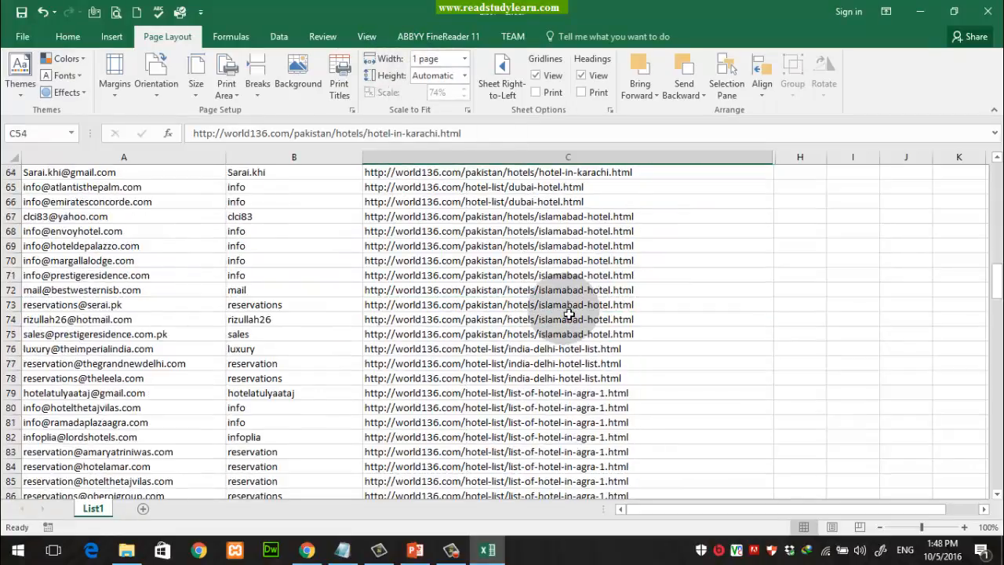
pyautogui.scroll(-20, 569, 314)
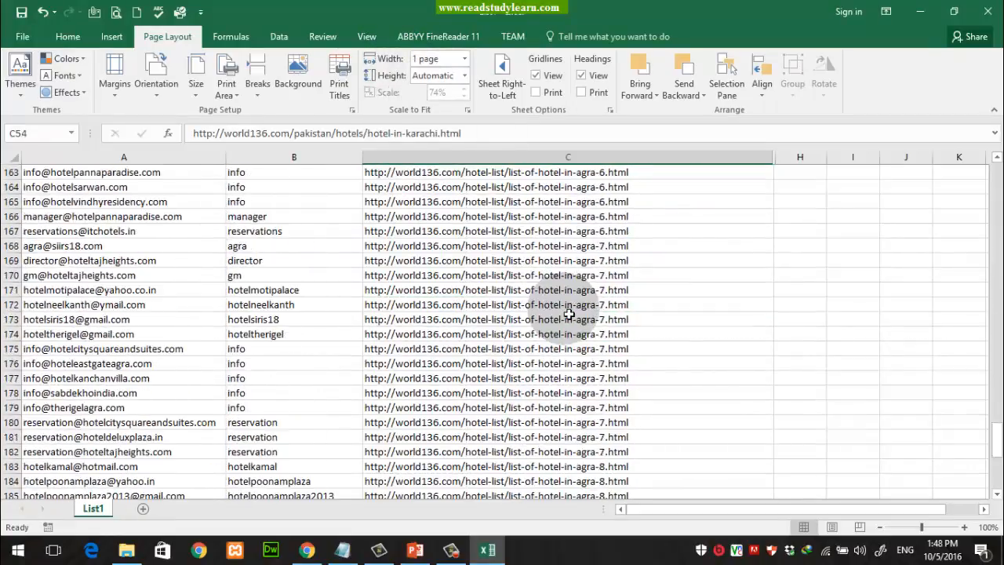
pyautogui.scroll(20, 569, 314)
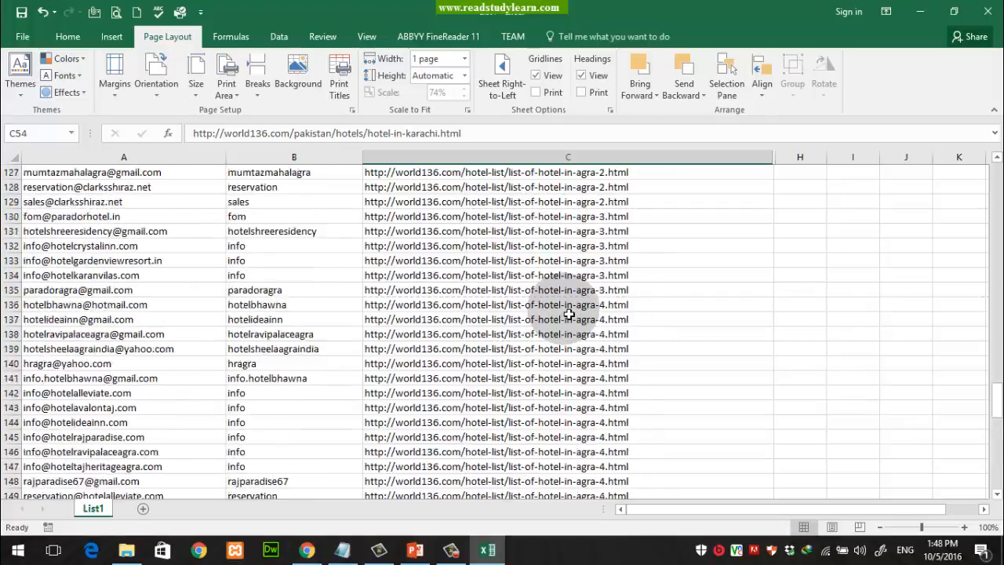
pyautogui.scroll(18, 569, 314)
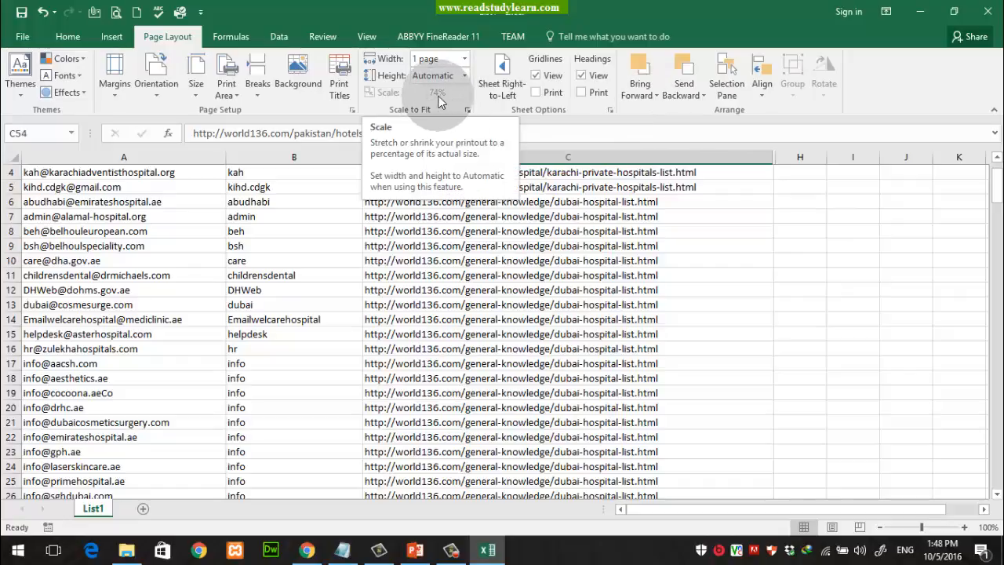
# Set the paper size to A4 in the page setup and apply it
pyautogui.click(194, 85)
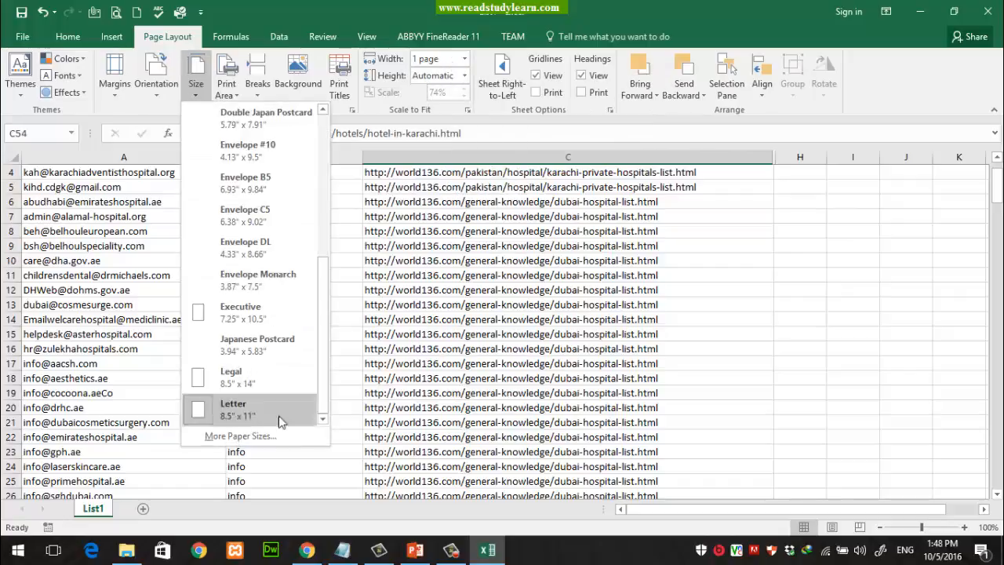
pyautogui.click(267, 440)
pyautogui.click(382, 265)
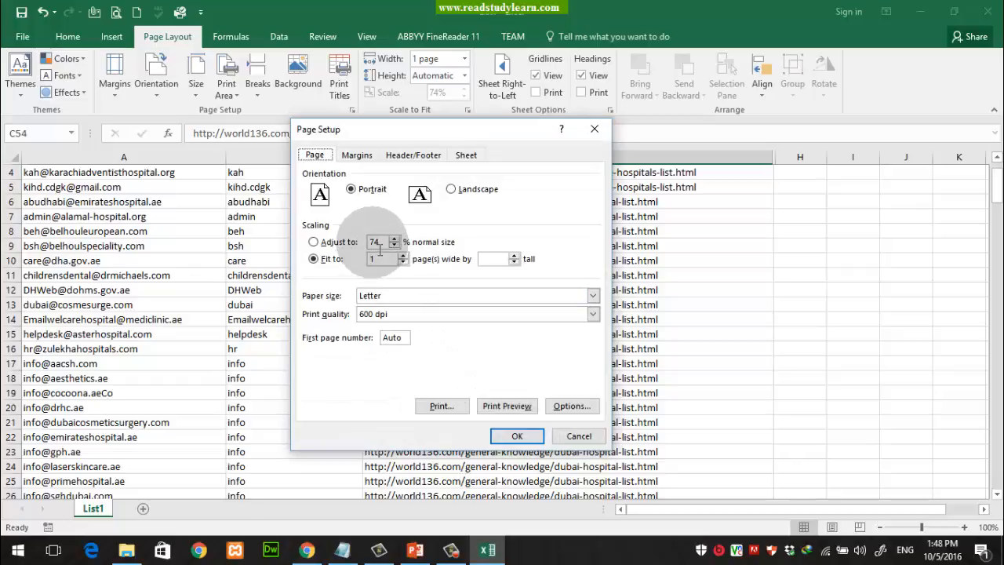
pyautogui.doubleClick(376, 243)
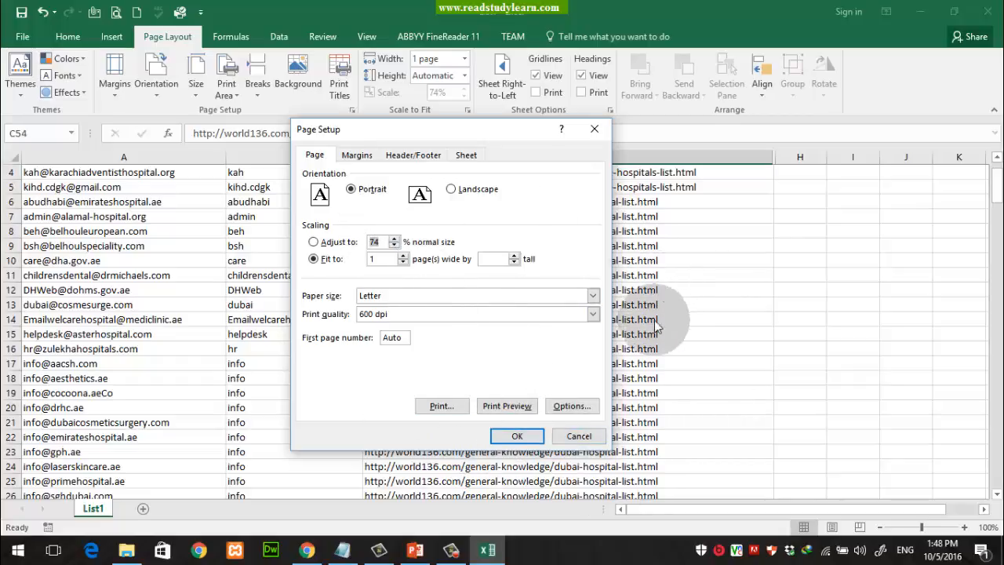
pyautogui.click(593, 296)
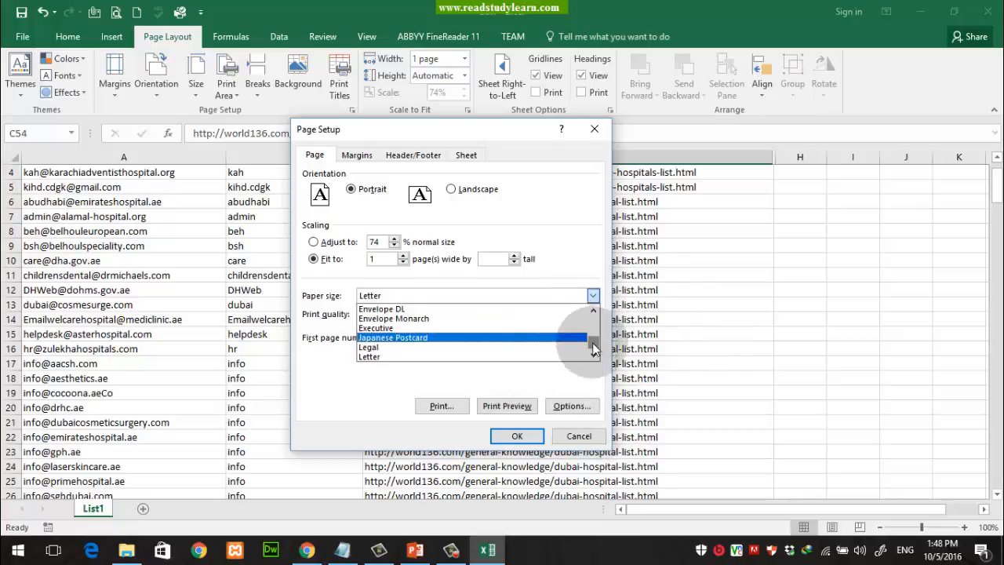
pyautogui.moveTo(593, 343); pyautogui.dragTo(594, 331)
pyautogui.click(397, 348)
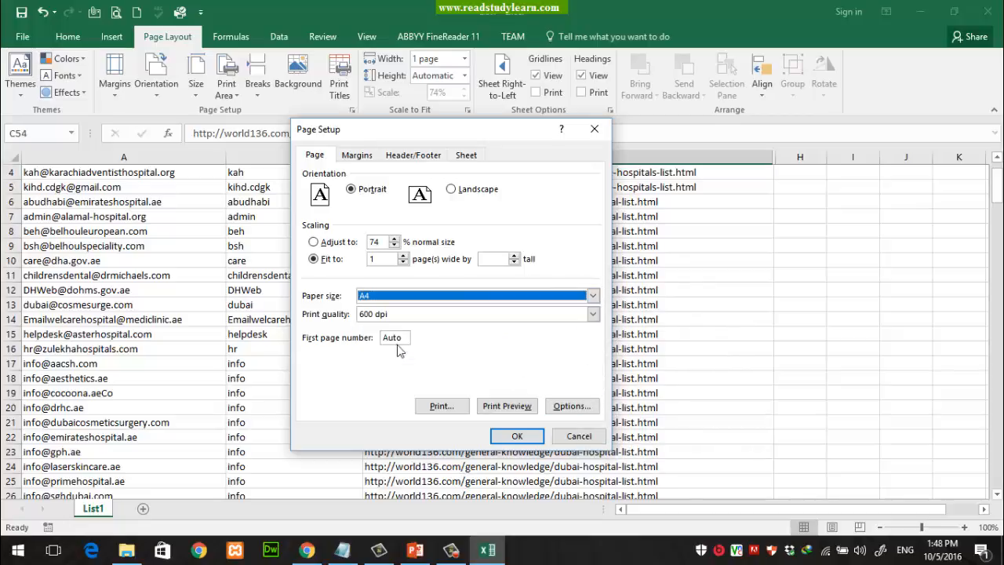
pyautogui.click(355, 295)
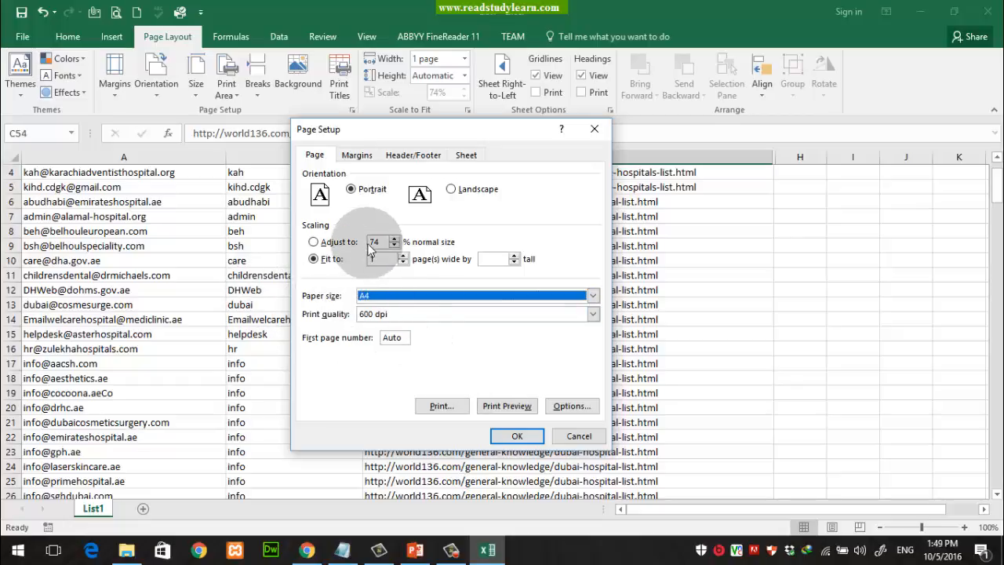
pyautogui.moveTo(535, 439); pyautogui.dragTo(375, 409)
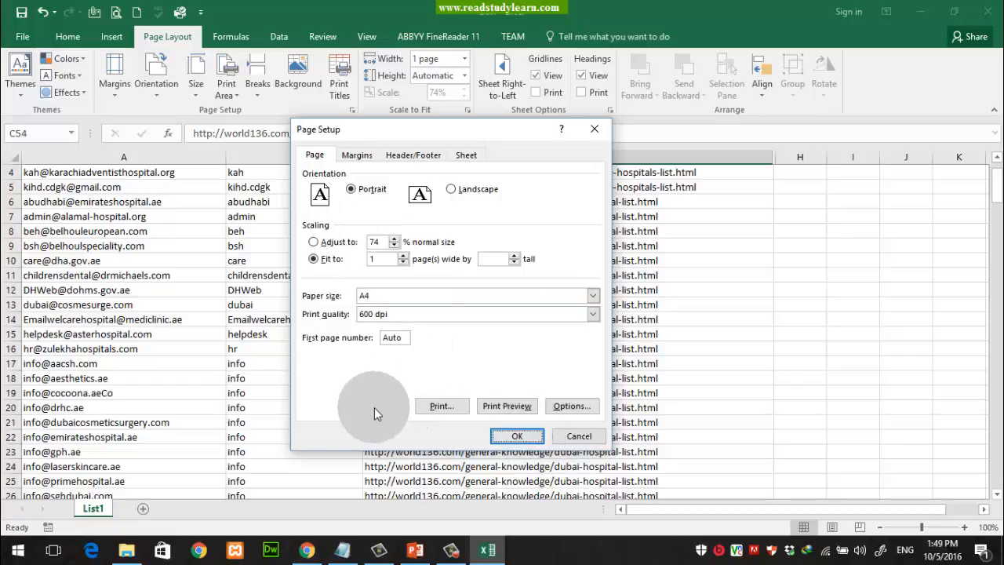
pyautogui.doubleClick(375, 243)
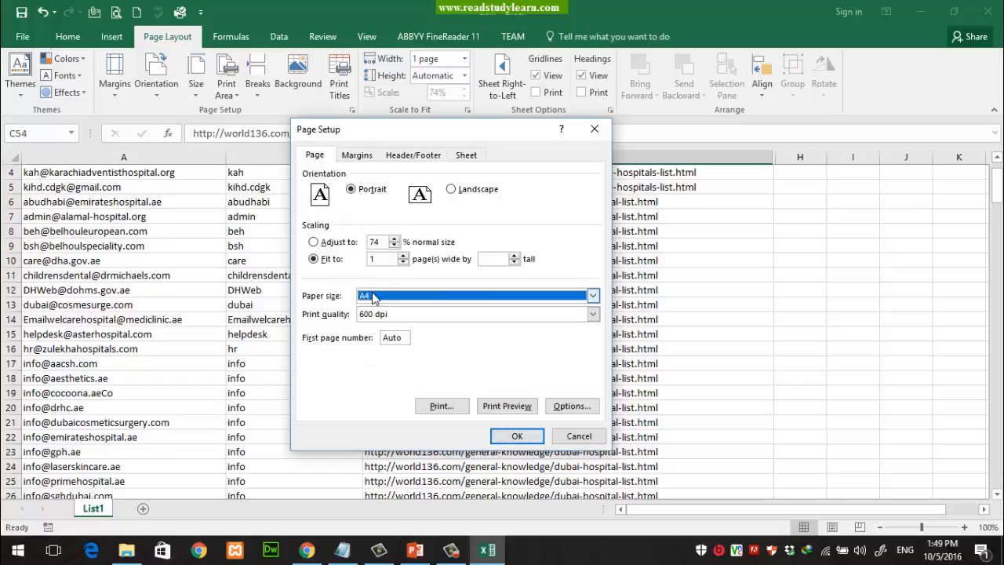
pyautogui.click(517, 436)
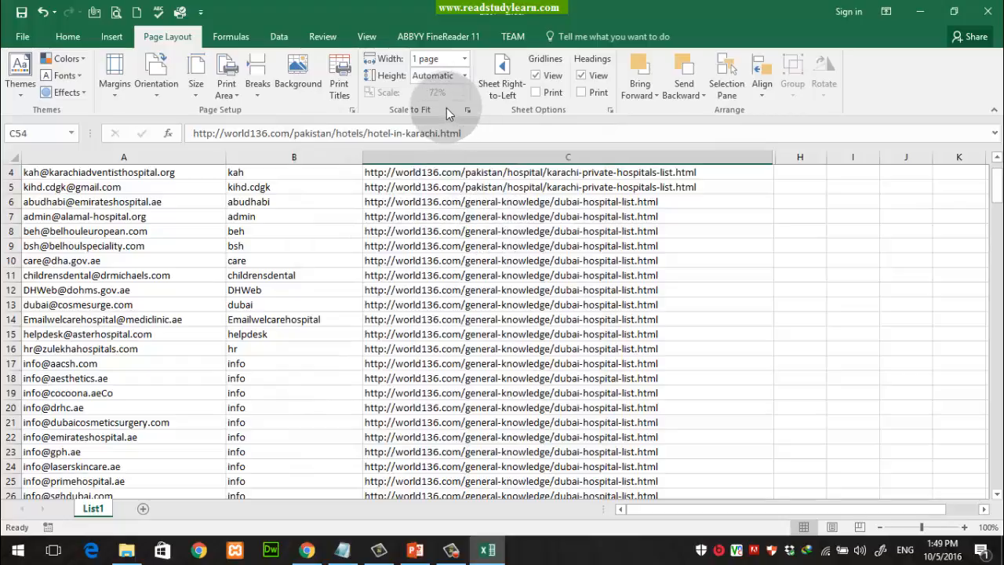
# Check the first page break in the worksheet, the fit scale and the selected paper size
pyautogui.scroll(1, 502, 240)
pyautogui.scroll(-17, 506, 240)
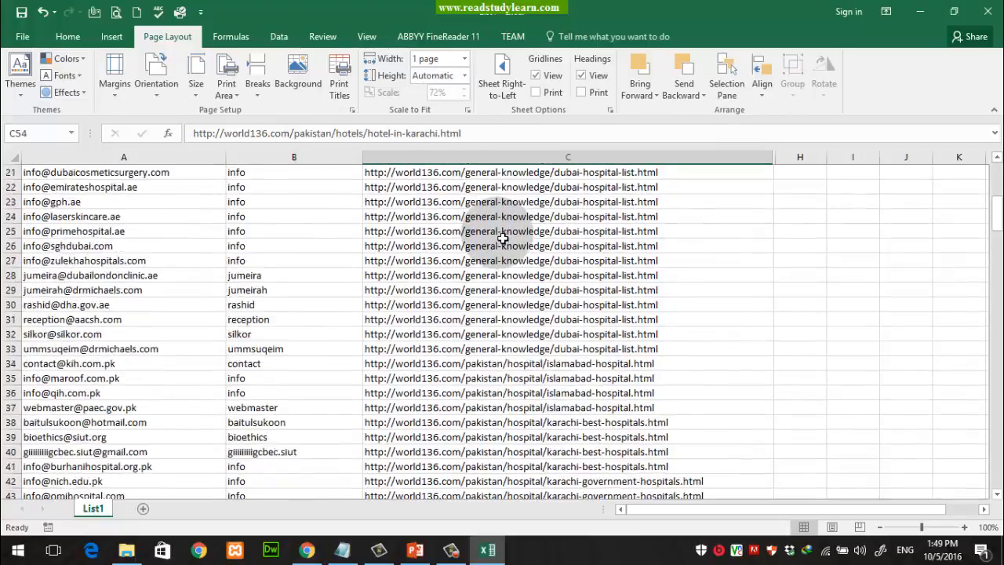
pyautogui.click(602, 306)
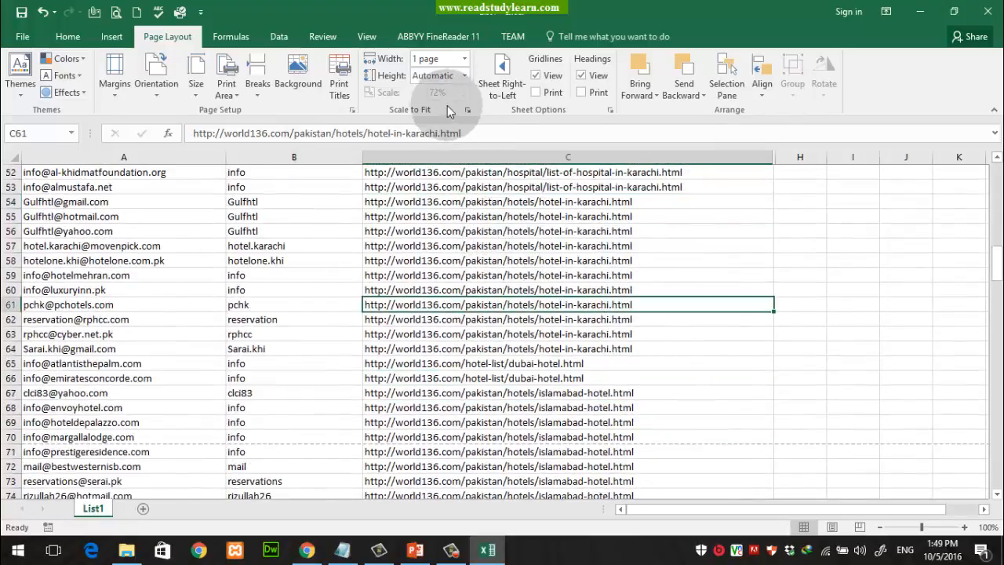
pyautogui.click(198, 94)
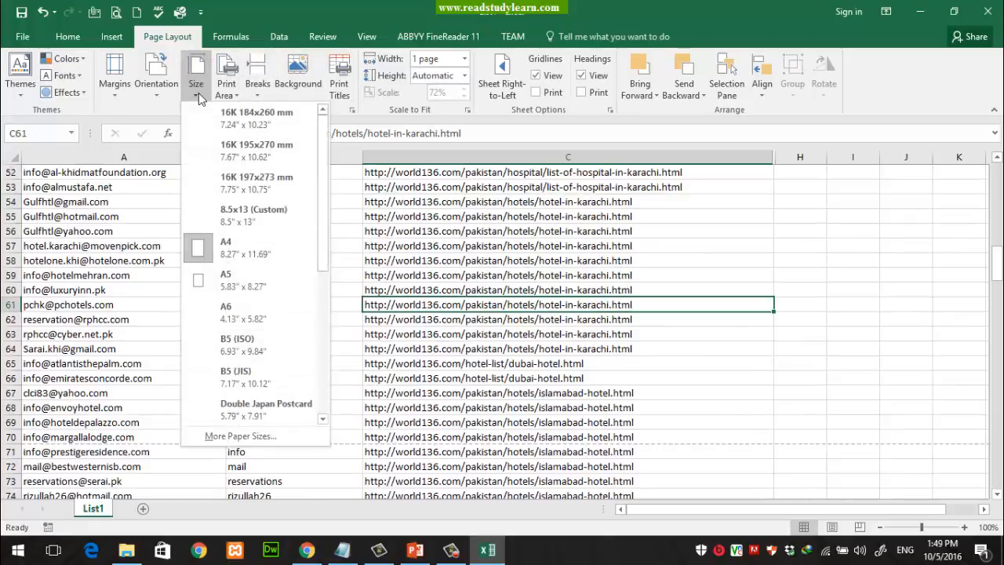
pyautogui.click(396, 239)
# Preview the first page of the A4 printout from header to bottom margin, and return to the worksheet
pyautogui.click(115, 12)
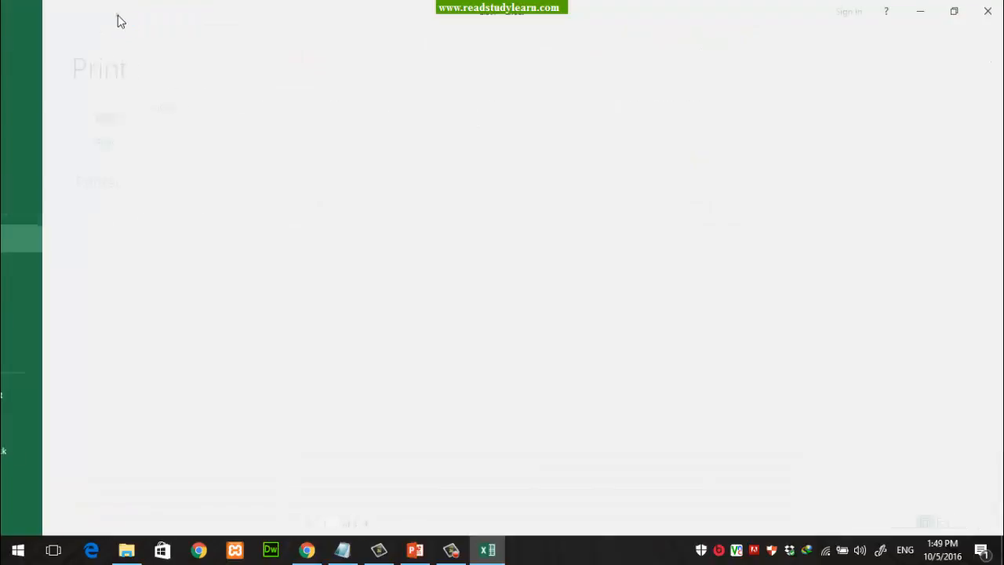
pyautogui.scroll(-10, 778, 172)
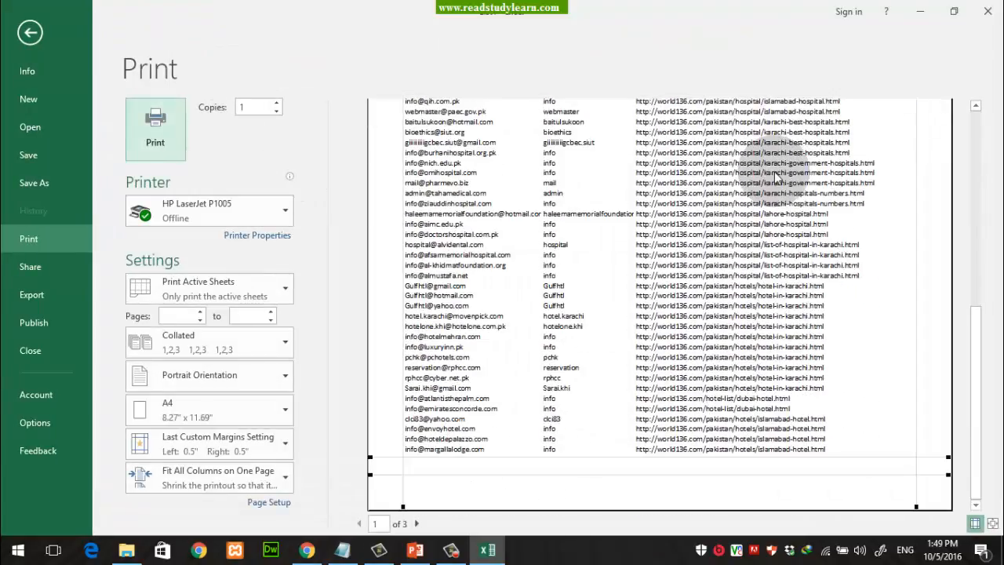
pyautogui.scroll(2, 778, 179)
pyautogui.scroll(5, 778, 179)
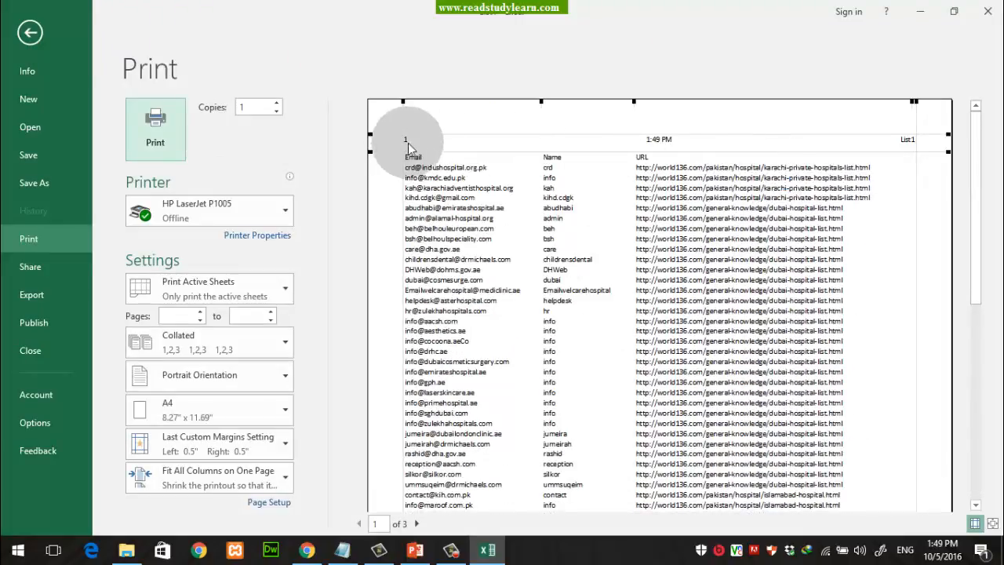
pyautogui.moveTo(977, 180); pyautogui.dragTo(978, 426)
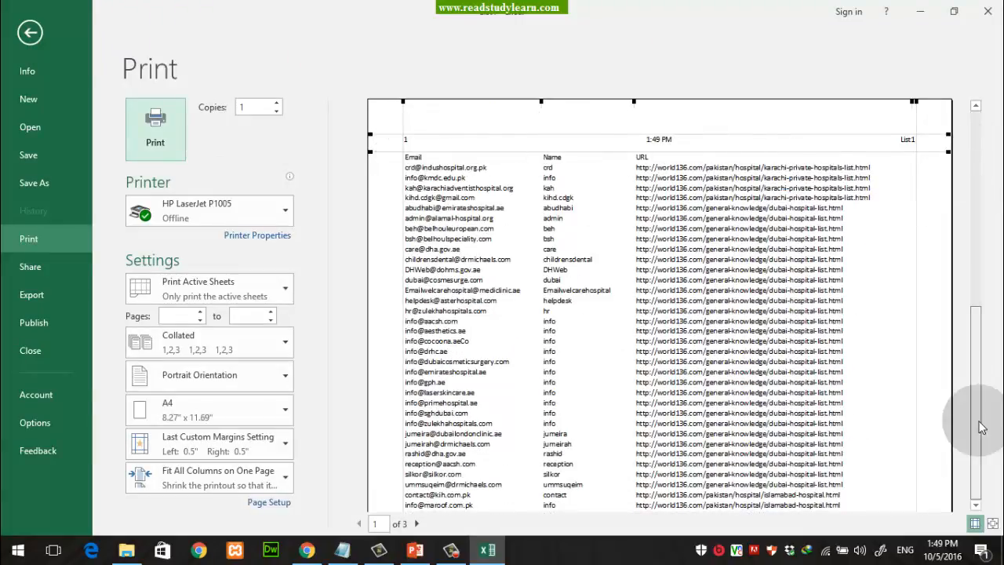
pyautogui.click(28, 35)
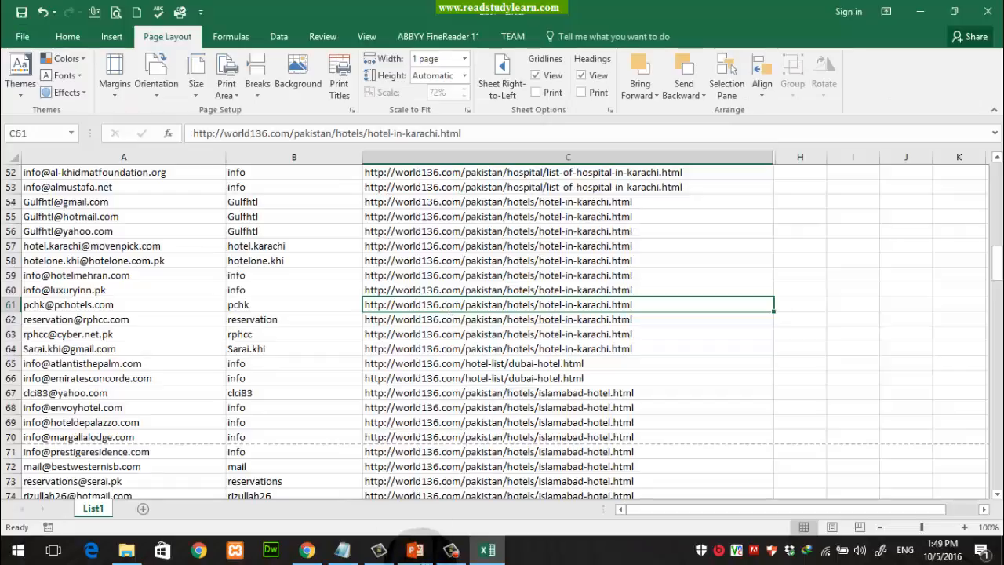
# Switch to the PowerPoint slide show to check the printing topics, and return to the start of the Excel list
pyautogui.click(415, 550)
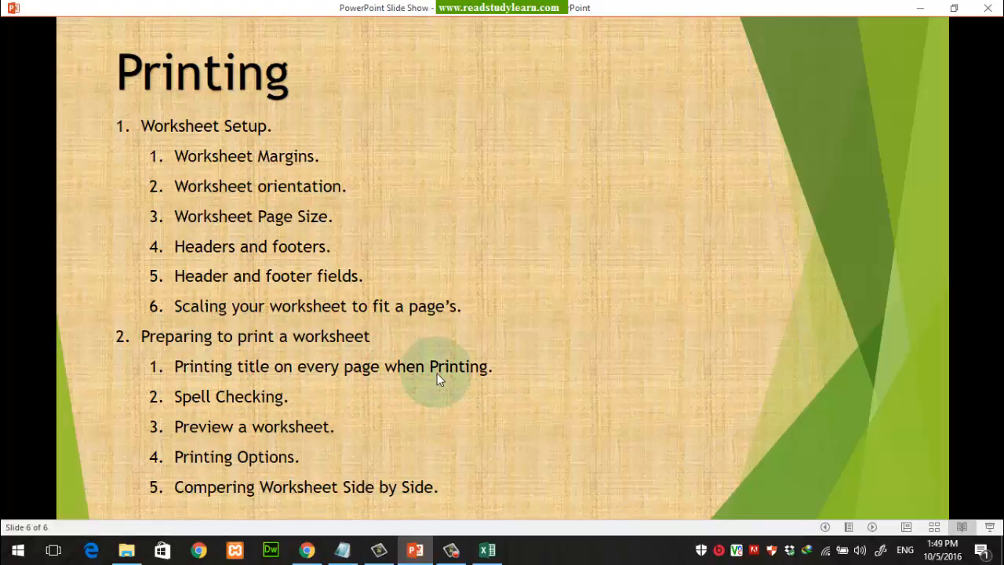
pyautogui.click(487, 550)
pyautogui.scroll(17, 261, 295)
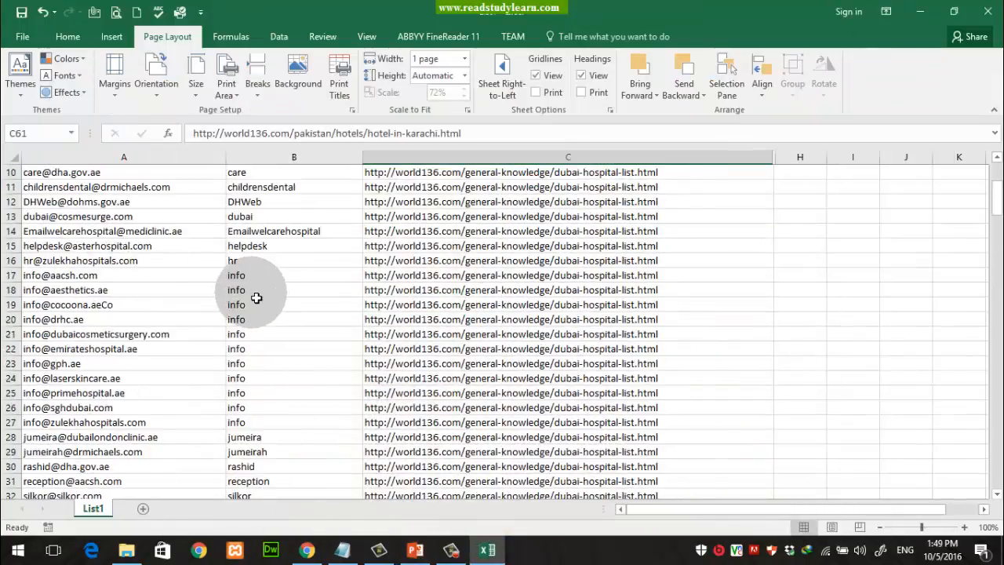
# Center the Email, Name and URL headings horizontally and vertically, and increase the height of row 1
pyautogui.moveTo(81, 179); pyautogui.dragTo(459, 173)
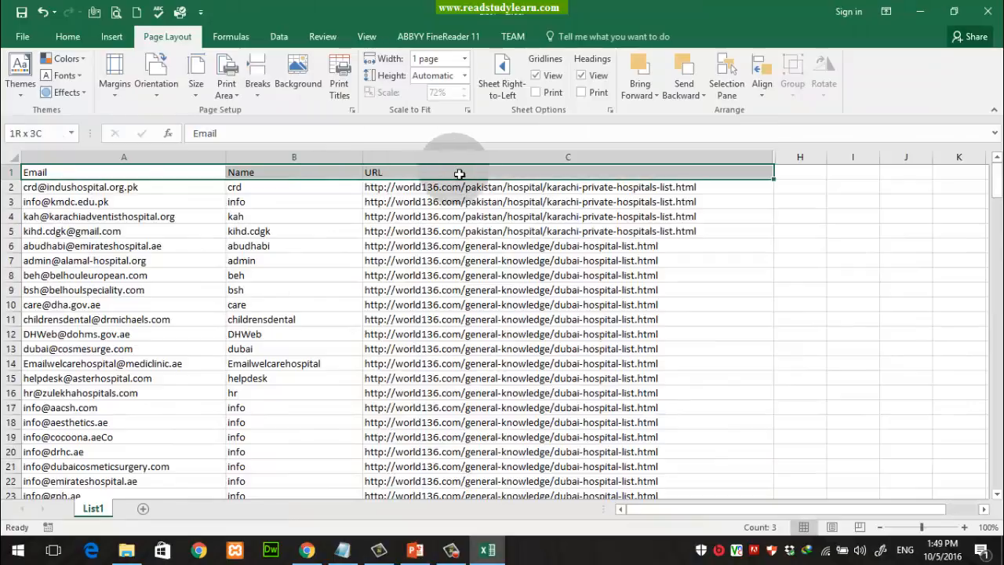
pyautogui.click(67, 36)
pyautogui.click(301, 90)
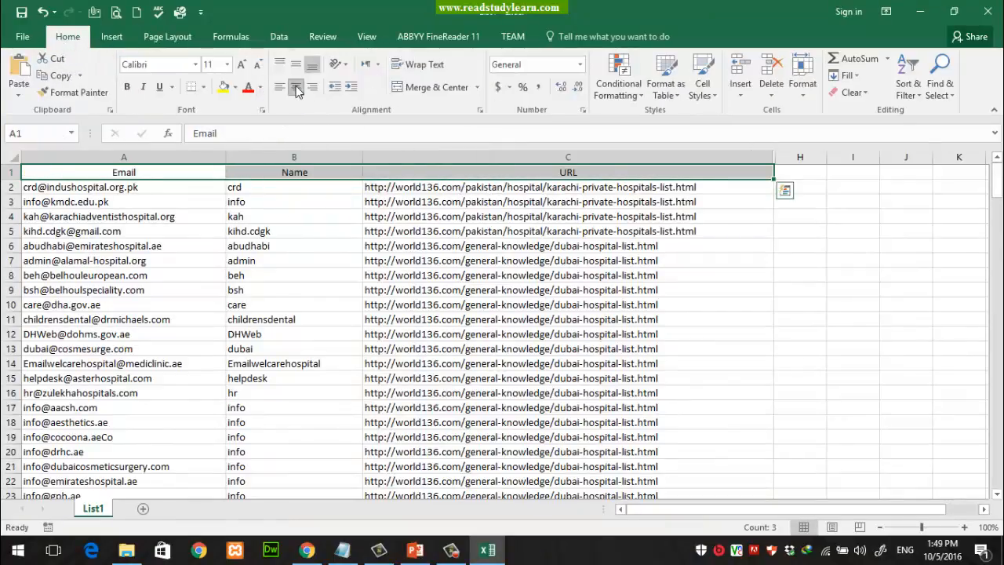
pyautogui.moveTo(19, 184); pyautogui.dragTo(19, 193)
pyautogui.click(311, 74)
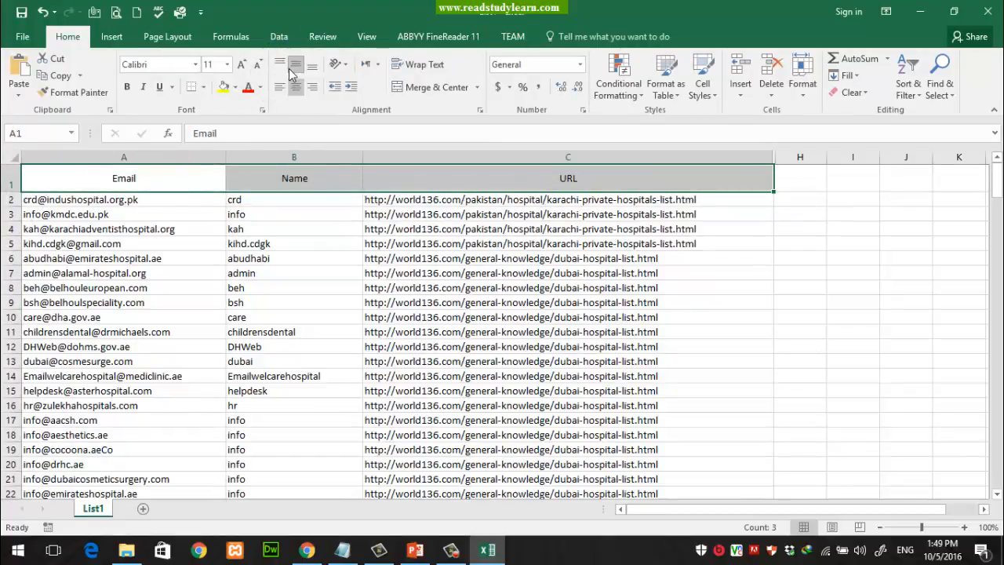
# Make the Email, Name and URL headings bold with a yellow fill
pyautogui.click(126, 86)
pyautogui.click(234, 88)
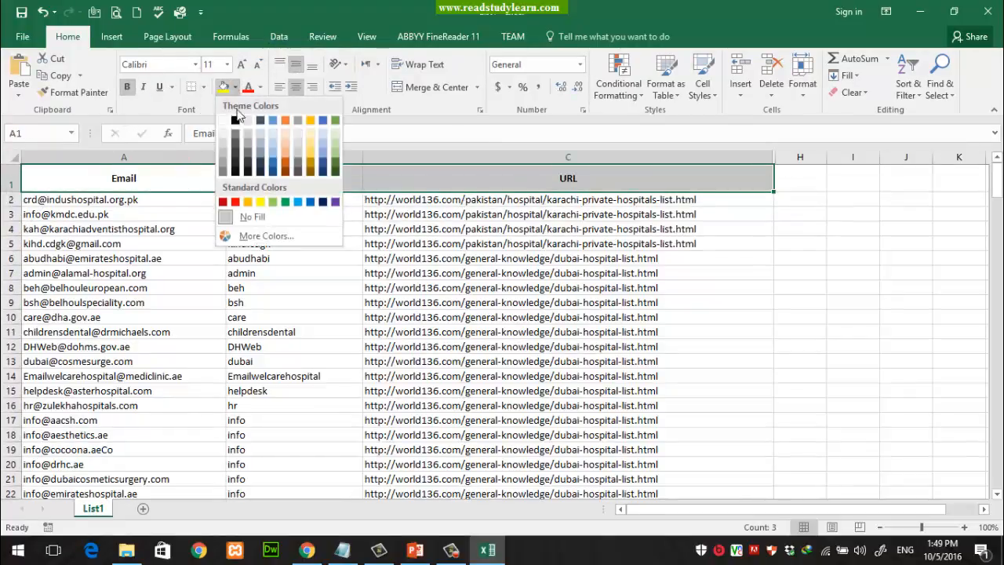
pyautogui.click(259, 201)
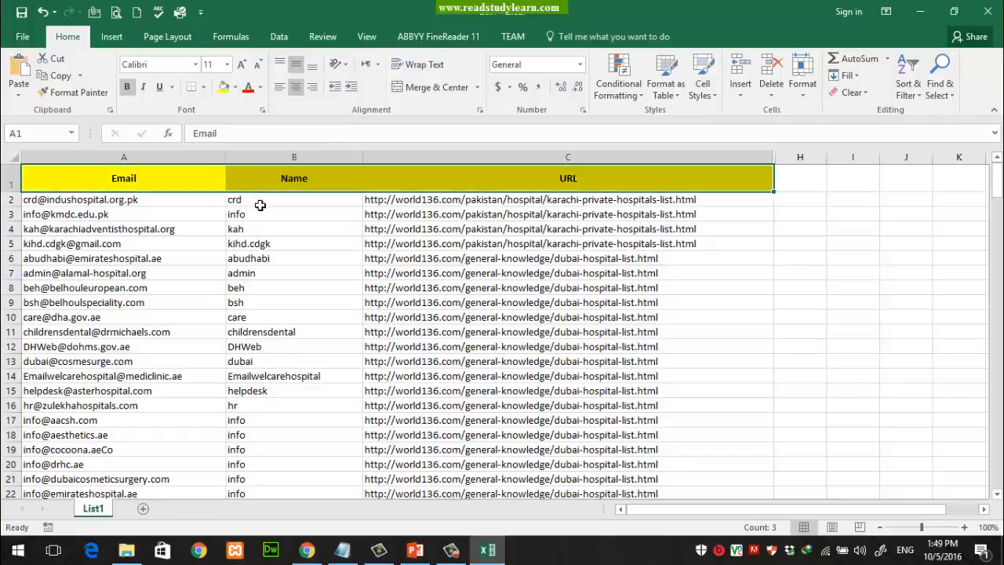
# Add borders around and between the Email, Name and URL heading cells and set their font size to 14
pyautogui.click(203, 87)
pyautogui.click(220, 224)
pyautogui.click(204, 87)
pyautogui.click(222, 226)
pyautogui.click(228, 65)
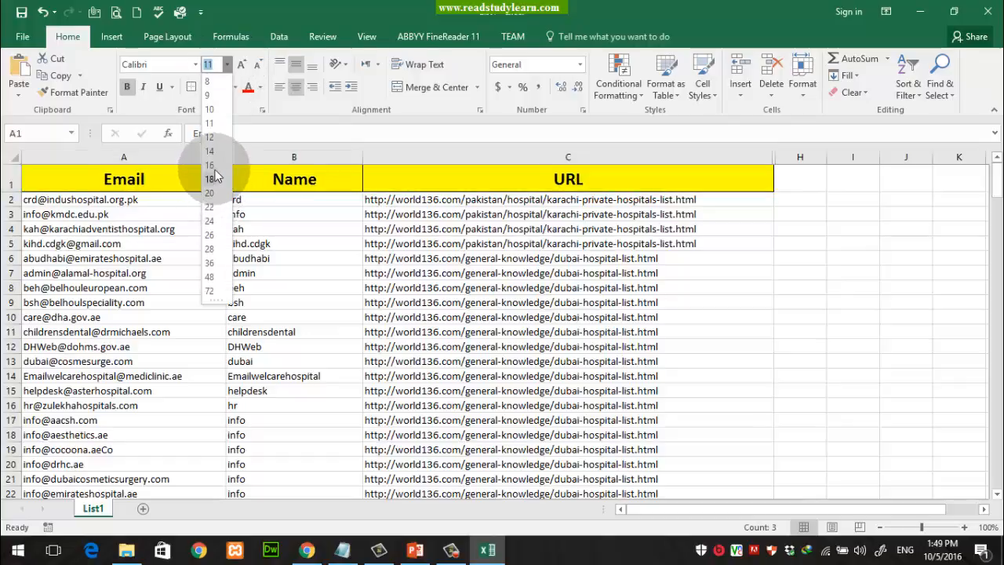
pyautogui.click(214, 153)
pyautogui.click(415, 271)
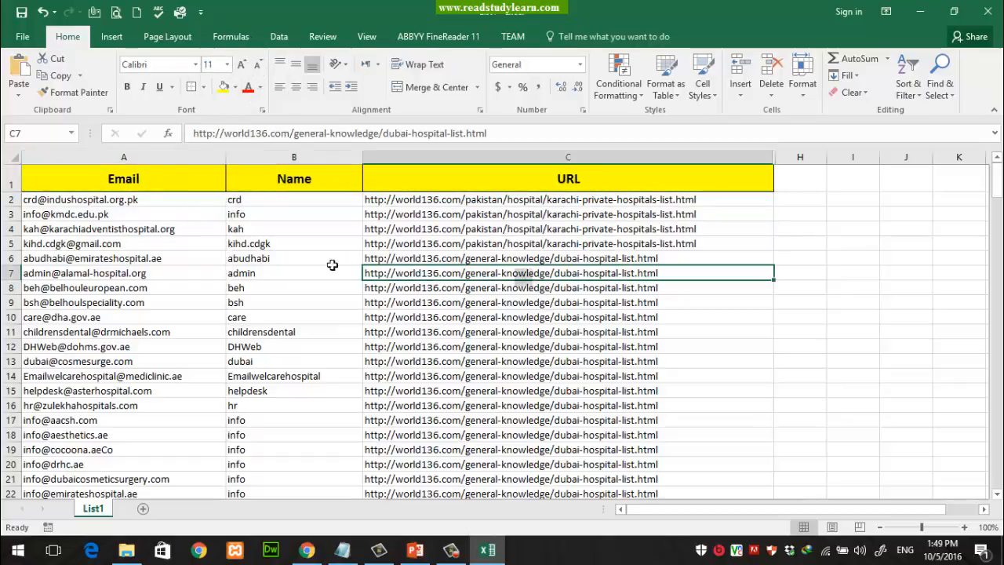
# Apply thick outside borders around the Email, Name and URL heading cells in row 1
pyautogui.moveTo(146, 184); pyautogui.dragTo(560, 180)
pyautogui.click(204, 88)
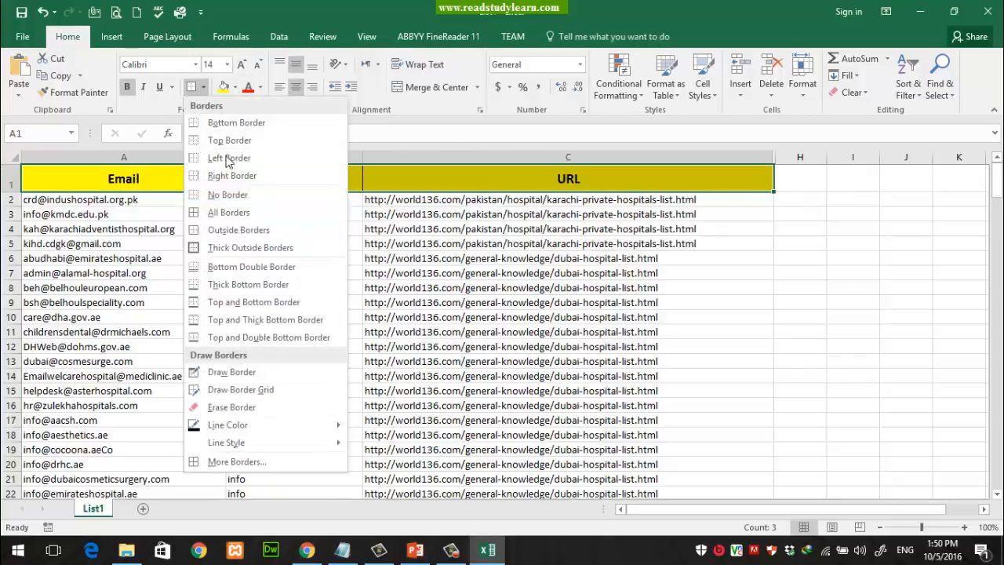
pyautogui.click(225, 257)
pyautogui.click(330, 273)
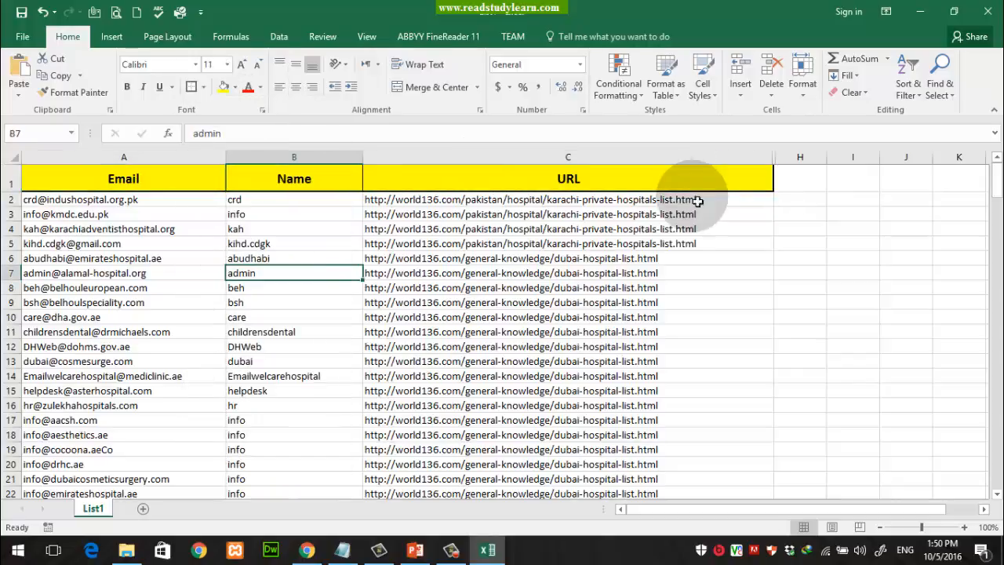
pyautogui.click(374, 186)
pyautogui.moveTo(374, 187); pyautogui.dragTo(183, 183)
pyautogui.click(396, 293)
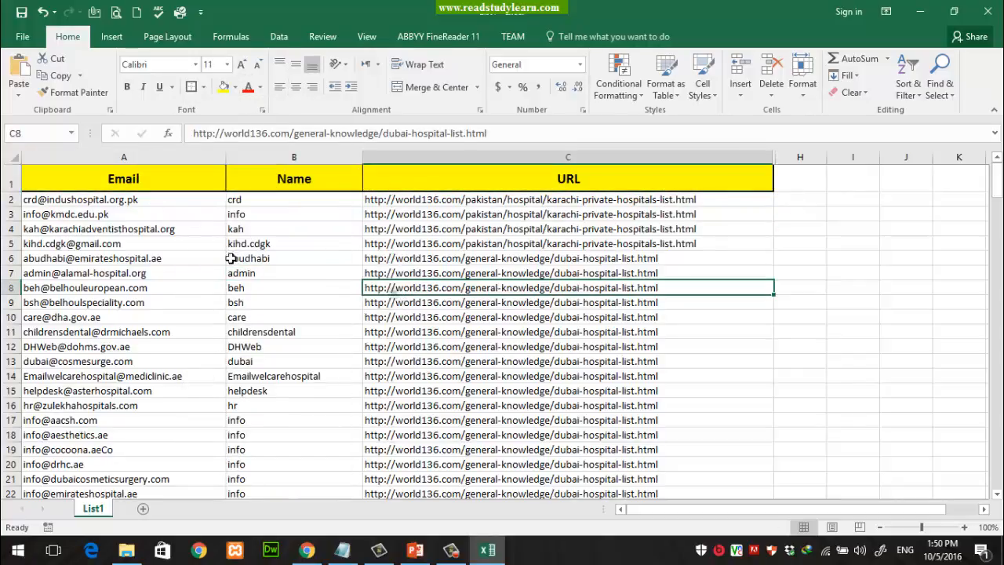
pyautogui.click(161, 186)
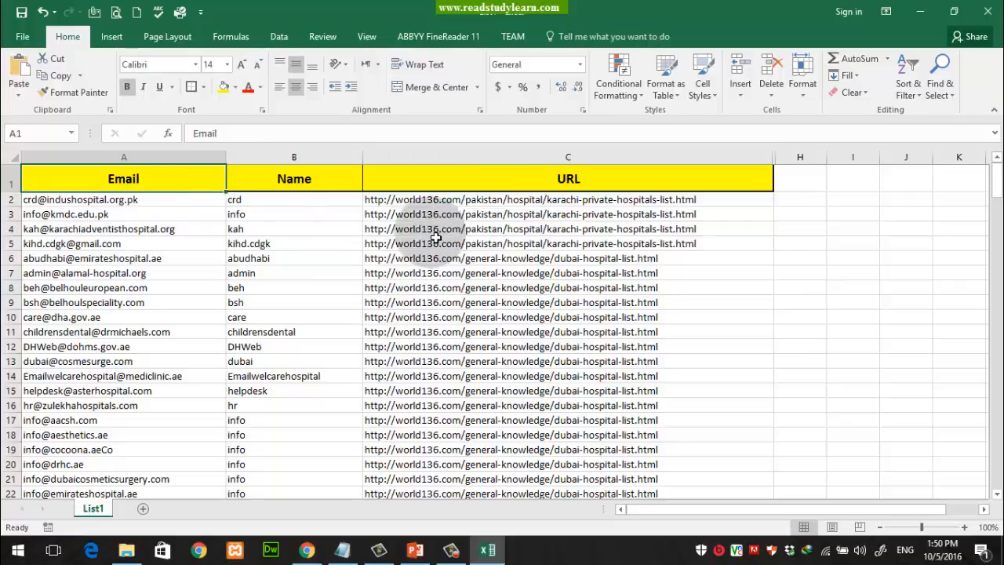
pyautogui.click(155, 201)
pyautogui.click(202, 179)
pyautogui.click(345, 185)
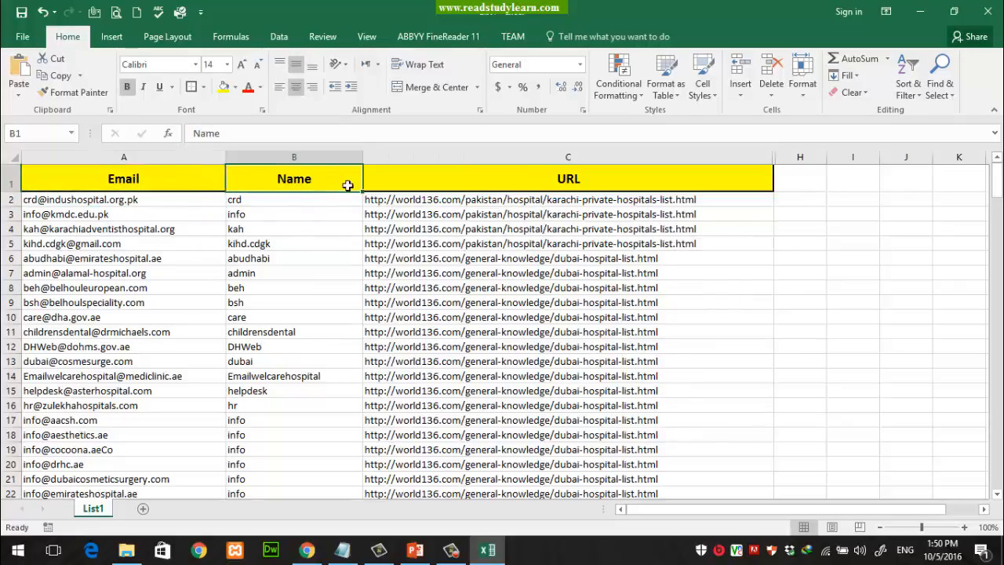
# Examine the Email, Name and URL columns and their header row down to about row 86 of the List1 sheet
pyautogui.click(494, 179)
pyautogui.click(135, 183)
pyautogui.click(350, 168)
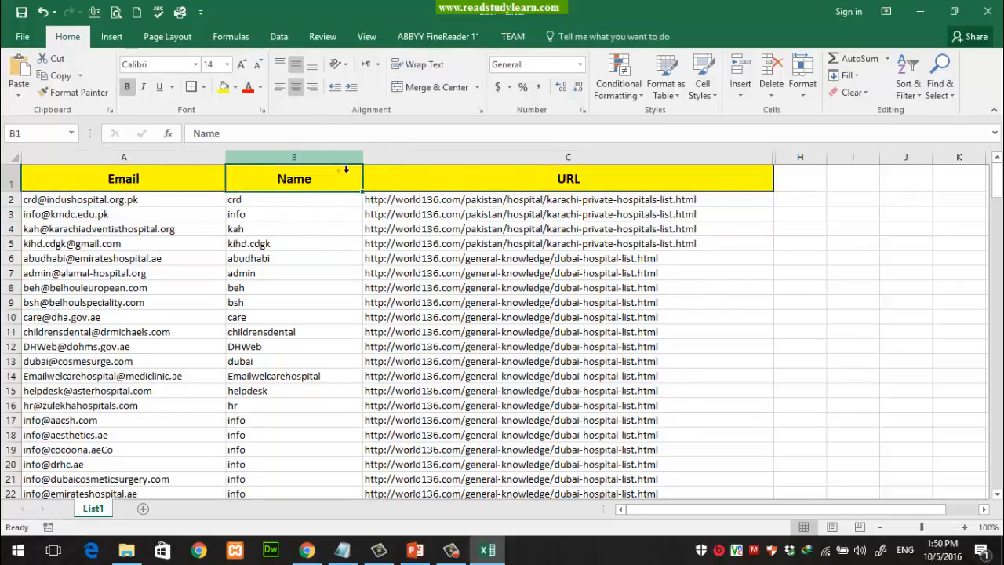
pyautogui.click(534, 171)
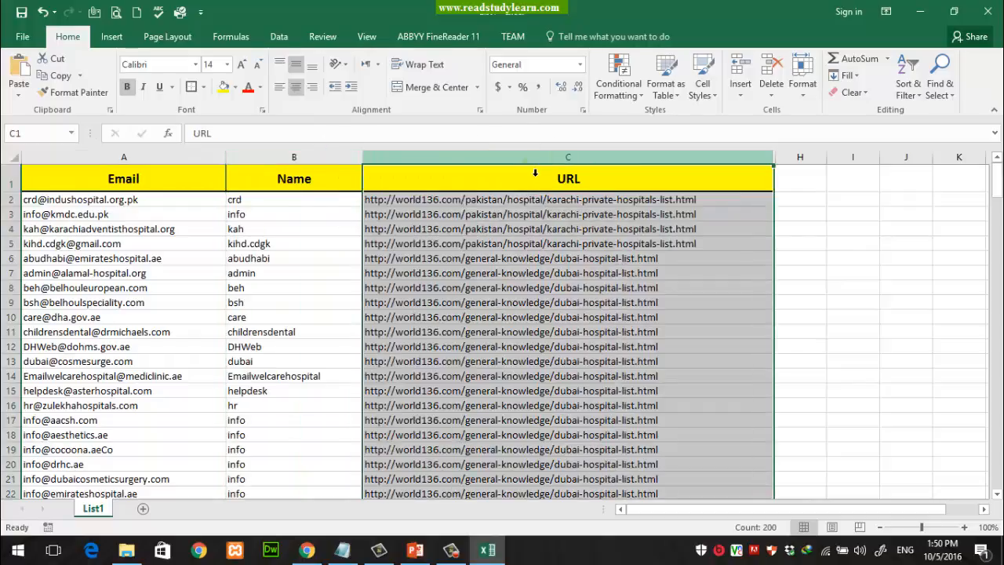
pyautogui.click(541, 244)
pyautogui.scroll(-12, 46, 251)
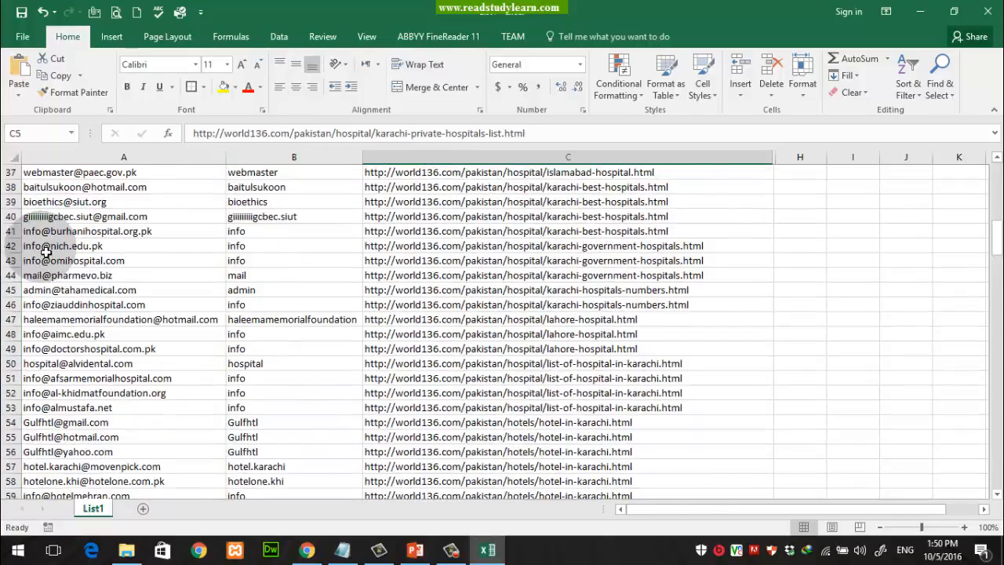
pyautogui.scroll(-9, 46, 251)
pyautogui.click(455, 261)
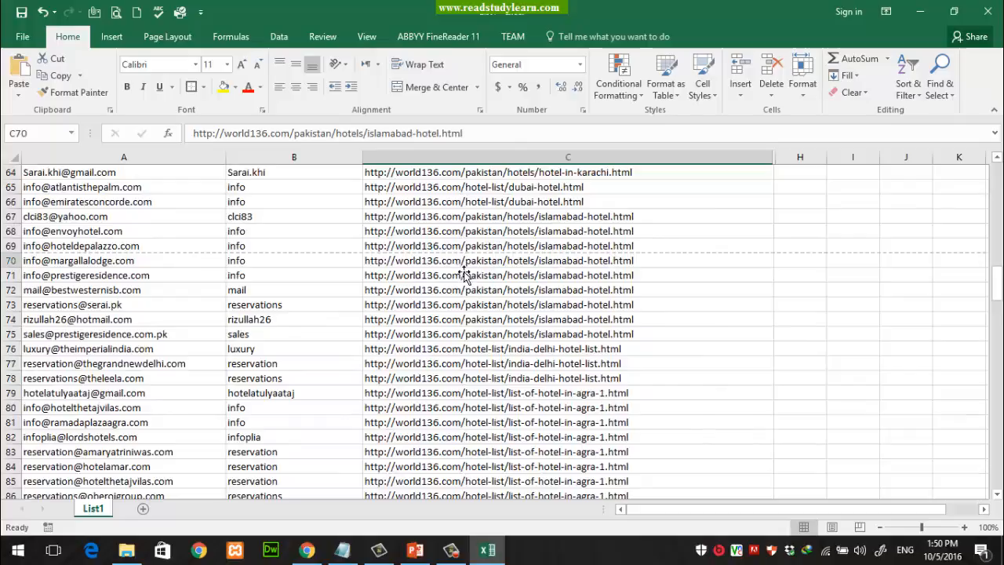
pyautogui.click(19, 261)
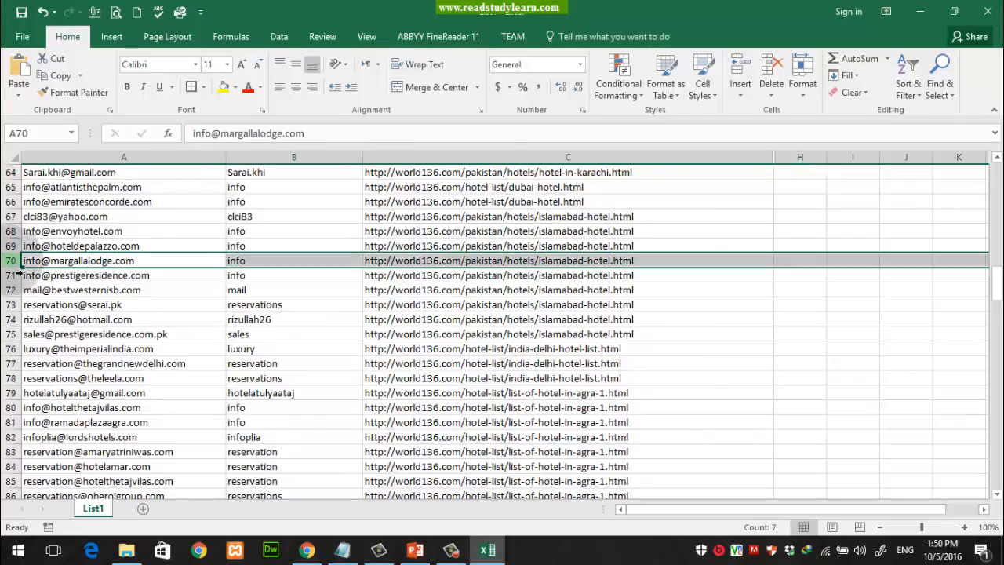
pyautogui.scroll(20, 508, 382)
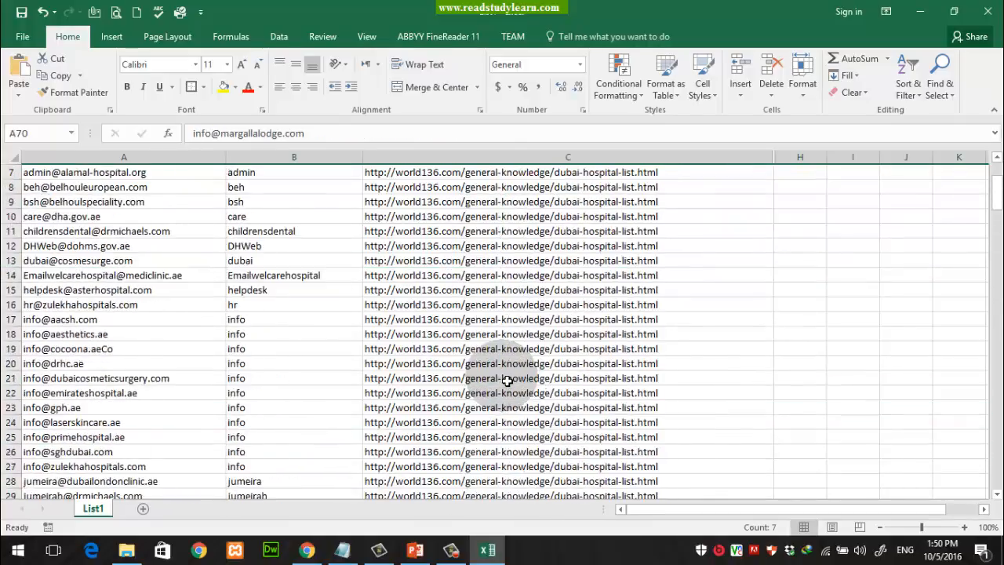
pyautogui.click(508, 380)
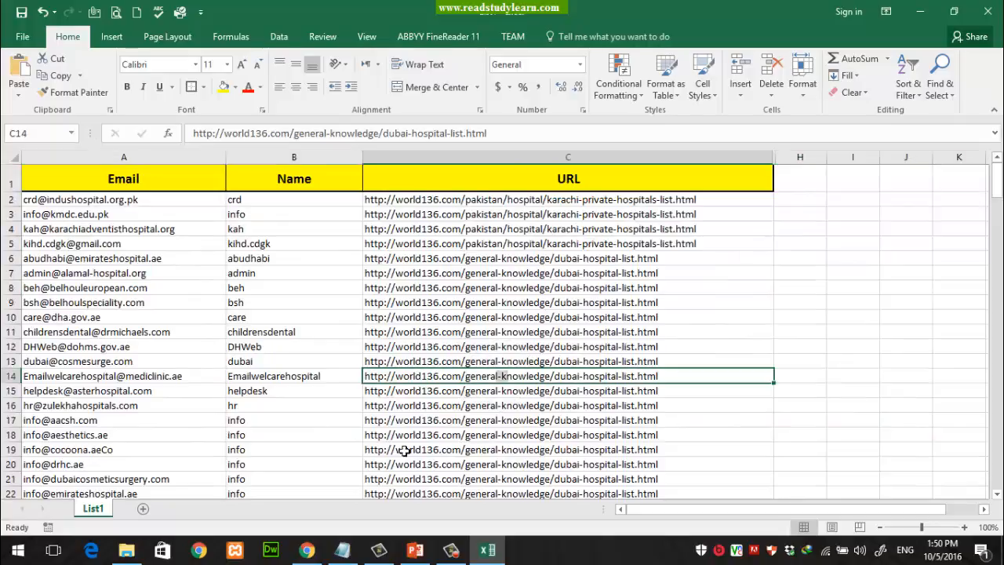
# Consult the Printing outline slide in PowerPoint and return to cell B9 of the Excel worksheet
pyautogui.click(415, 550)
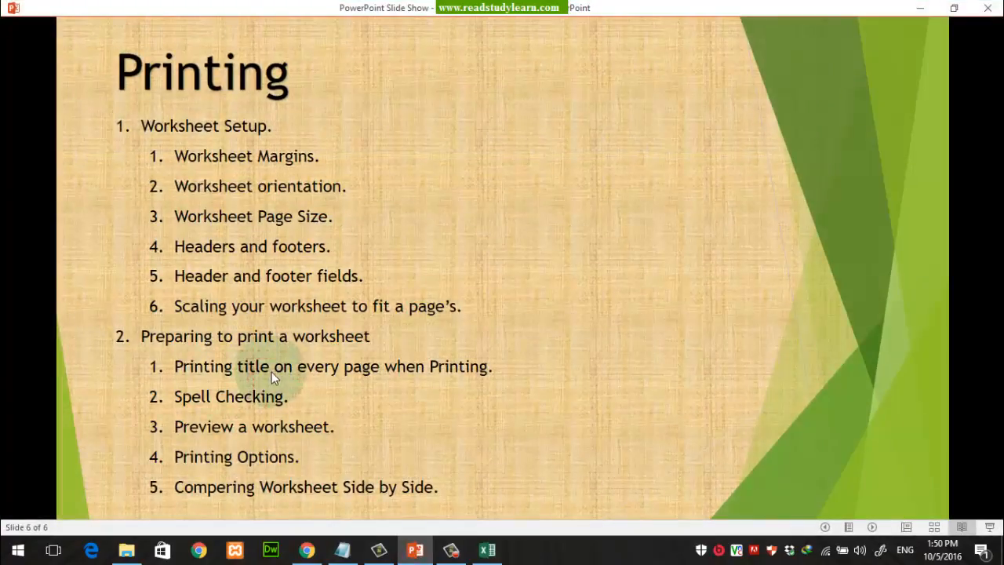
pyautogui.click(415, 550)
pyautogui.click(275, 303)
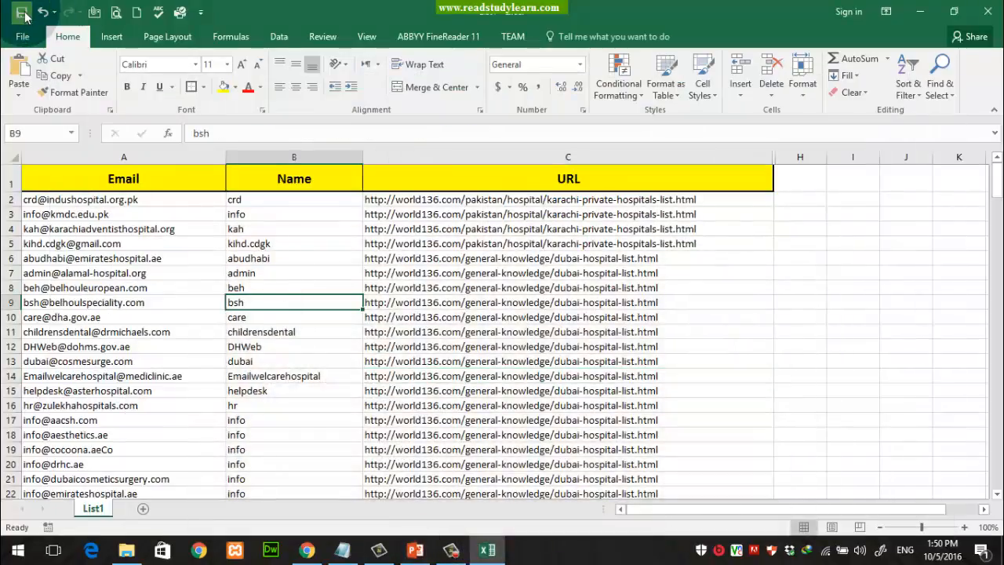
# Preview the printout as whole pages, inspect the top of each of the three pages, and close the preview
pyautogui.click(116, 12)
pyautogui.click(973, 523)
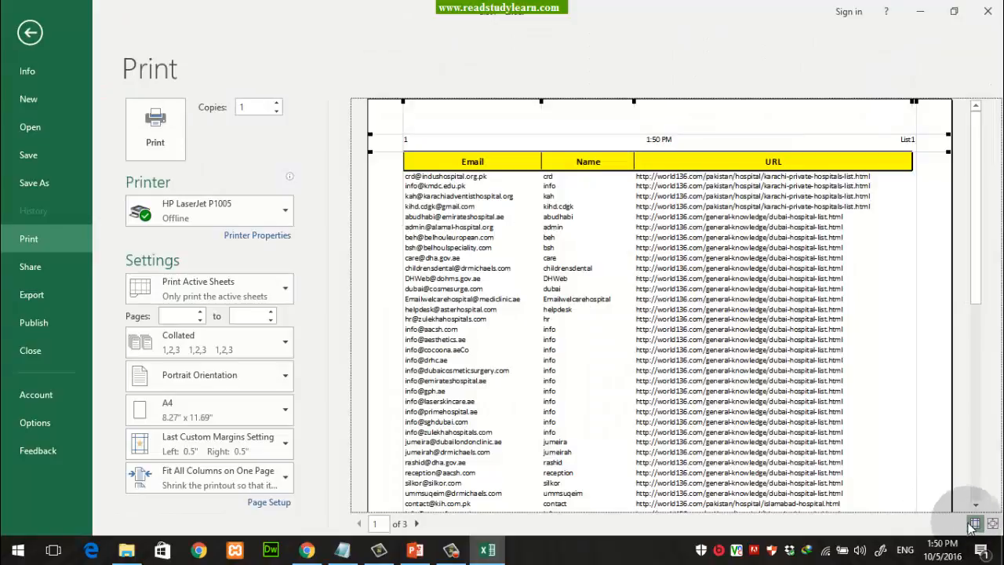
pyautogui.click(993, 524)
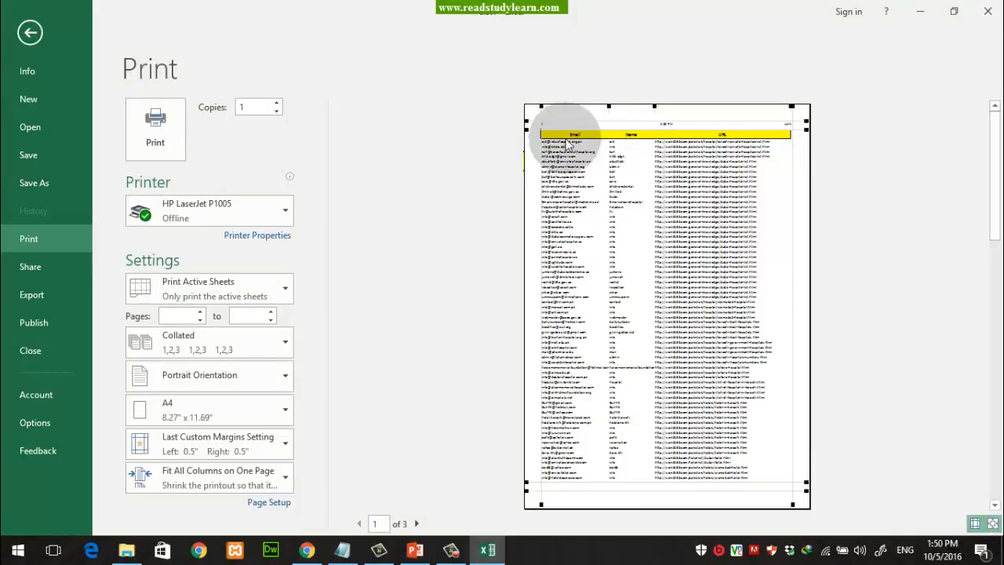
pyautogui.scroll(-2, 689, 228)
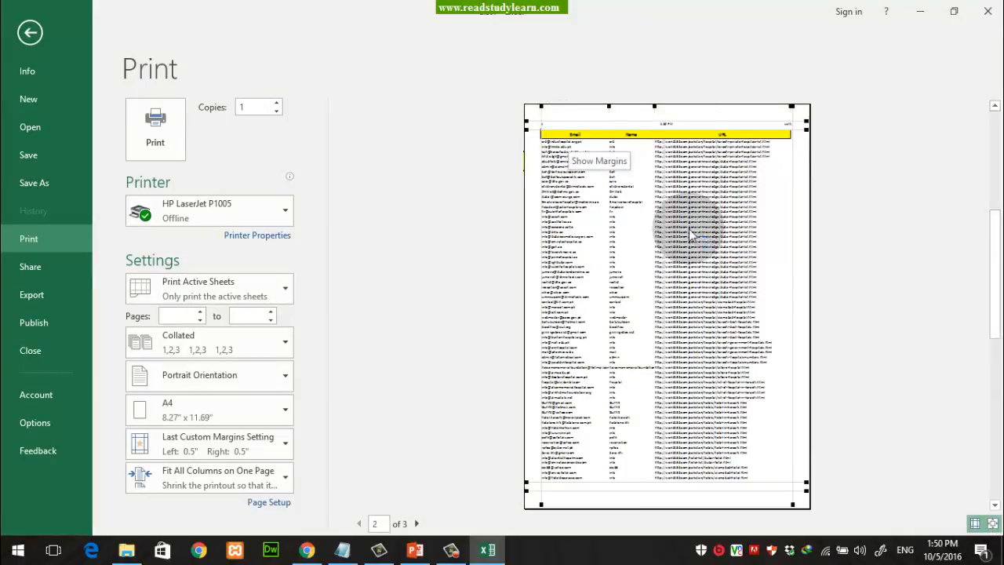
pyautogui.scroll(1, 689, 229)
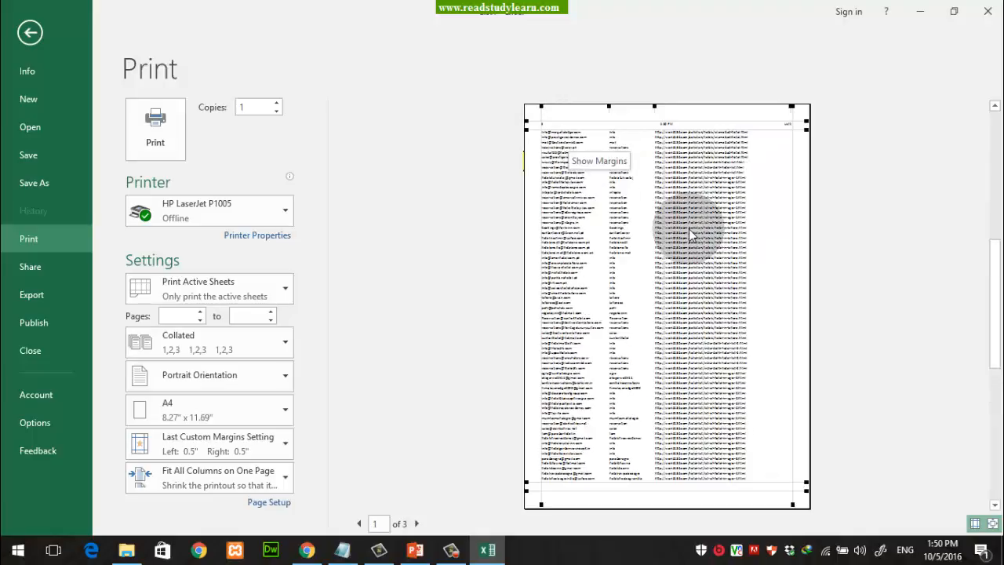
pyautogui.scroll(1, 689, 228)
pyautogui.scroll(-1, 689, 229)
pyautogui.scroll(-1, 689, 228)
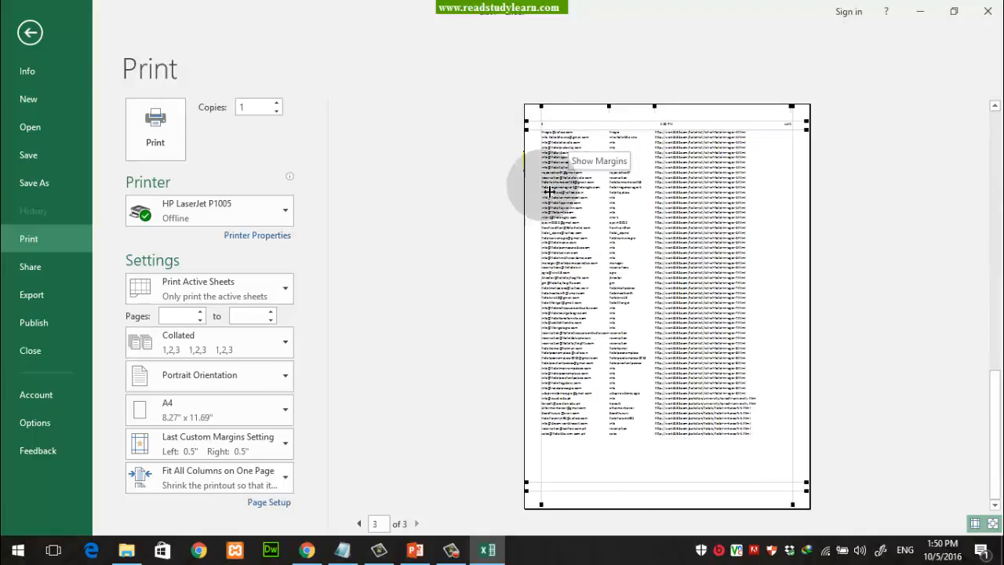
pyautogui.click(30, 32)
# Set row 1 ($1:$1) as the print title row to repeat at the top of every printed page
pyautogui.click(177, 37)
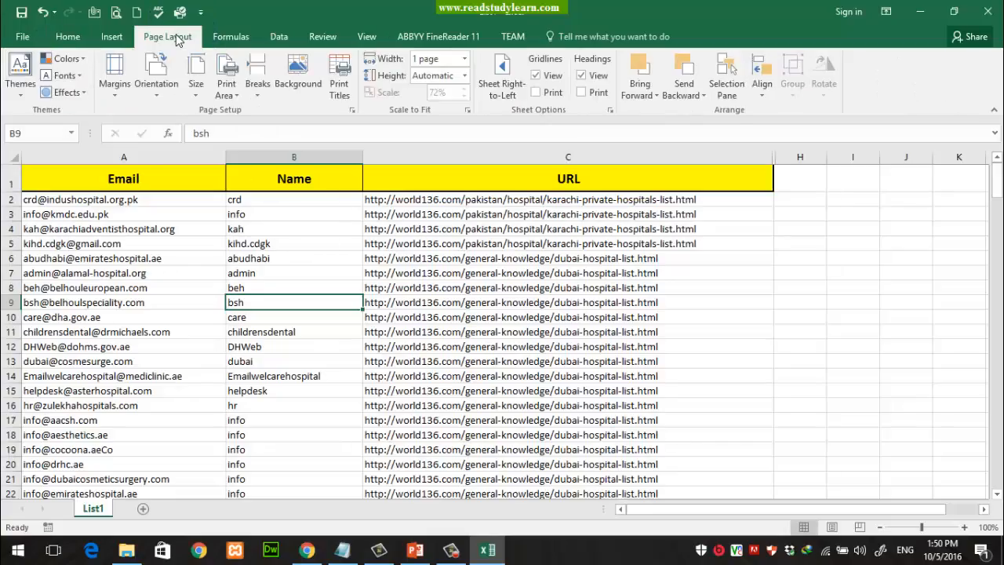
pyautogui.click(339, 81)
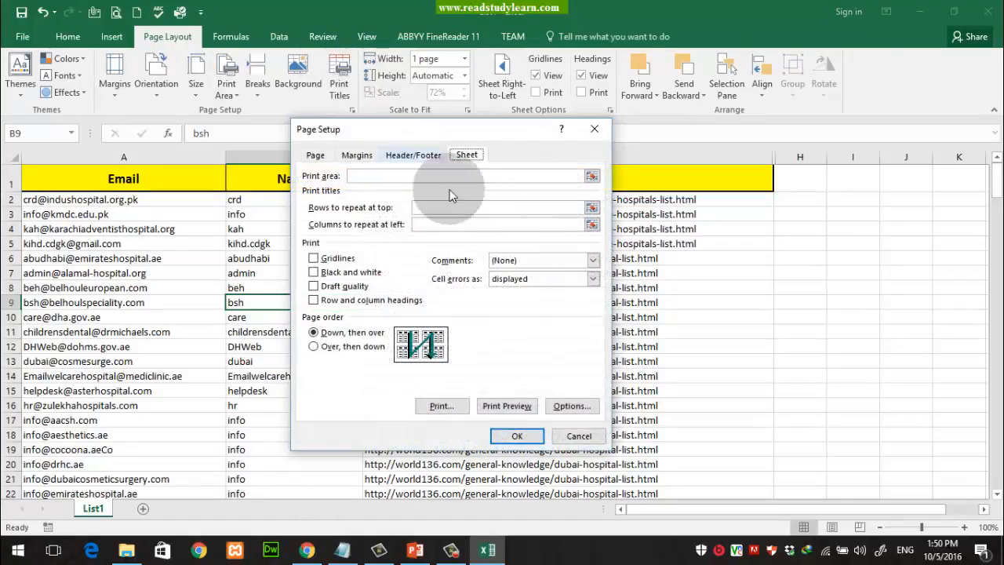
pyautogui.moveTo(503, 140); pyautogui.dragTo(536, 154)
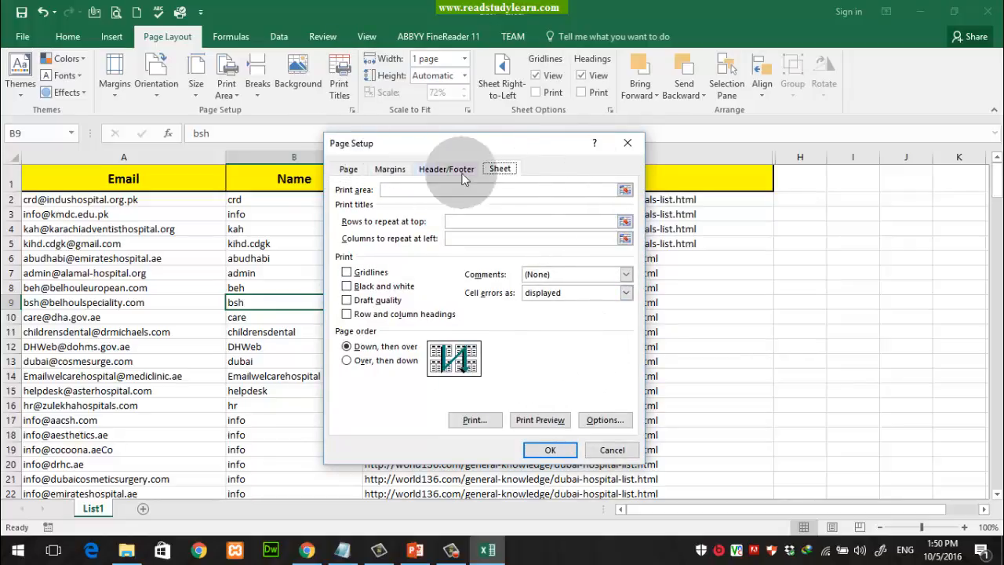
pyautogui.click(502, 171)
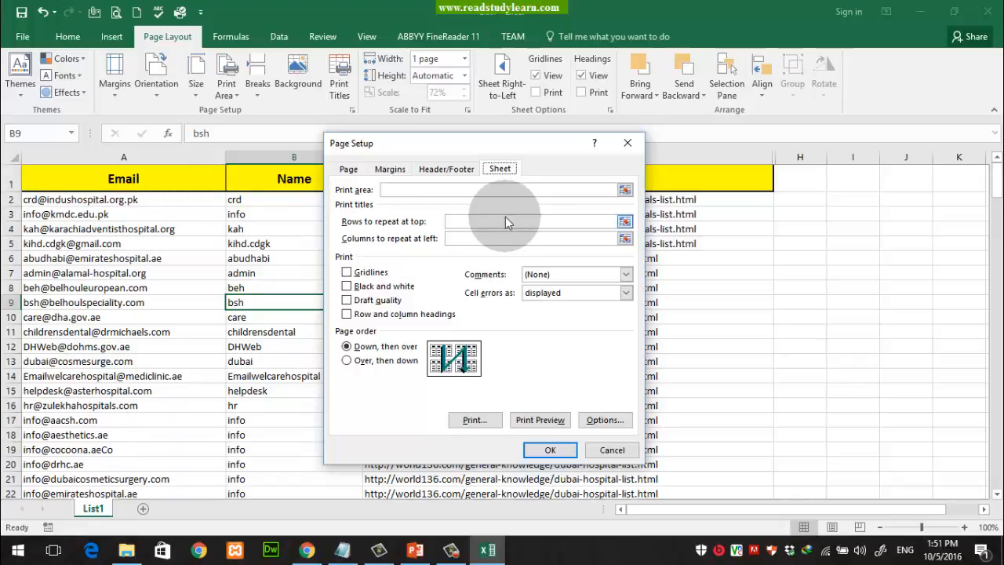
pyautogui.click(466, 228)
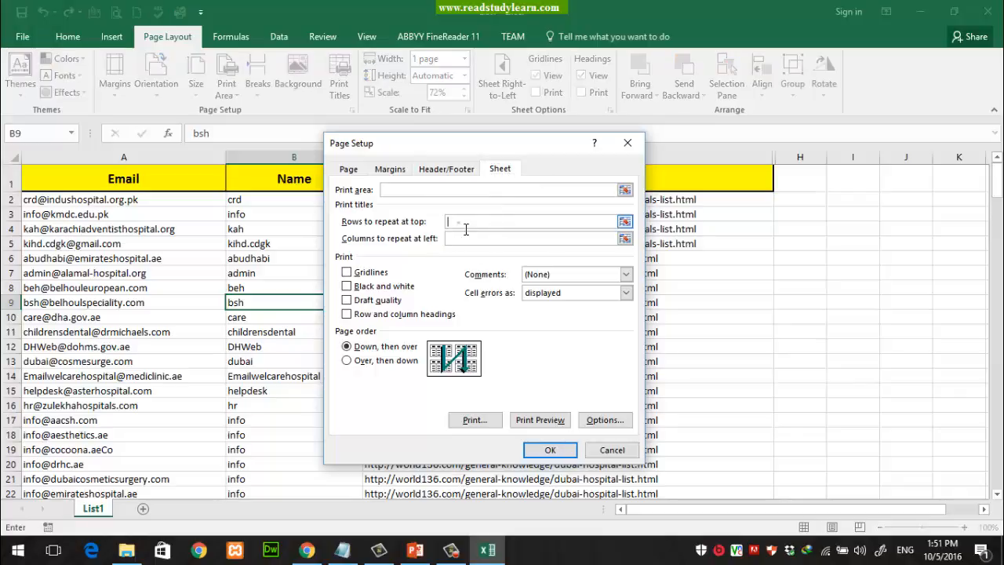
pyautogui.click(624, 223)
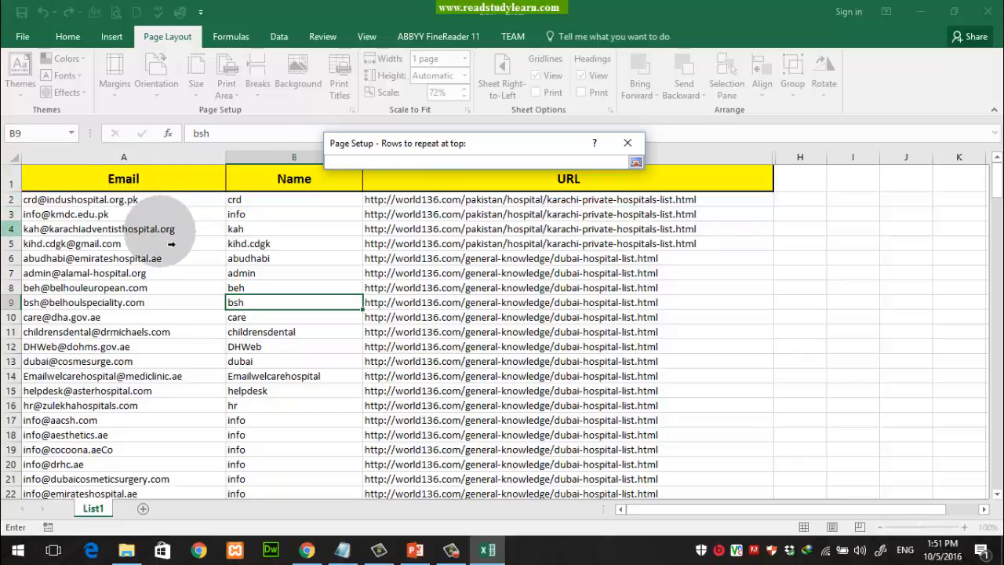
pyautogui.click(190, 183)
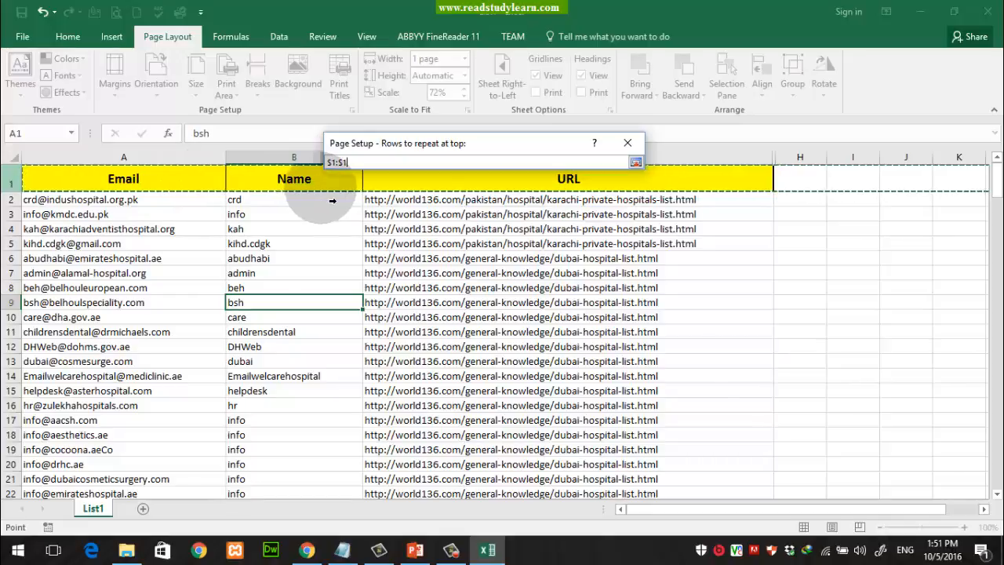
pyautogui.press('Return')
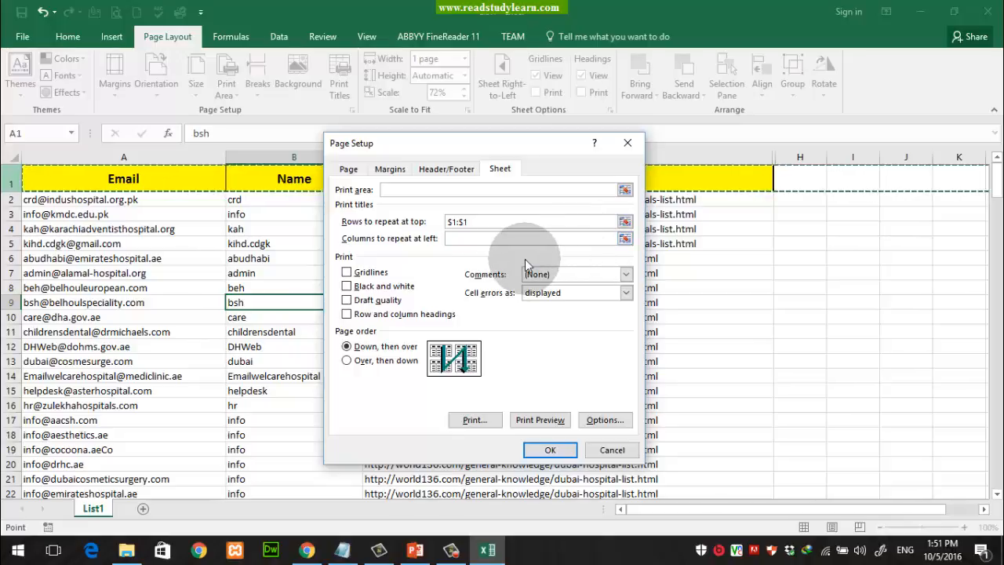
pyautogui.click(552, 451)
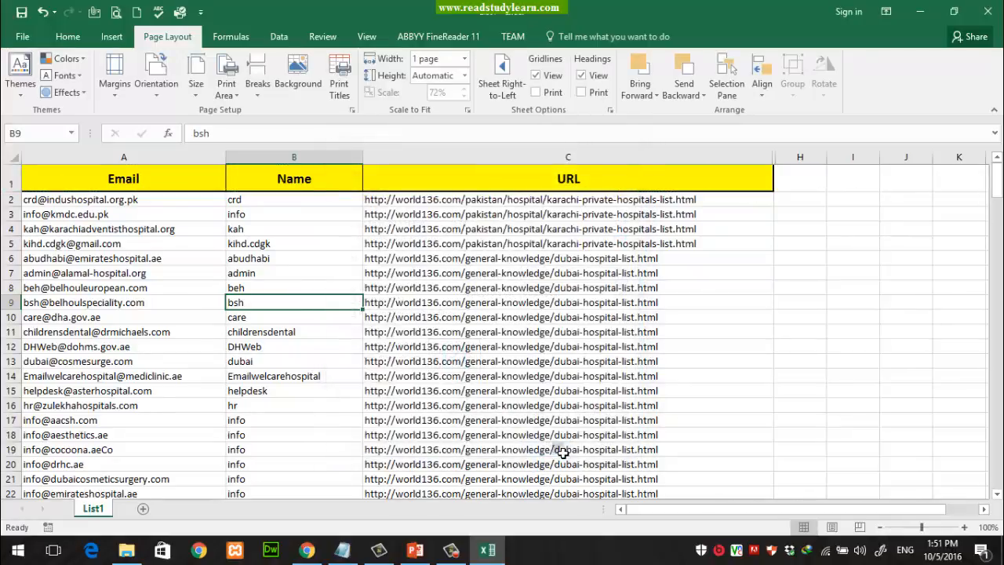
# Preview the printout, inspect the headings on pages 1, 2 and 3, and close the preview
pyautogui.click(115, 12)
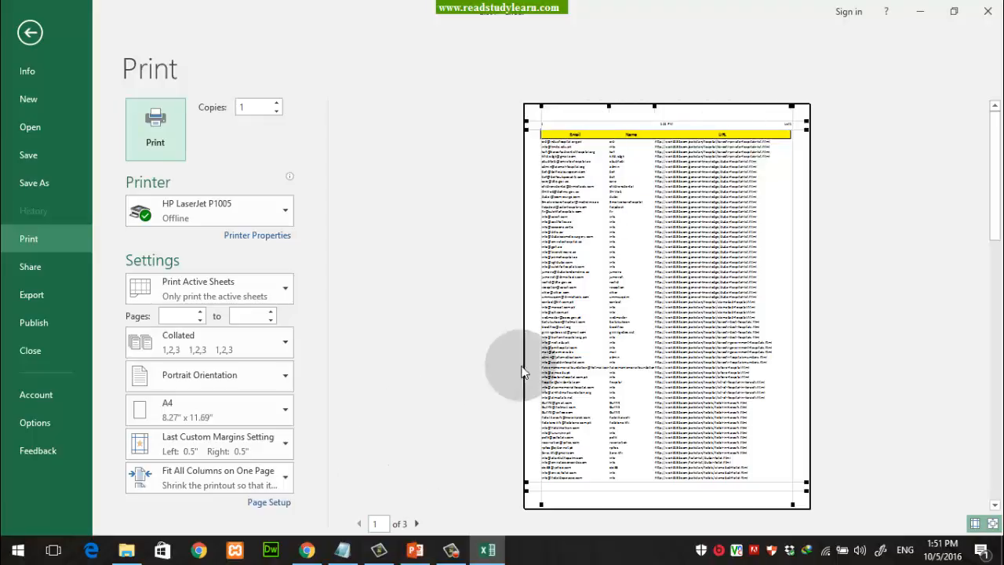
pyautogui.click(383, 525)
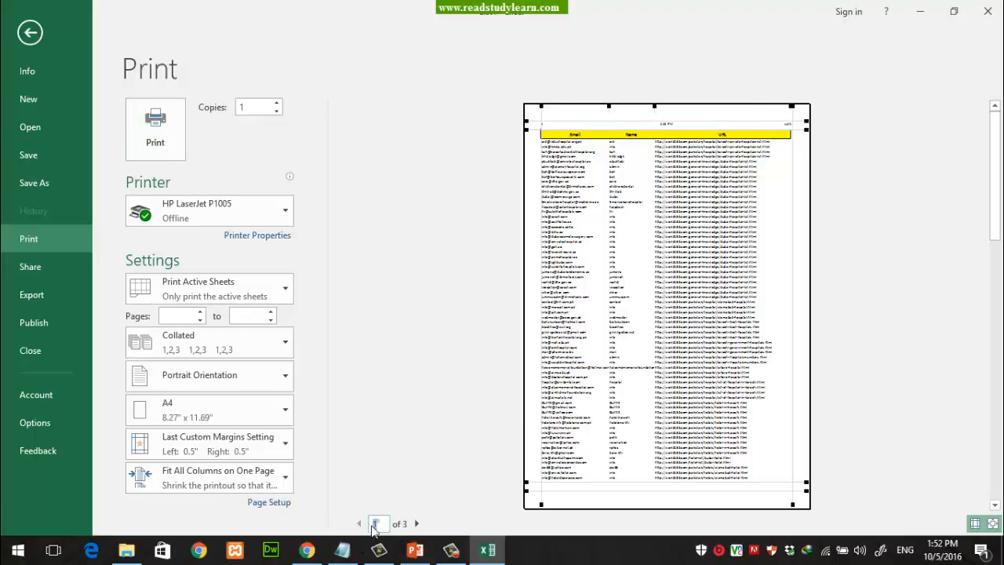
pyautogui.write('2')
pyautogui.press('Return')
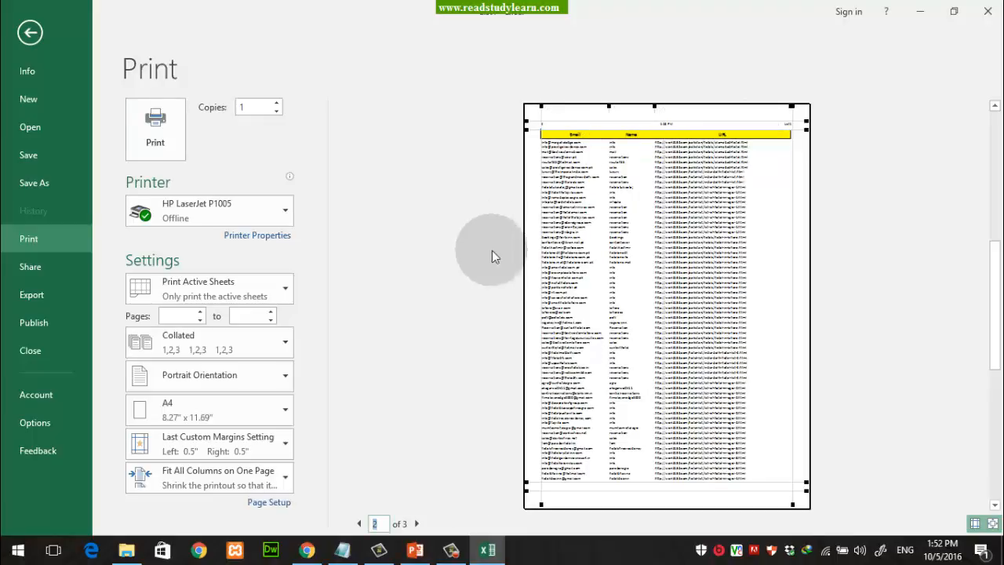
pyautogui.scroll(-3, 550, 251)
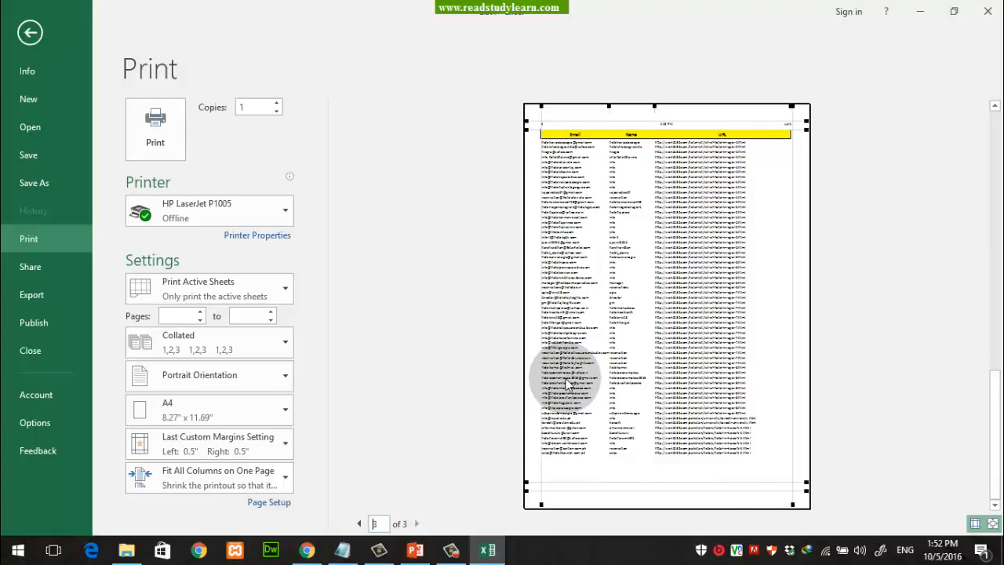
pyautogui.press('Escape')
# Consult the Printing outline slide in PowerPoint and return to the Excel worksheet
pyautogui.hotkey('alt', 'Tab')
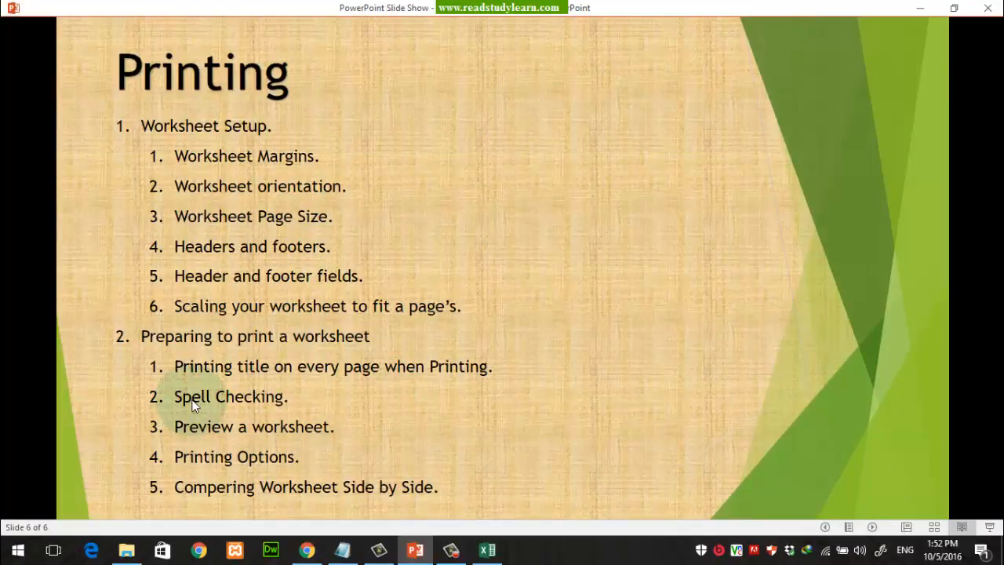
pyautogui.hotkey('alt', 'Tab')
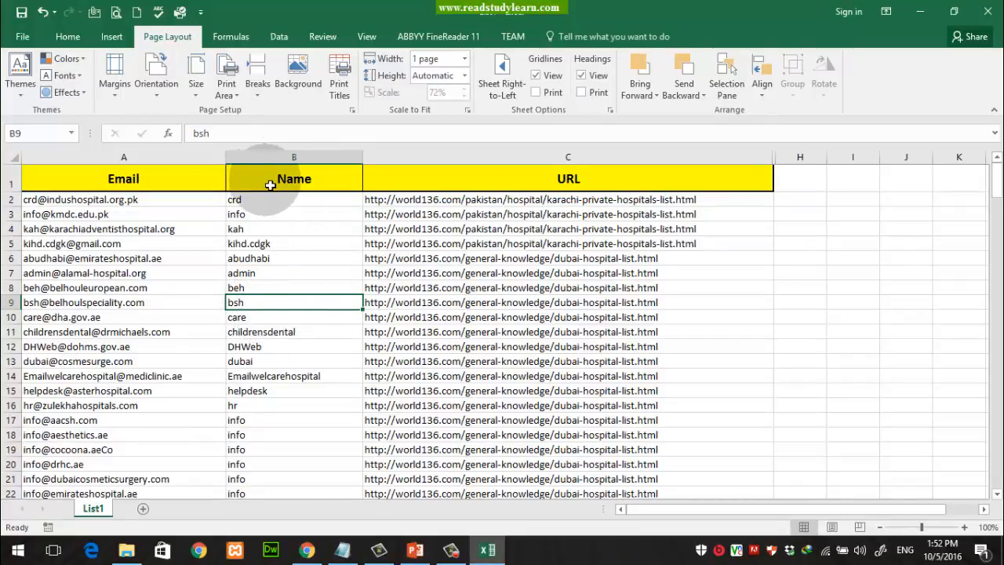
# Spell-check the worksheet from cell B9 to its end, ignoring all occurrences of each flagged word, and decline to continue from the beginning
pyautogui.press('F7')
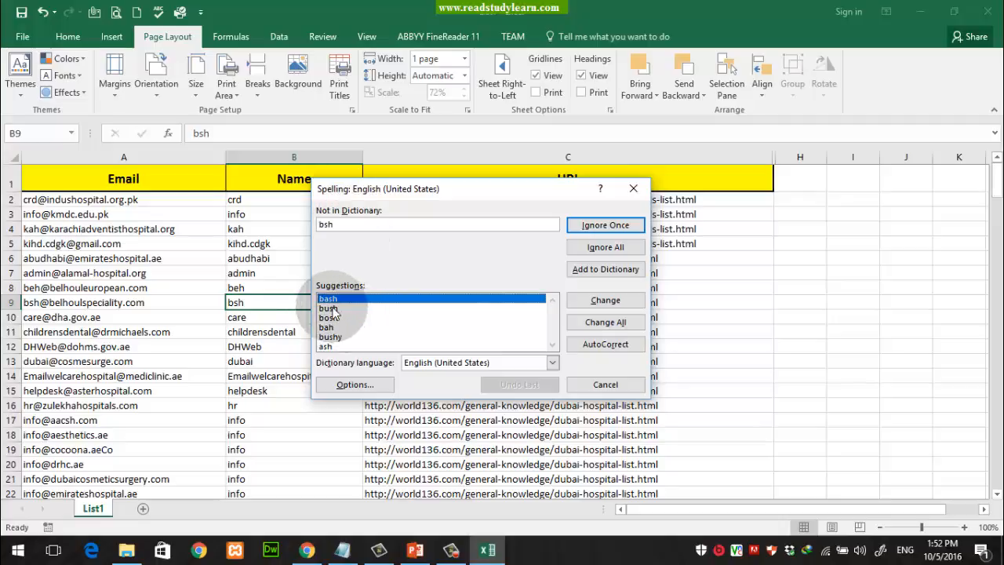
pyautogui.doubleClick(329, 226)
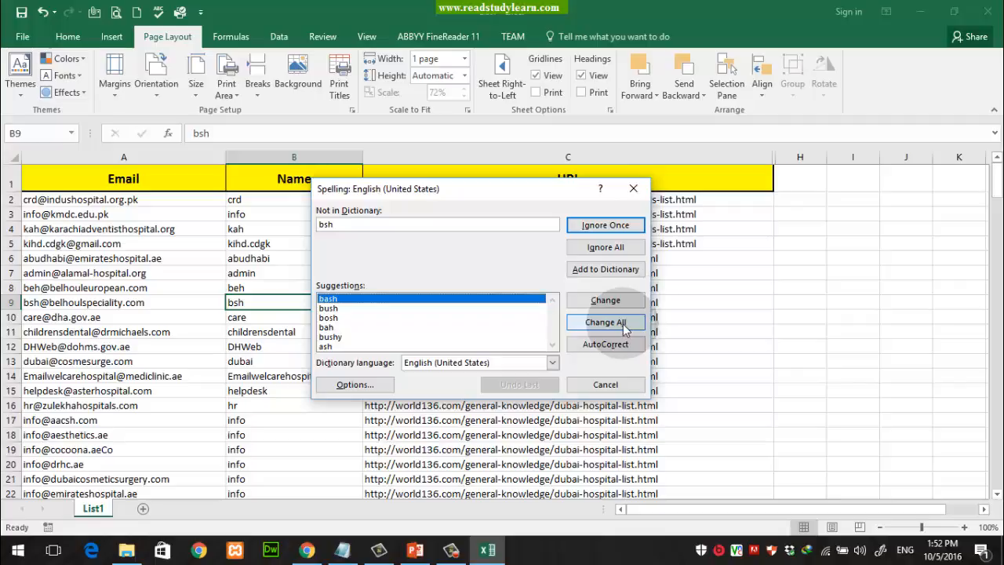
pyautogui.click(613, 232)
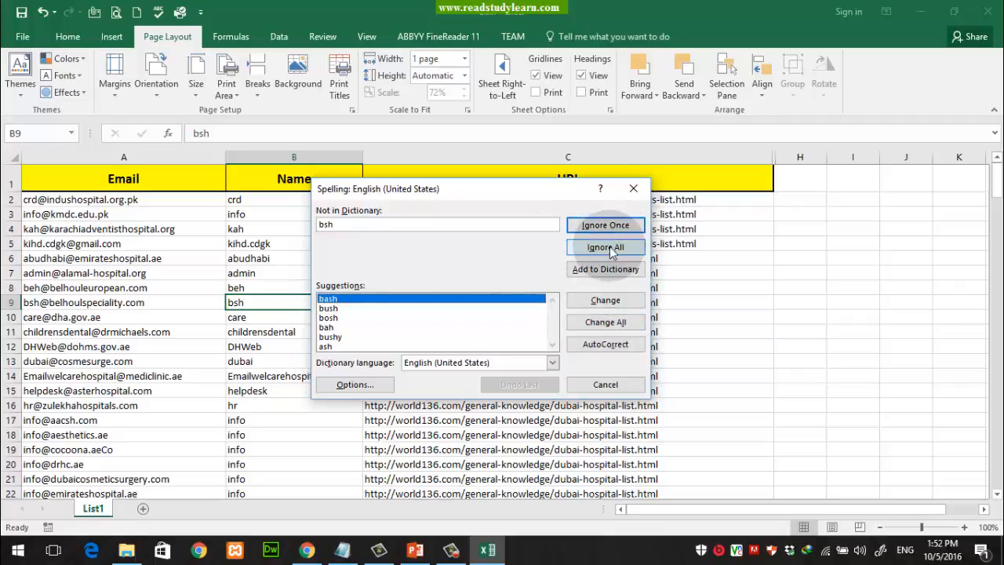
pyautogui.click(613, 248)
pyautogui.click(613, 250)
pyautogui.click(612, 249)
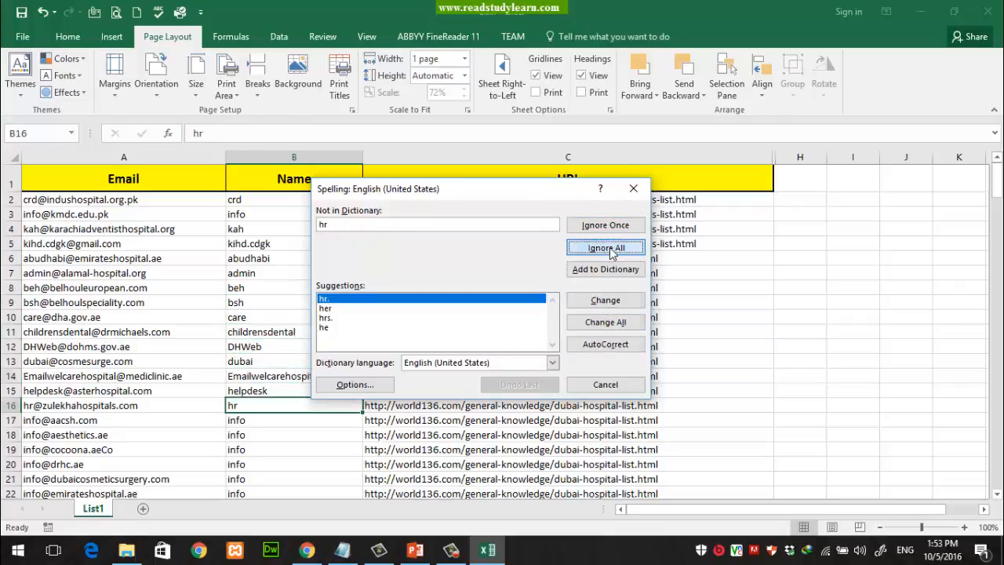
pyautogui.click(611, 249)
pyautogui.click(611, 248)
pyautogui.click(611, 249)
pyautogui.click(611, 249)
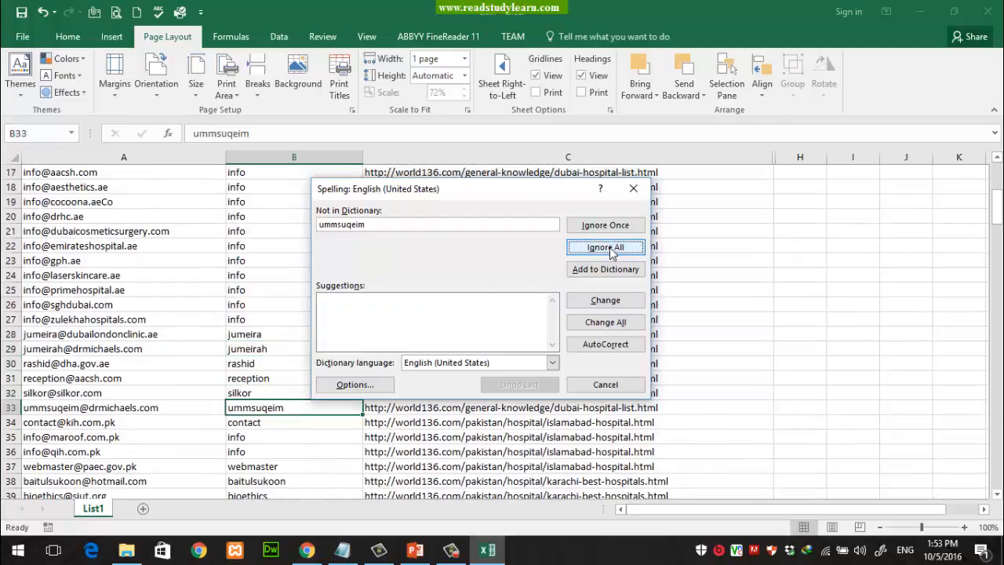
pyautogui.click(611, 248)
pyautogui.click(608, 248)
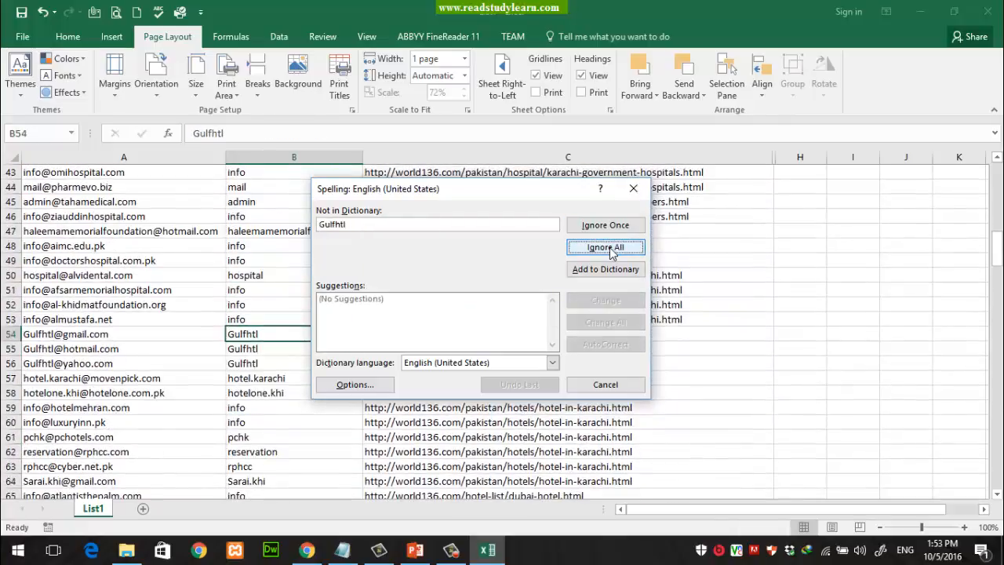
pyautogui.click(609, 248)
pyautogui.click(608, 248)
pyautogui.click(611, 250)
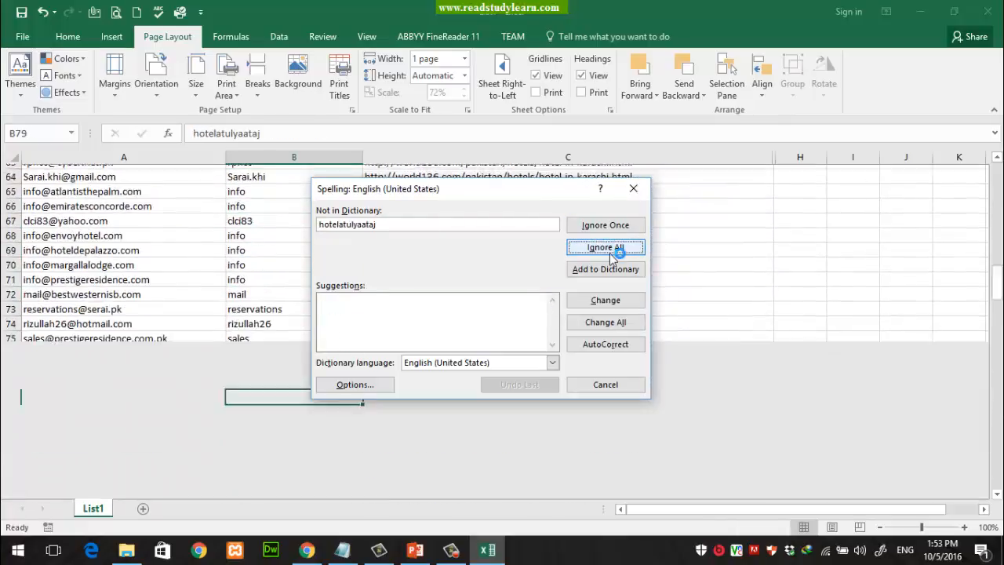
pyautogui.click(610, 249)
pyautogui.click(611, 250)
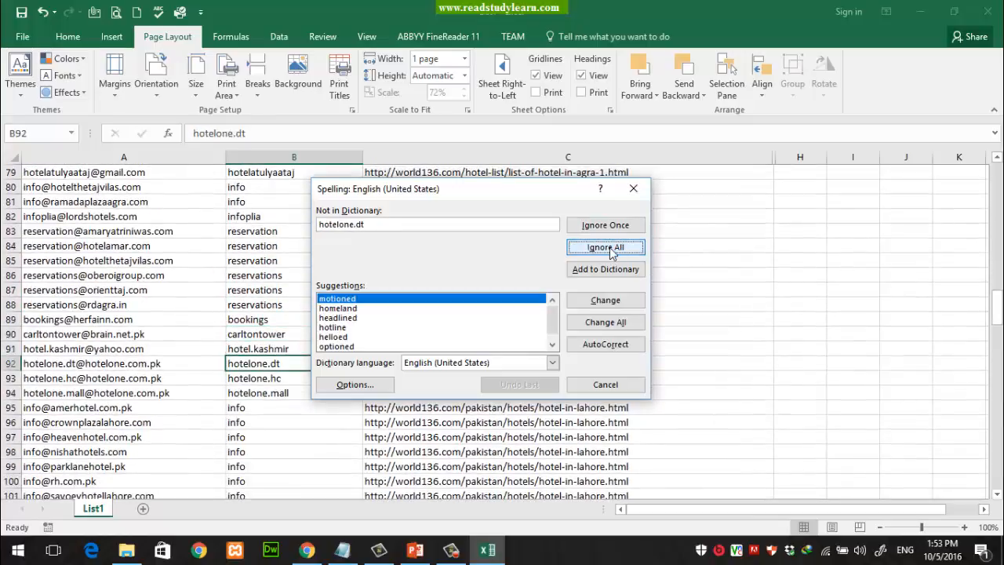
pyautogui.click(610, 249)
pyautogui.click(610, 249)
pyautogui.click(610, 250)
pyautogui.click(610, 249)
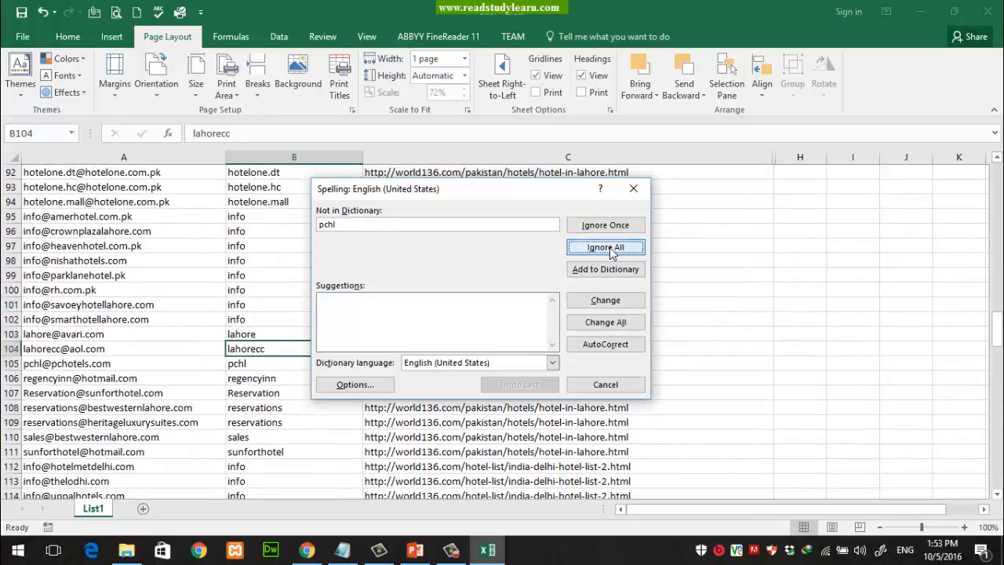
pyautogui.click(609, 250)
pyautogui.click(610, 248)
pyautogui.click(610, 248)
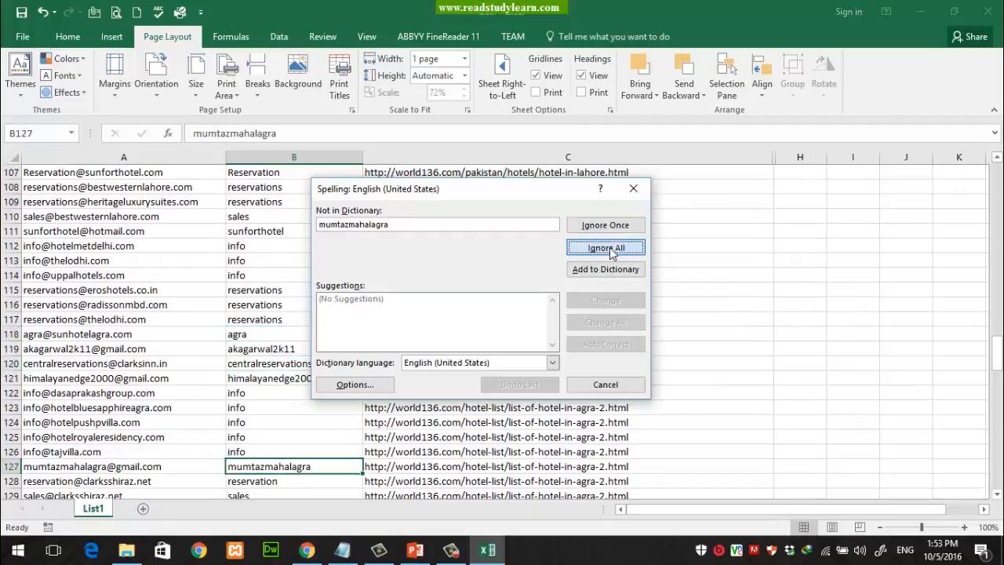
pyautogui.click(610, 248)
pyautogui.click(610, 248)
pyautogui.click(610, 248)
pyautogui.click(609, 248)
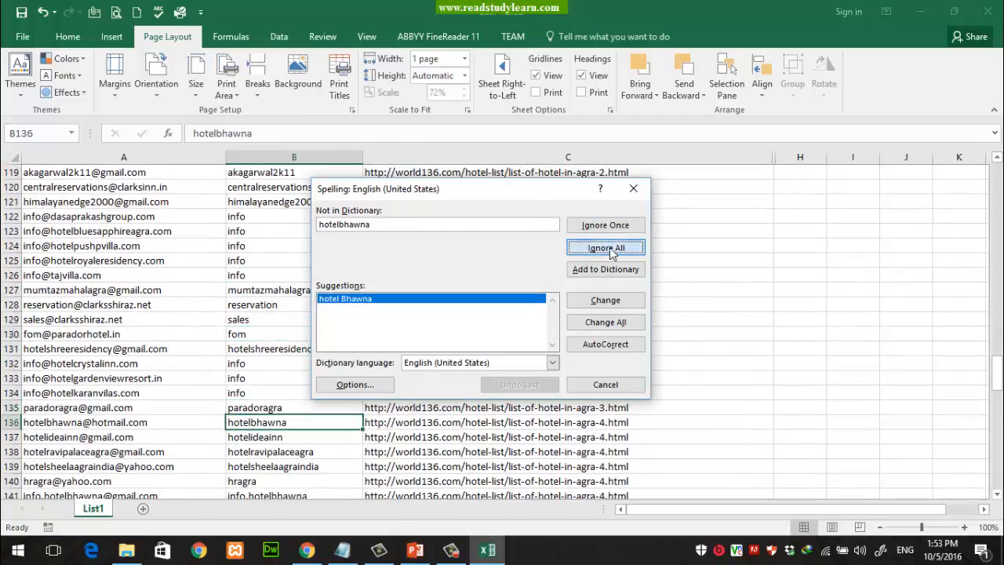
pyautogui.click(610, 248)
pyautogui.click(610, 248)
pyautogui.click(609, 248)
pyautogui.click(610, 247)
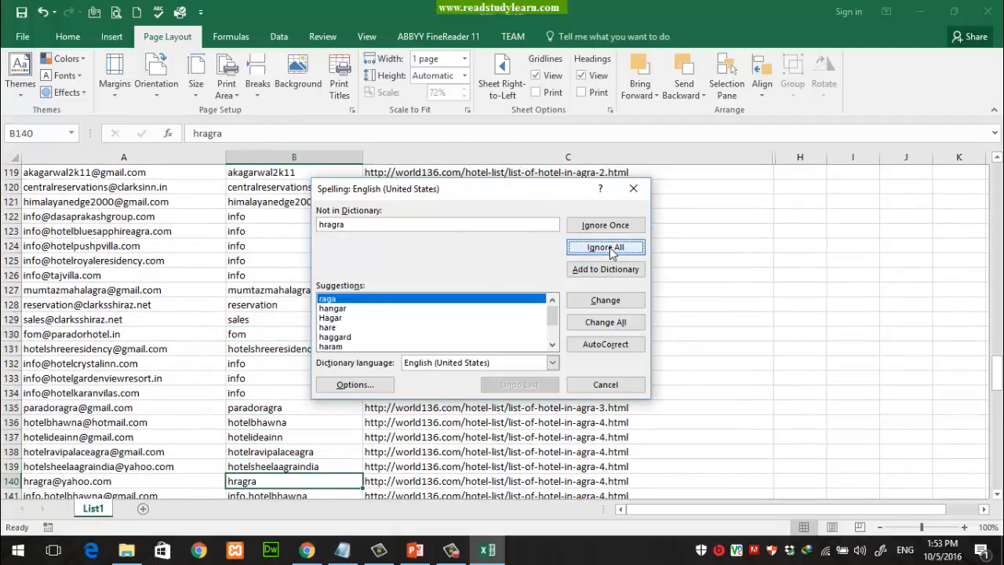
pyautogui.click(610, 248)
pyautogui.click(610, 248)
pyautogui.click(610, 248)
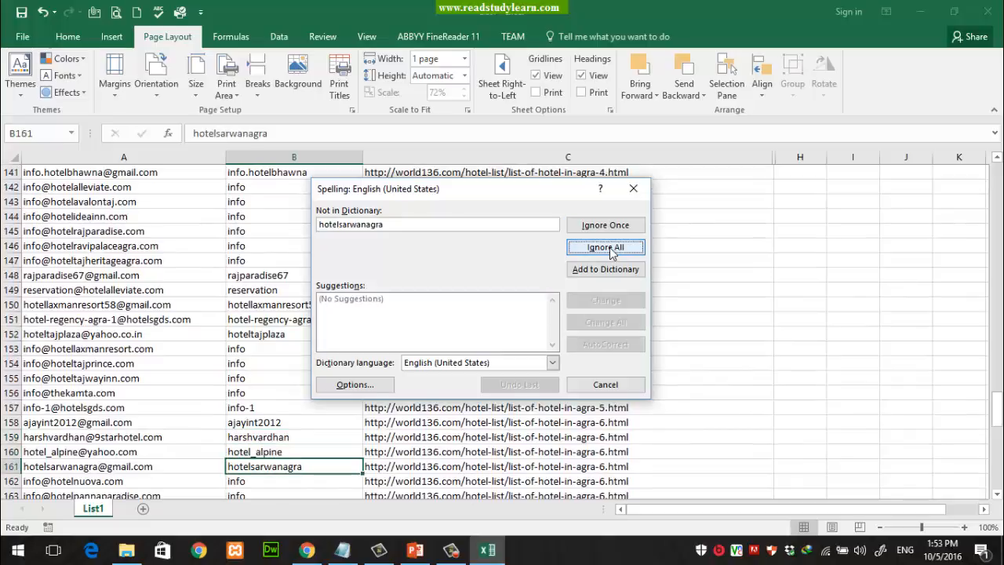
pyautogui.click(610, 248)
pyautogui.click(609, 248)
pyautogui.click(610, 248)
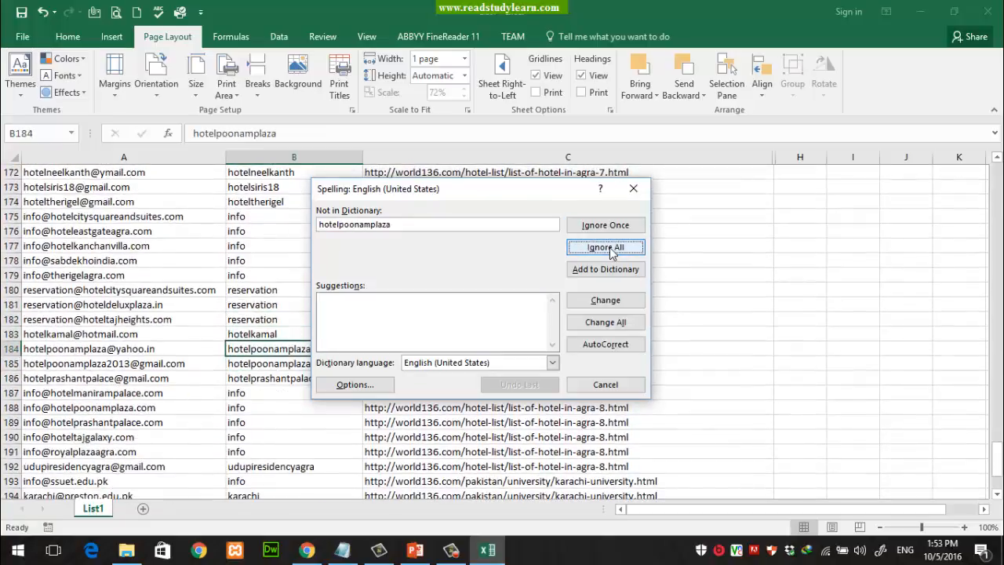
pyautogui.click(610, 248)
pyautogui.click(610, 248)
pyautogui.click(609, 248)
pyautogui.click(610, 247)
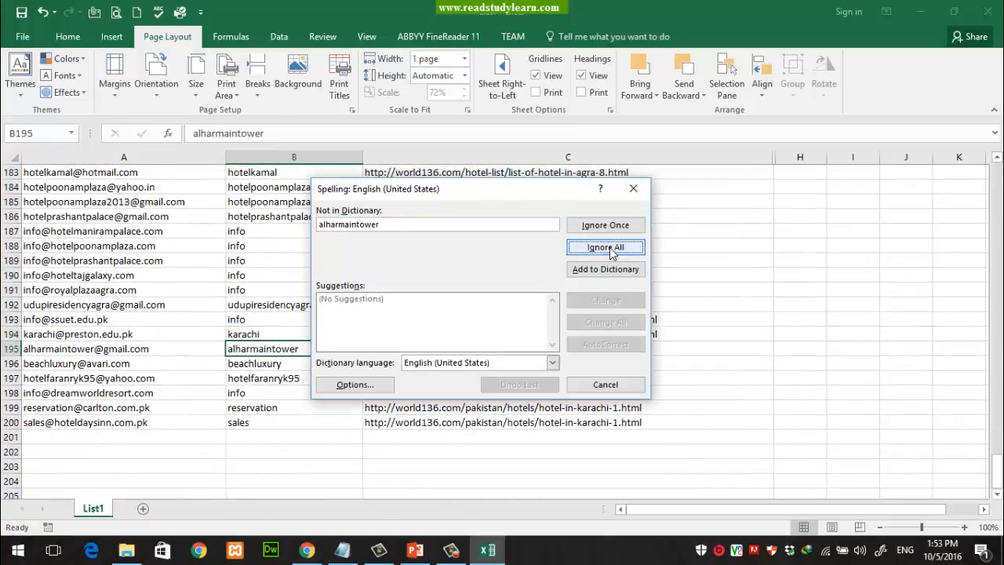
pyautogui.click(610, 248)
pyautogui.click(610, 248)
pyautogui.click(610, 248)
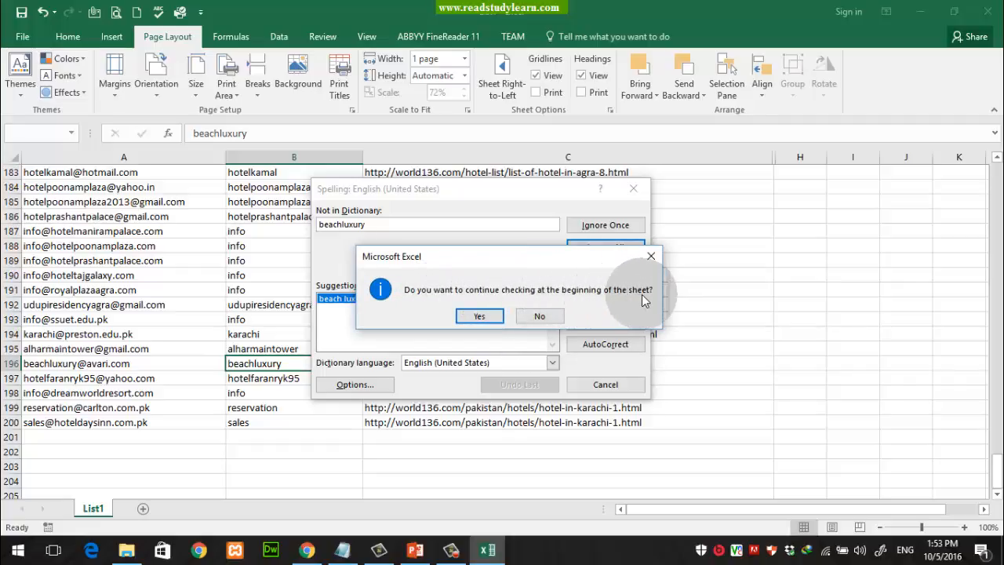
pyautogui.click(540, 316)
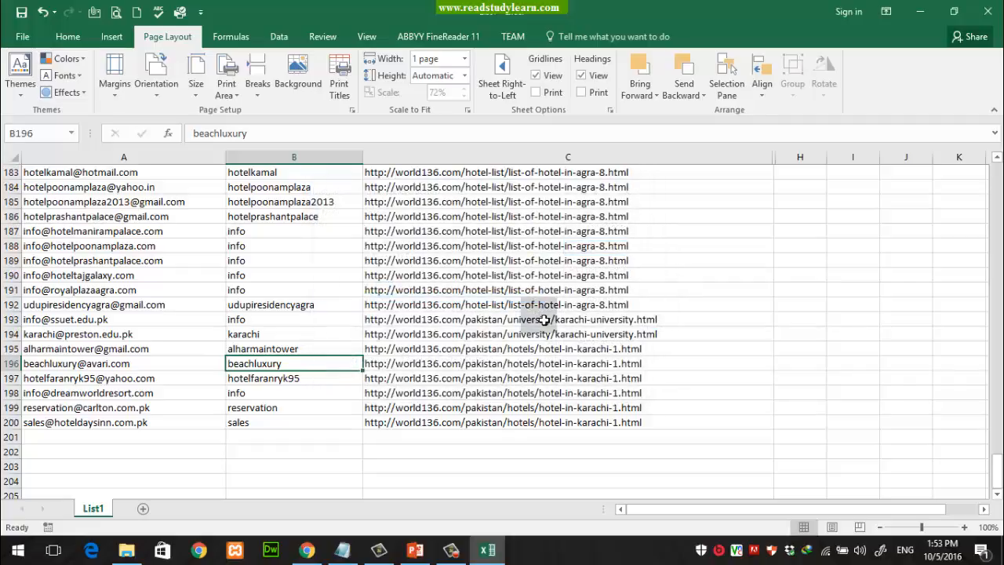
# Return to the start of the email list, locate the Spelling command among the review tools, and switch to the PowerPoint slide show
pyautogui.click(544, 320)
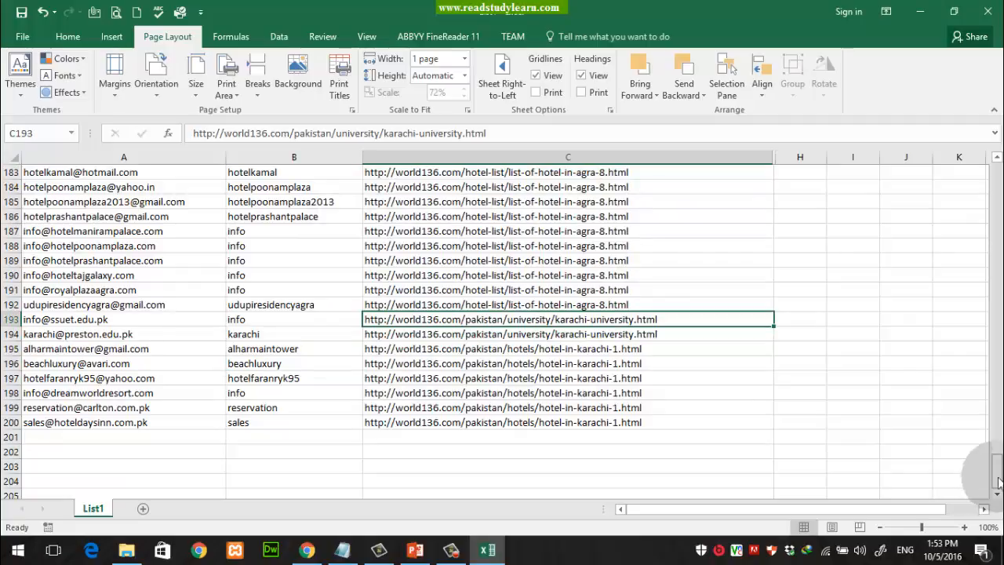
pyautogui.moveTo(997, 469); pyautogui.dragTo(973, 169)
pyautogui.click(287, 291)
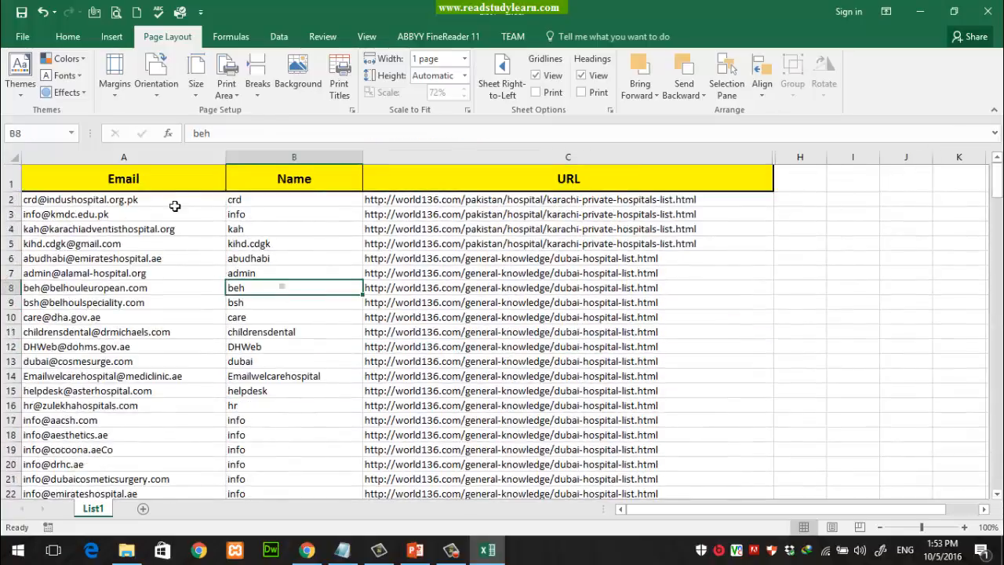
pyautogui.click(67, 39)
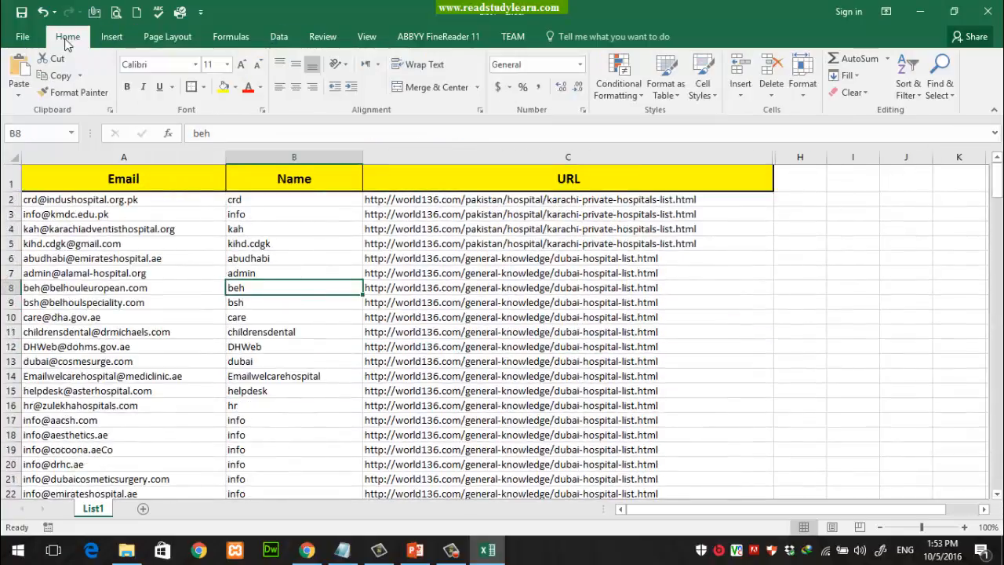
pyautogui.click(366, 37)
pyautogui.click(323, 38)
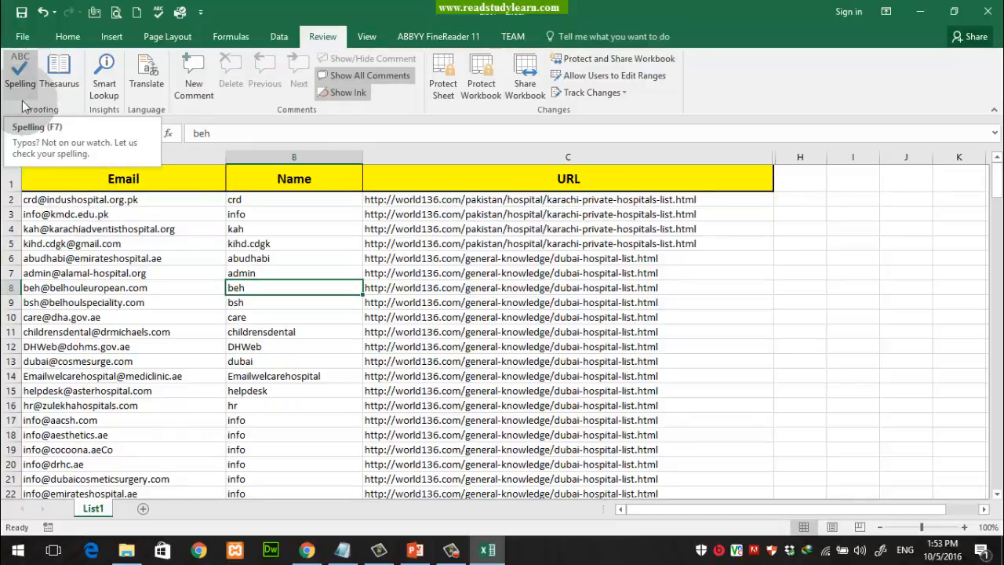
pyautogui.click(524, 306)
pyautogui.hotkey('alt', 'Tab')
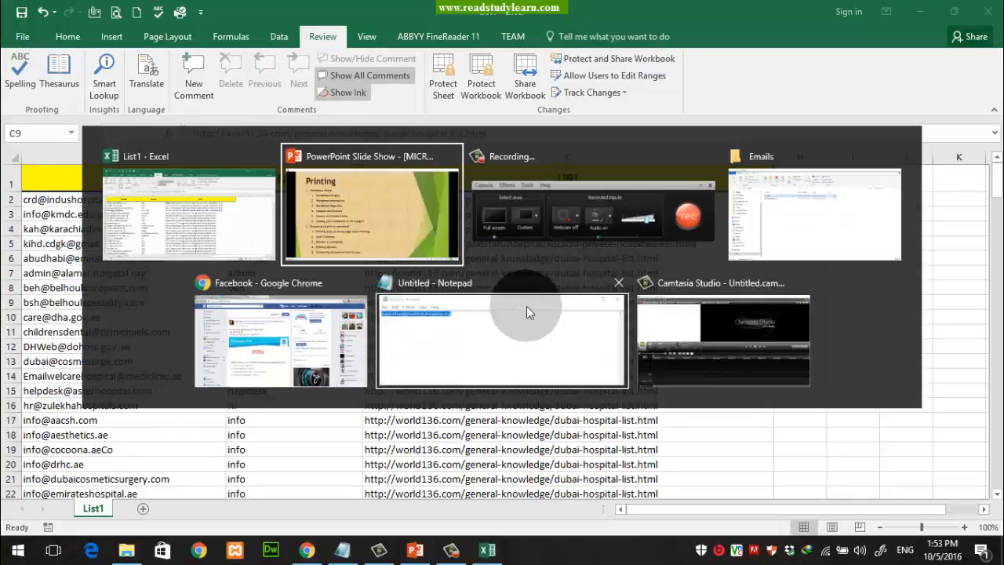
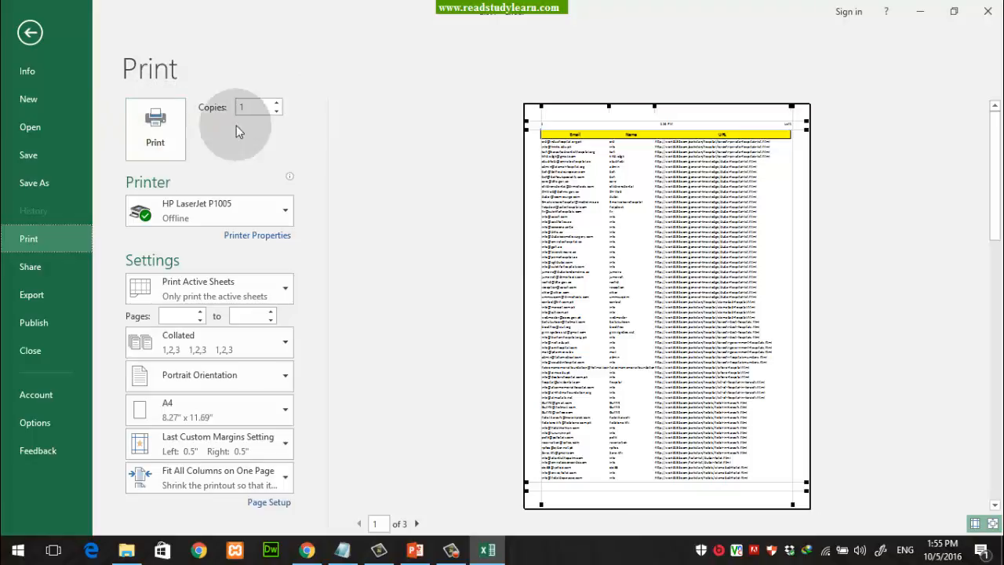
# Examine the copies setting, the available printers and the choices of what to print, keep Print Active Sheets, and close the print preview
pyautogui.click(252, 110)
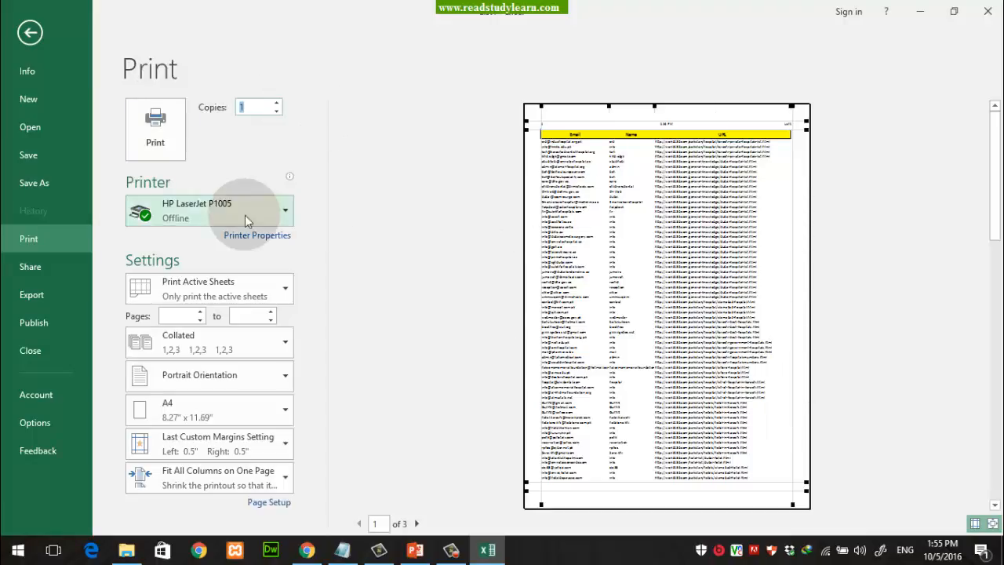
pyautogui.click(284, 211)
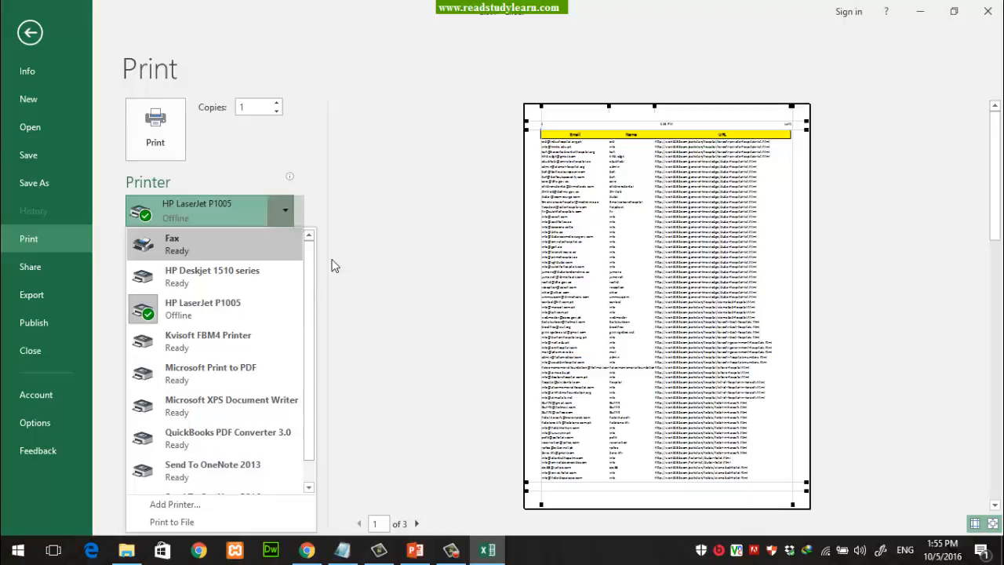
pyautogui.moveTo(309, 258)
pyautogui.mouseDown()
pyautogui.moveTo(312, 312)
pyautogui.moveTo(309, 239)
pyautogui.mouseUp()
pyautogui.click(314, 210)
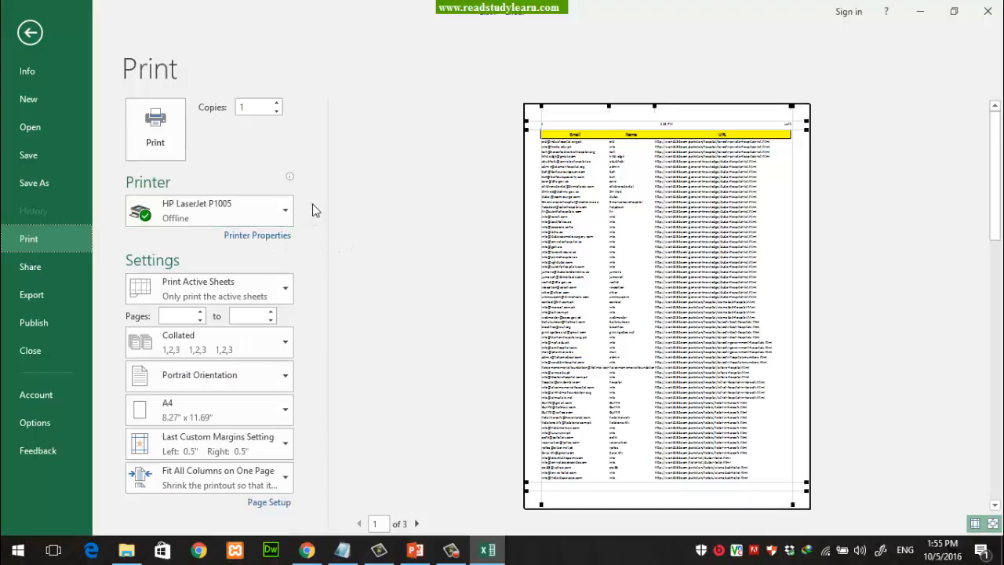
pyautogui.scroll(-1, 365, 228)
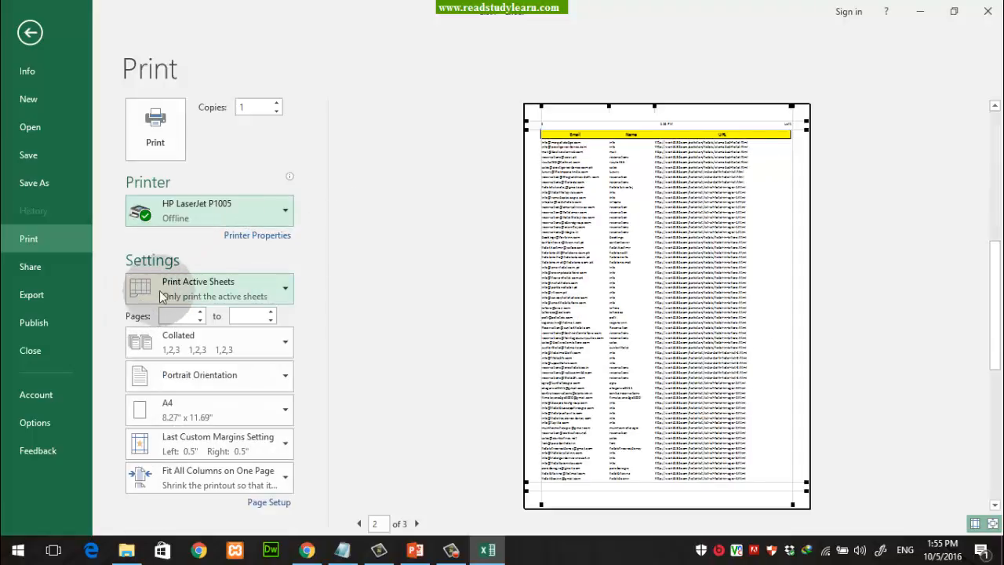
pyautogui.click(253, 287)
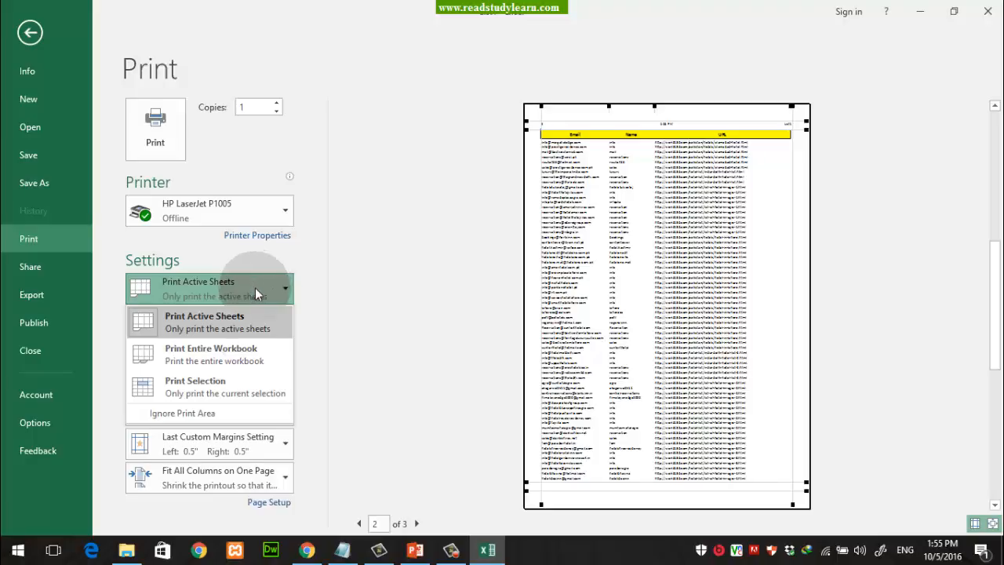
pyautogui.click(253, 330)
pyautogui.press('Escape')
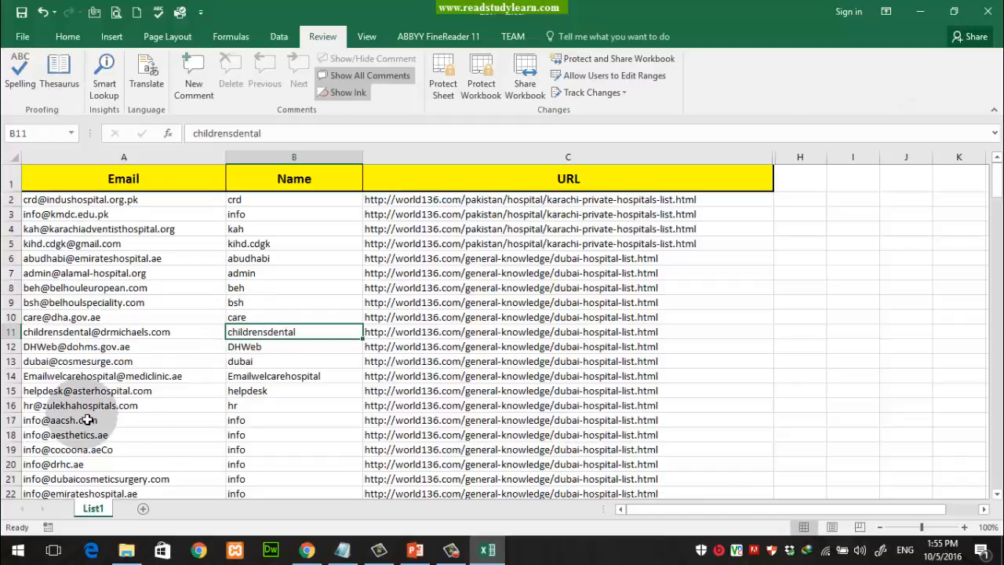
# Add a new blank worksheet after List1 in the workbook
pyautogui.hotkey('ctrl', 'shift', 'd')
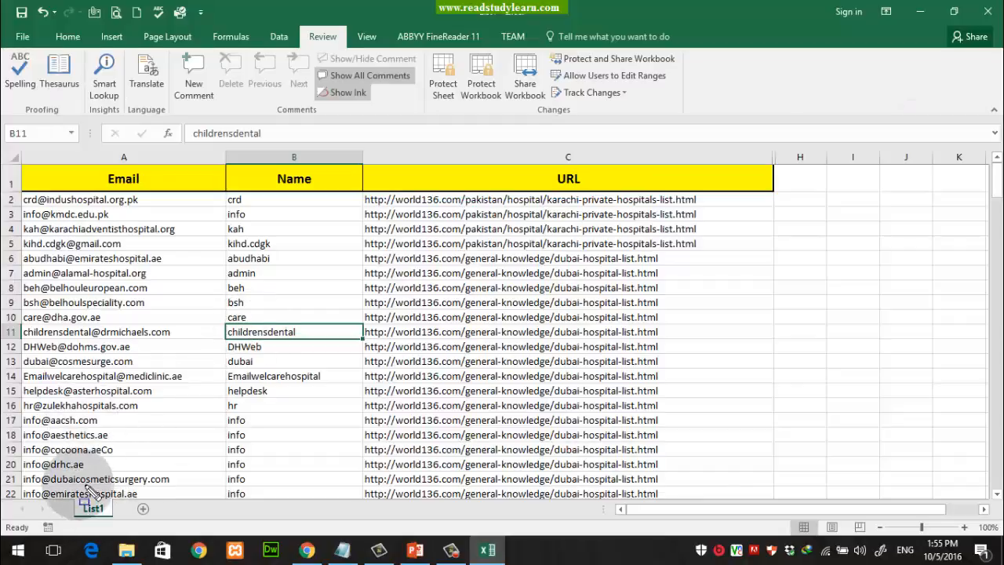
pyautogui.moveTo(65, 464); pyautogui.dragTo(135, 528)
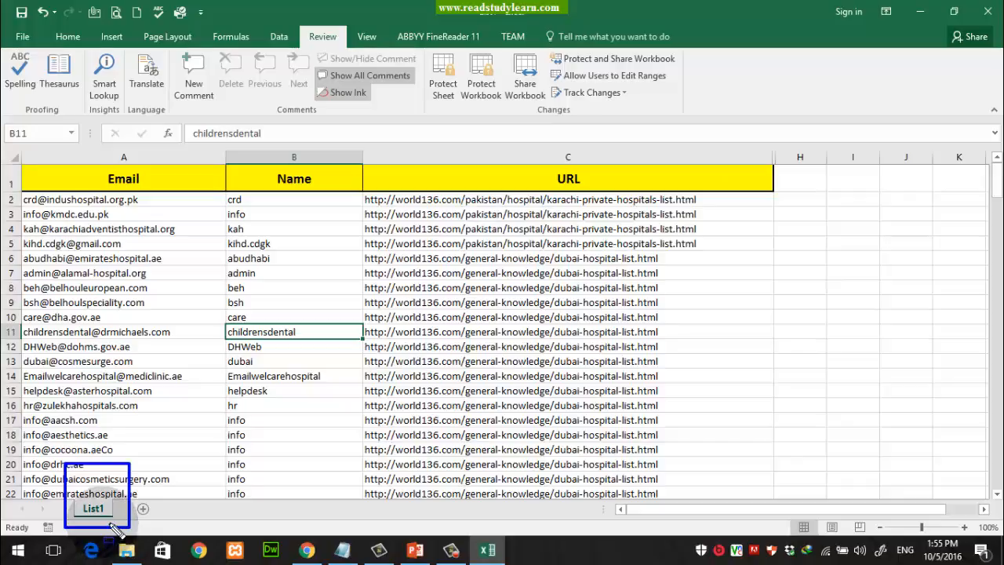
pyautogui.click(143, 508)
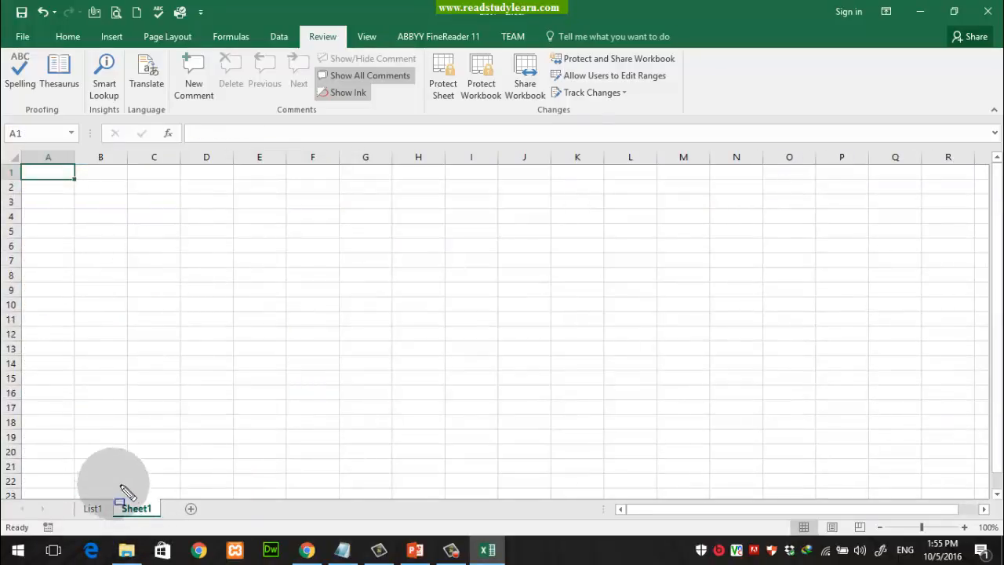
pyautogui.moveTo(102, 469); pyautogui.dragTo(170, 527)
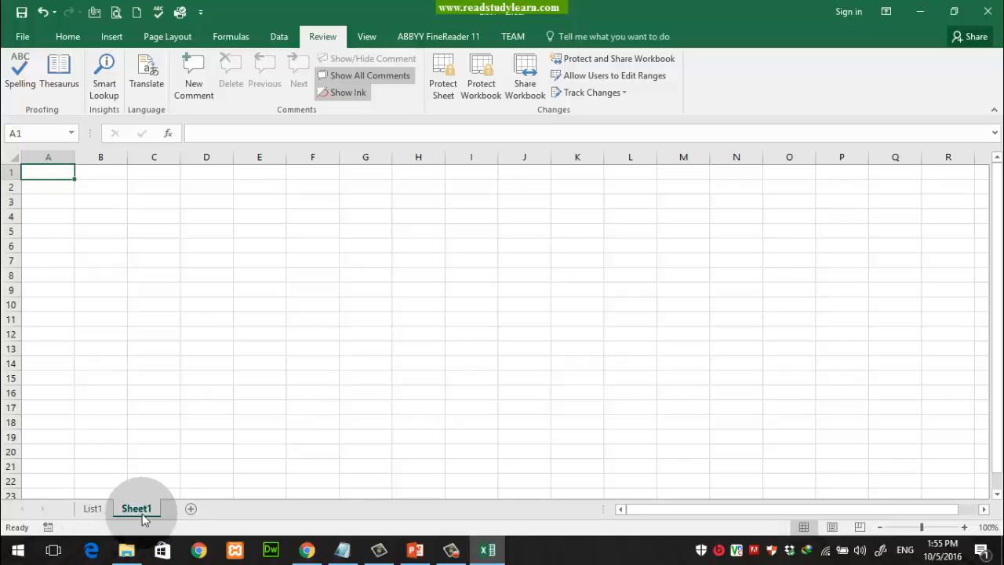
# Return to List1, open its print settings, examine the choices of what to print, including Print Entire Workbook, and close the print view
pyautogui.moveTo(67, 470)
pyautogui.mouseDown()
pyautogui.moveTo(173, 530)
pyautogui.moveTo(165, 518)
pyautogui.moveTo(111, 518)
pyautogui.moveTo(133, 509)
pyautogui.moveTo(117, 511)
pyautogui.mouseUp()
pyautogui.click(100, 510)
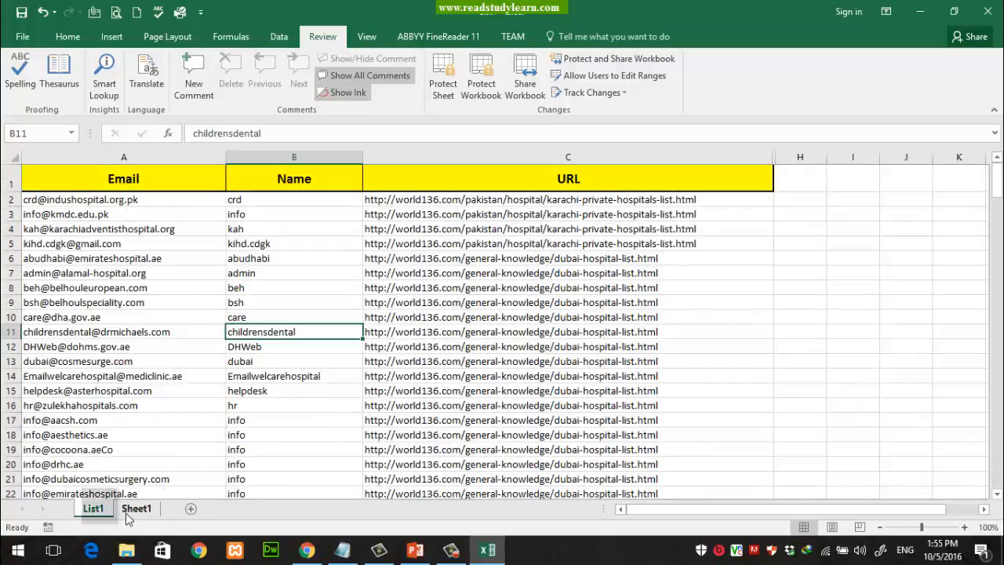
pyautogui.click(22, 36)
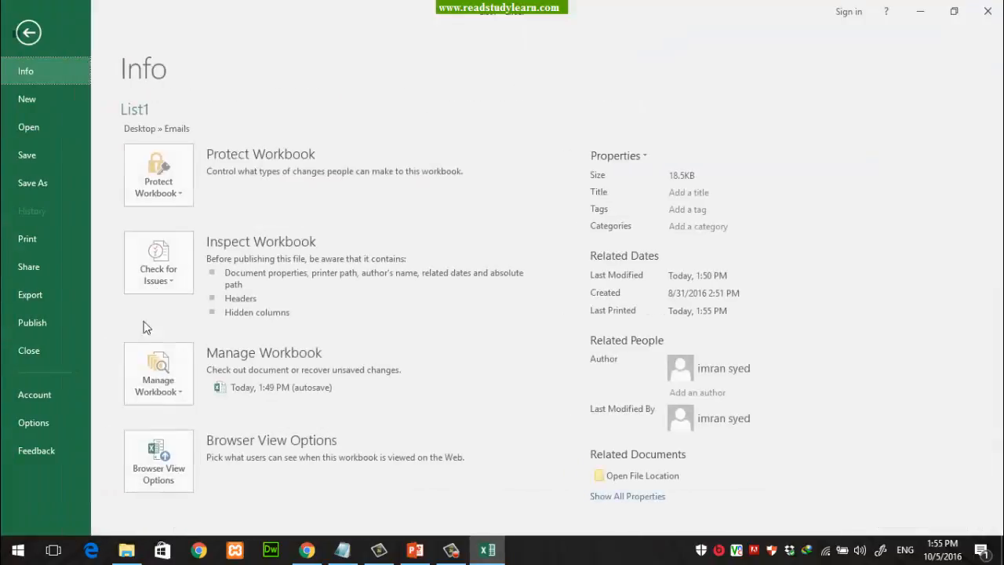
pyautogui.click(31, 238)
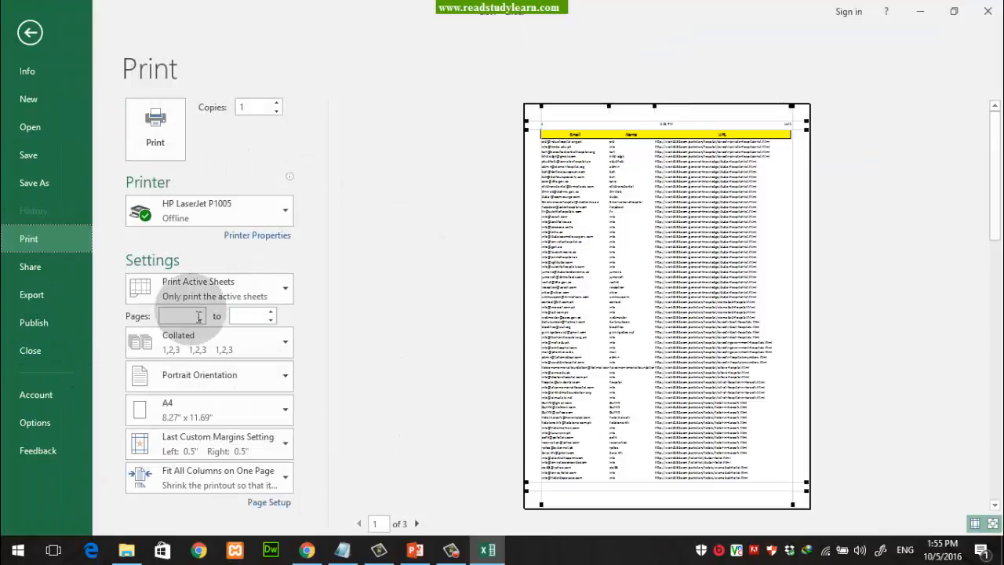
pyautogui.click(239, 292)
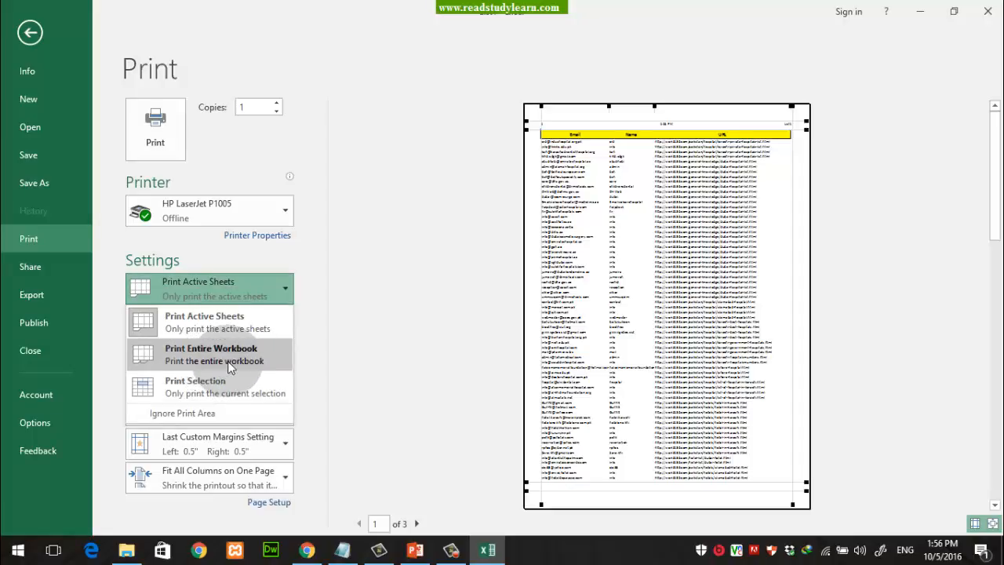
pyautogui.press('Escape')
pyautogui.press('Escape')
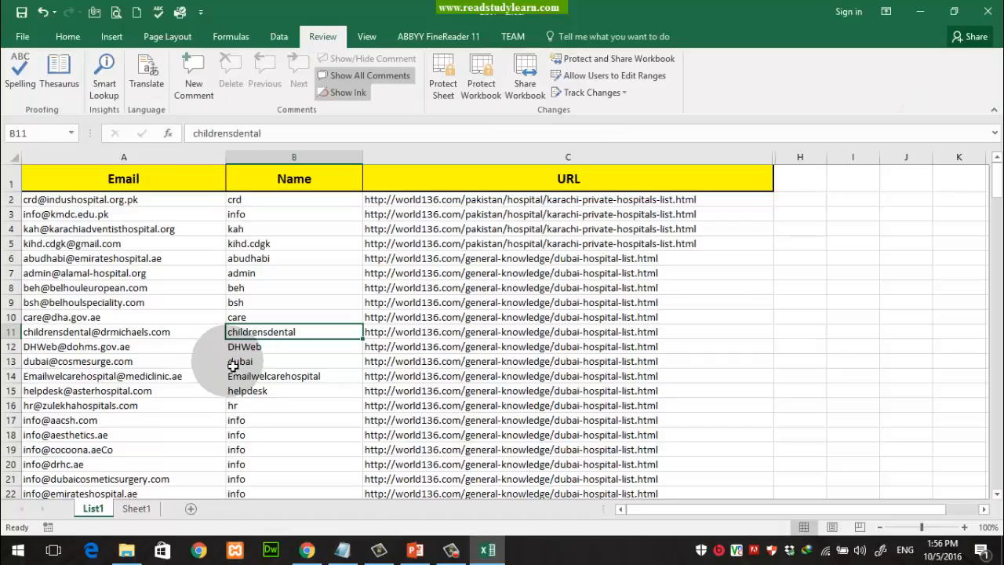
# Switch back and forth between Sheet1 and List1 to compare the workbook's two sheets, ending on List1
pyautogui.click(134, 510)
pyautogui.click(94, 509)
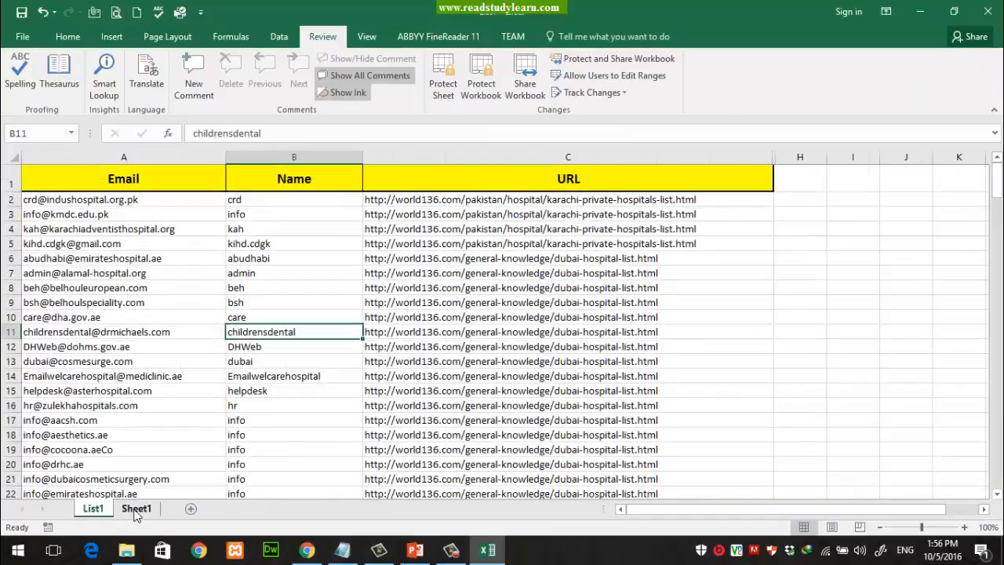
pyautogui.click(136, 510)
pyautogui.click(92, 509)
pyautogui.click(135, 509)
pyautogui.click(92, 509)
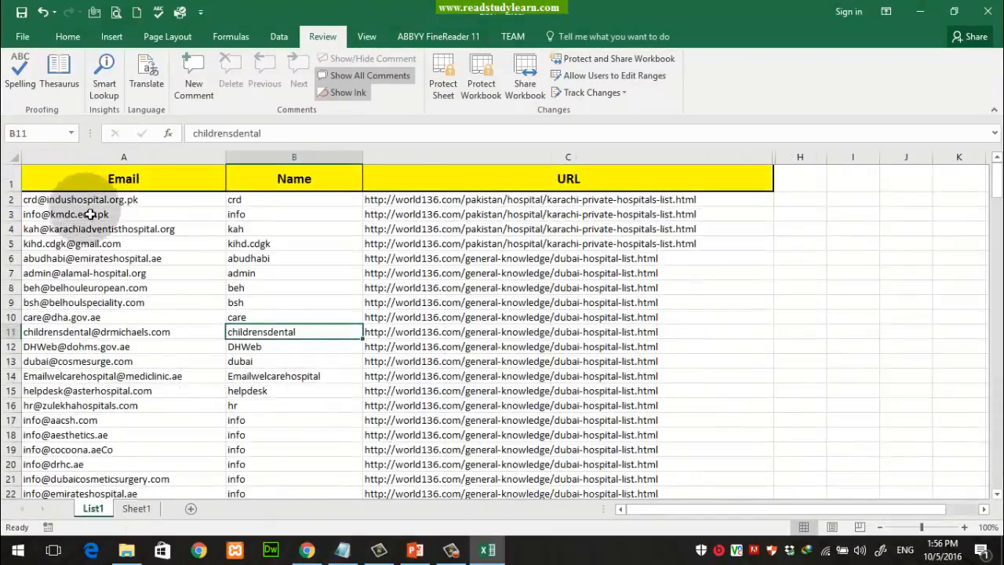
# Examine the Print Selection choice in the print settings, close the print view, and look through the rows of the email list
pyautogui.hotkey('ctrl', 'p')
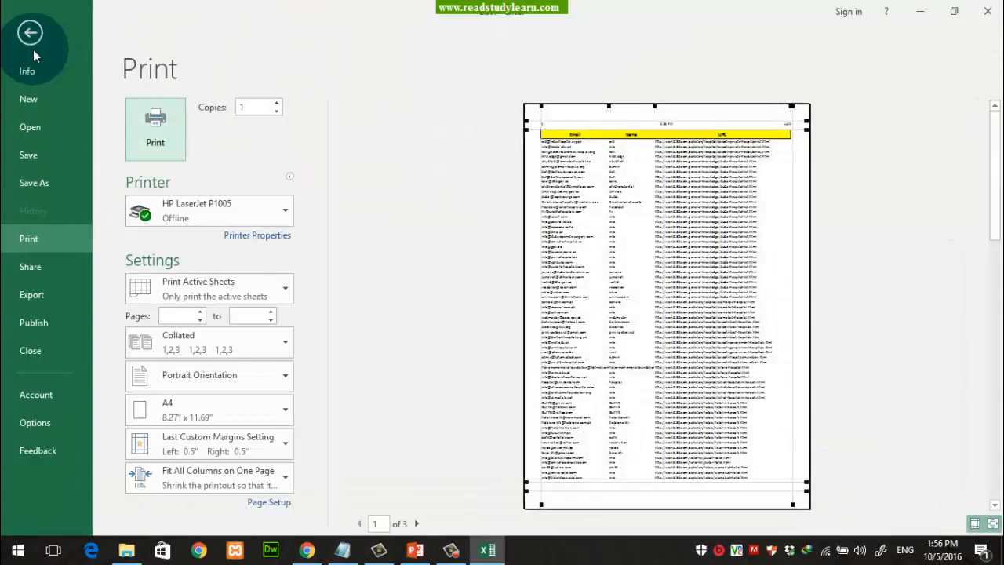
pyautogui.click(241, 295)
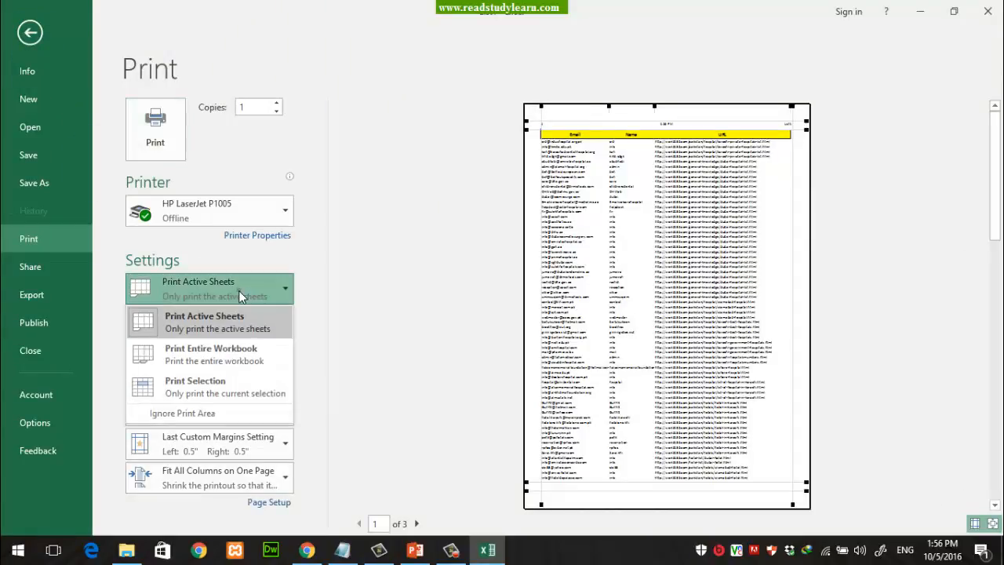
pyautogui.click(225, 389)
pyautogui.press('Escape')
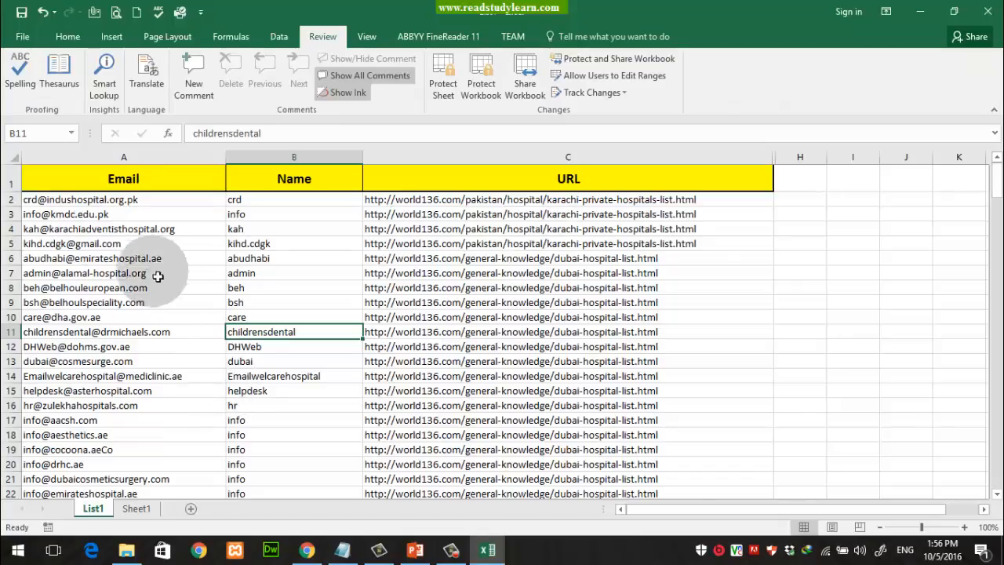
pyautogui.scroll(-3, 527, 269)
pyautogui.scroll(-8, 527, 269)
pyautogui.scroll(10, 523, 262)
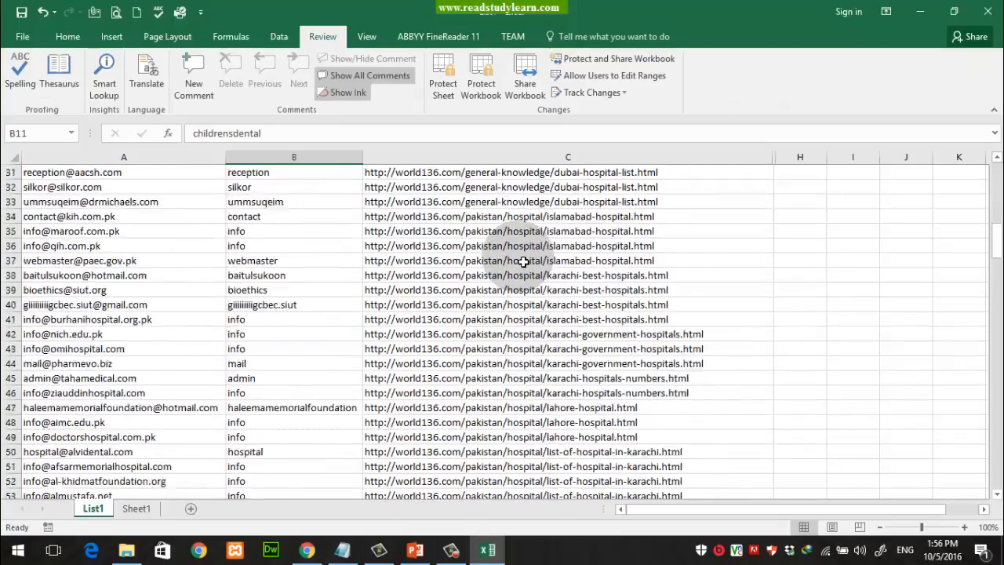
# Examine the page count and first page in List1's print preview, and return to the worksheet
pyautogui.hotkey('ctrl', 'p')
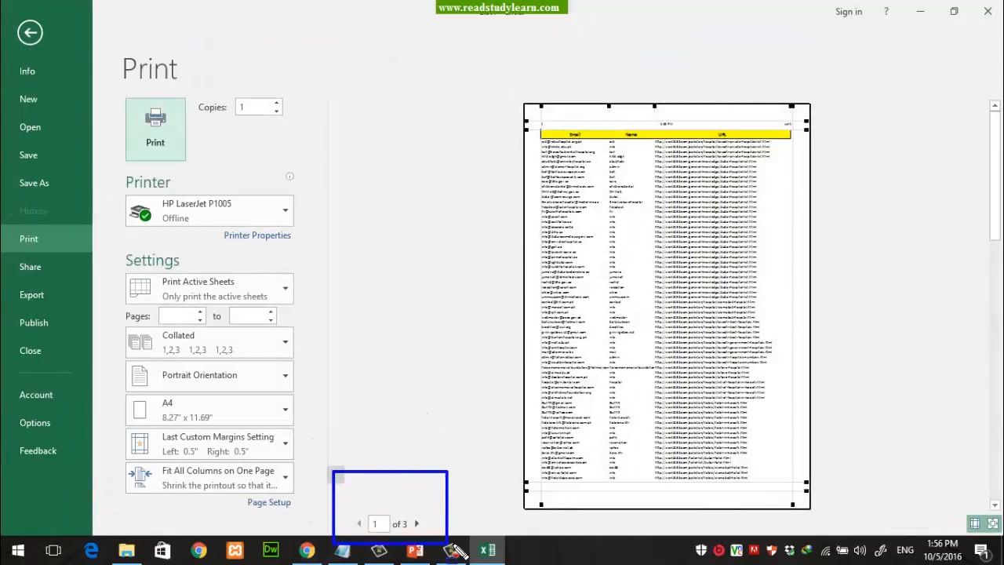
pyautogui.click(550, 506)
pyautogui.moveTo(502, 84)
pyautogui.mouseDown()
pyautogui.moveTo(844, 541)
pyautogui.moveTo(846, 524)
pyautogui.mouseUp()
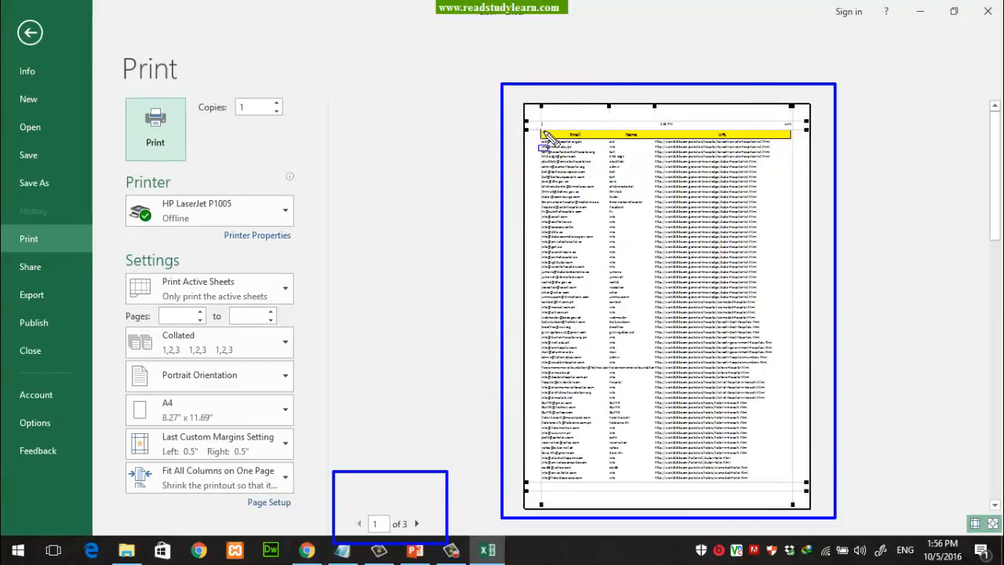
pyautogui.moveTo(537, 128)
pyautogui.mouseDown()
pyautogui.moveTo(717, 314)
pyautogui.moveTo(796, 358)
pyautogui.mouseUp()
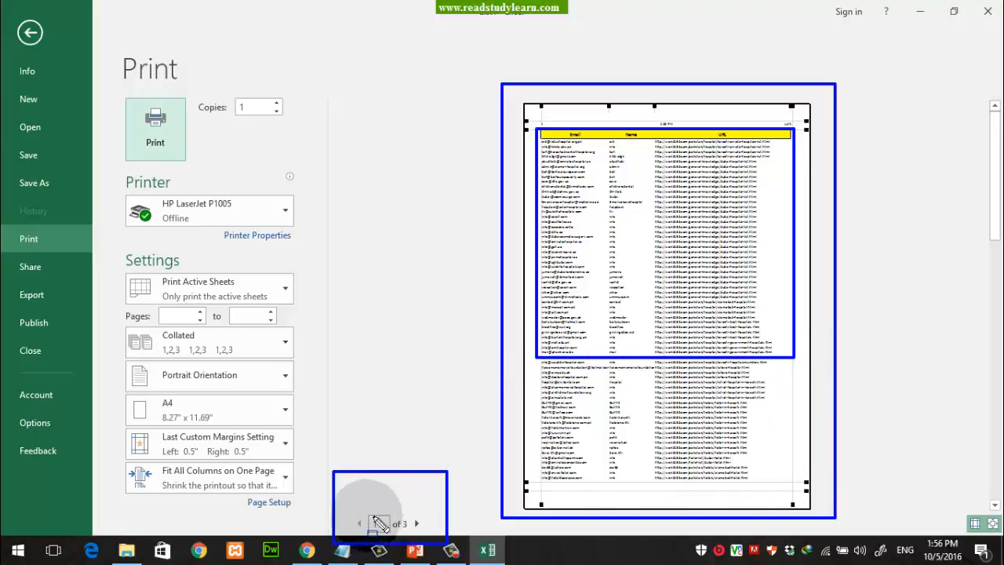
pyautogui.press('Escape')
pyautogui.press('Escape')
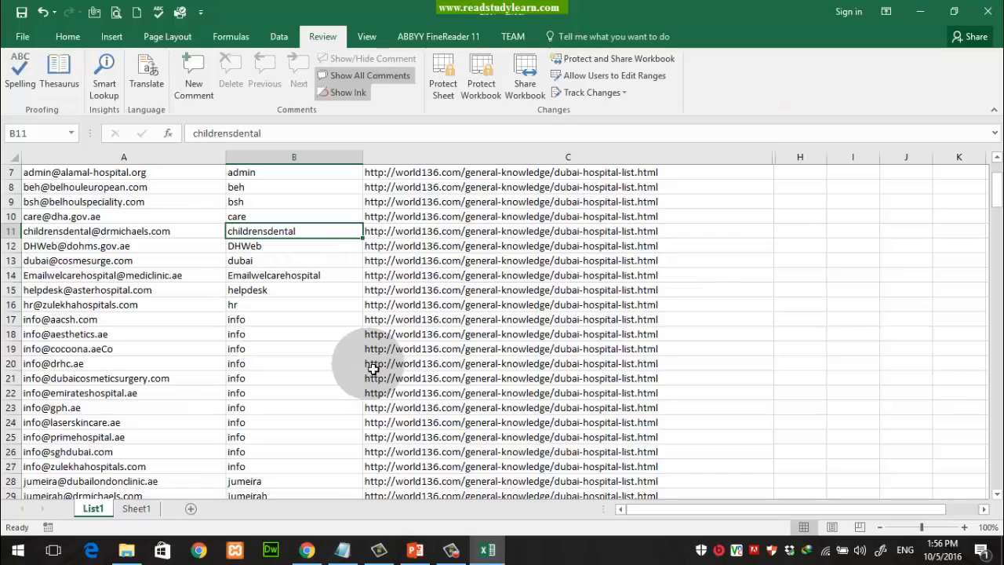
# Select the range A1 to C40 of the email list, from the Email header through the URL column
pyautogui.scroll(2, 374, 369)
pyautogui.click(93, 179)
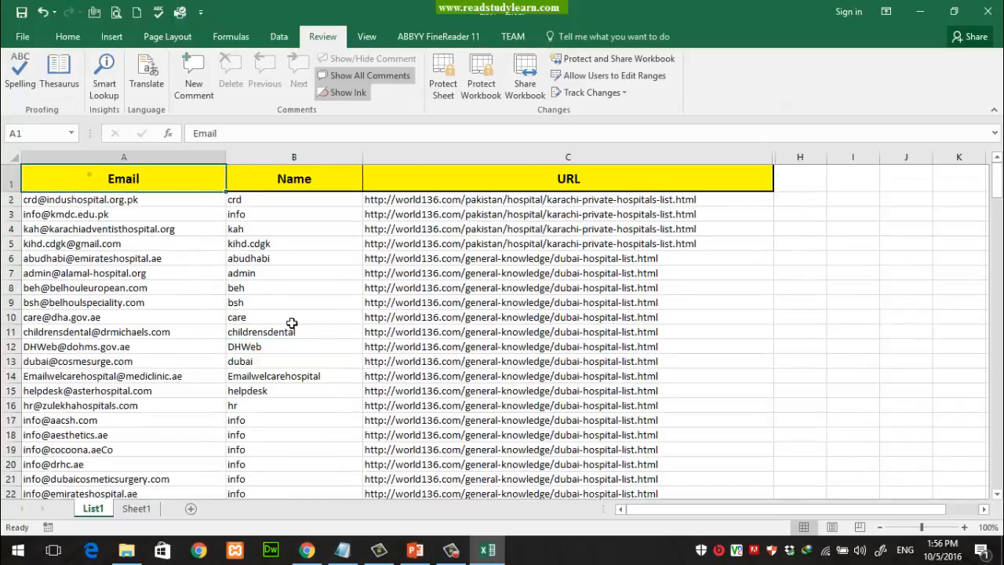
pyautogui.scroll(-7, 601, 381)
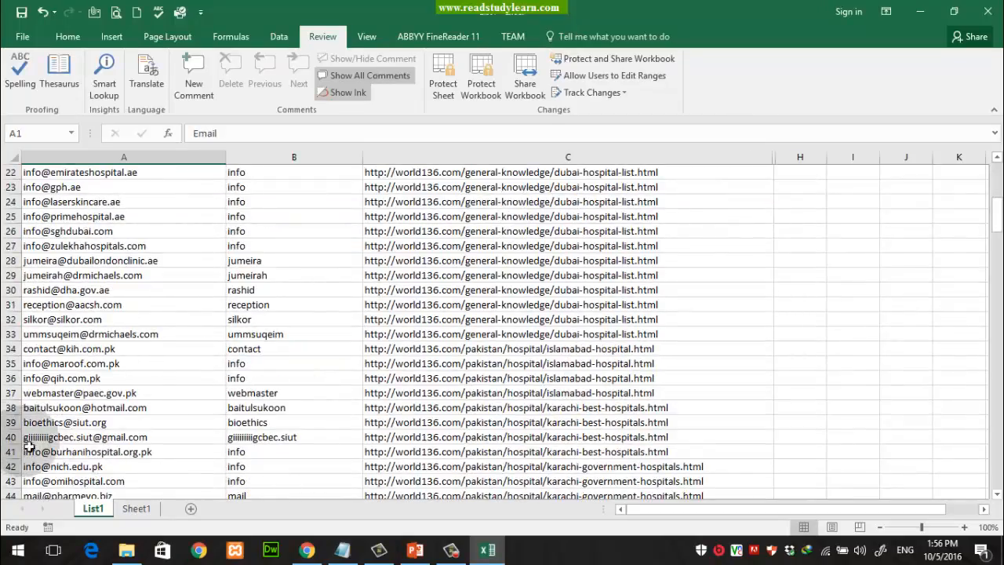
pyautogui.keyDown('shift'); pyautogui.click(510, 439); pyautogui.keyUp('shift')
pyautogui.scroll(6, 597, 440)
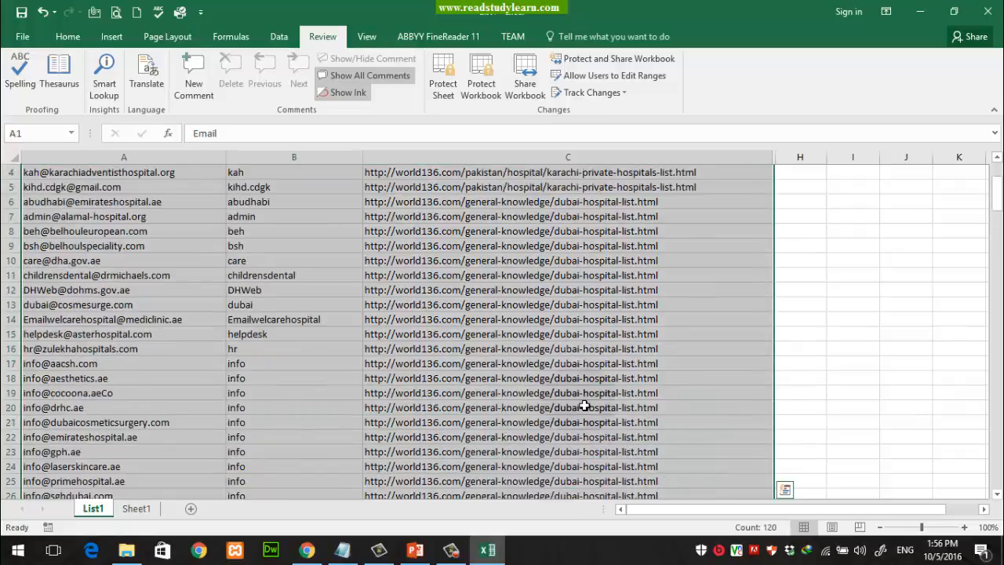
pyautogui.scroll(1, 585, 405)
pyautogui.scroll(-18, 585, 405)
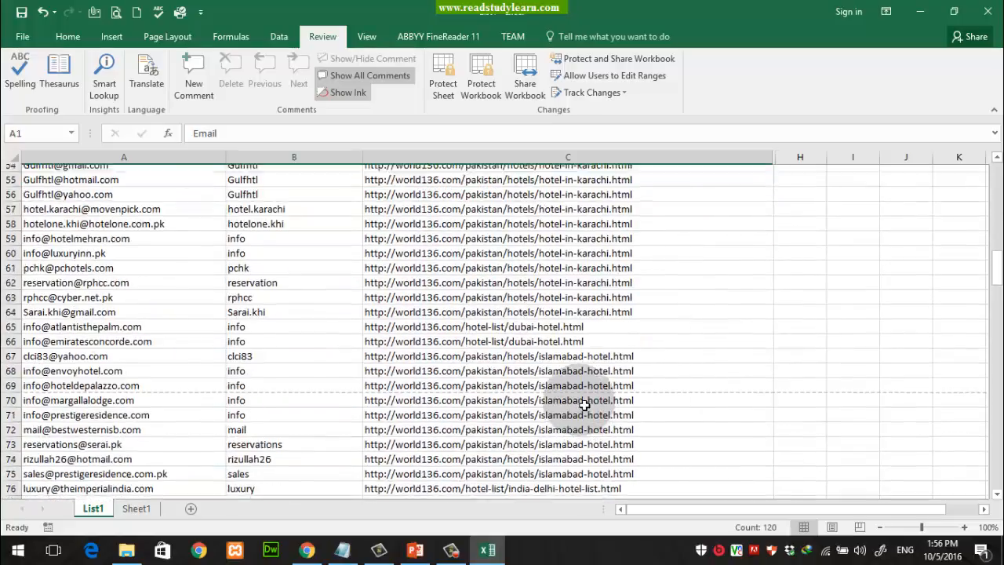
pyautogui.scroll(18, 584, 405)
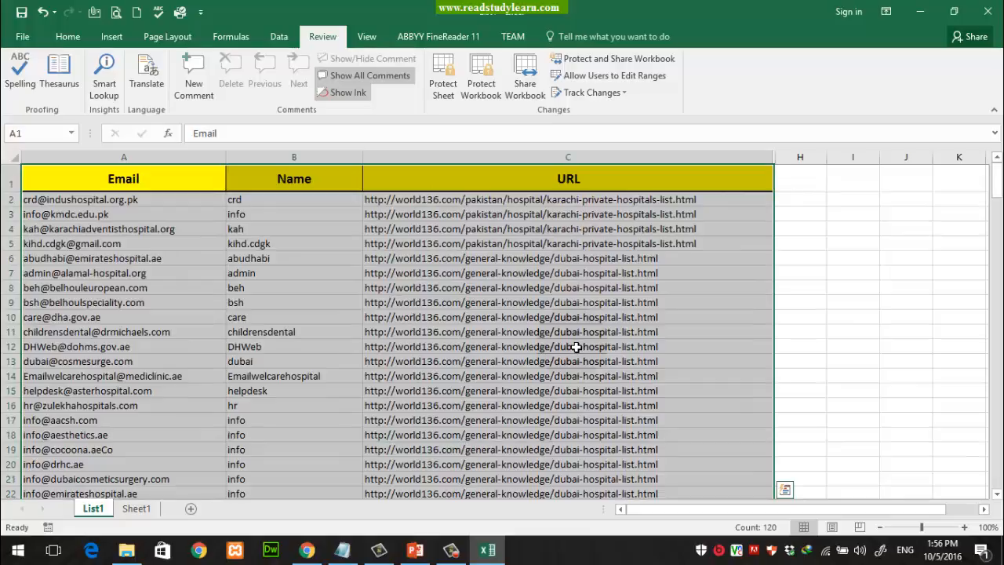
# Preview the selected range with Print Selection, check the page count and page contents, and set the print scope back to Print Active Sheets
pyautogui.hotkey('ctrl', 'p')
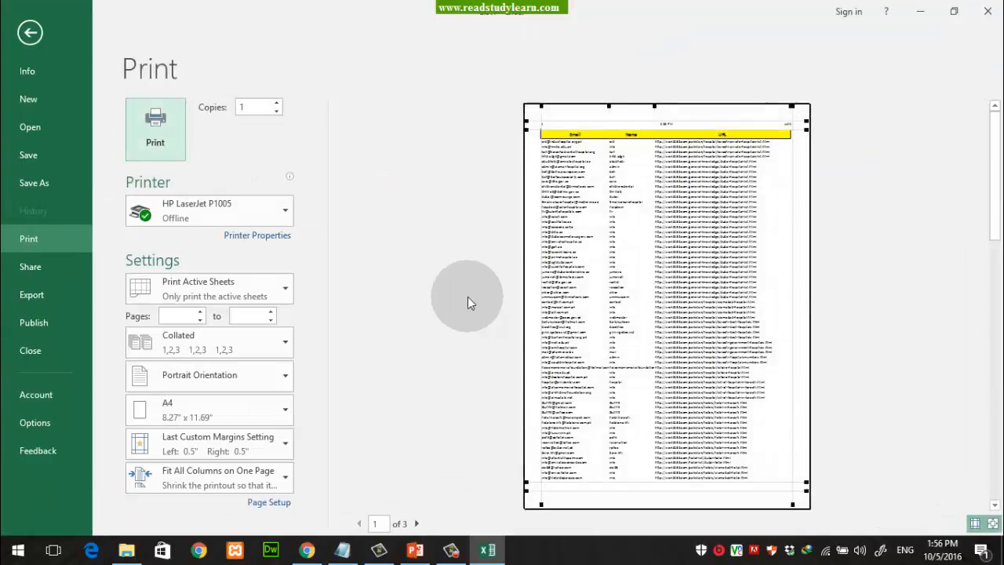
pyautogui.click(212, 297)
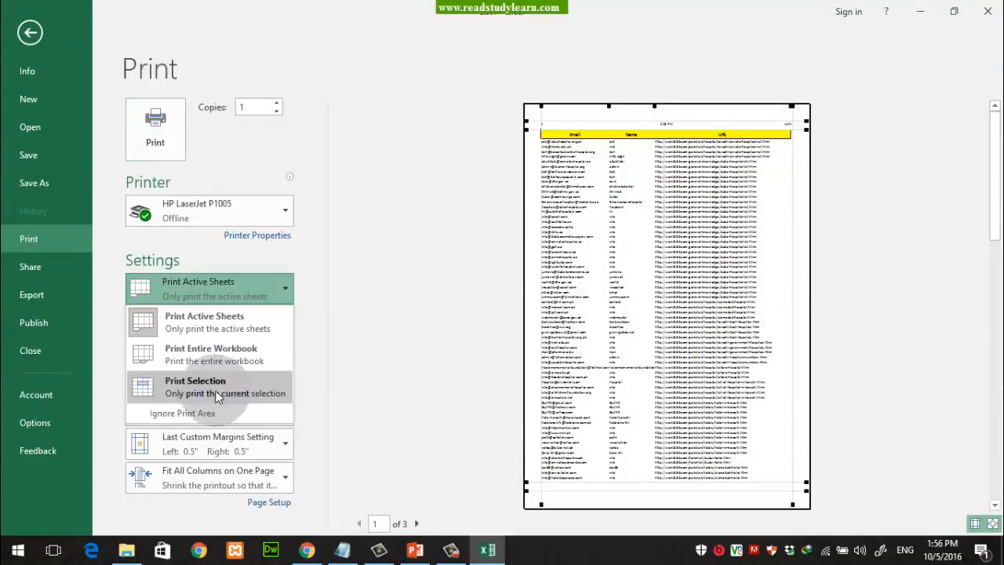
pyautogui.click(167, 392)
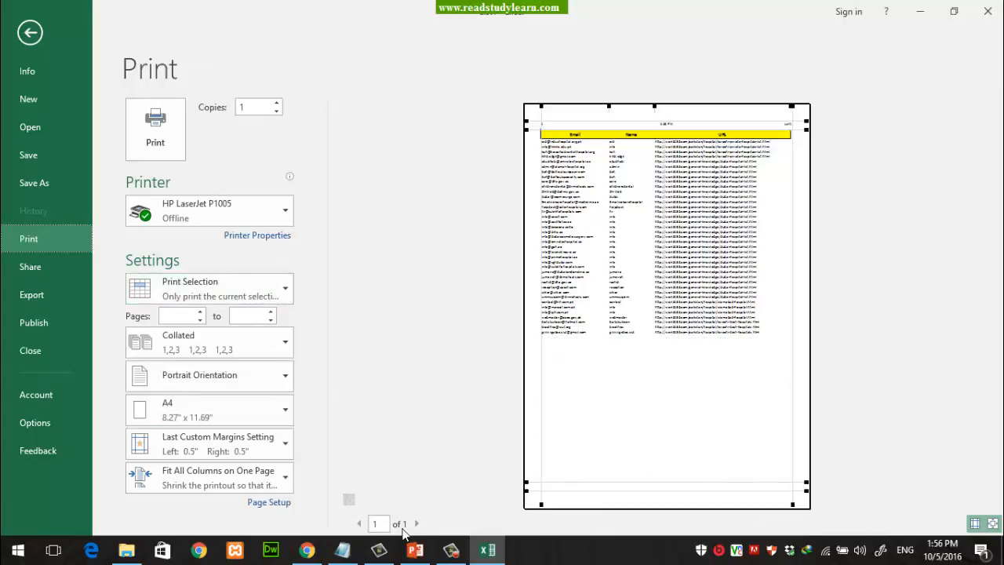
pyautogui.moveTo(342, 488); pyautogui.dragTo(436, 543)
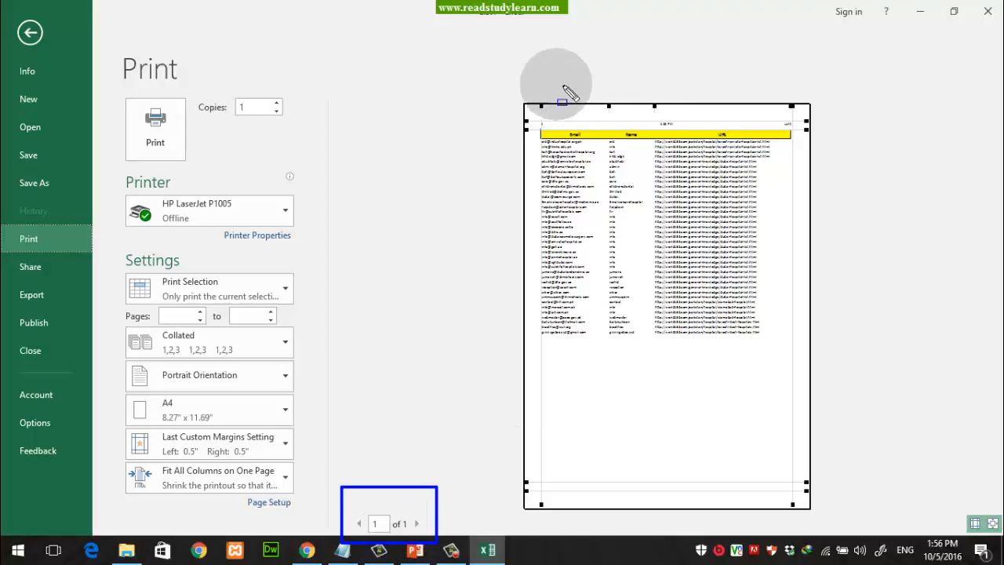
pyautogui.moveTo(513, 83)
pyautogui.mouseDown()
pyautogui.moveTo(706, 294)
pyautogui.moveTo(850, 398)
pyautogui.mouseUp()
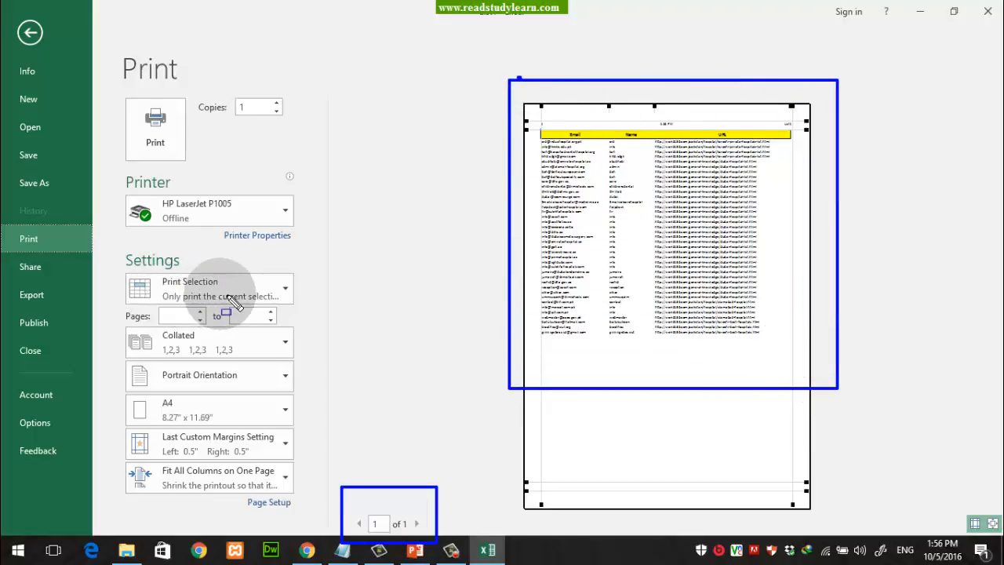
pyautogui.press('Escape')
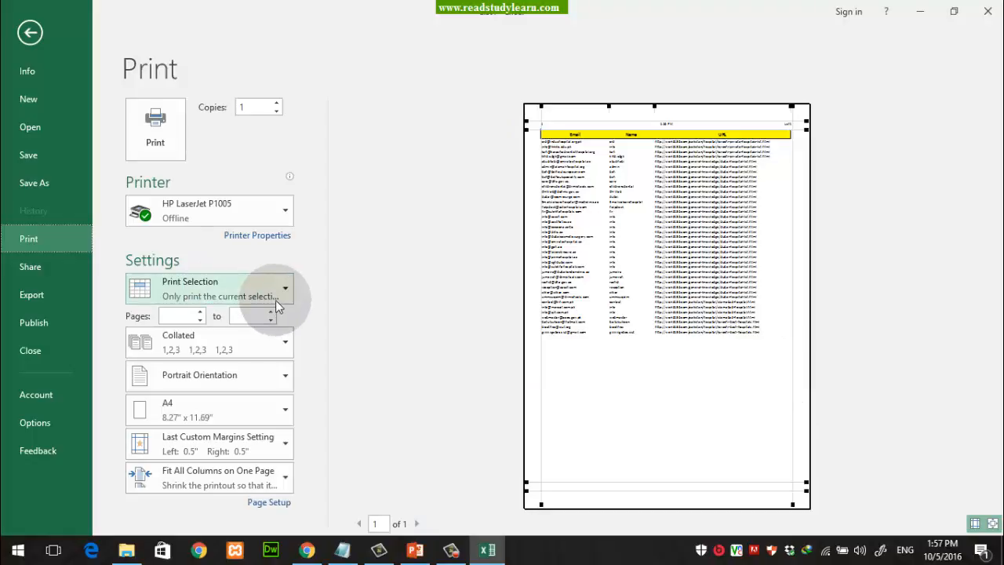
pyautogui.click(275, 302)
pyautogui.click(239, 323)
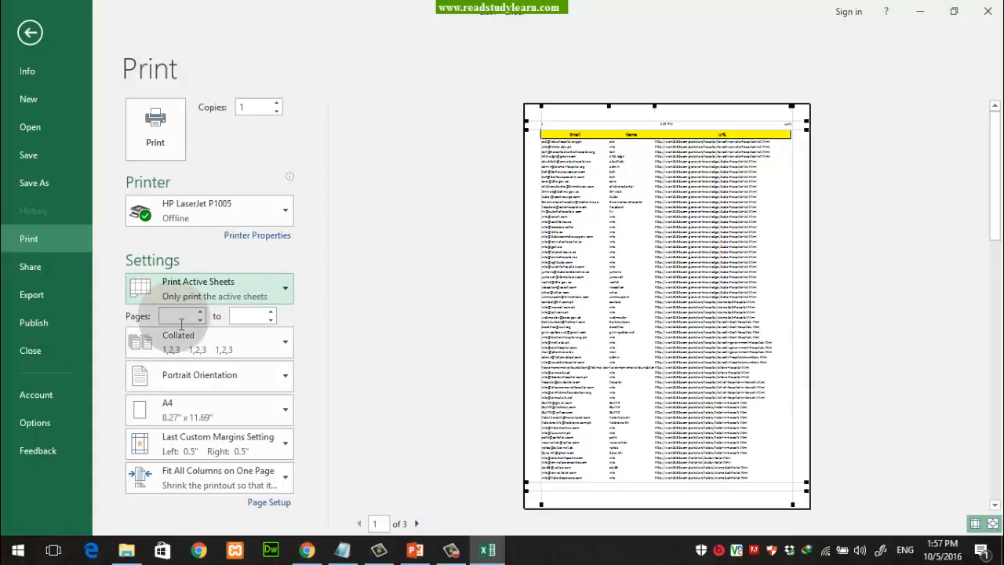
# Set the range of pages to print from 1 to 2
pyautogui.click(182, 320)
pyautogui.click(405, 530)
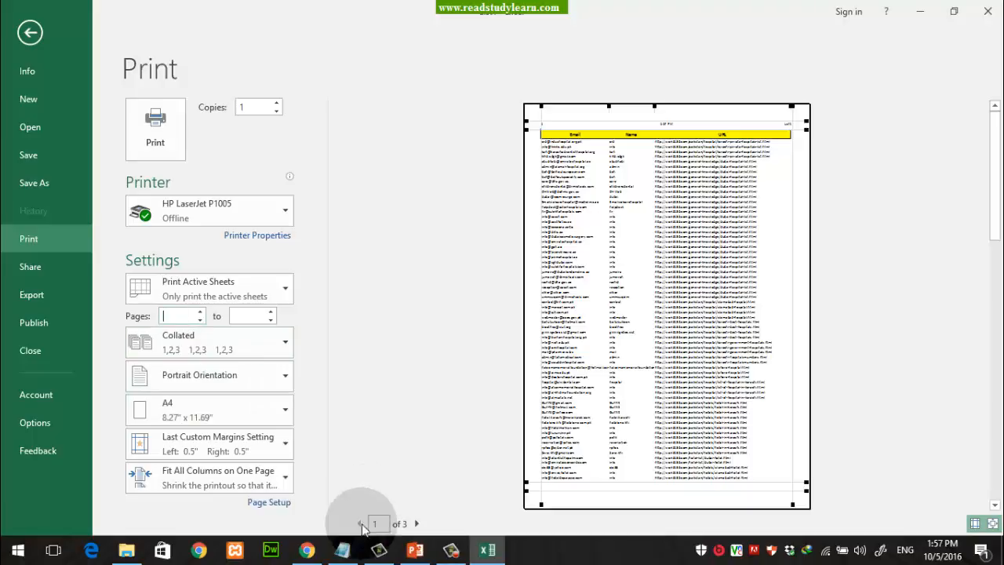
pyautogui.click(378, 524)
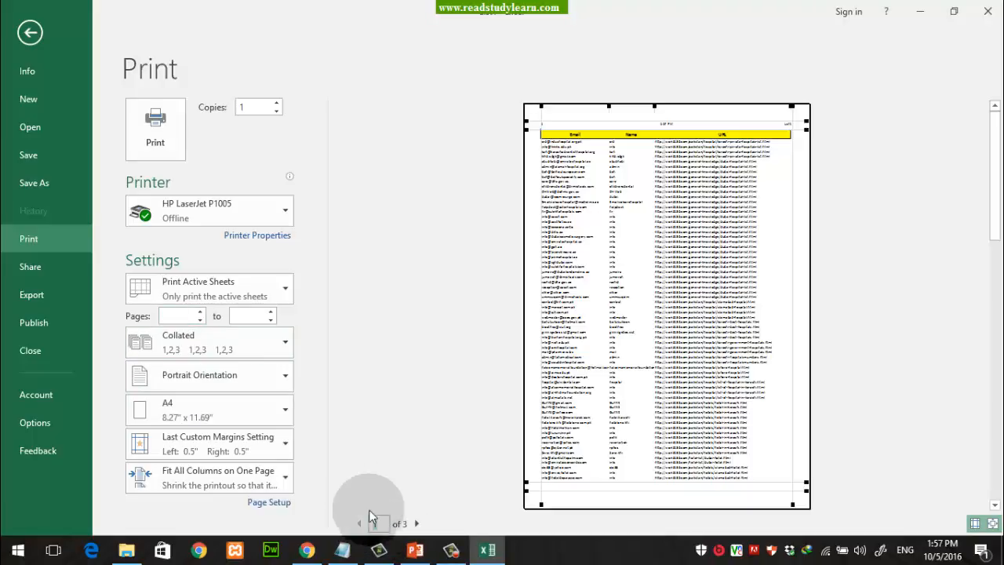
pyautogui.click(180, 316)
pyautogui.write('1')
pyautogui.press('Tab')
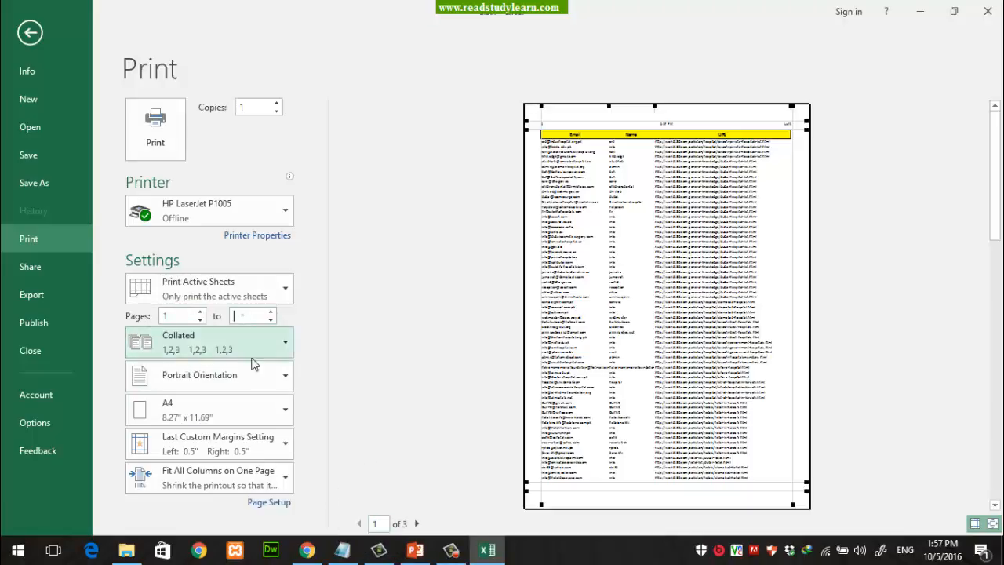
pyautogui.write('2')
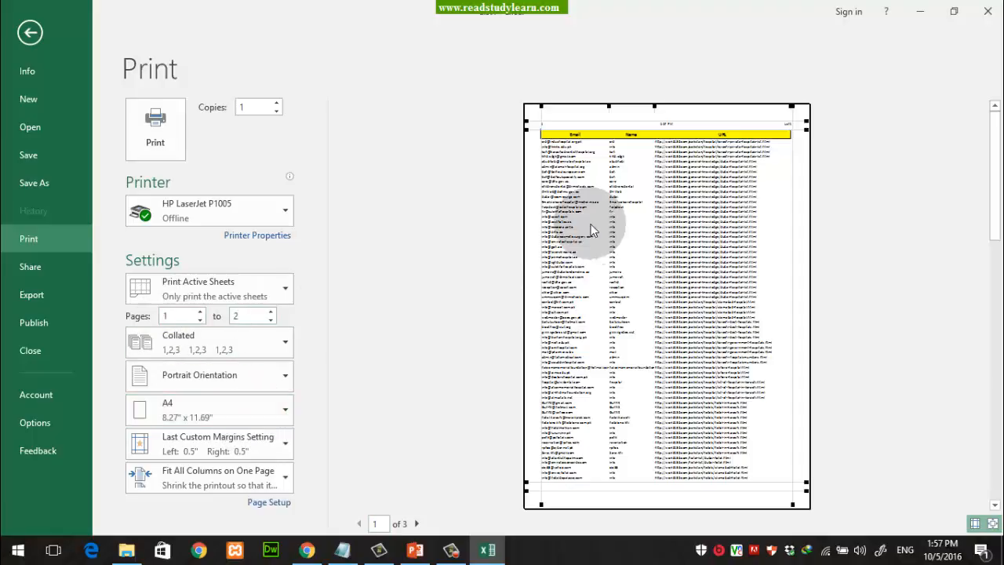
# Change the last page of the print range to 1 so that only the first page is printed
pyautogui.moveTo(253, 318); pyautogui.dragTo(228, 321)
pyautogui.write('1')
pyautogui.click(305, 431)
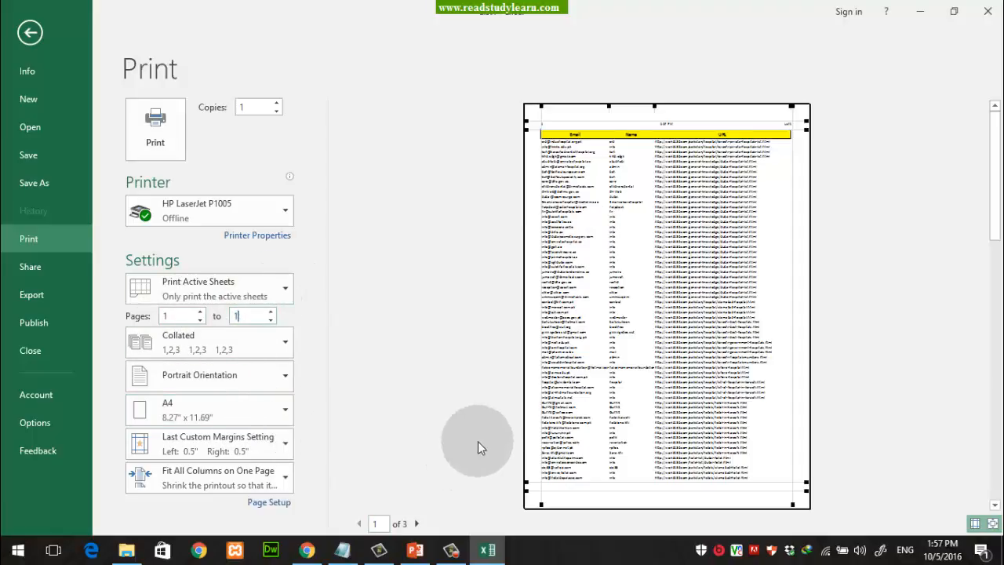
pyautogui.click(692, 329)
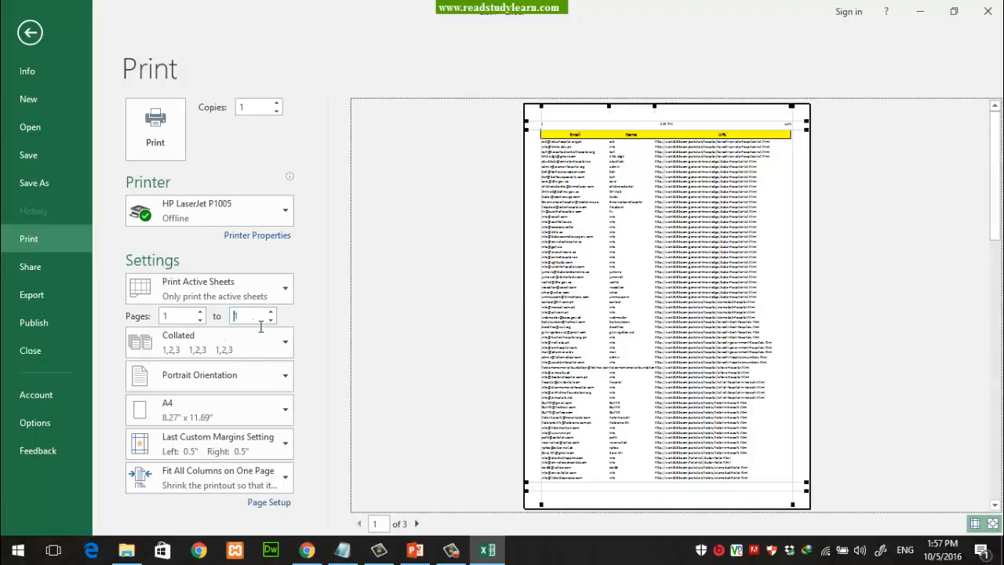
# Look at the Collated and Uncollated options in the print settings without changing the collation
pyautogui.click(240, 348)
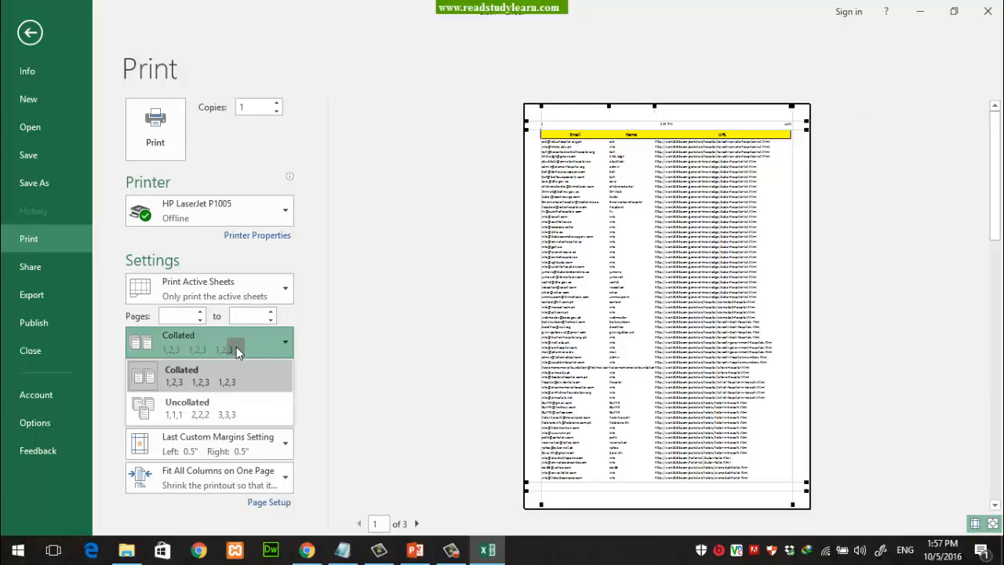
pyautogui.click(236, 347)
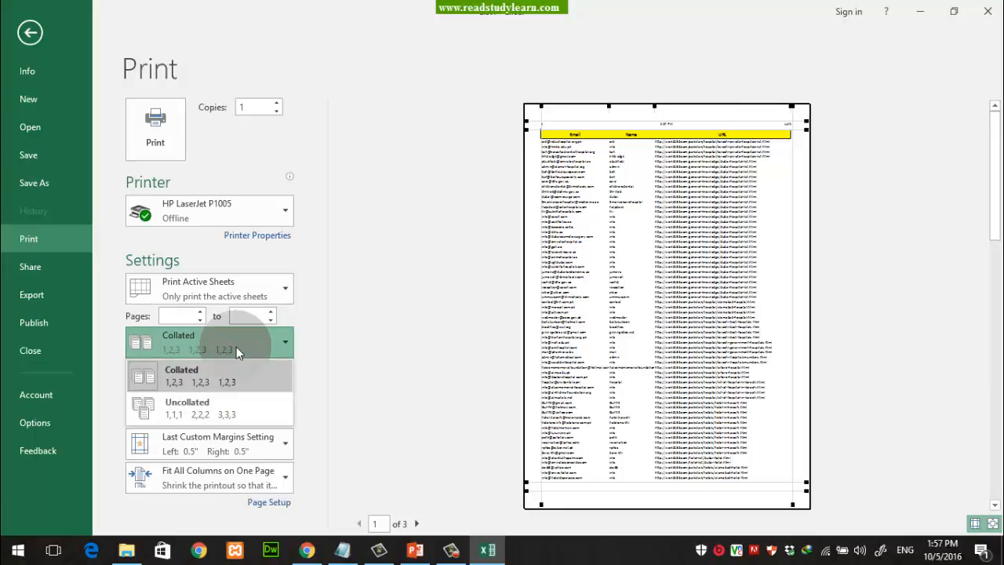
pyautogui.press('Escape')
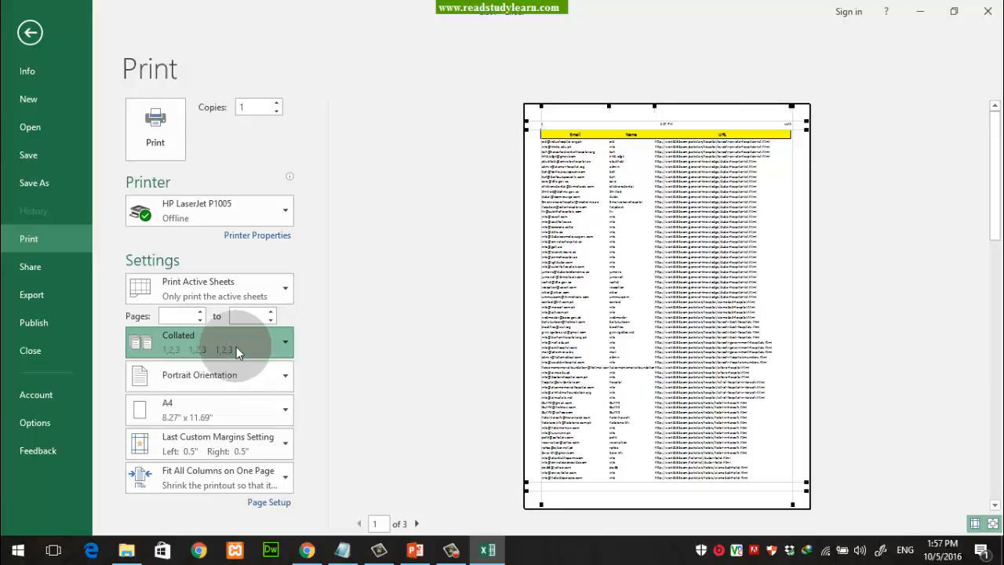
# Return to the worksheet, replace the range selection with cell C12, and reopen the print preview
pyautogui.press('Escape')
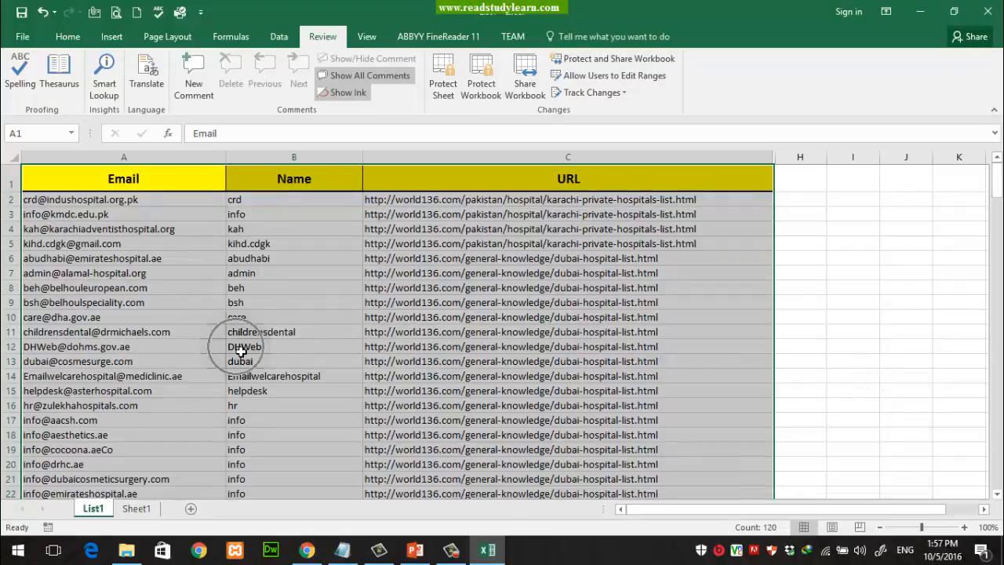
pyautogui.hotkey('ctrl', 'q')
pyautogui.click(376, 349)
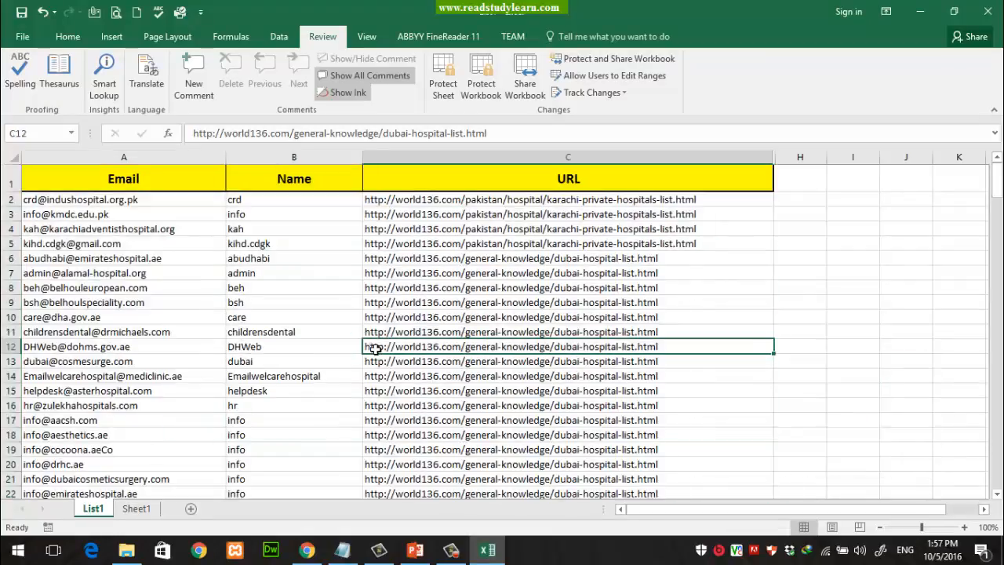
pyautogui.hotkey('ctrl', 'p')
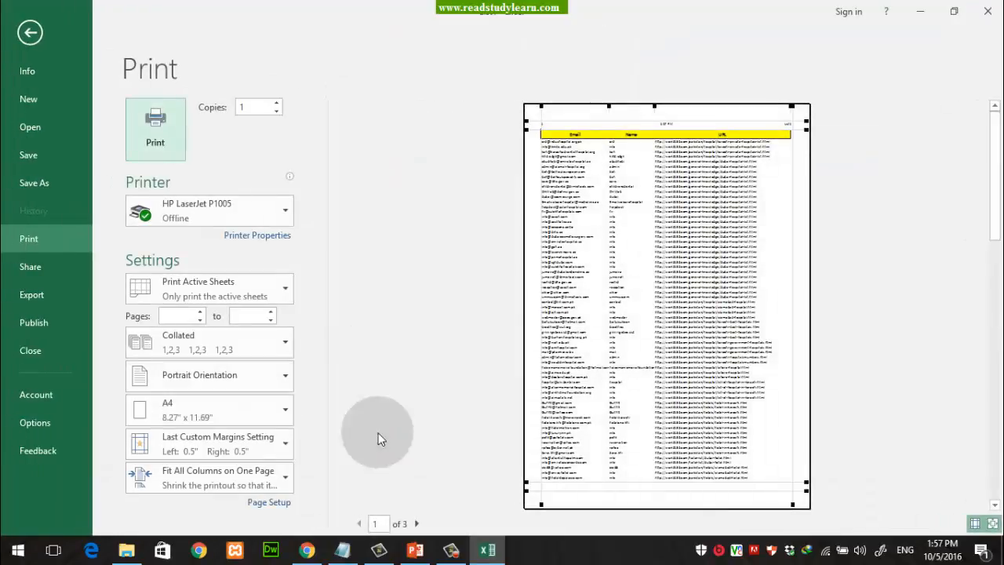
pyautogui.moveTo(331, 483); pyautogui.dragTo(455, 536)
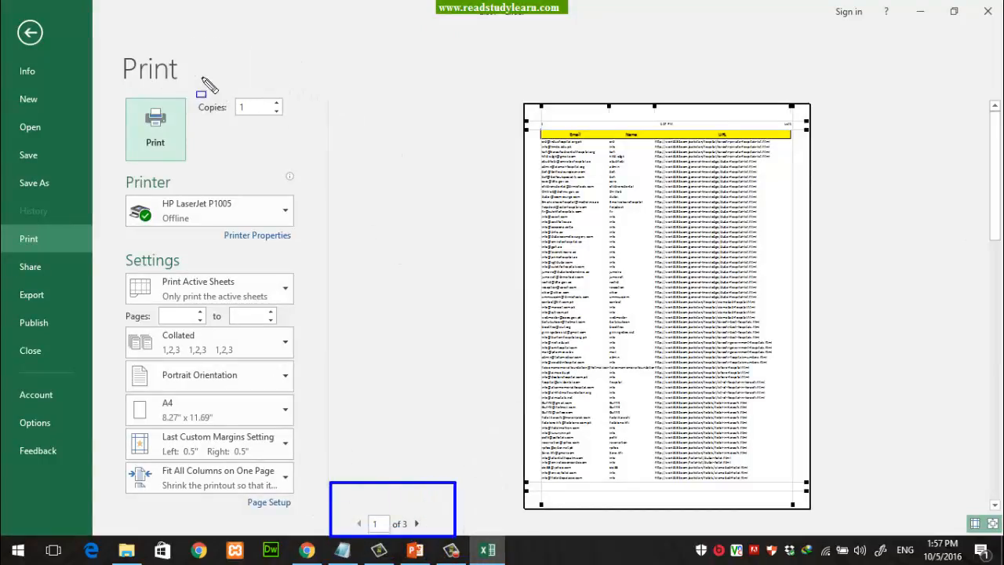
pyautogui.moveTo(195, 76); pyautogui.dragTo(318, 147)
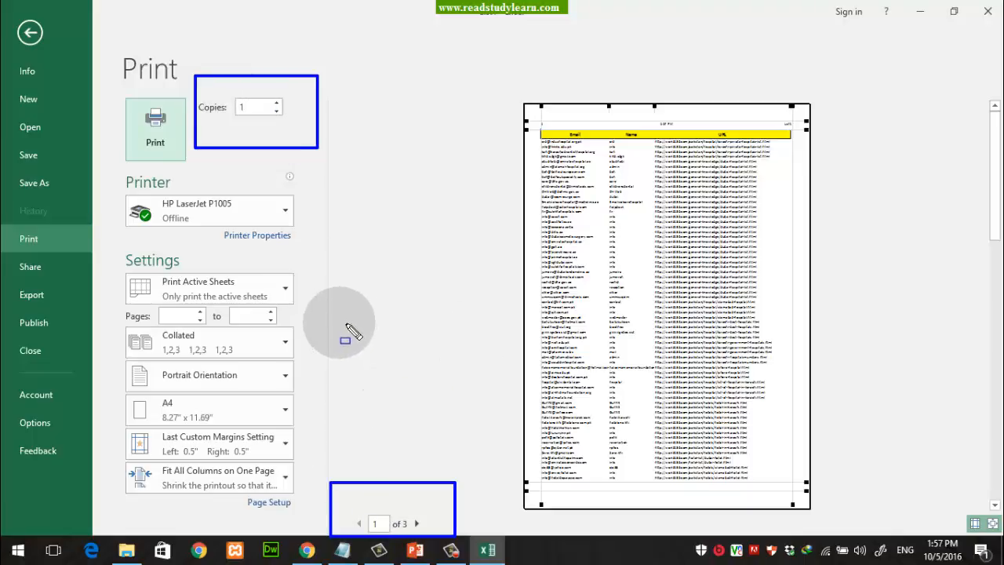
pyautogui.moveTo(335, 299)
pyautogui.mouseDown()
pyautogui.moveTo(363, 357)
pyautogui.moveTo(370, 345)
pyautogui.mouseUp()
pyautogui.moveTo(381, 308); pyautogui.dragTo(403, 343)
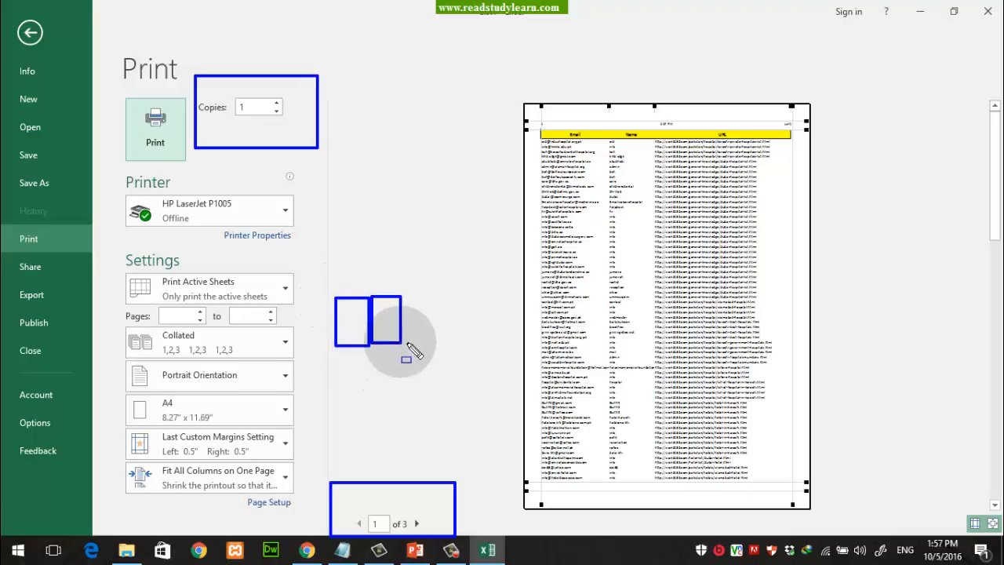
pyautogui.moveTo(415, 298)
pyautogui.mouseDown()
pyautogui.moveTo(441, 343)
pyautogui.moveTo(463, 348)
pyautogui.mouseUp()
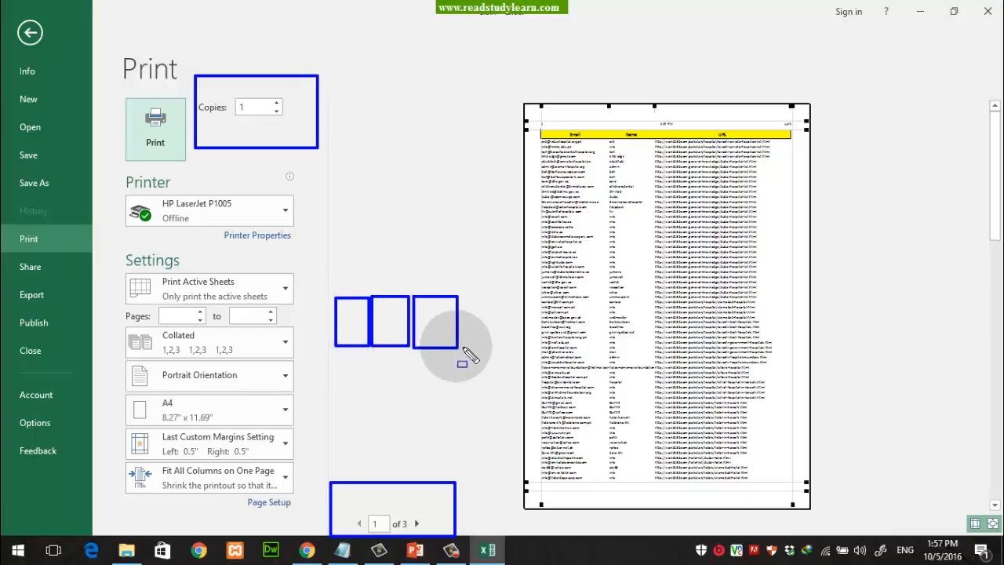
pyautogui.moveTo(323, 274)
pyautogui.mouseDown()
pyautogui.moveTo(435, 361)
pyautogui.moveTo(475, 364)
pyautogui.mouseUp()
pyautogui.moveTo(342, 380)
pyautogui.mouseDown()
pyautogui.moveTo(381, 430)
pyautogui.moveTo(377, 381)
pyautogui.moveTo(415, 426)
pyautogui.mouseUp()
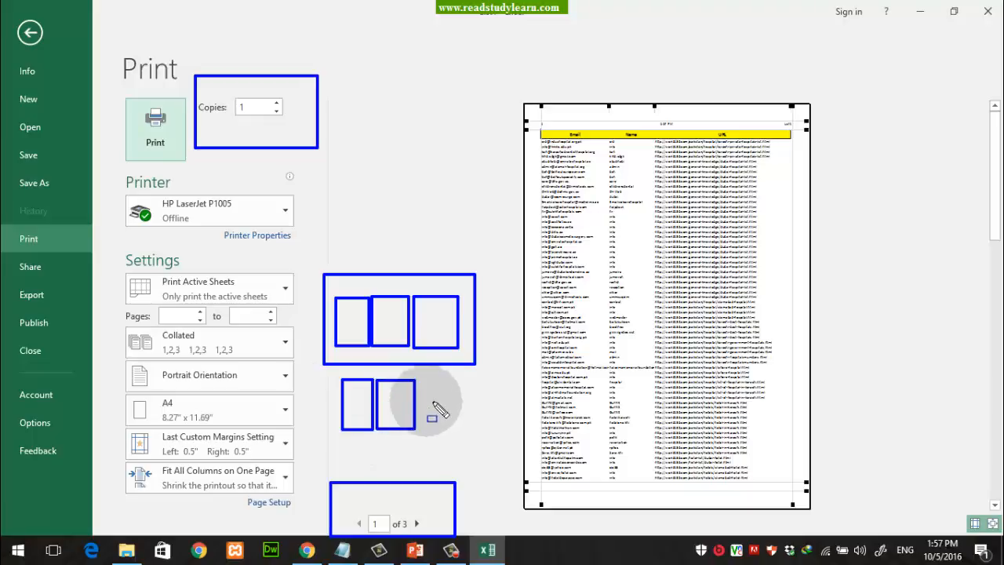
pyautogui.moveTo(422, 382); pyautogui.dragTo(463, 432)
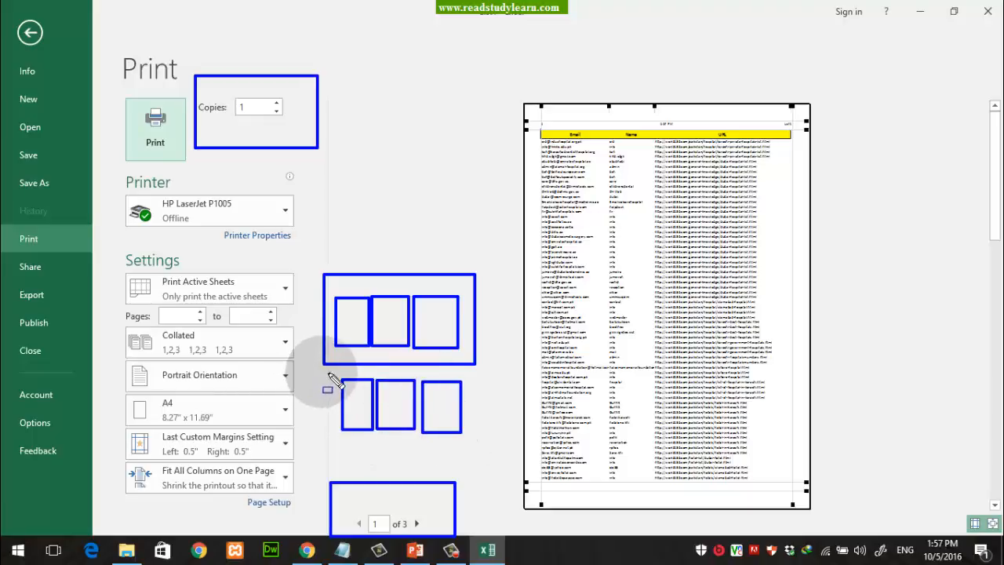
pyautogui.moveTo(323, 372)
pyautogui.mouseDown()
pyautogui.moveTo(441, 400)
pyautogui.moveTo(482, 456)
pyautogui.mouseUp()
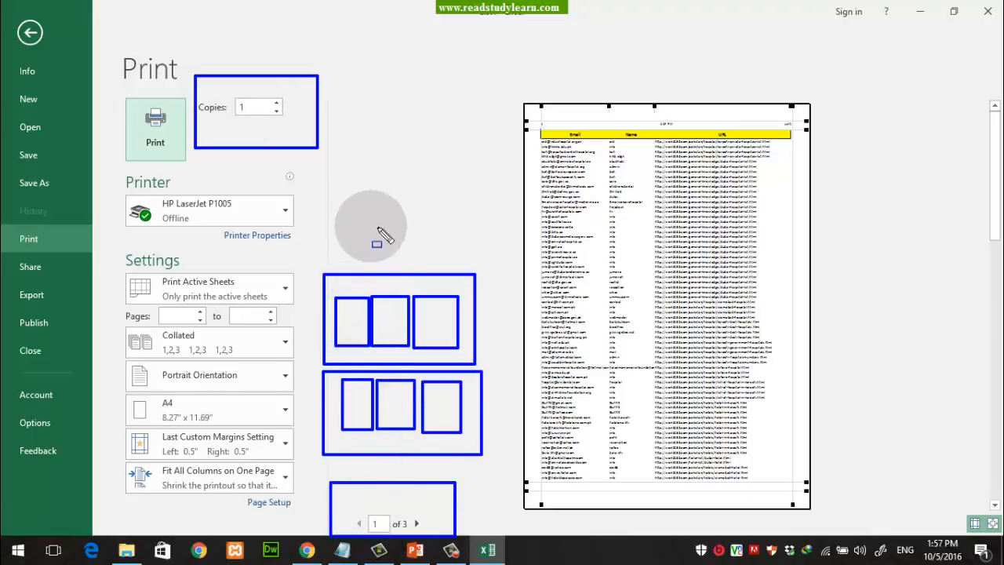
pyautogui.moveTo(347, 115); pyautogui.dragTo(414, 167)
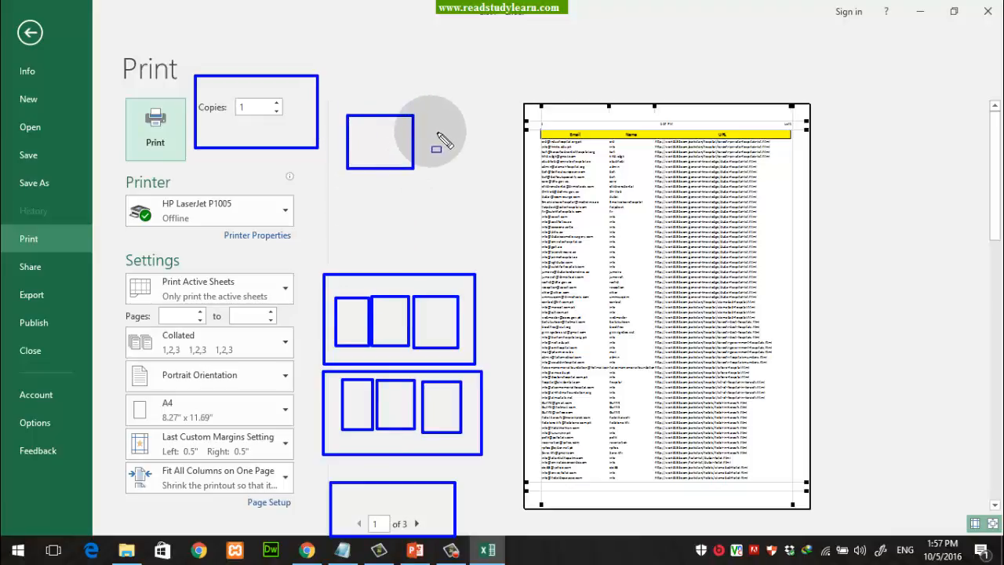
pyautogui.moveTo(419, 113); pyautogui.dragTo(482, 167)
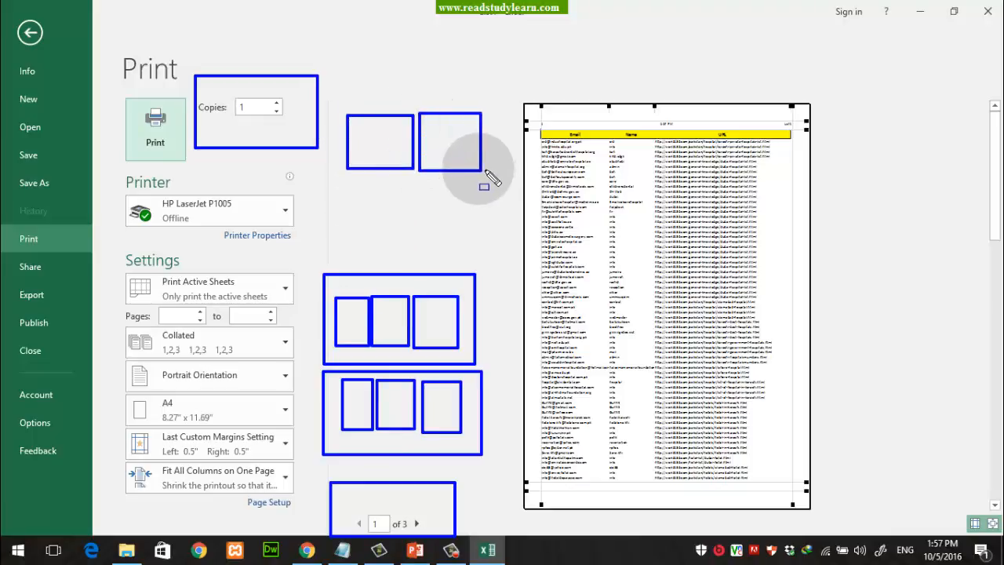
pyautogui.moveTo(348, 178); pyautogui.dragTo(413, 237)
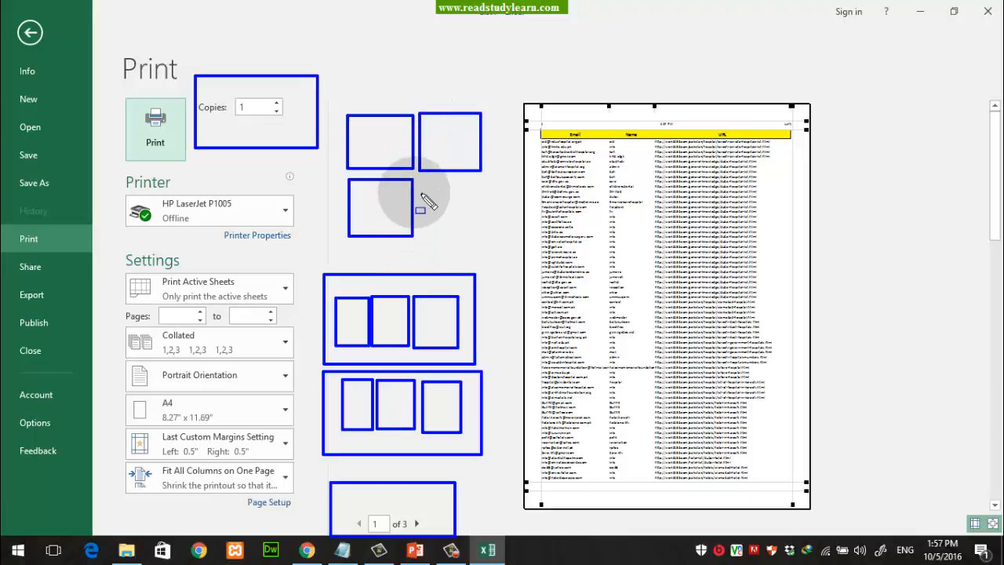
pyautogui.moveTo(418, 179); pyautogui.dragTo(482, 231)
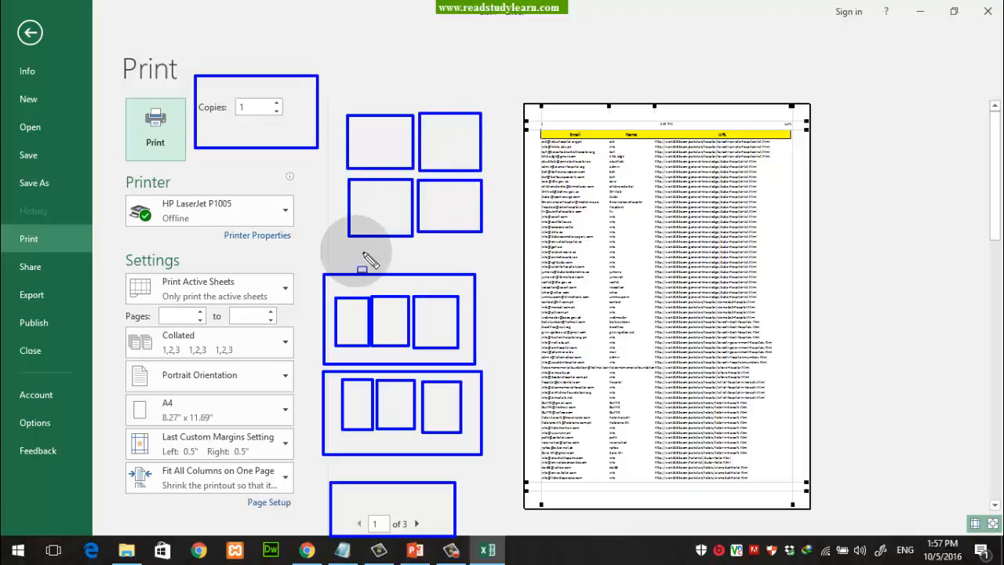
pyautogui.moveTo(363, 253); pyautogui.dragTo(420, 320)
pyautogui.moveTo(423, 250)
pyautogui.mouseDown()
pyautogui.moveTo(434, 250)
pyautogui.moveTo(485, 317)
pyautogui.mouseUp()
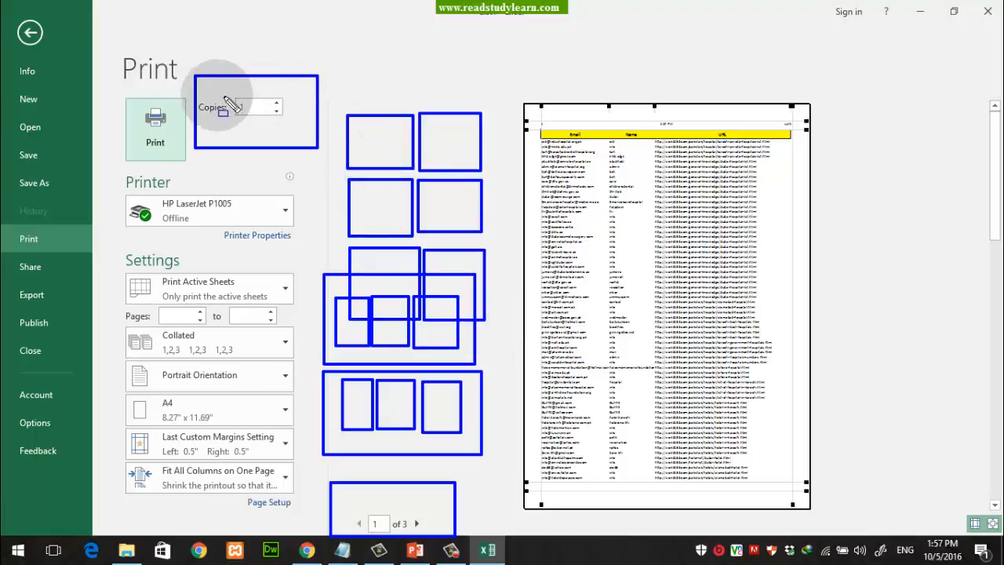
pyautogui.moveTo(329, 95)
pyautogui.mouseDown()
pyautogui.moveTo(459, 191)
pyautogui.moveTo(512, 182)
pyautogui.mouseUp()
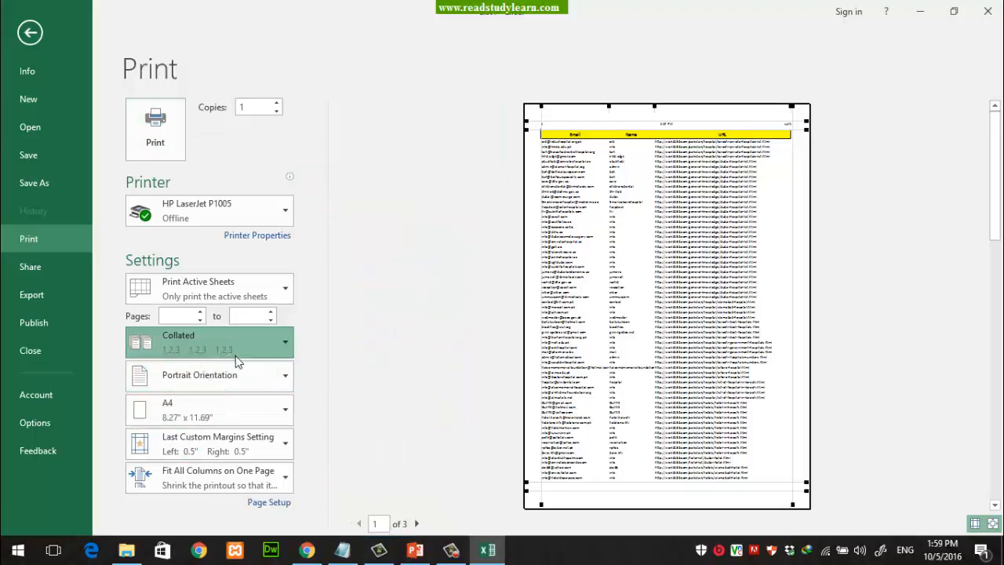
# Preview the email list in Landscape Orientation and set it back to Portrait Orientation
pyautogui.click(237, 360)
pyautogui.click(236, 357)
pyautogui.click(245, 375)
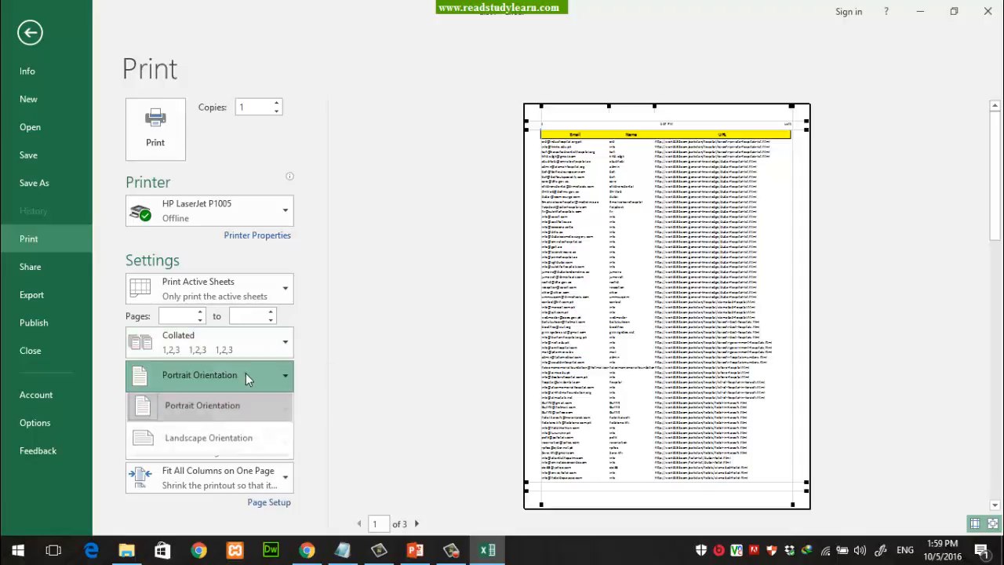
pyautogui.click(240, 441)
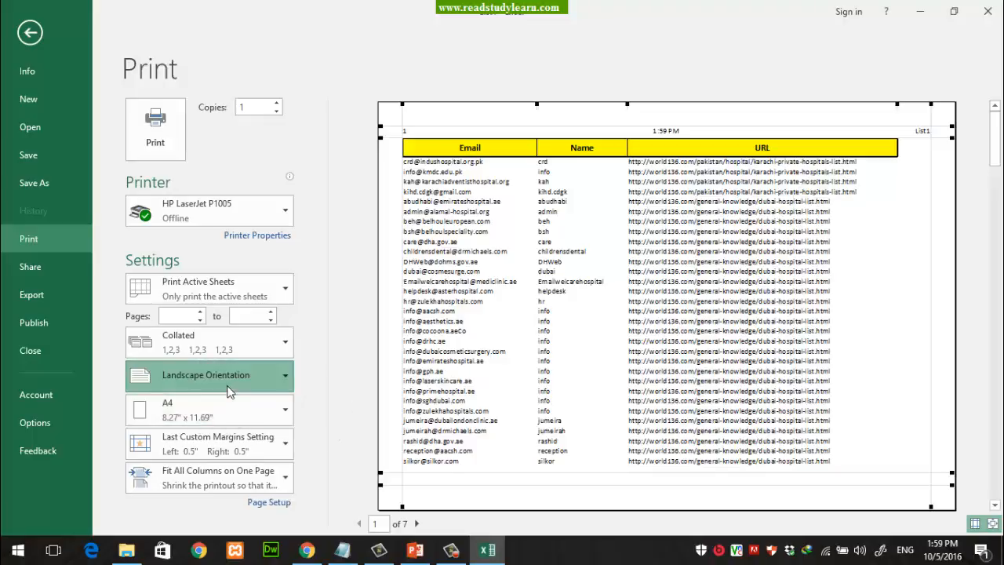
pyautogui.click(196, 377)
pyautogui.click(194, 412)
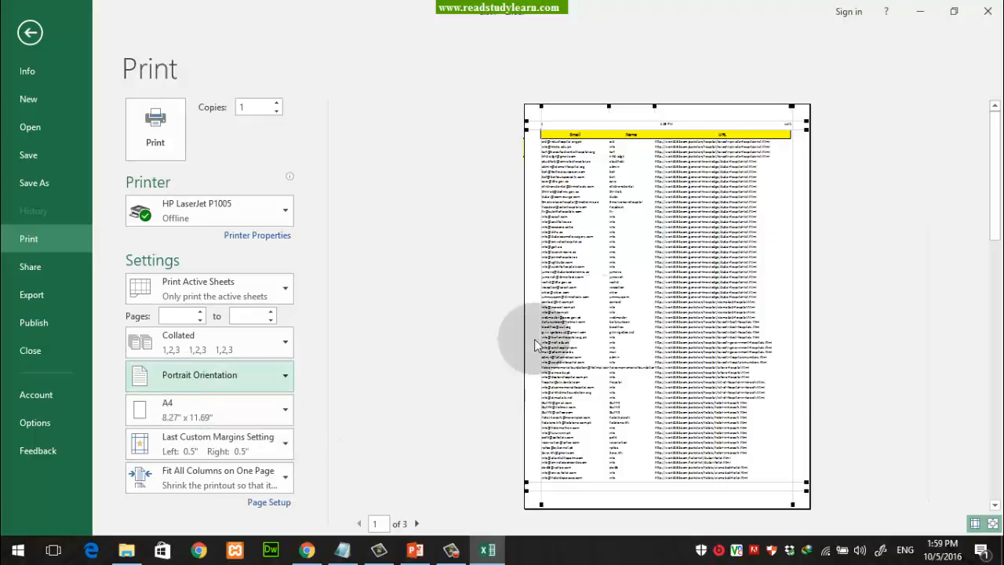
# Browse the paper sizes offered in the print settings down to Letter, and return to the worksheet keeping A4
pyautogui.click(207, 406)
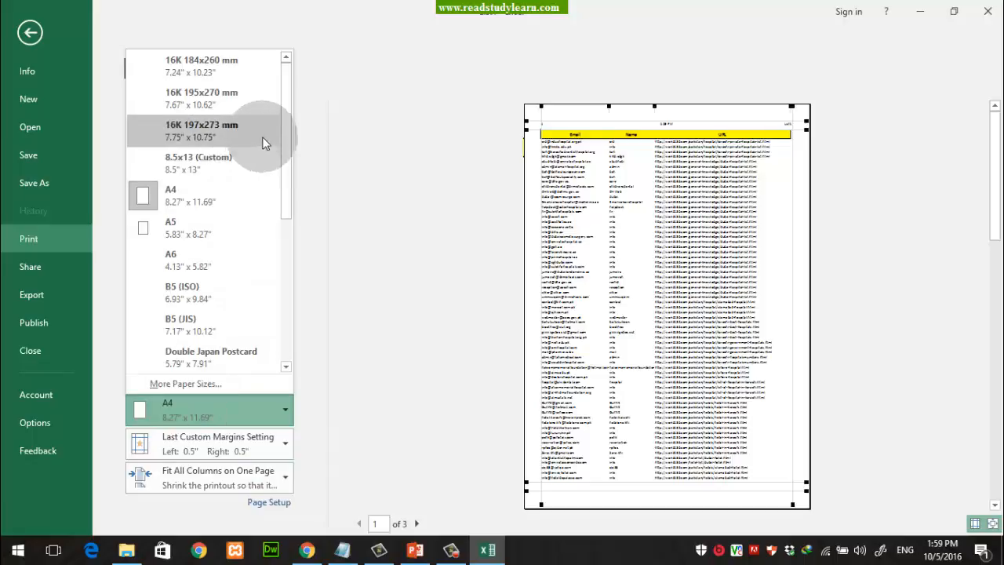
pyautogui.moveTo(292, 138); pyautogui.dragTo(295, 300)
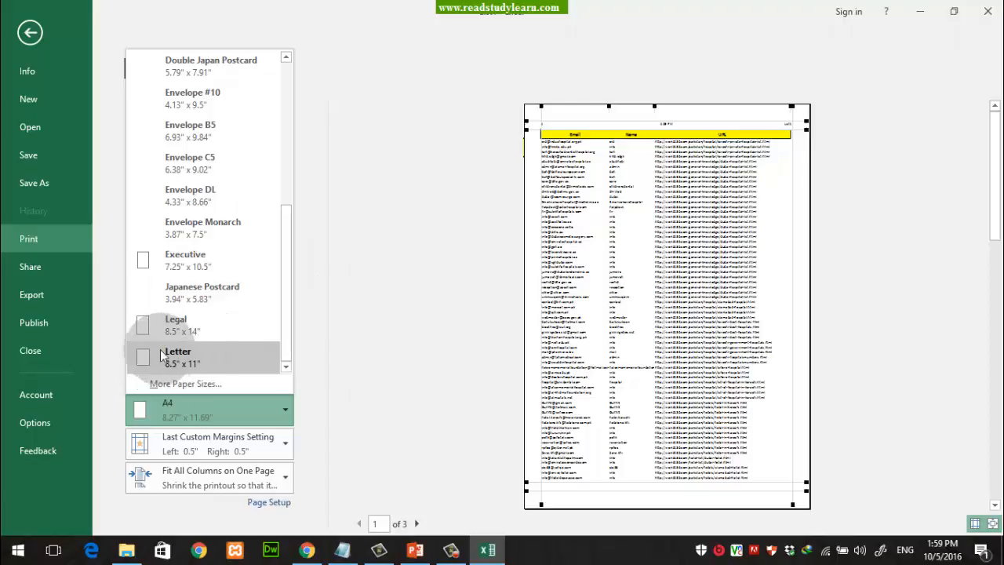
pyautogui.moveTo(285, 340)
pyautogui.mouseDown()
pyautogui.moveTo(291, 168)
pyautogui.moveTo(295, 345)
pyautogui.mouseUp()
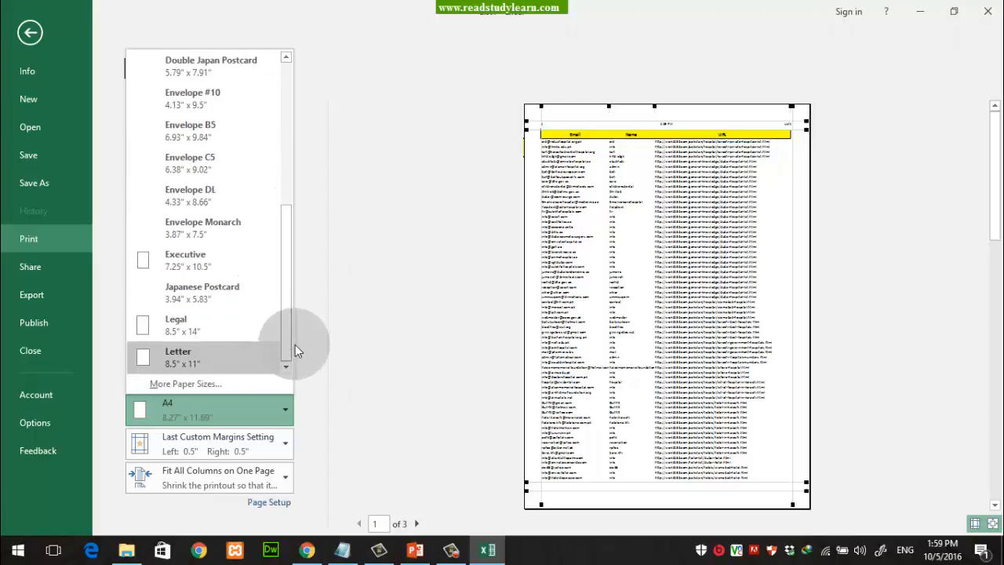
pyautogui.press('Escape')
pyautogui.press('Escape')
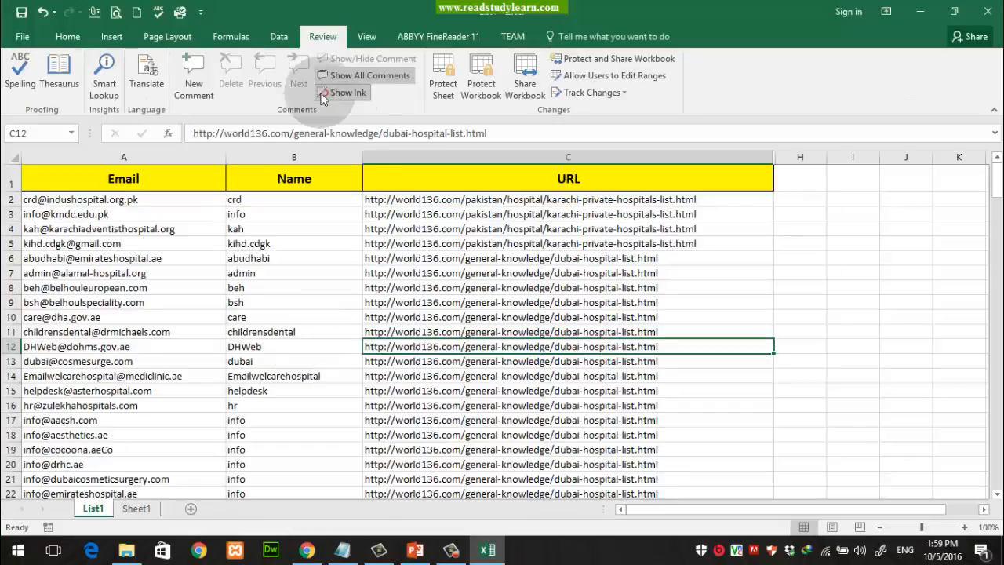
# Check the paper size option in Page Setup through More Paper Sizes and close the dialog without changes
pyautogui.click(168, 39)
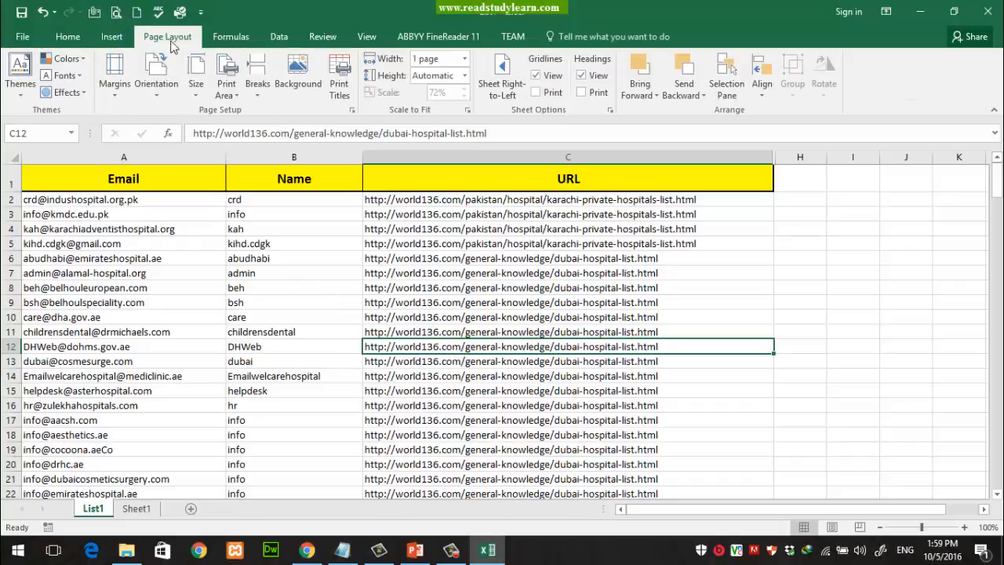
pyautogui.click(194, 91)
pyautogui.click(256, 444)
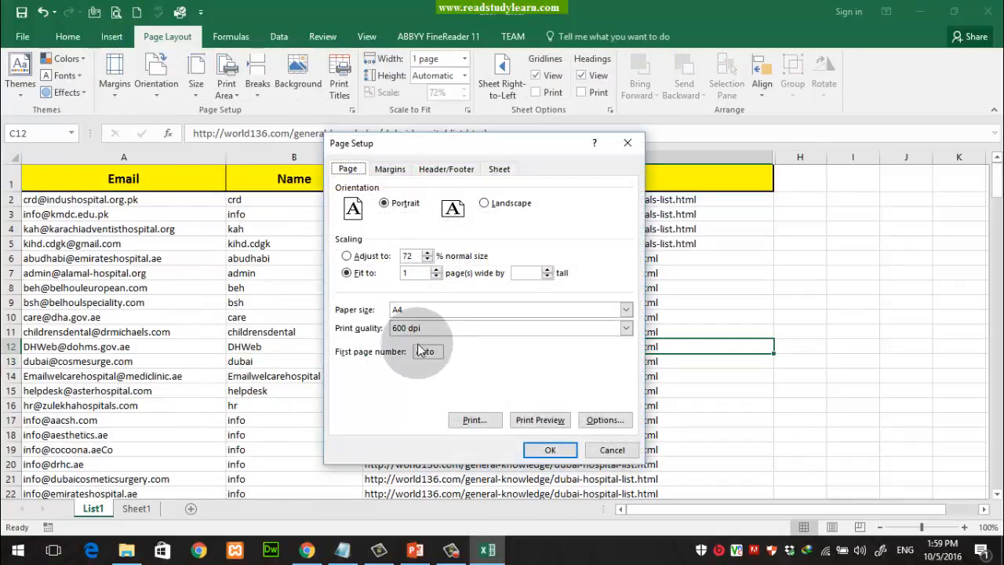
pyautogui.click(526, 310)
pyautogui.click(621, 151)
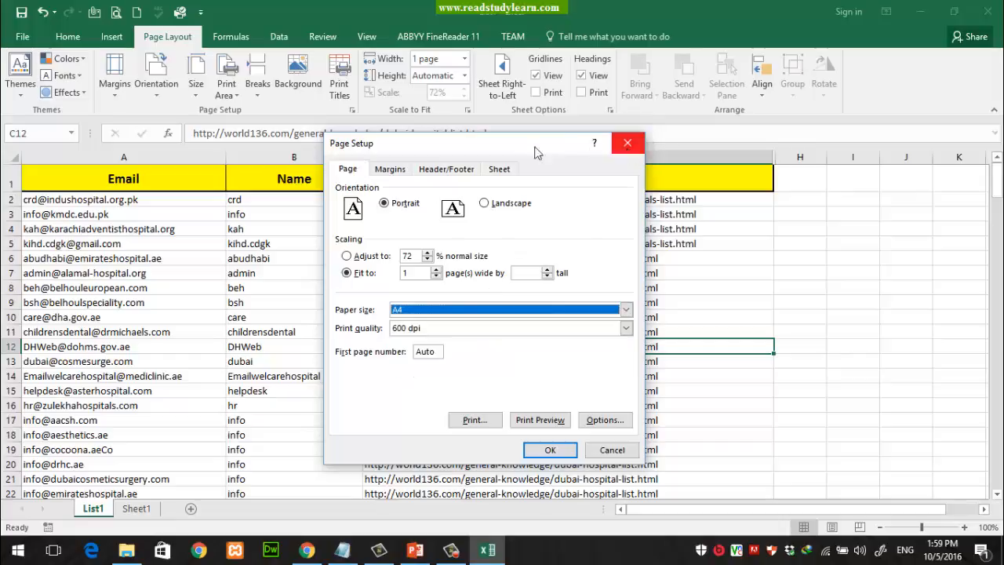
pyautogui.click(631, 145)
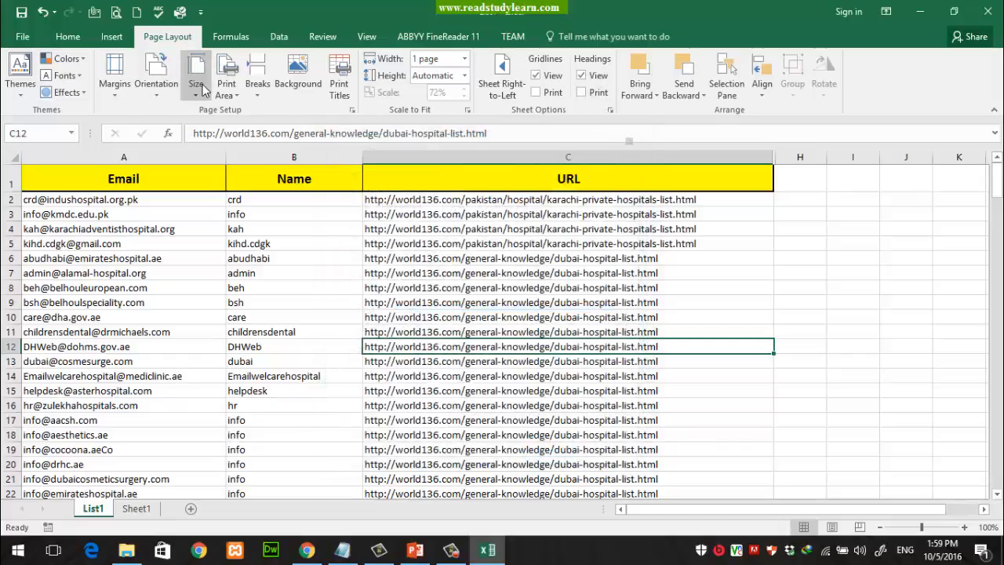
# Review the worksheet's available page sizes, from A4 through Legal and Letter, without choosing a different size
pyautogui.click(196, 82)
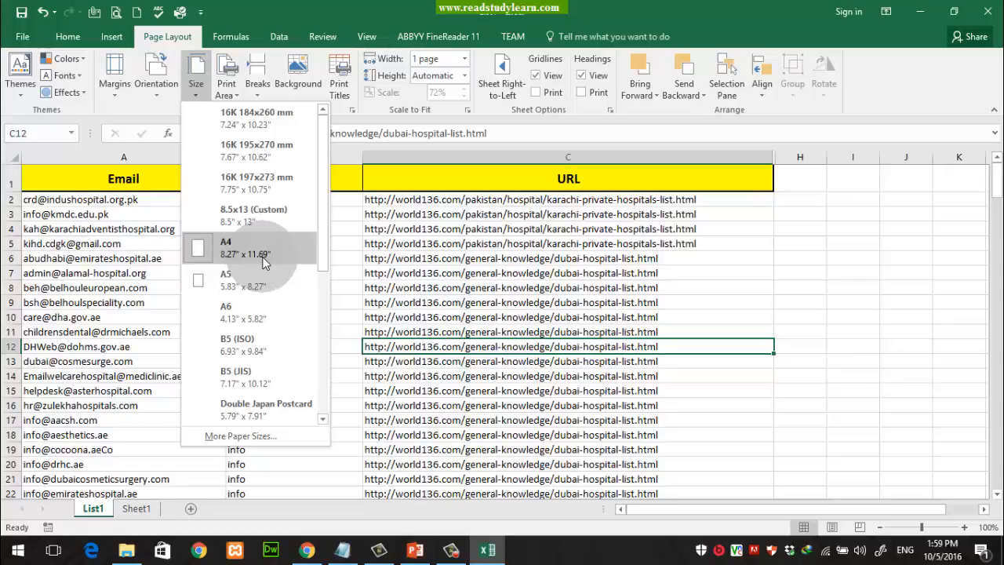
pyautogui.moveTo(321, 258); pyautogui.dragTo(323, 420)
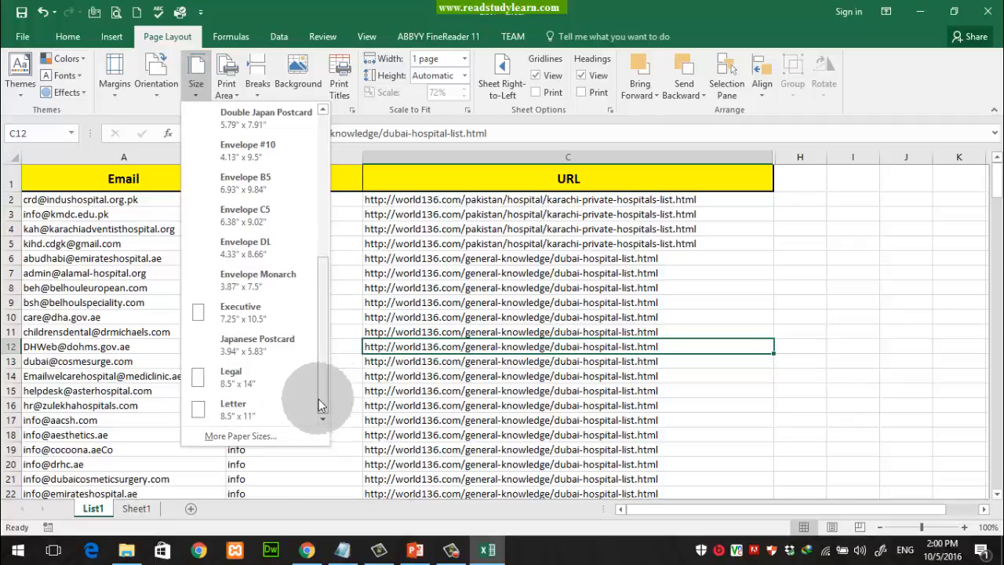
pyautogui.moveTo(321, 406); pyautogui.dragTo(312, 269)
pyautogui.click(228, 246)
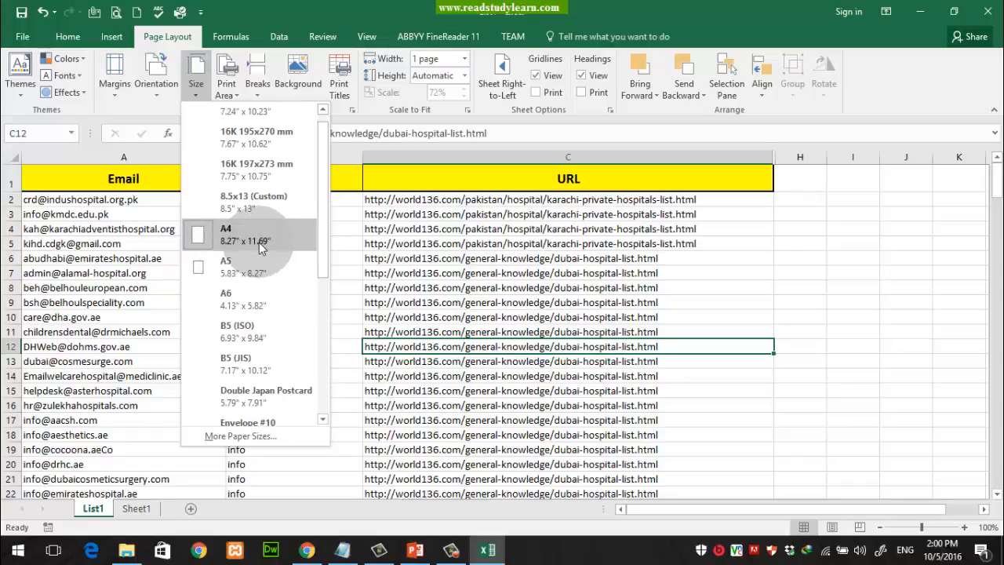
pyautogui.moveTo(316, 249); pyautogui.dragTo(321, 410)
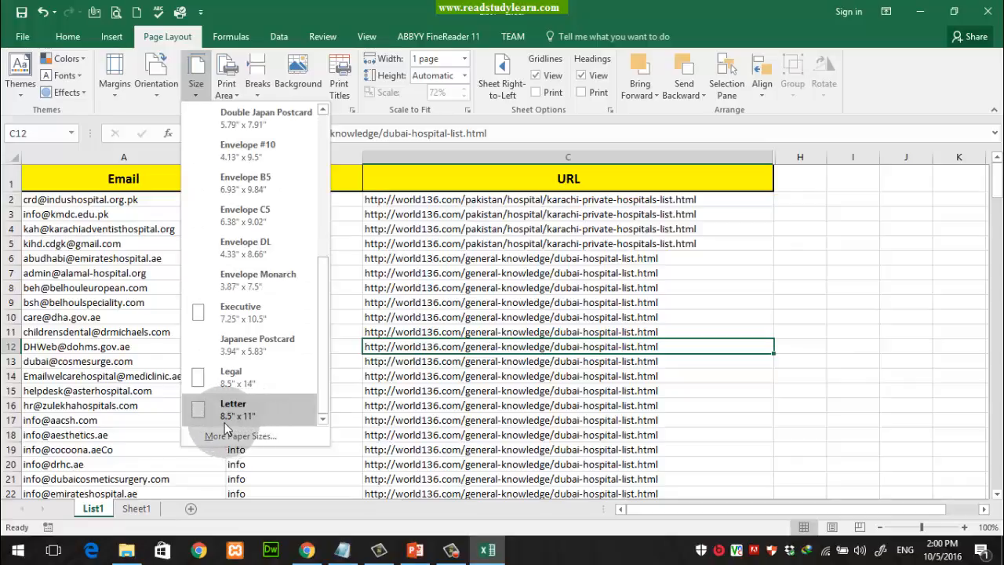
pyautogui.click(117, 317)
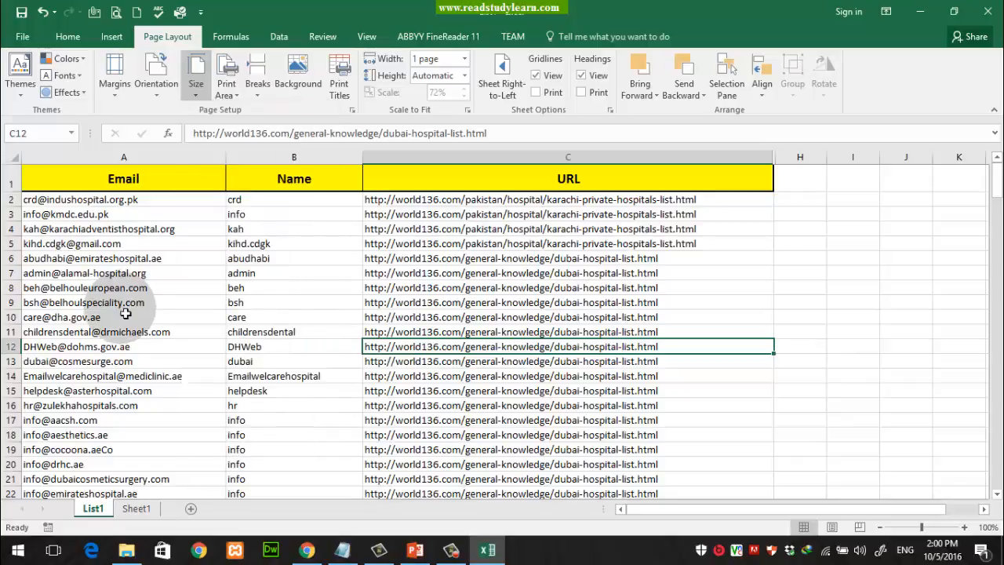
# Review the paper sizes and margin presets in the print settings, keeping A4 and the last custom margins
pyautogui.click(22, 37)
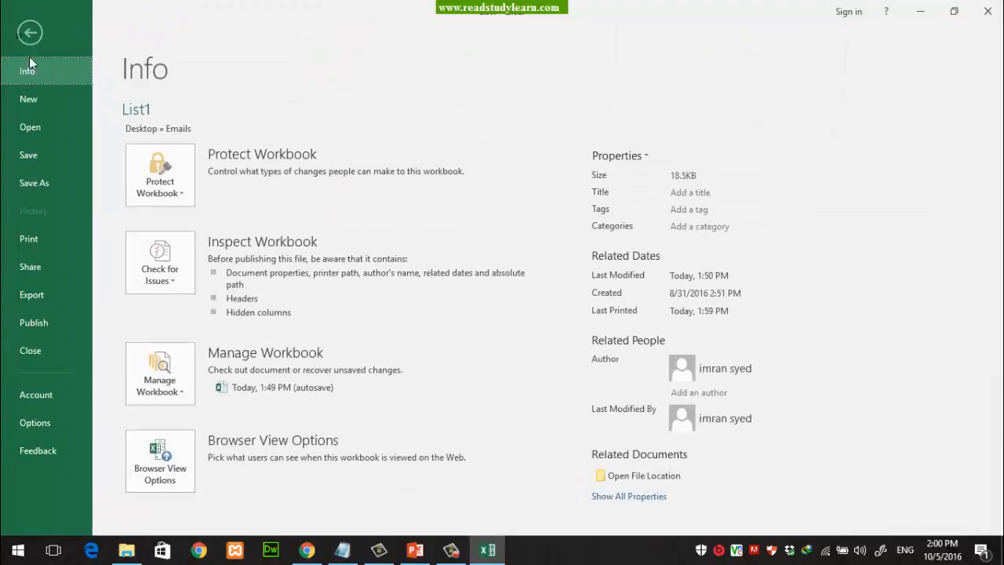
pyautogui.click(28, 239)
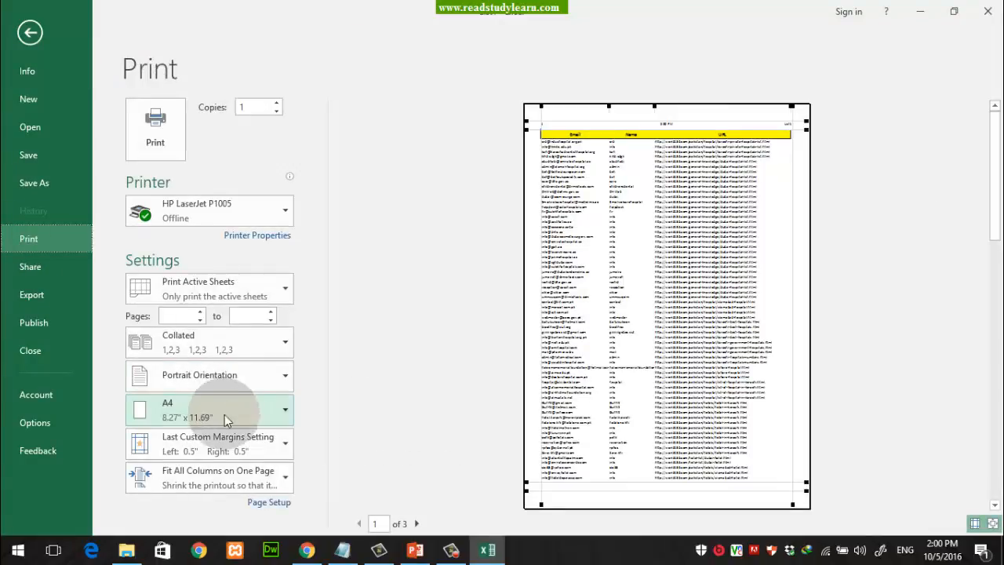
pyautogui.click(291, 420)
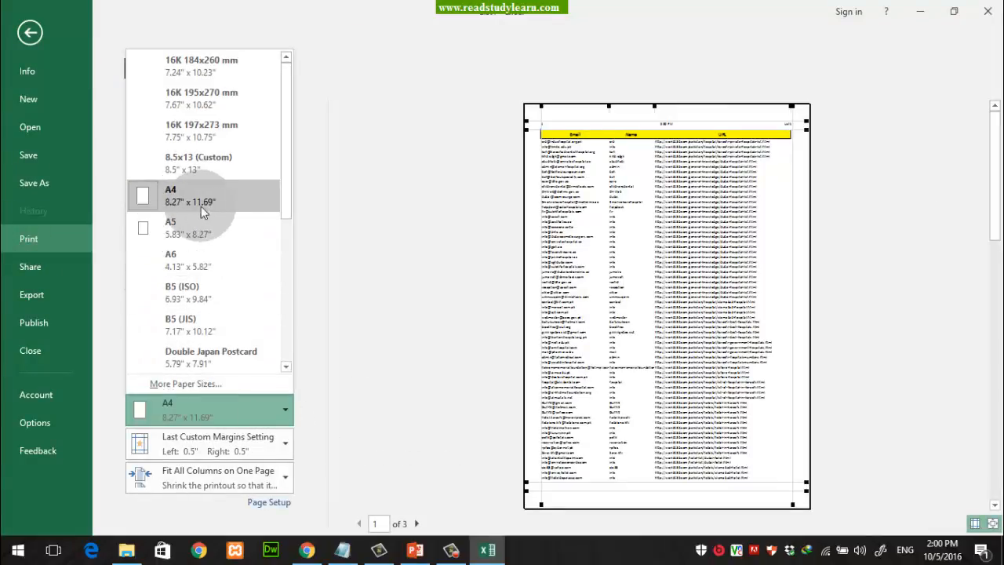
pyautogui.click(313, 416)
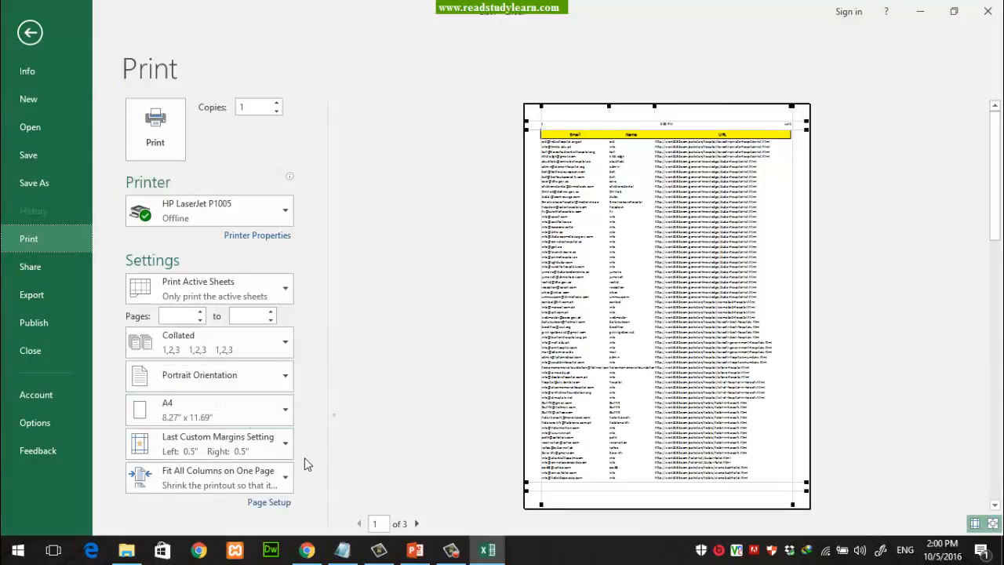
pyautogui.click(263, 447)
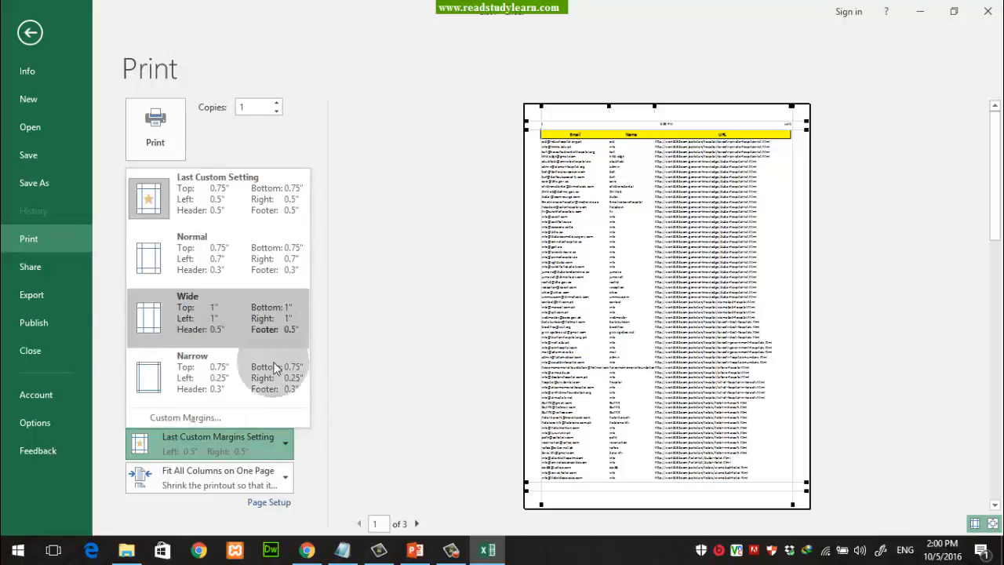
pyautogui.click(367, 226)
# Preview the email list with No Scaling and set the scaling back to Fit All Columns on One Page
pyautogui.click(211, 481)
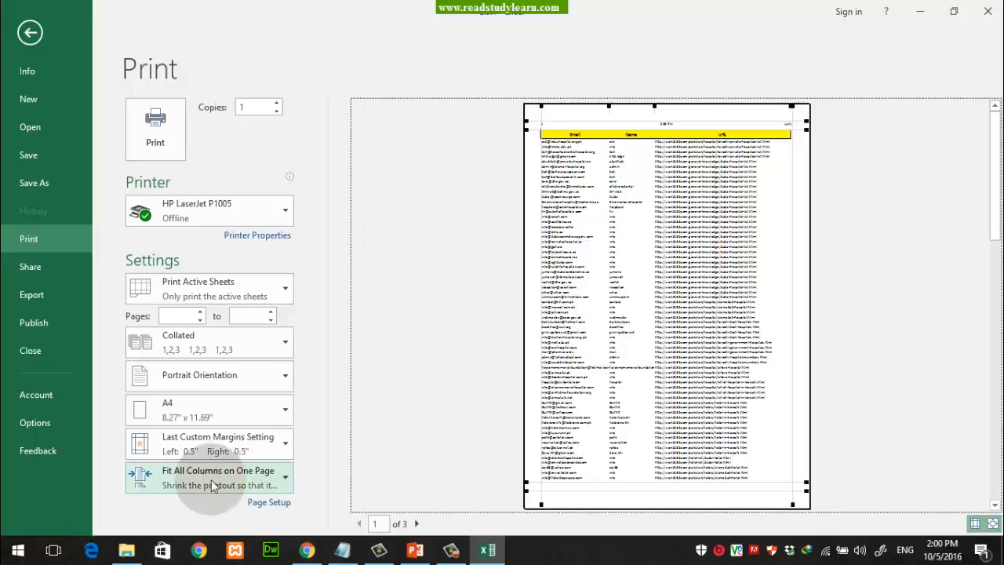
pyautogui.click(170, 480)
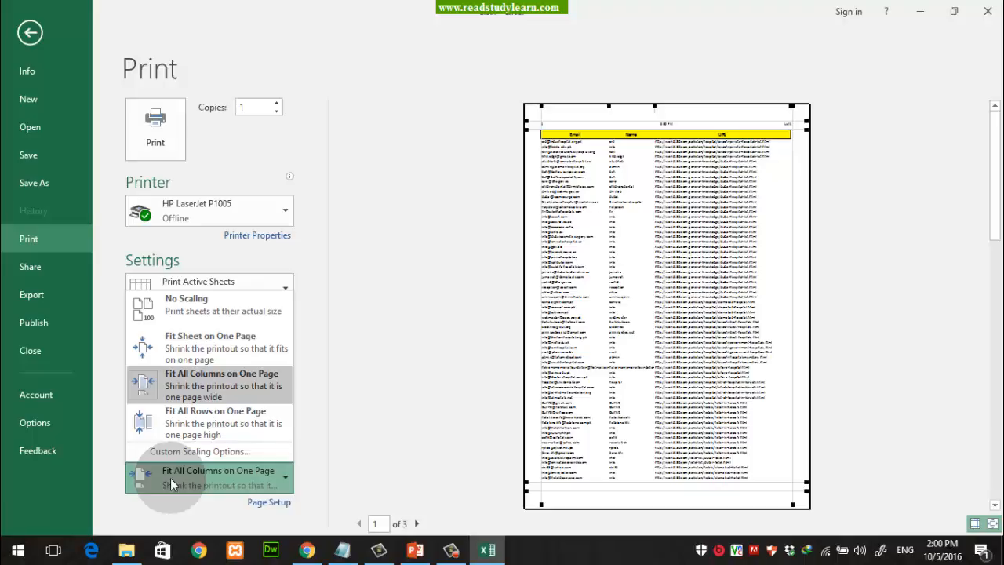
pyautogui.click(181, 320)
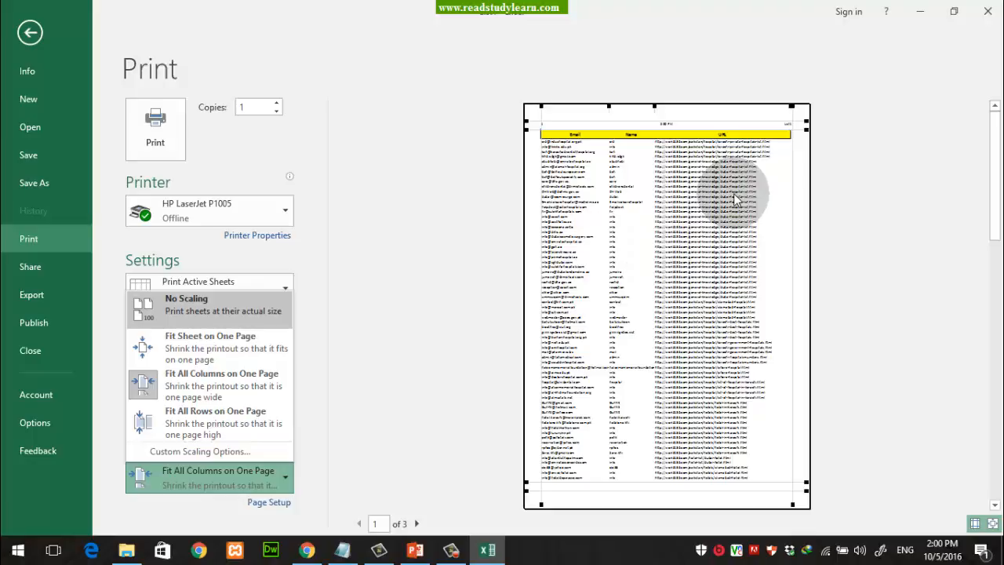
pyautogui.click(248, 322)
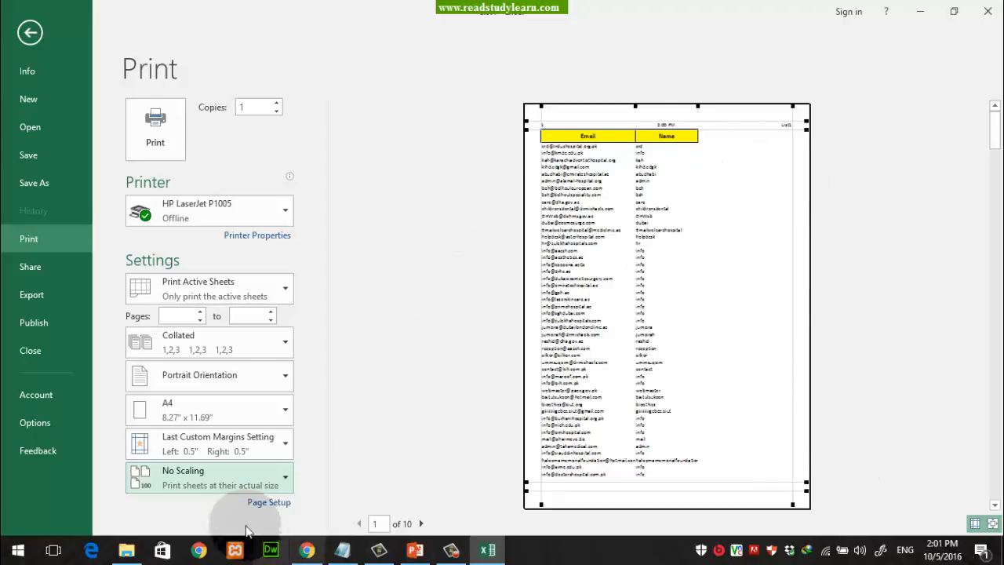
pyautogui.click(196, 479)
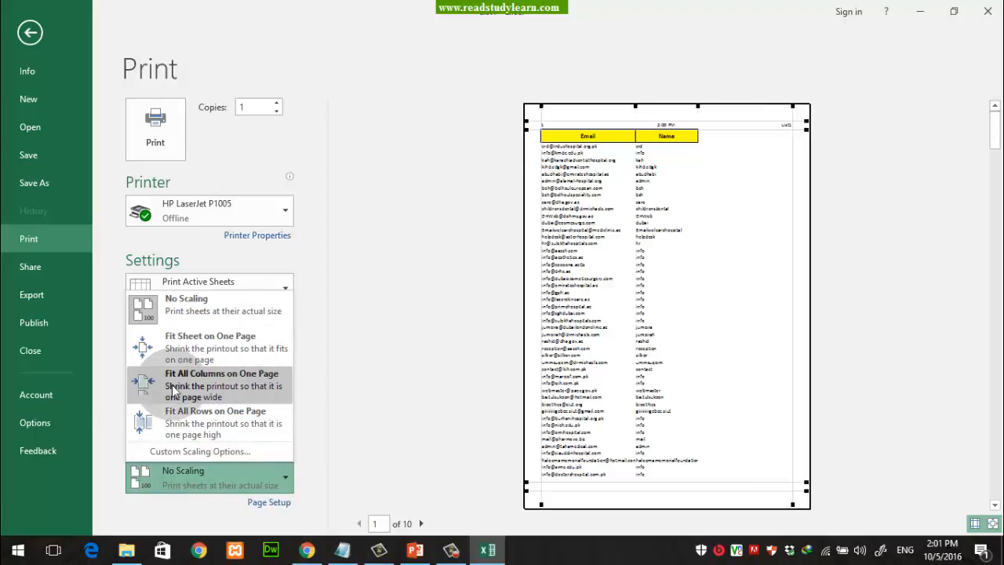
pyautogui.click(220, 393)
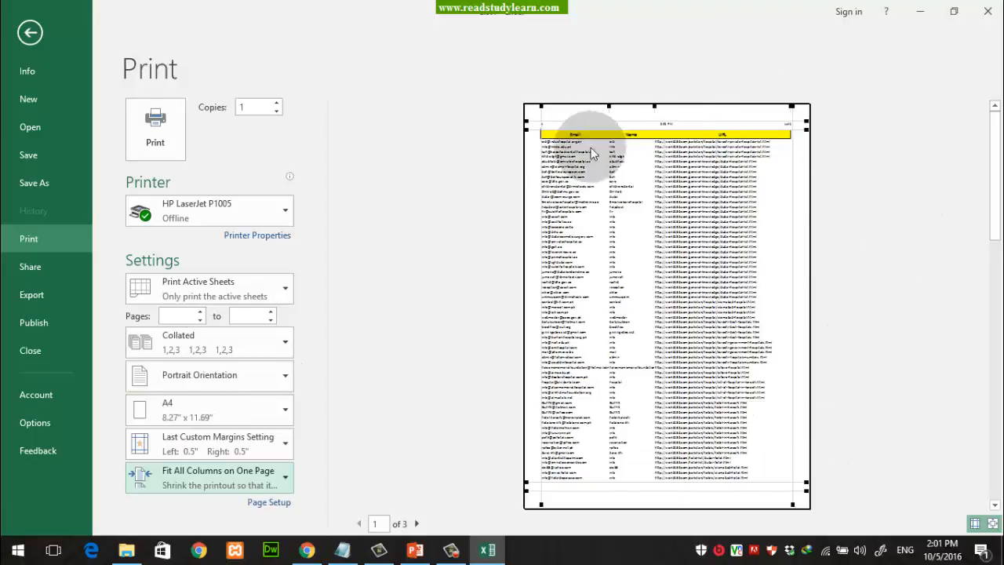
# View page 2 of the print preview, and check the Printing topics slide in PowerPoint before returning to Excel
pyautogui.click(232, 484)
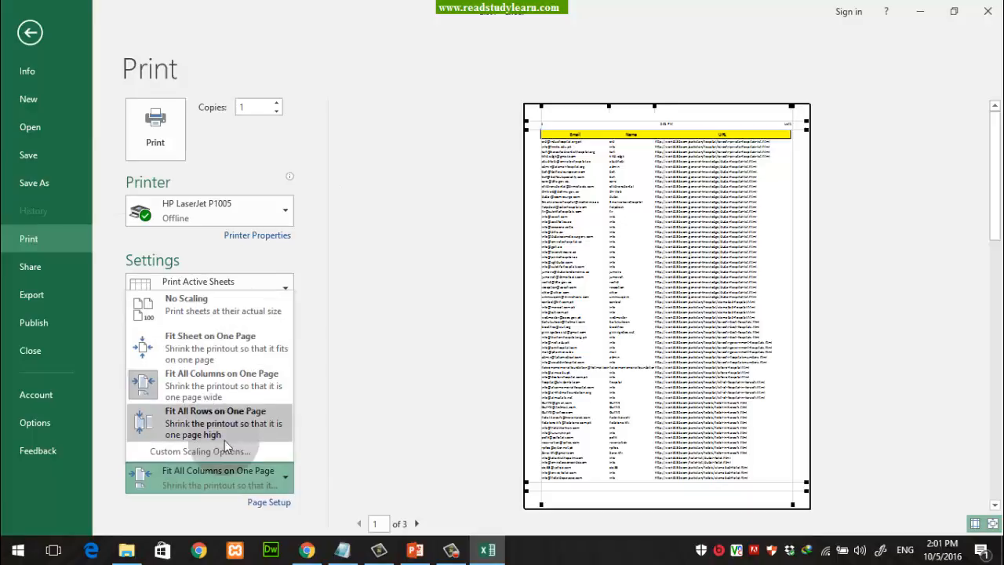
pyautogui.click(409, 392)
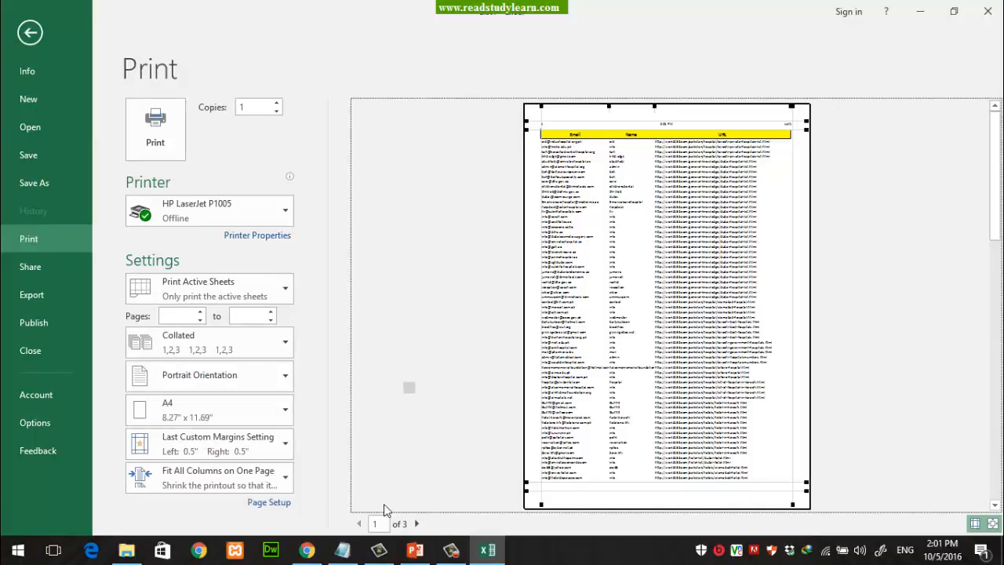
pyautogui.click(417, 523)
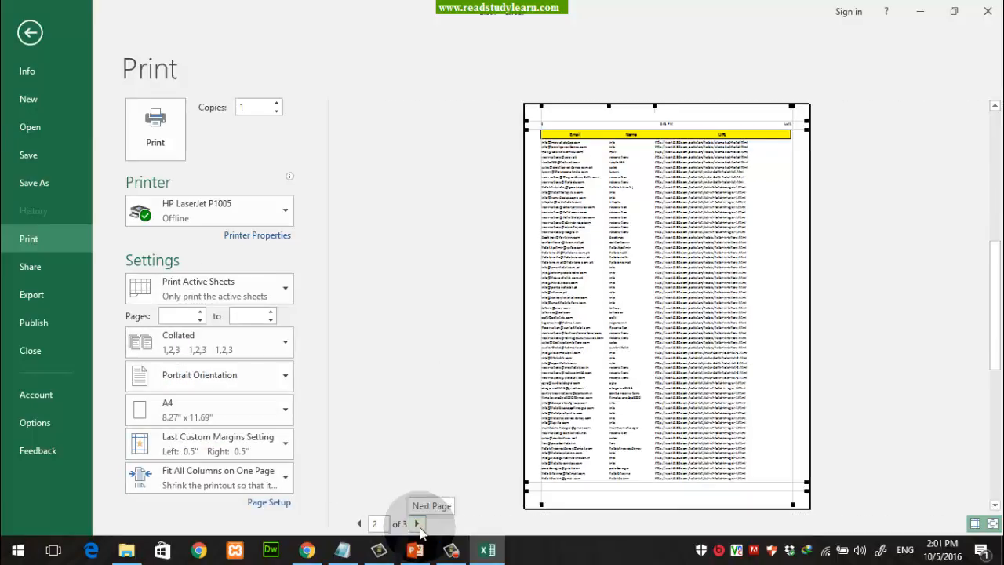
pyautogui.click(409, 555)
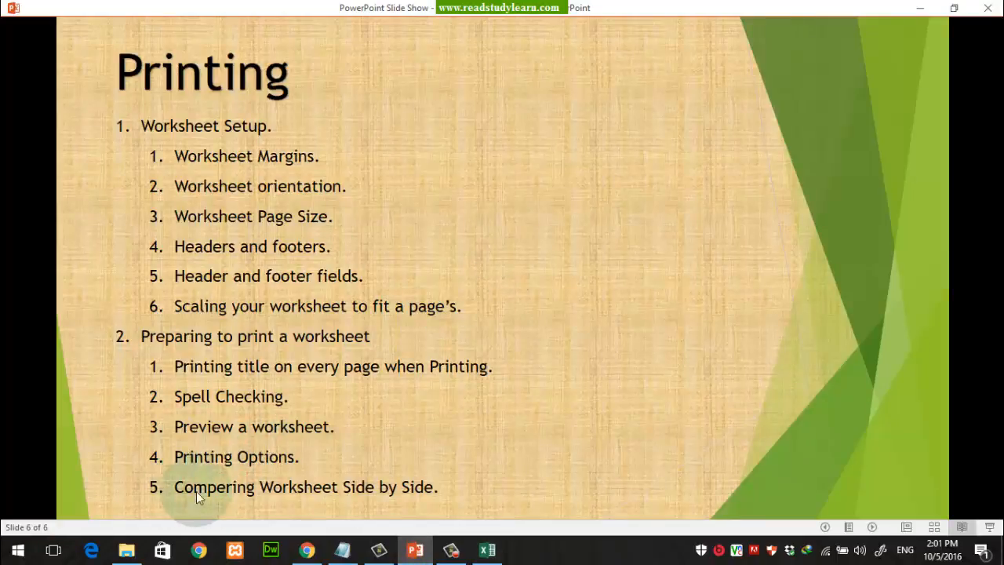
pyautogui.click(487, 549)
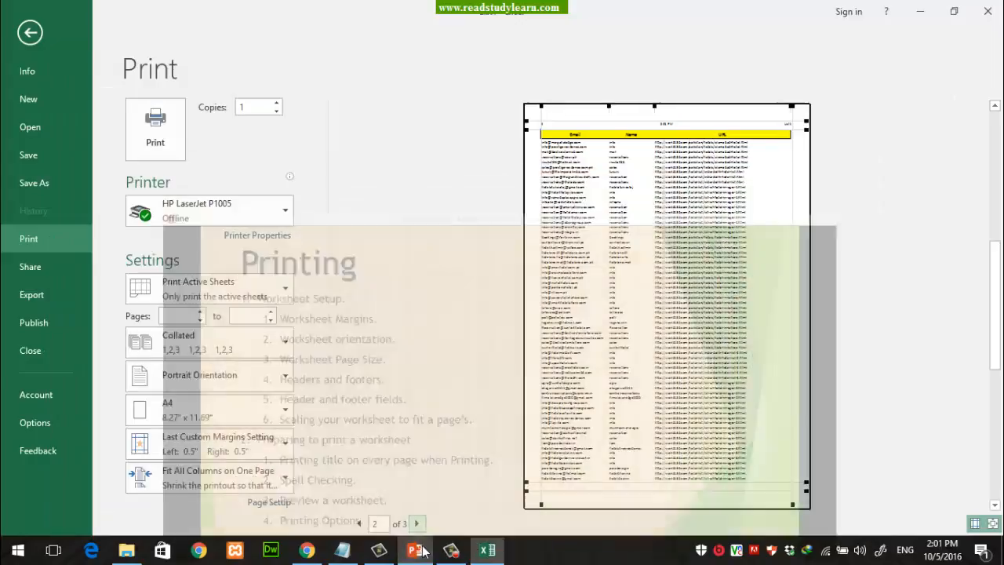
# Leave the print preview, close the List1 workbook and start Excel 2013
pyautogui.click(30, 32)
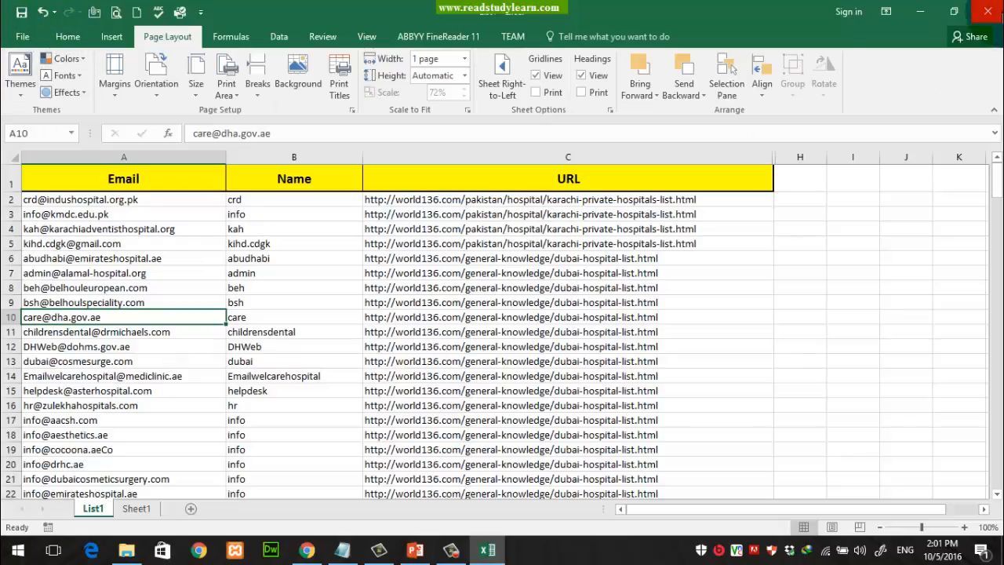
pyautogui.click(989, 13)
pyautogui.click(126, 549)
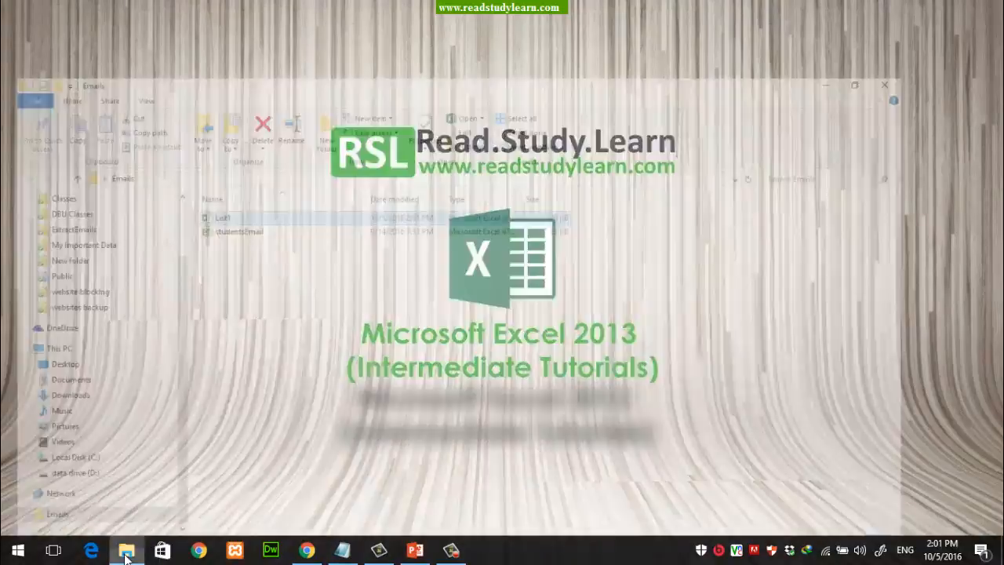
pyautogui.click(12, 554)
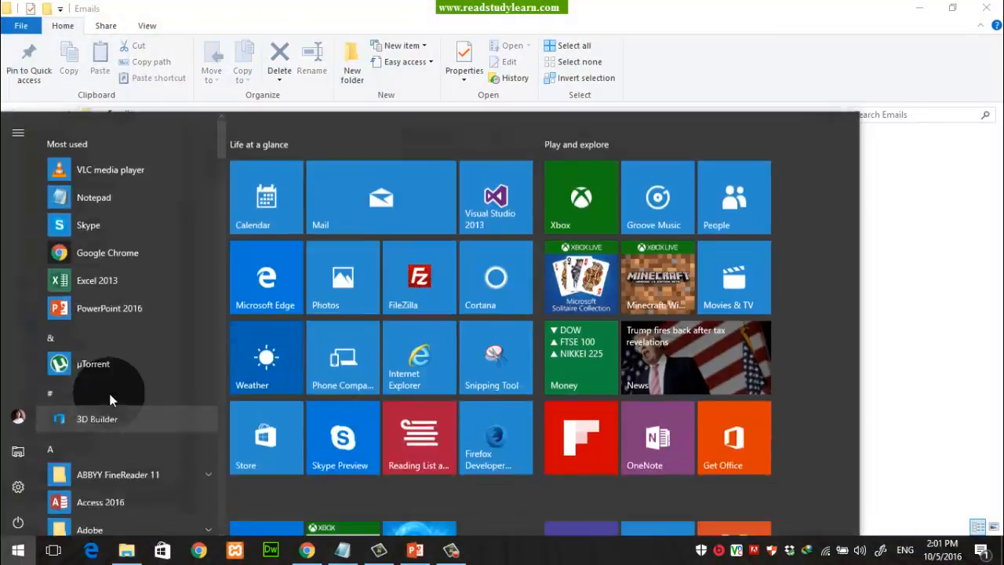
pyautogui.click(123, 258)
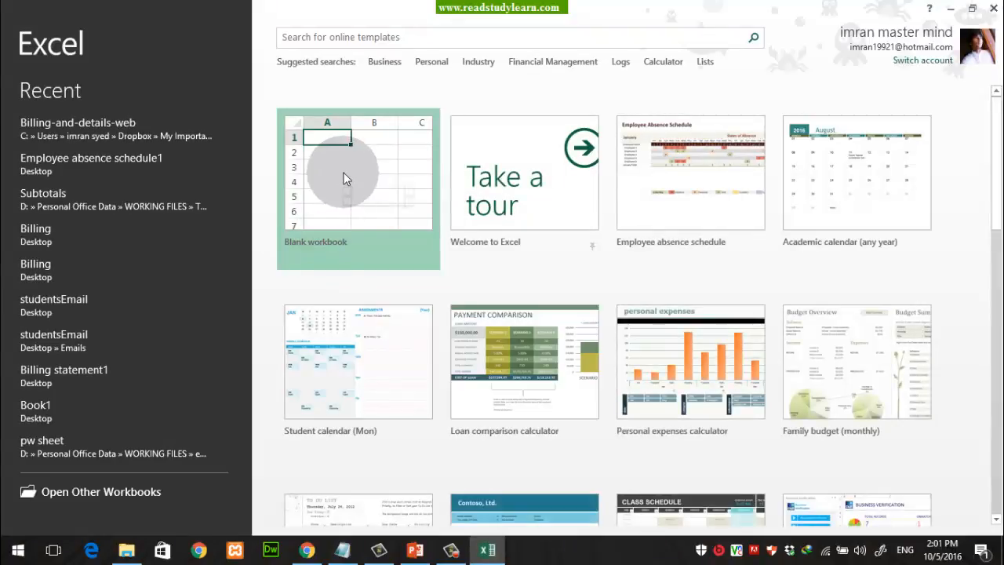
# Open the List1 workbook from the Emails folder in Excel 2013
pyautogui.click(126, 549)
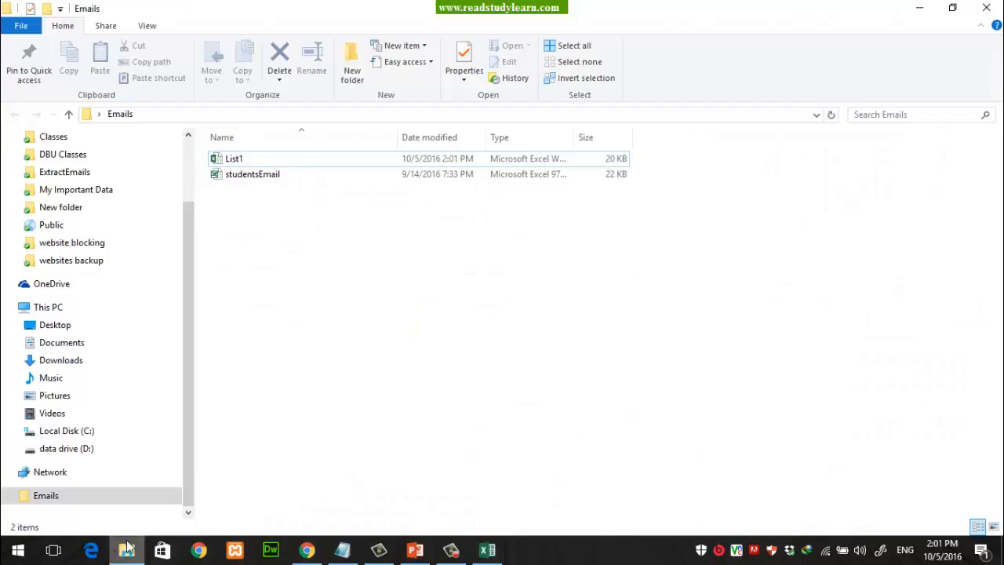
pyautogui.click(230, 160)
pyautogui.moveTo(230, 160); pyautogui.dragTo(222, 234)
pyautogui.hotkey('alt', 'Tab')
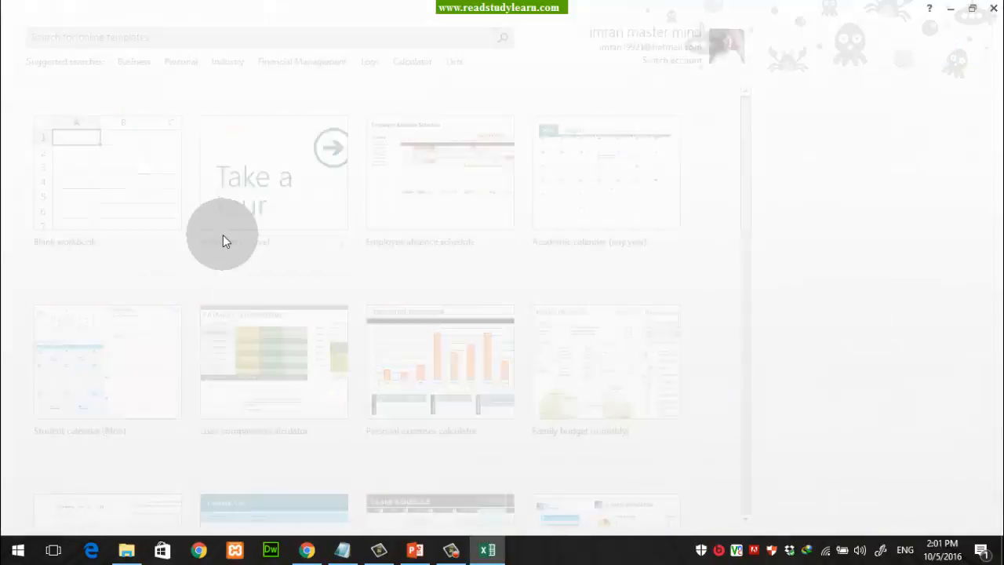
pyautogui.hotkey('alt', 'Tab')
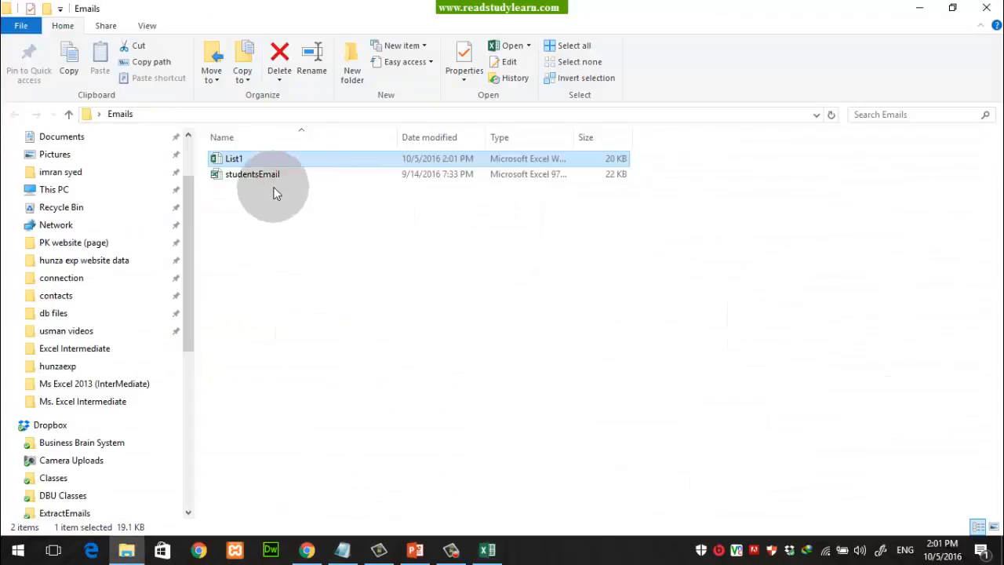
pyautogui.rightClick(231, 160)
pyautogui.click(282, 170)
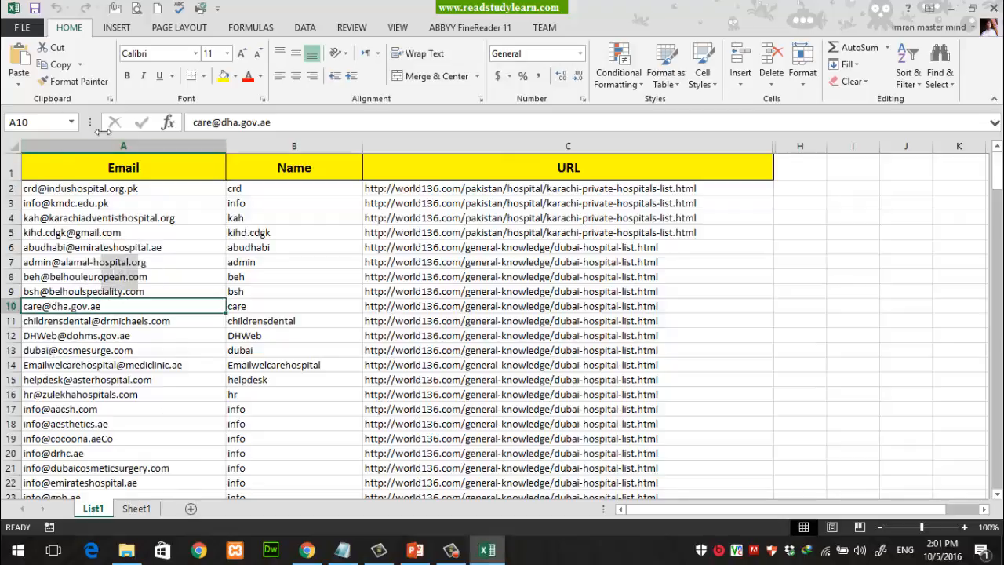
# Copy the Email and Name columns of List1 into cell A1 of a new blank workbook
pyautogui.moveTo(130, 146); pyautogui.dragTo(290, 153)
pyautogui.hotkey('ctrl', 'c')
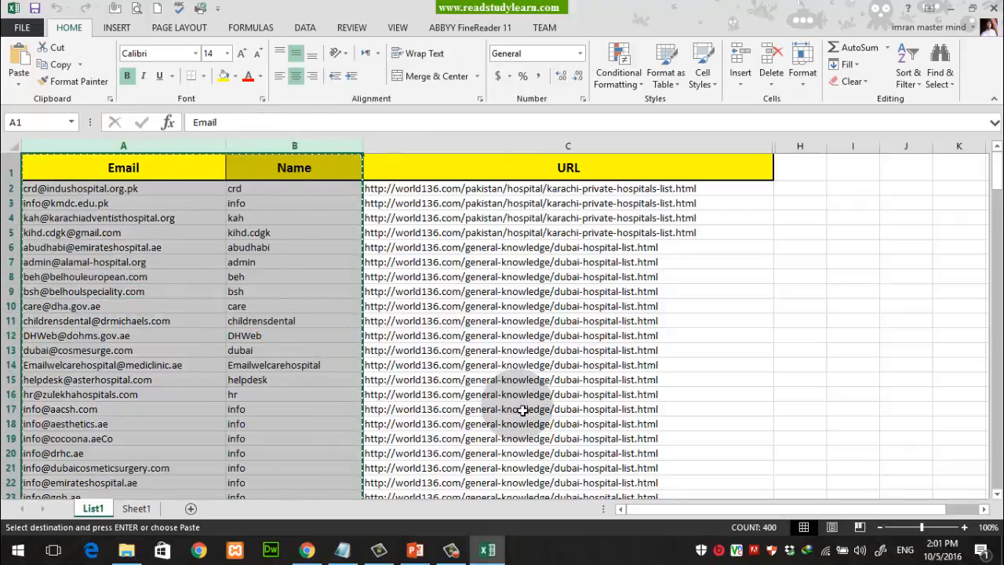
pyautogui.hotkey('ctrl', 'n')
pyautogui.moveTo(502, 554)
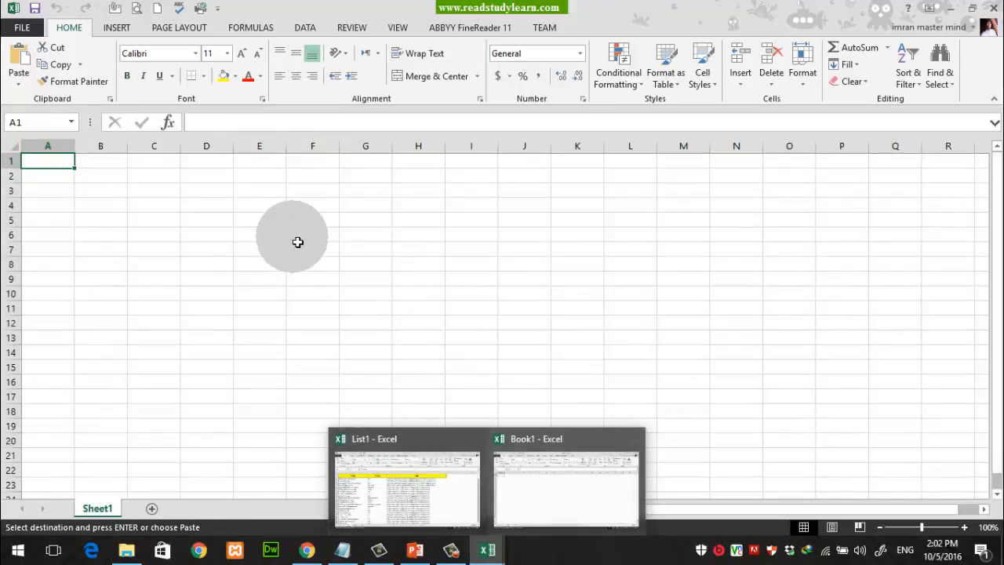
pyautogui.hotkey('ctrl', 'v')
pyautogui.click(294, 215)
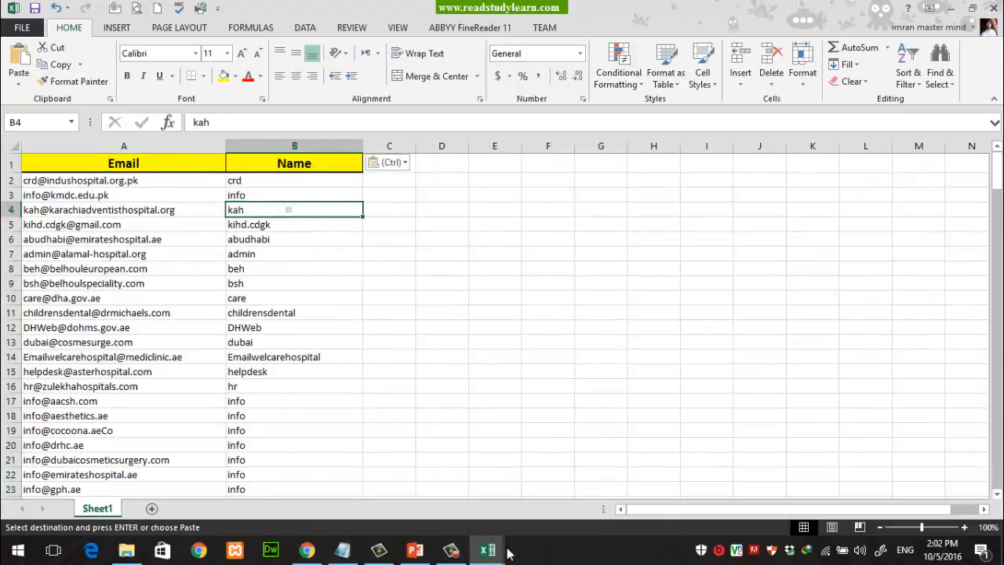
# Check the open Excel workbooks and the side-by-side comparison topic on the PowerPoint slide, and return to the new workbook
pyautogui.moveTo(514, 547)
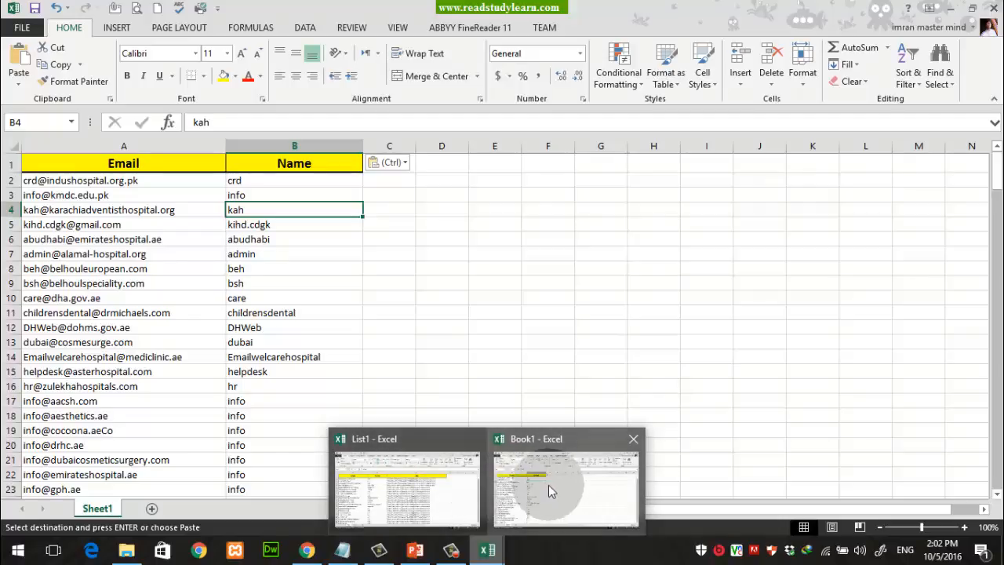
pyautogui.click(487, 271)
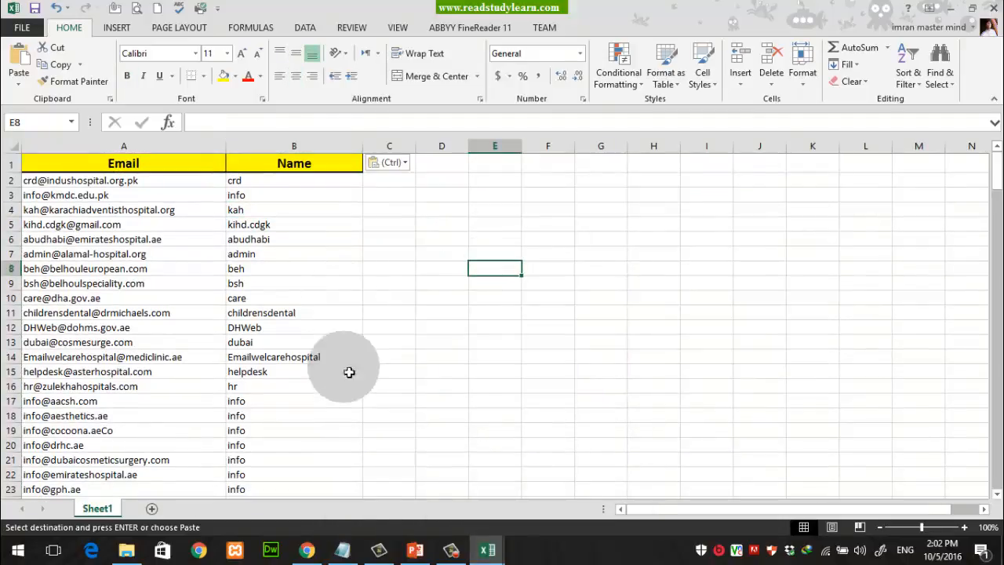
pyautogui.click(414, 549)
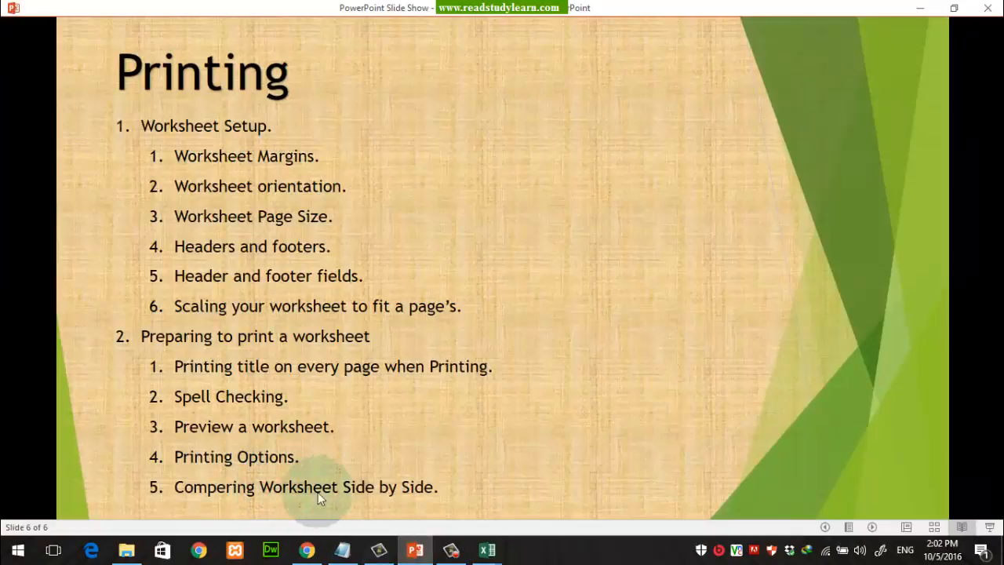
pyautogui.click(414, 551)
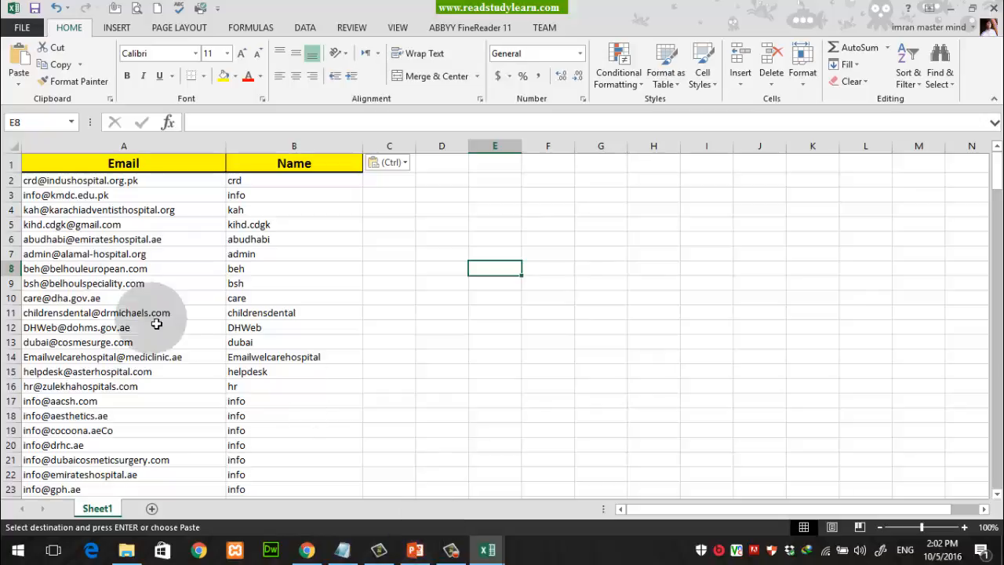
# Switch to the List1 workbook and clear the copy selection around its Email and Name columns
pyautogui.click(68, 240)
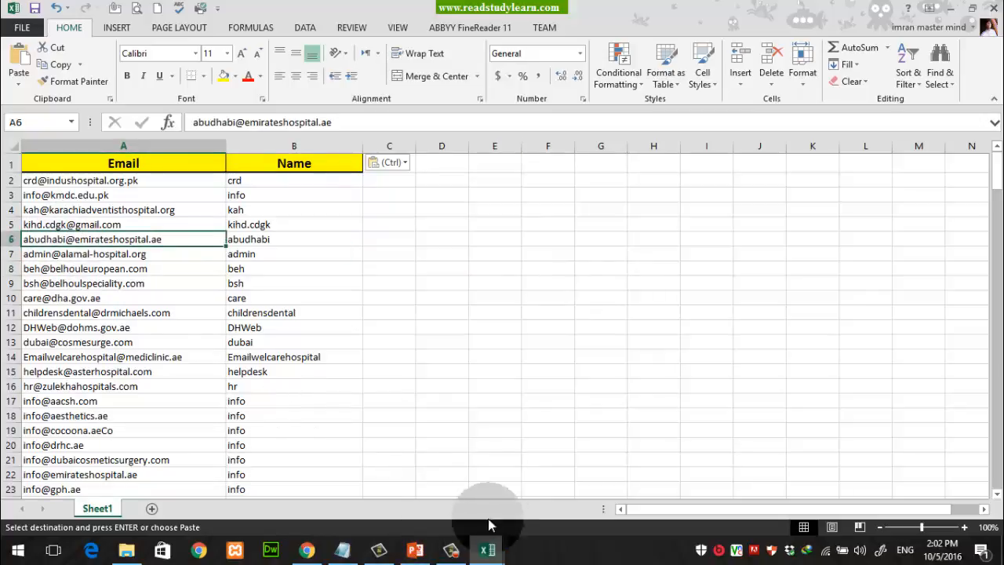
pyautogui.click(467, 502)
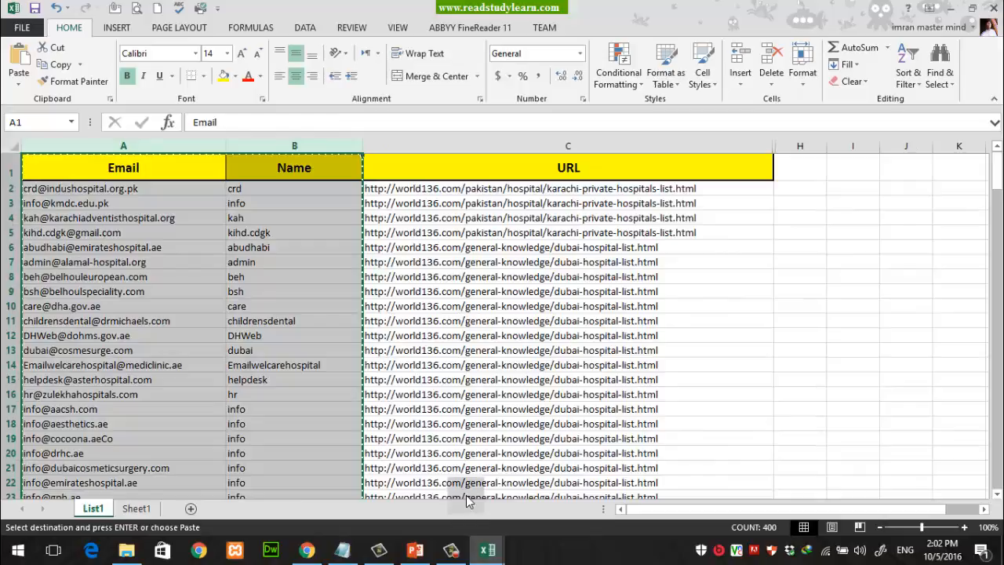
pyautogui.click(457, 409)
pyautogui.press('Escape')
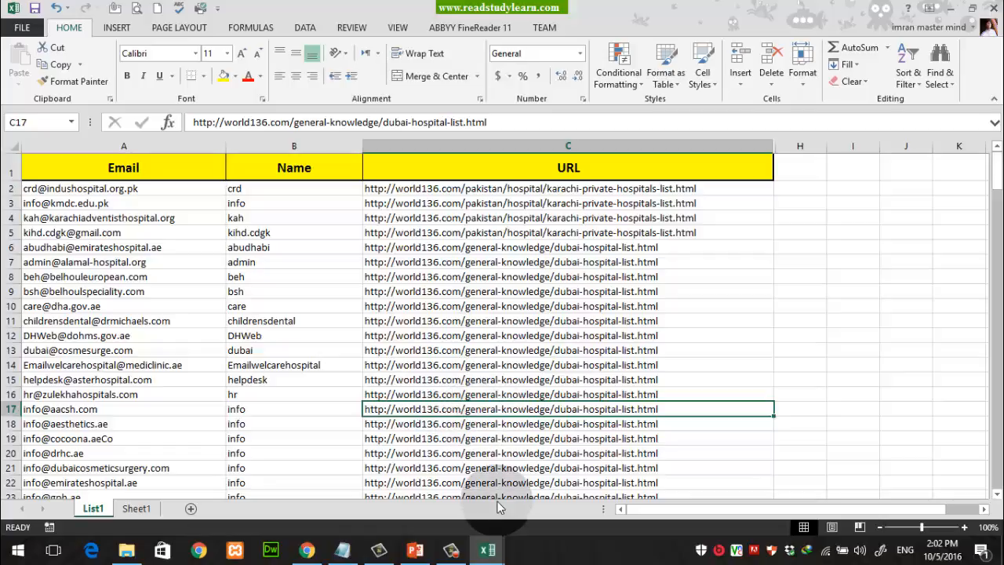
# Switch back and forth between the List1 and Book1 workbooks to compare them, ending on List1
pyautogui.hotkey('ctrl', 'Tab')
pyautogui.hotkey('ctrl', 'Tab')
pyautogui.hotkey('ctrl', 'Tab')
pyautogui.hotkey('ctrl', 'Tab')
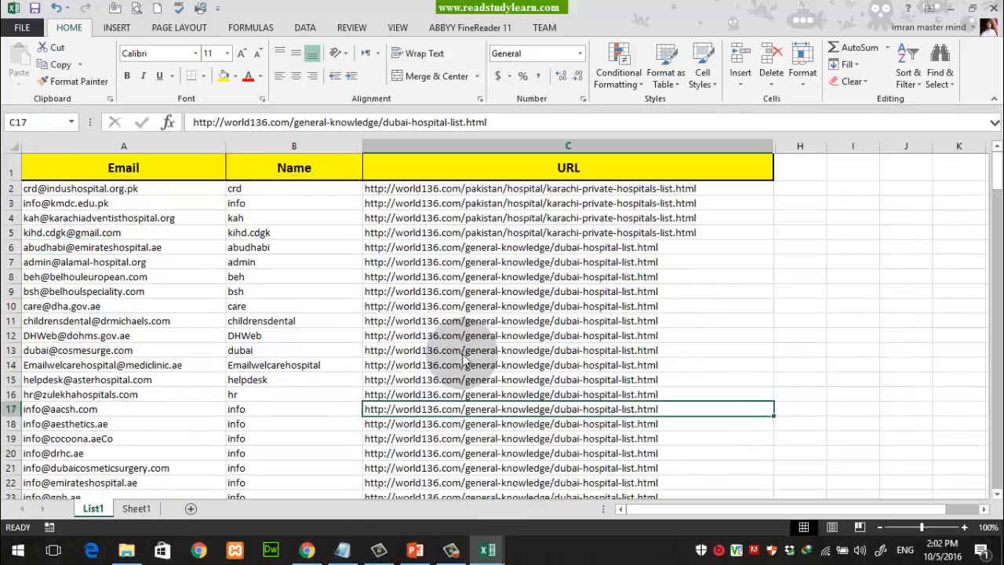
# Switch repeatedly between the List1 and Book1 workbooks to compare their Email and Name entries, finishing on List1
pyautogui.hotkey('ctrl', 'Tab')
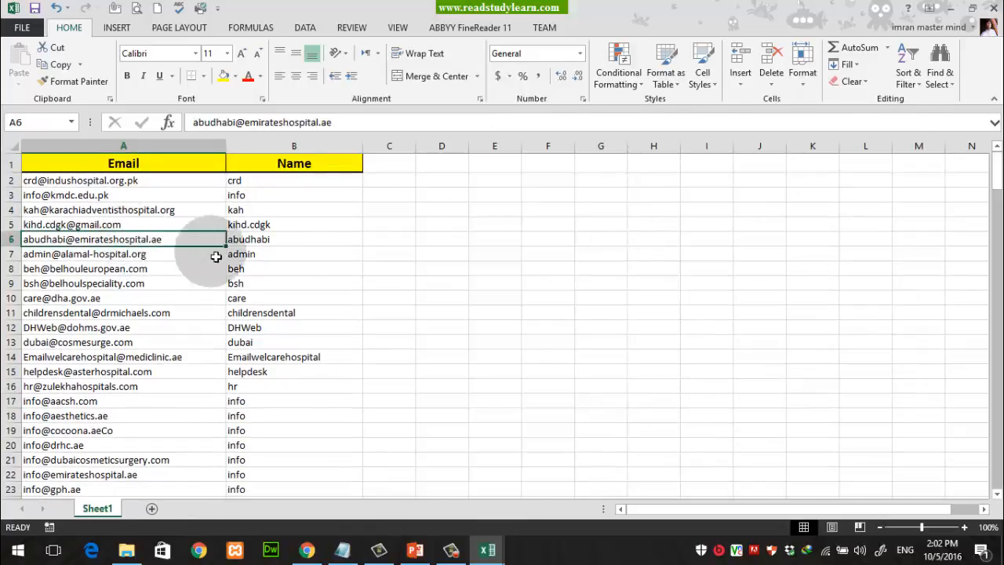
pyautogui.click(349, 242)
pyautogui.click(390, 244)
pyautogui.hotkey('ctrl', 'Tab')
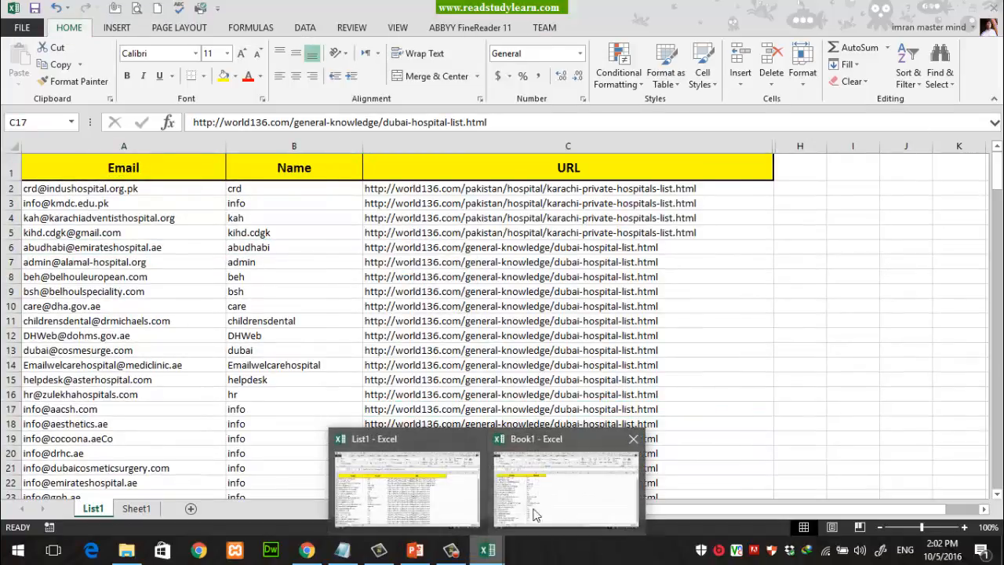
pyautogui.hotkey('ctrl', 'Tab')
pyautogui.click(486, 555)
pyautogui.click(442, 487)
pyautogui.click(488, 554)
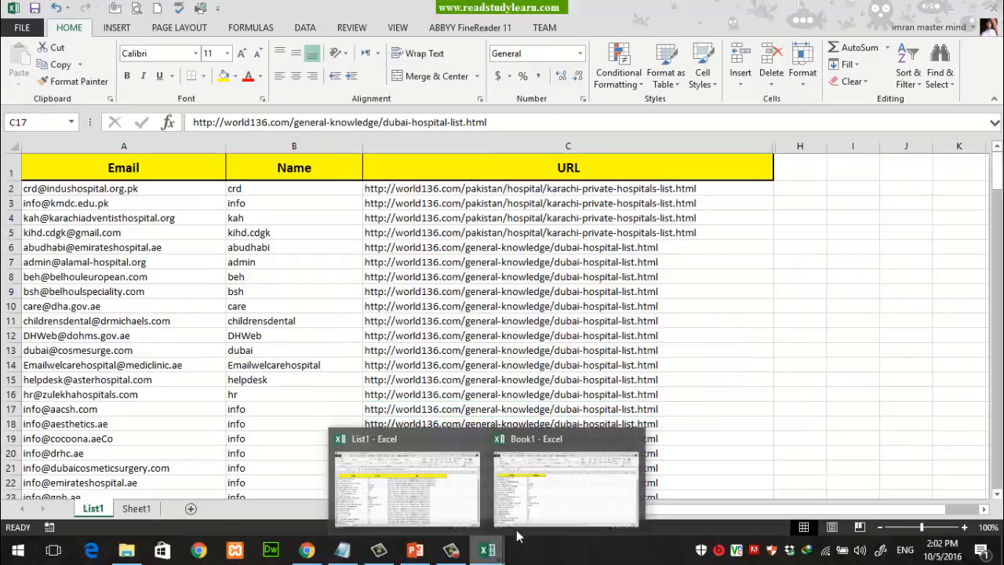
pyautogui.click(528, 501)
pyautogui.click(471, 558)
pyautogui.click(446, 493)
pyautogui.click(488, 554)
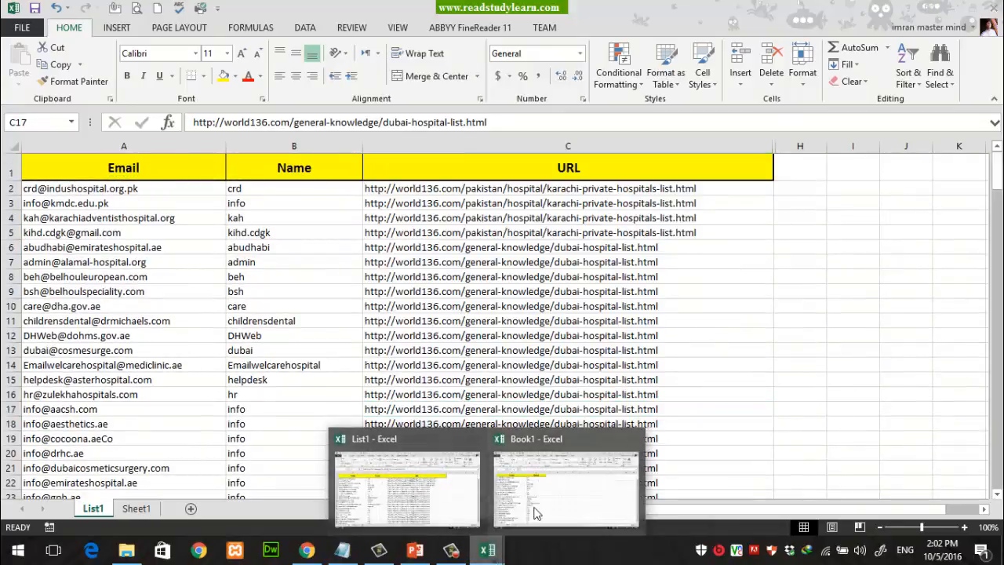
pyautogui.click(552, 499)
pyautogui.click(97, 254)
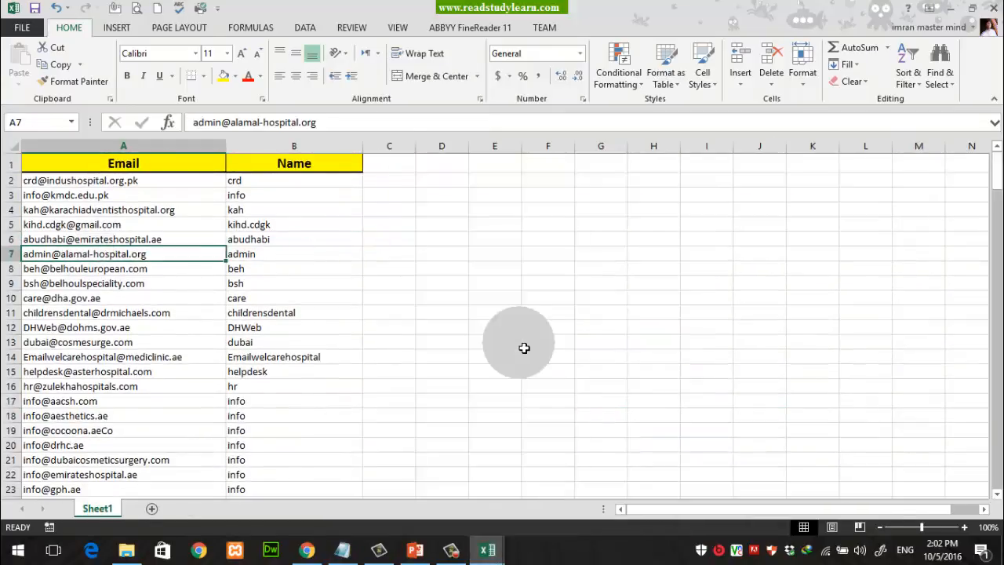
pyautogui.click(487, 549)
pyautogui.click(398, 491)
pyautogui.click(505, 251)
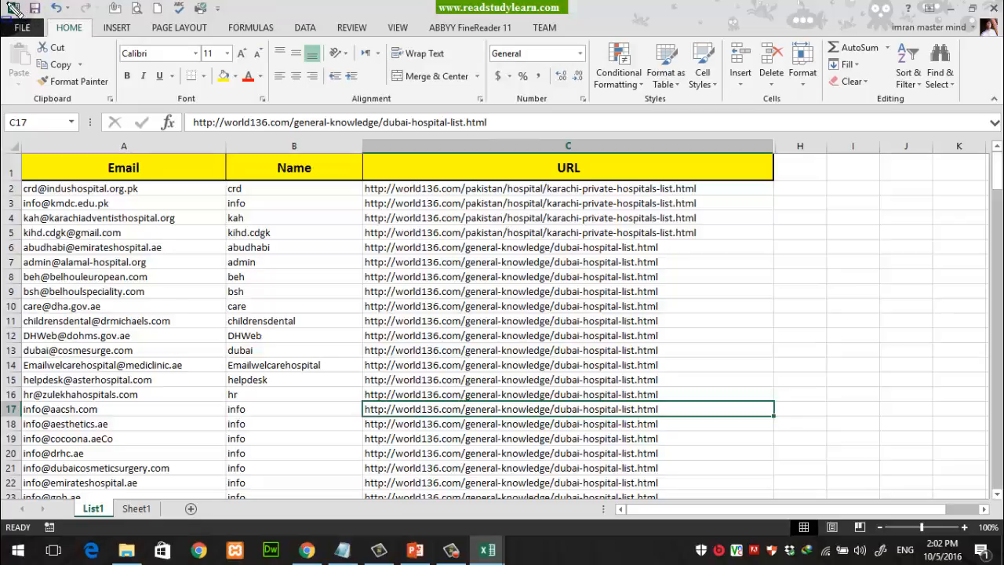
# Annotate the screen with a vertical dividing line down the middle, clear it, and select cell C10 in List1
pyautogui.moveTo(13, 10); pyautogui.dragTo(480, 557)
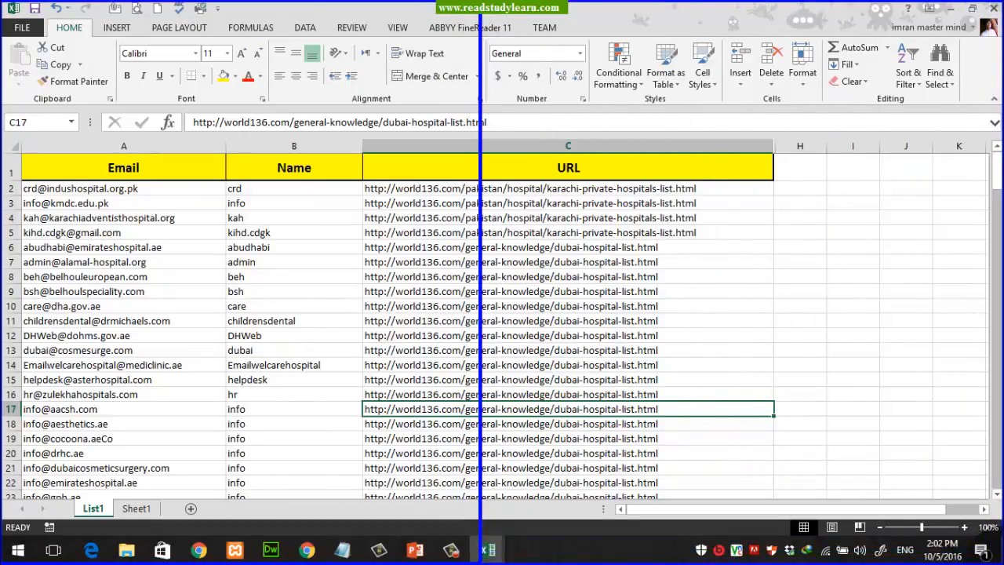
pyautogui.click(499, 232)
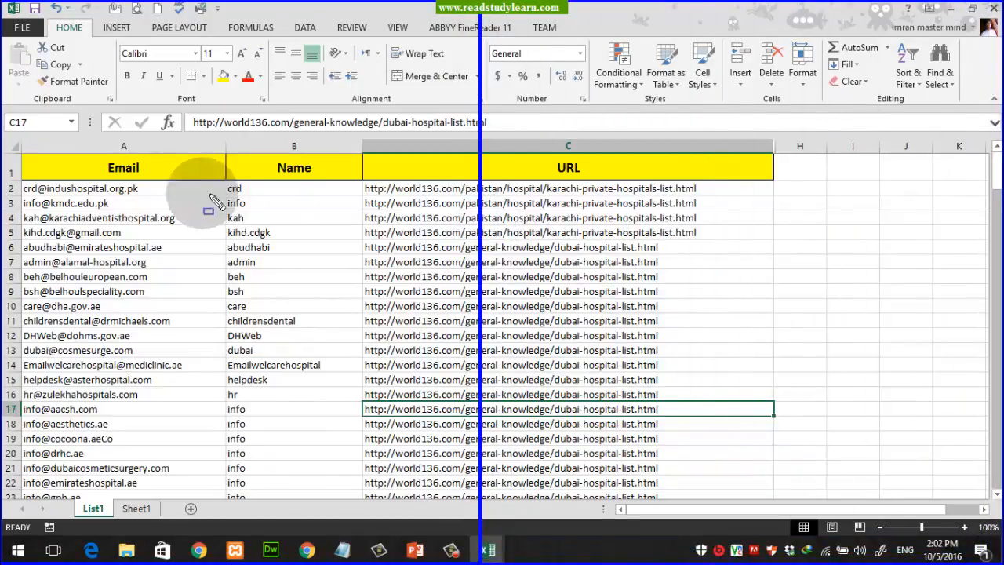
pyautogui.click(549, 306)
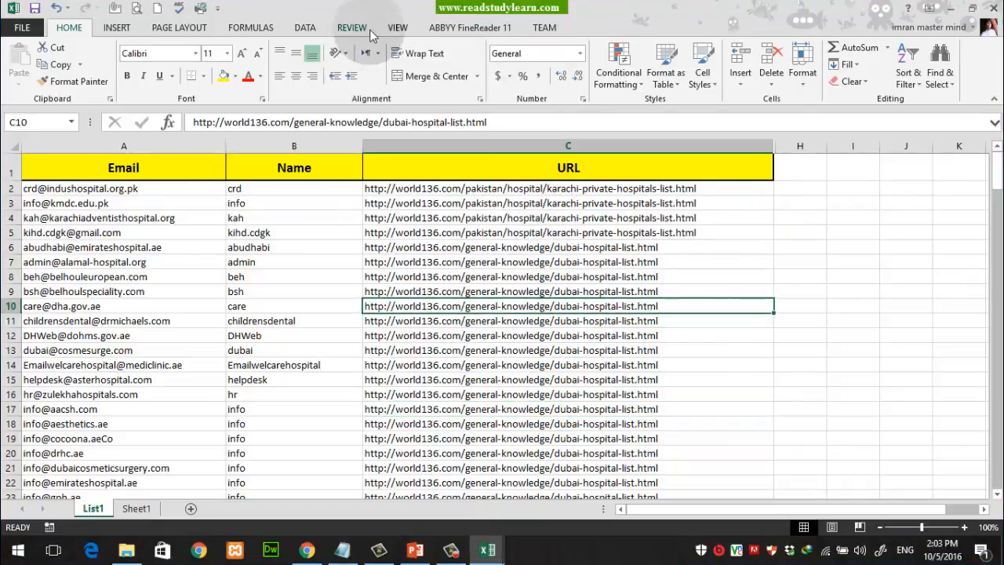
# Turn on View Side by Side for the List1 and Book1 workbooks and activate the Book1 window
pyautogui.click(397, 28)
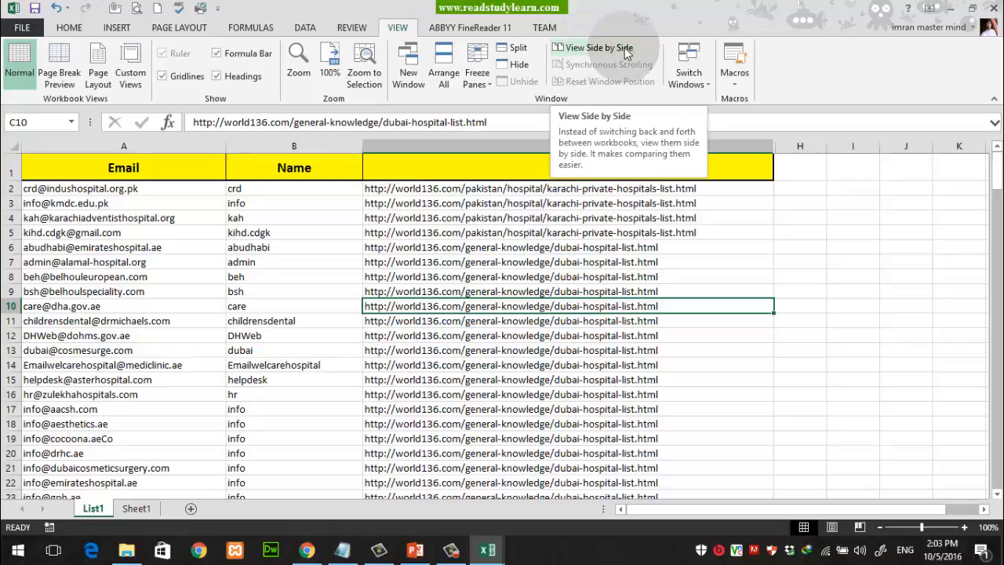
pyautogui.click(604, 50)
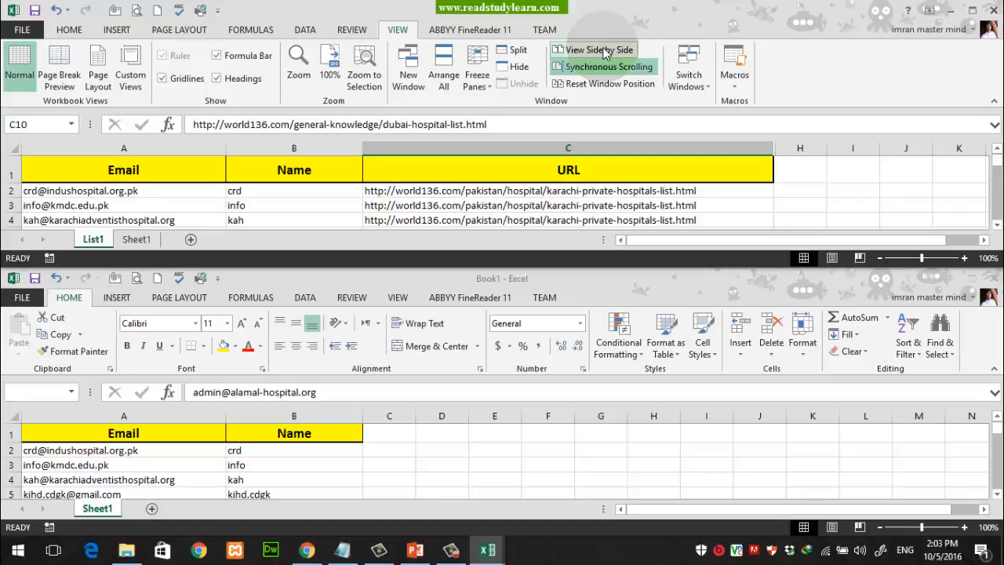
pyautogui.click(604, 53)
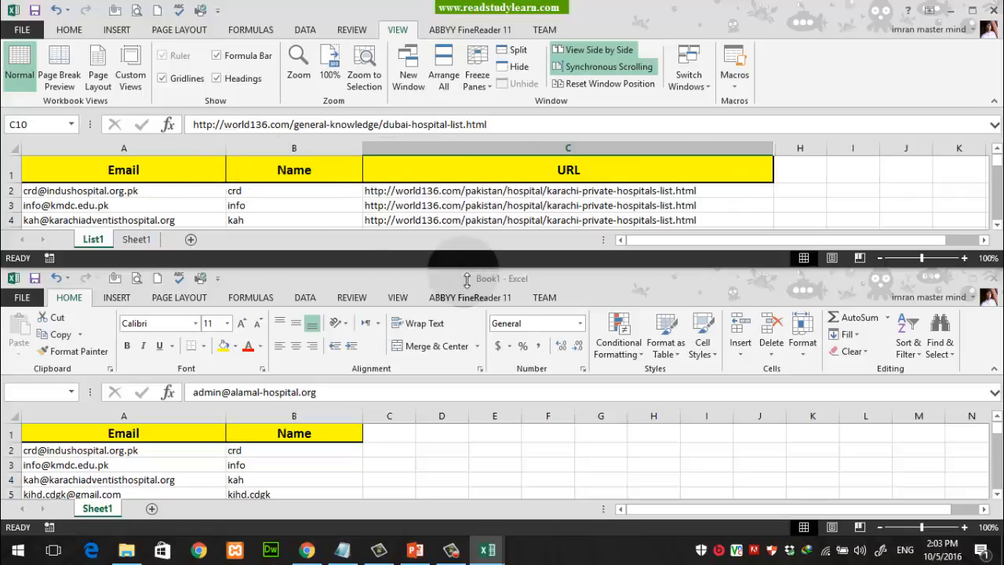
pyautogui.click(533, 281)
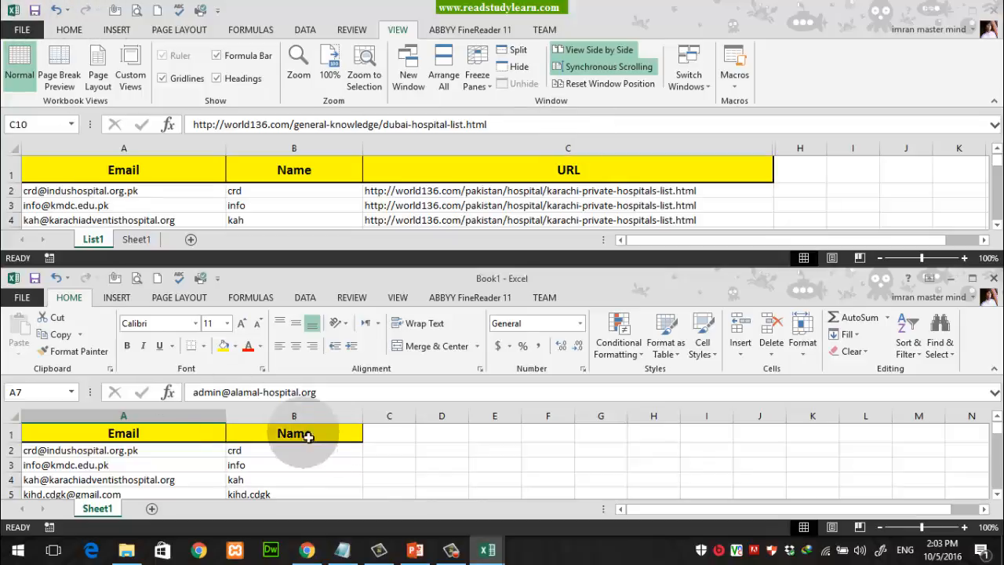
# Annotate the screen with two tall rectangles next to each other to illustrate a vertical window arrangement, and clear them
pyautogui.click(312, 346)
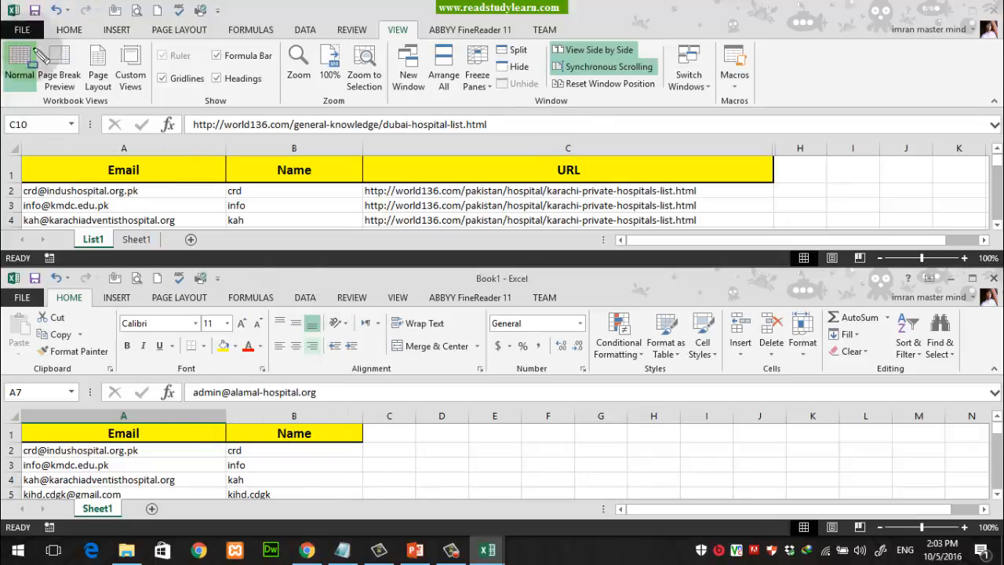
pyautogui.moveTo(11, 13)
pyautogui.mouseDown()
pyautogui.moveTo(89, 123)
pyautogui.moveTo(337, 537)
pyautogui.mouseUp()
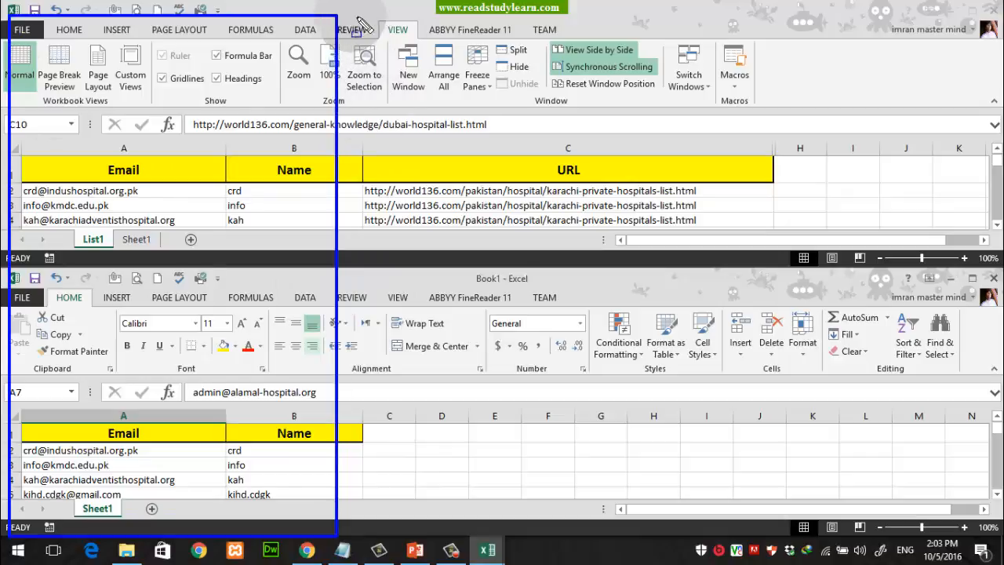
pyautogui.moveTo(349, 16)
pyautogui.mouseDown()
pyautogui.moveTo(671, 514)
pyautogui.moveTo(661, 536)
pyautogui.mouseUp()
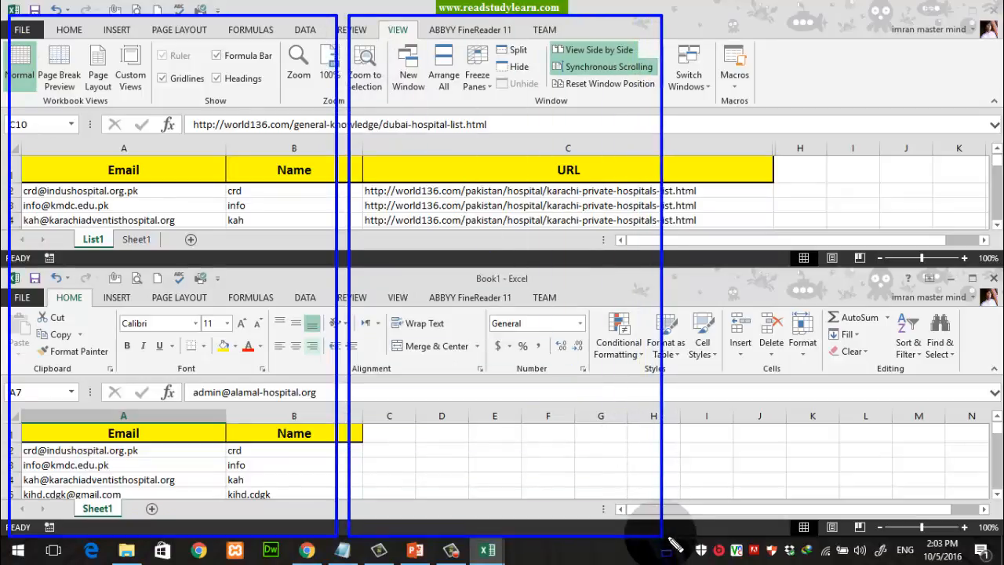
pyautogui.press('Escape')
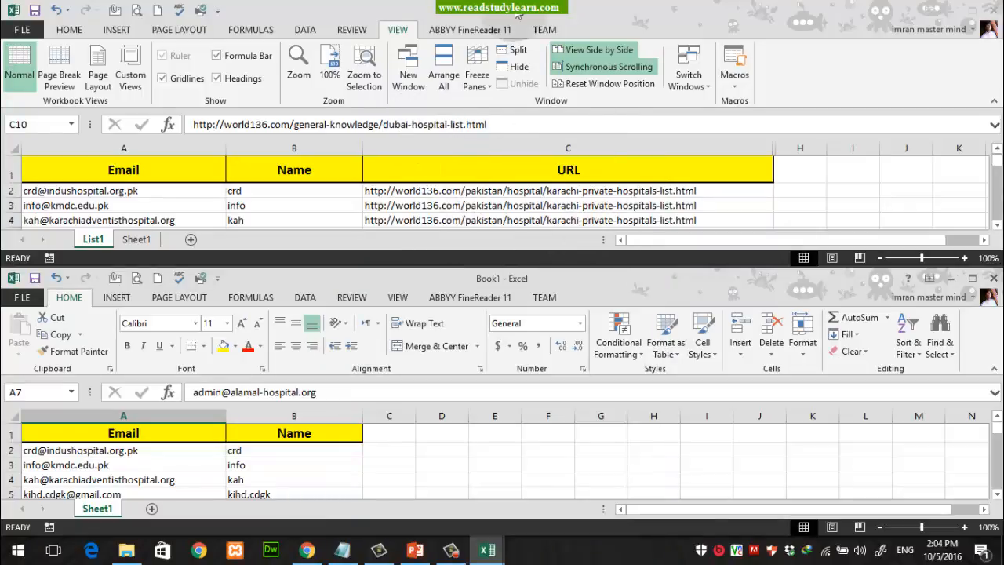
# Snap the List1 window to the right half of the screen and the Book1 window to the left half
pyautogui.click(659, 15)
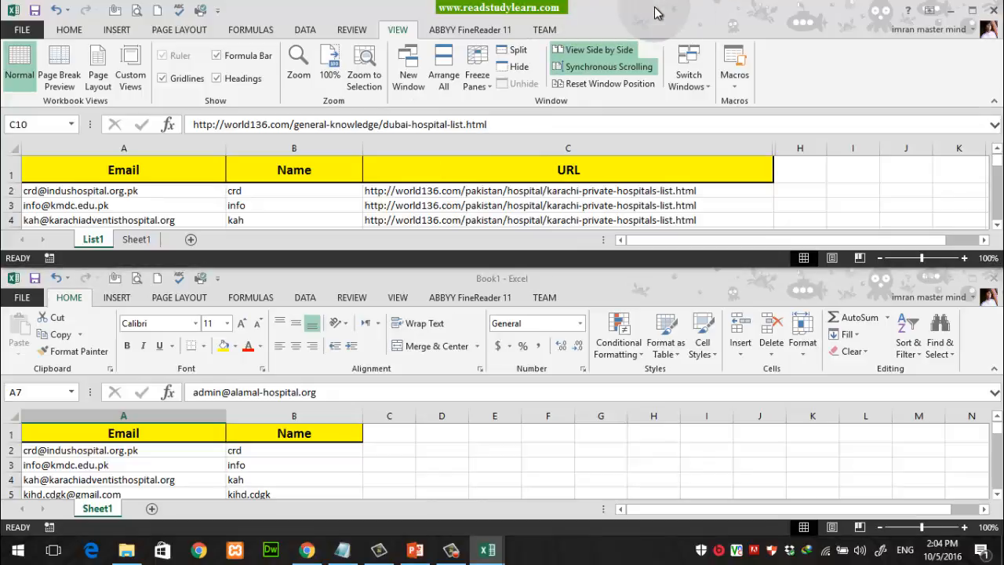
pyautogui.moveTo(654, 6); pyautogui.dragTo(994, 182)
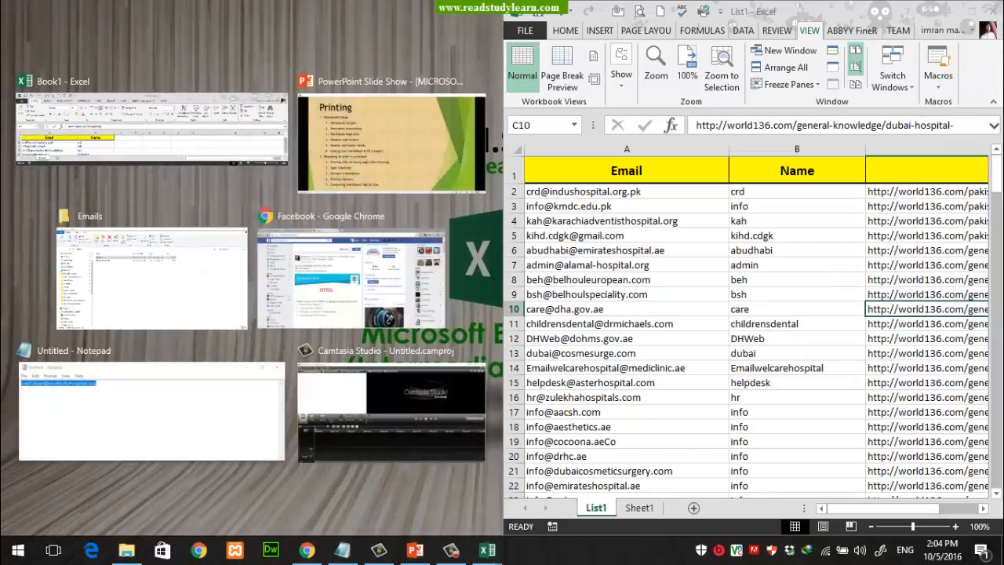
pyautogui.click(127, 131)
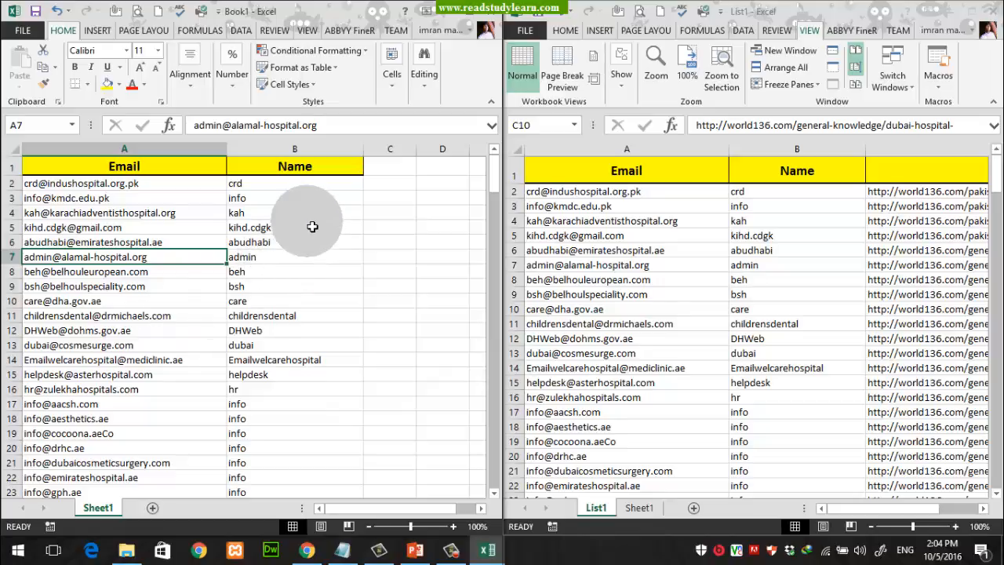
# Scroll Book1 down past row 100 and back to row 1 to check the synchronous scrolling with List1
pyautogui.click(208, 213)
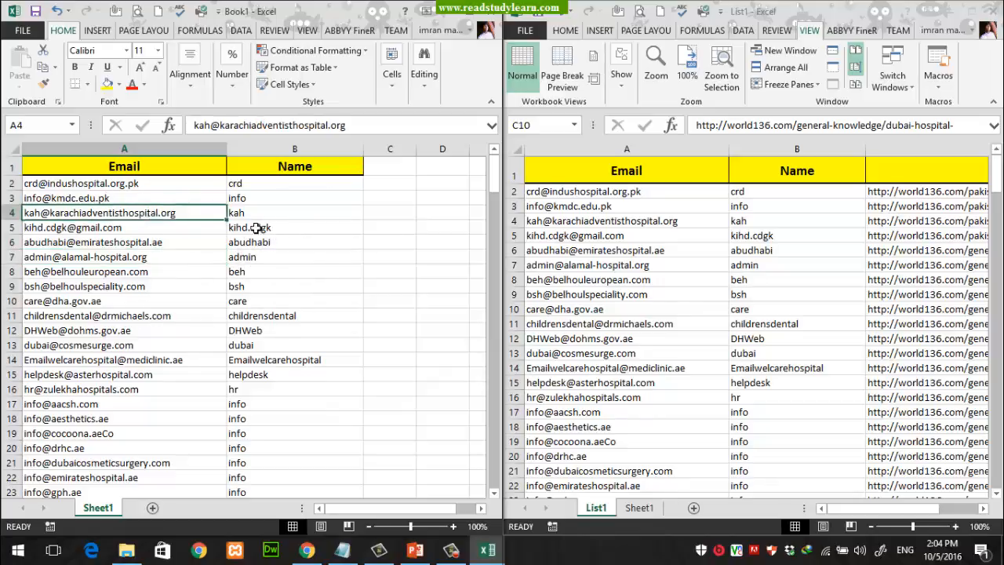
pyautogui.click(157, 242)
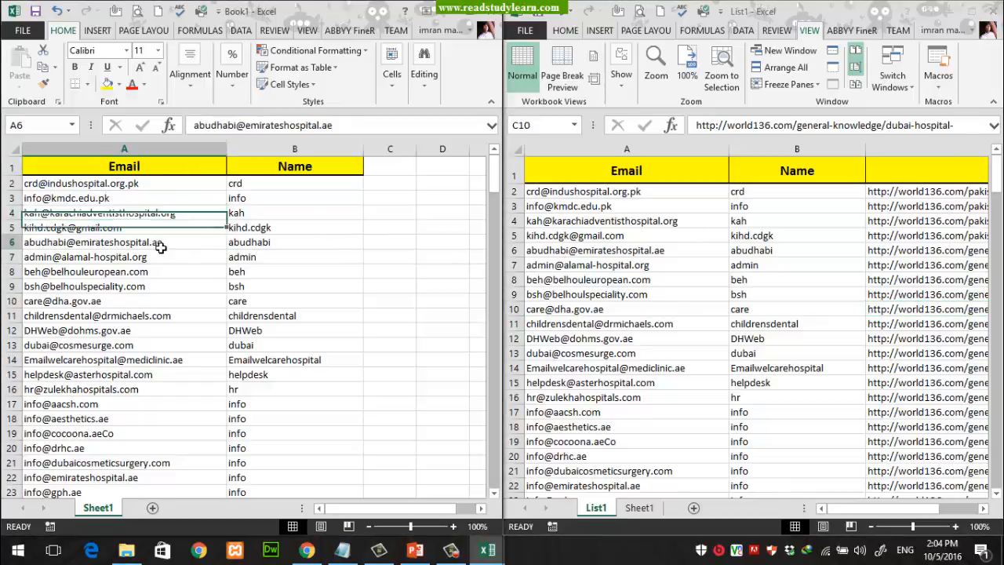
pyautogui.scroll(-2, 175, 248)
pyautogui.scroll(-20, 175, 247)
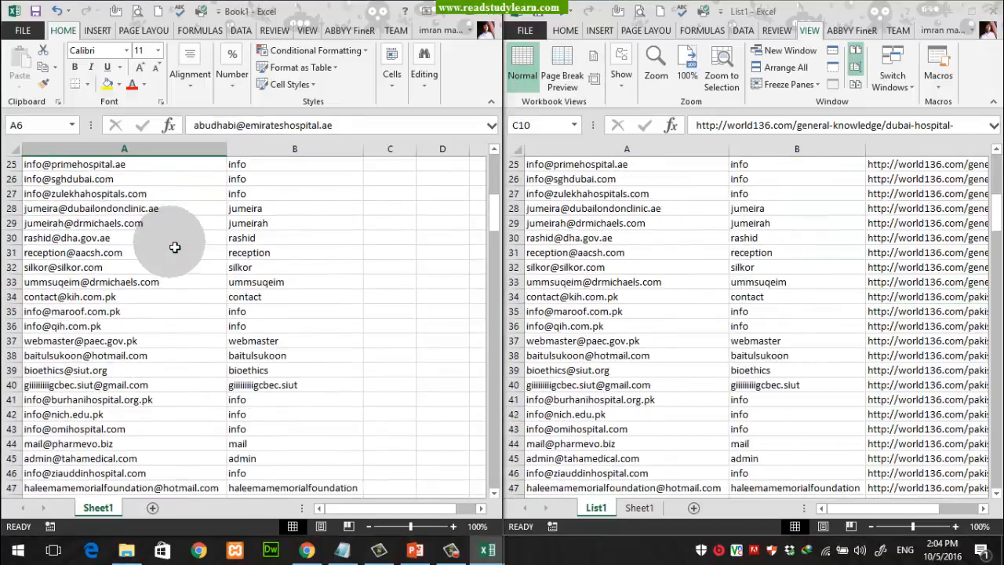
pyautogui.scroll(-11, 175, 247)
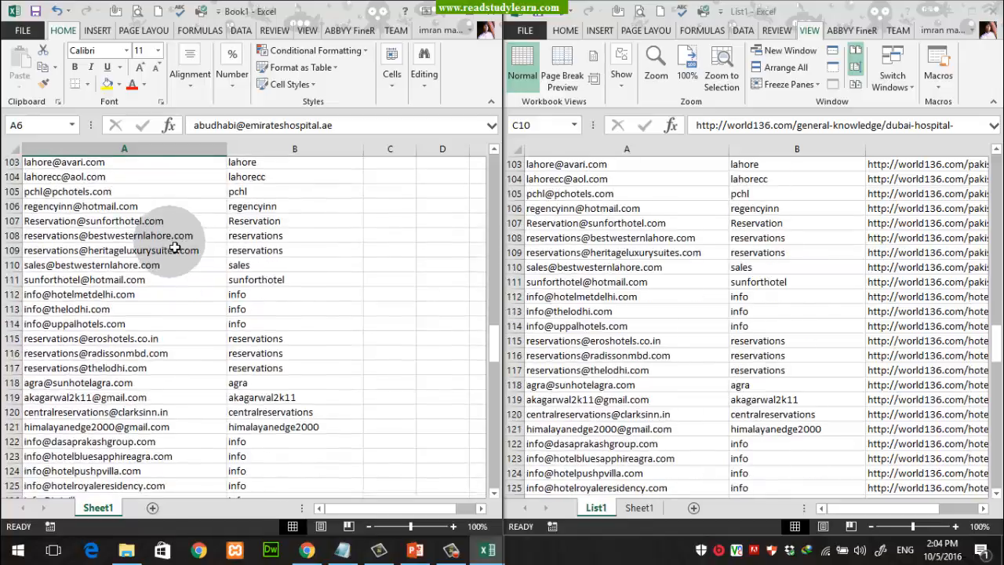
pyautogui.scroll(8, 175, 247)
pyautogui.scroll(20, 175, 247)
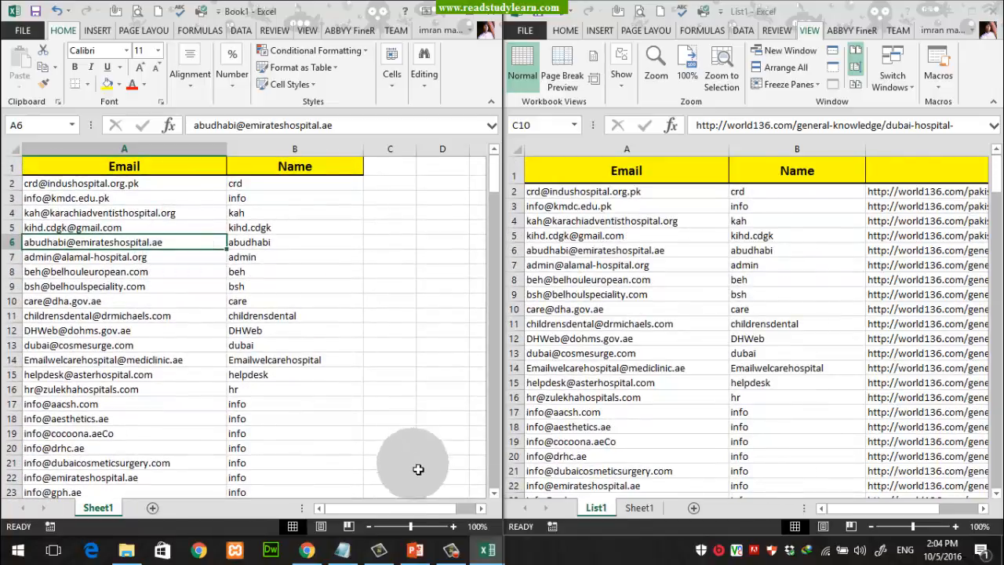
# Change the zoom of the Book1 sheet out and in, settling at 80% for both side-by-side workbooks
pyautogui.click(368, 526)
pyautogui.click(368, 526)
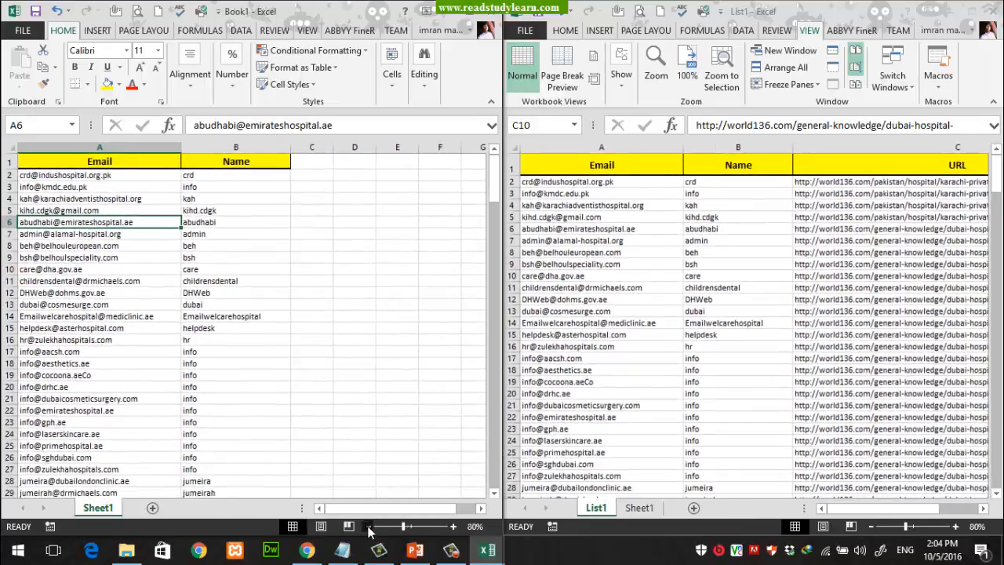
pyautogui.click(368, 526)
pyautogui.click(452, 526)
pyautogui.click(453, 527)
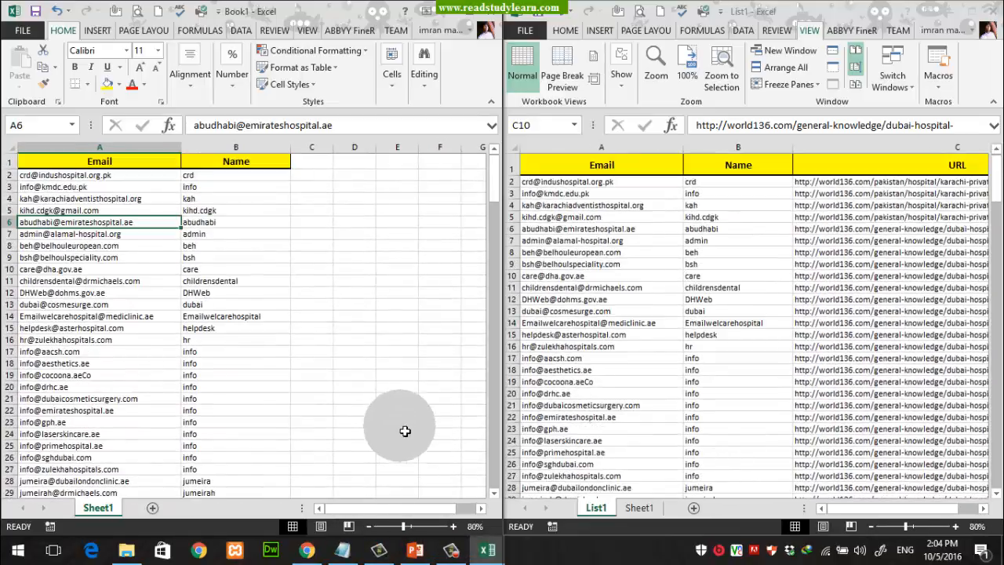
# Switch the focus between the List1 and Book1 windows to compare the two sheets
pyautogui.click(648, 324)
pyautogui.click(390, 336)
pyautogui.click(671, 331)
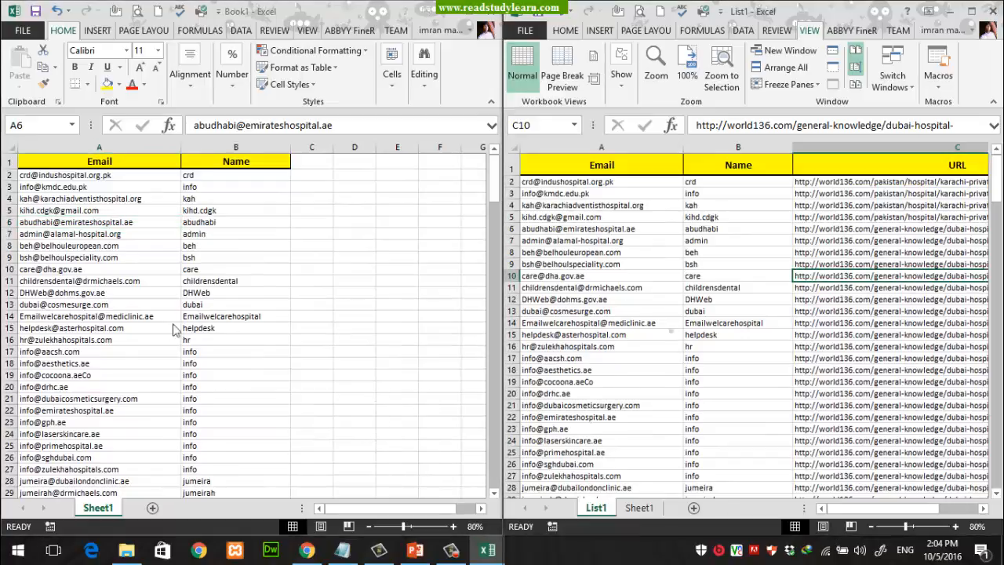
pyautogui.click(440, 508)
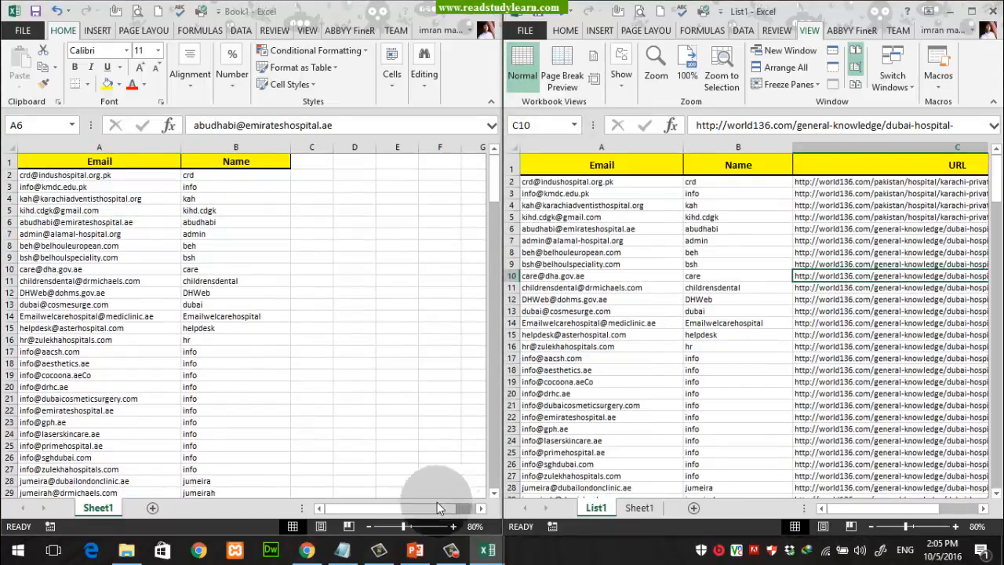
# Check the printing topics on the PowerPoint slide, and minimize PowerPoint and both Excel workbook windows
pyautogui.click(415, 550)
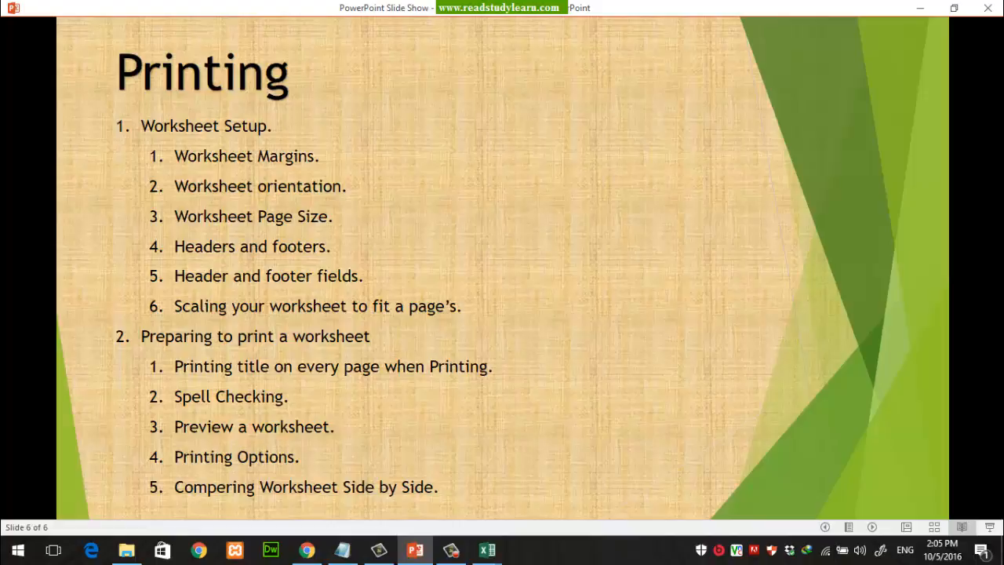
pyautogui.click(922, 8)
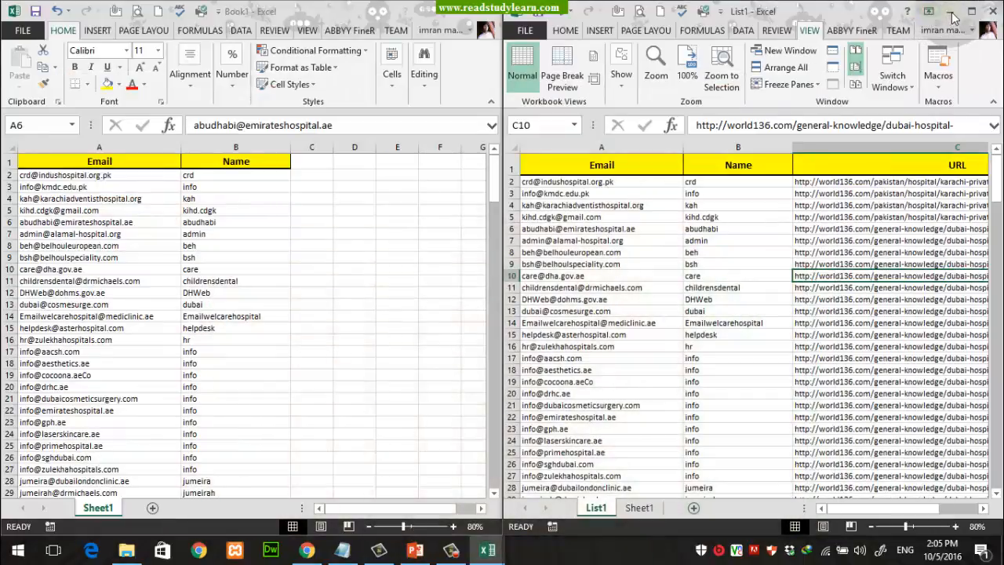
pyautogui.click(951, 13)
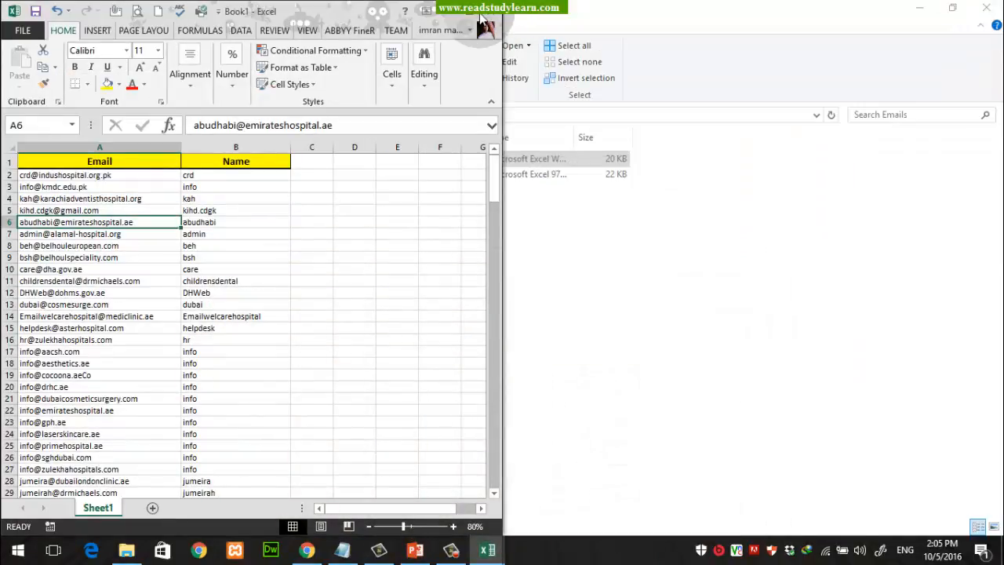
pyautogui.click(471, 14)
pyautogui.click(917, 8)
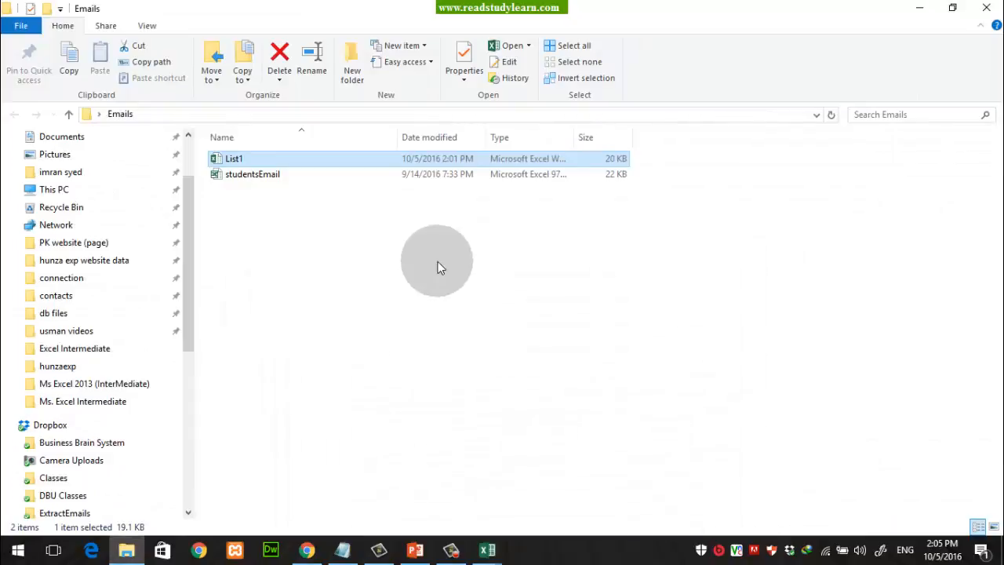
# Open the folder Personal Office Data > ReadStudyLearn > Ms. Excel Urdu on the data drive (D:)
pyautogui.scroll(-6, 182, 482)
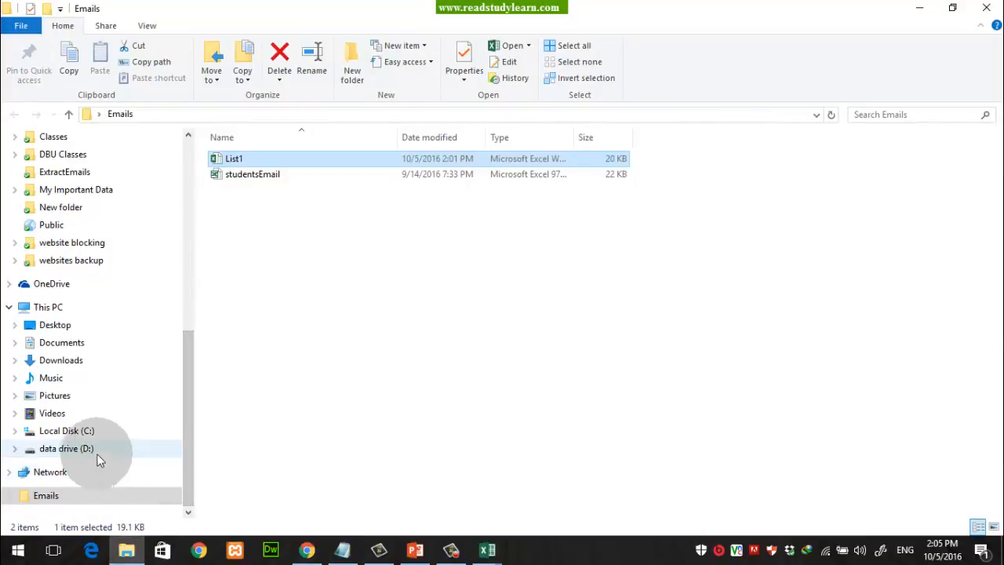
pyautogui.click(87, 449)
pyautogui.doubleClick(325, 174)
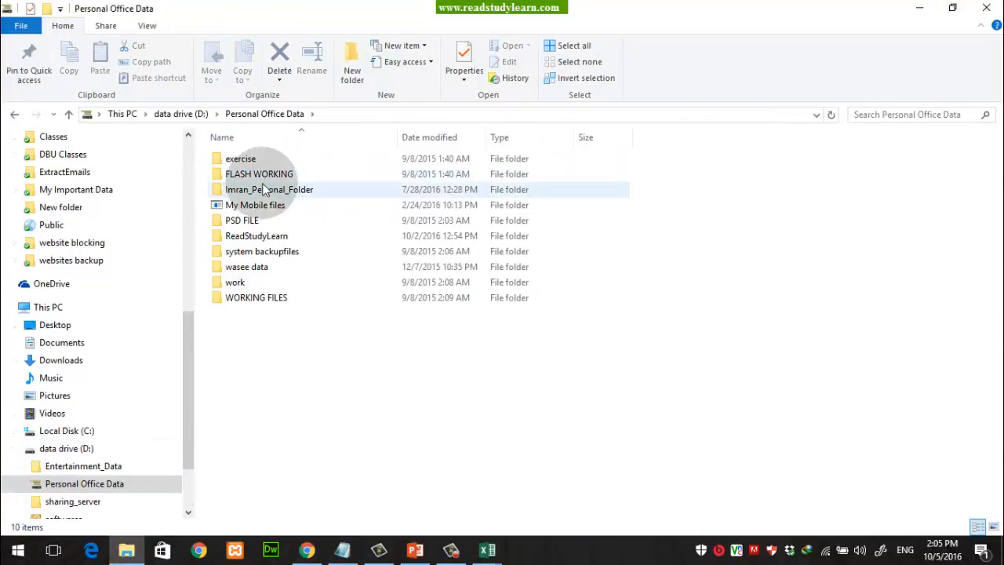
pyautogui.doubleClick(278, 236)
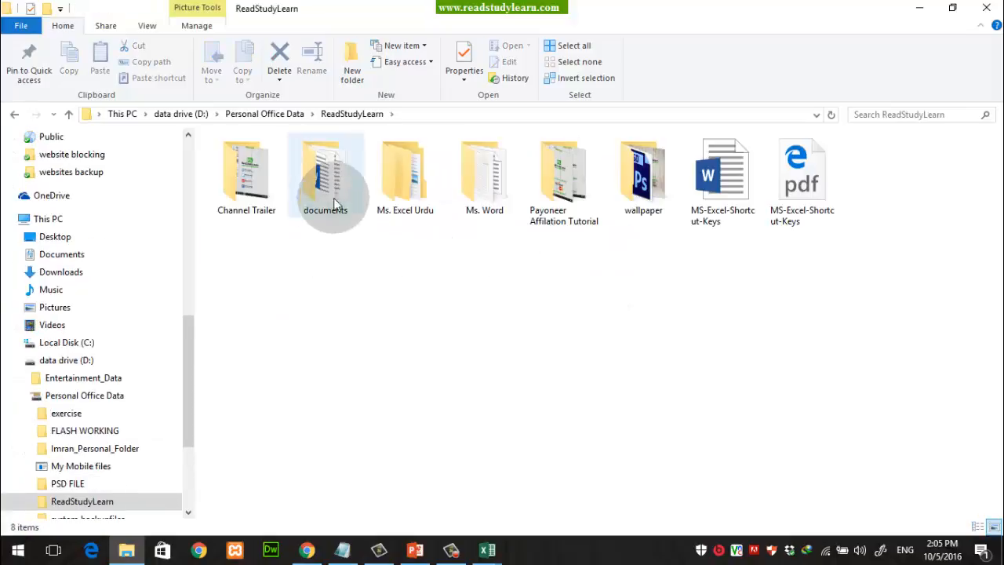
pyautogui.doubleClick(405, 176)
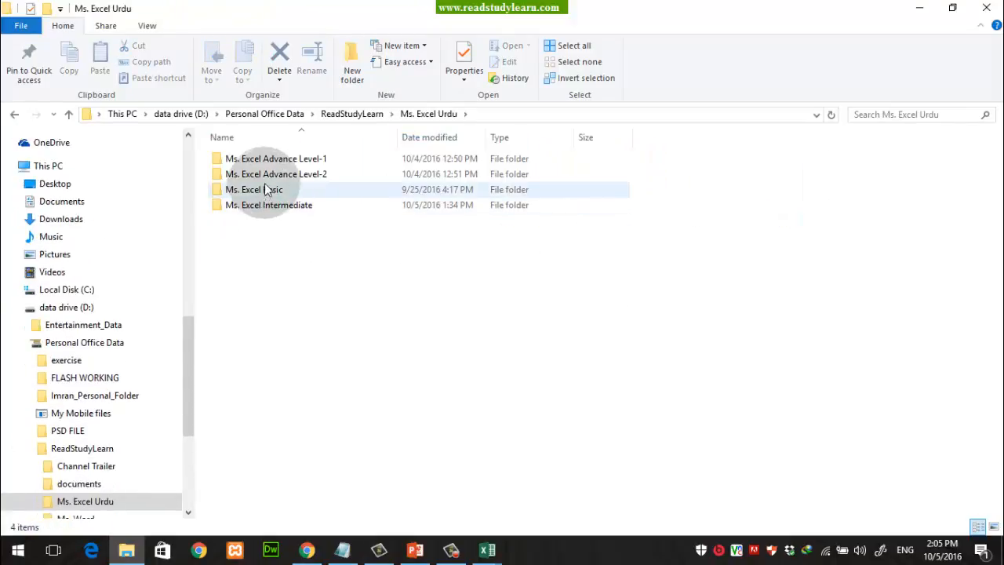
# Open the MICROSOFT EXCEL 2013 presentation from the Ms. Excel Advance Level-1 folder
pyautogui.click(288, 161)
pyautogui.click(318, 175)
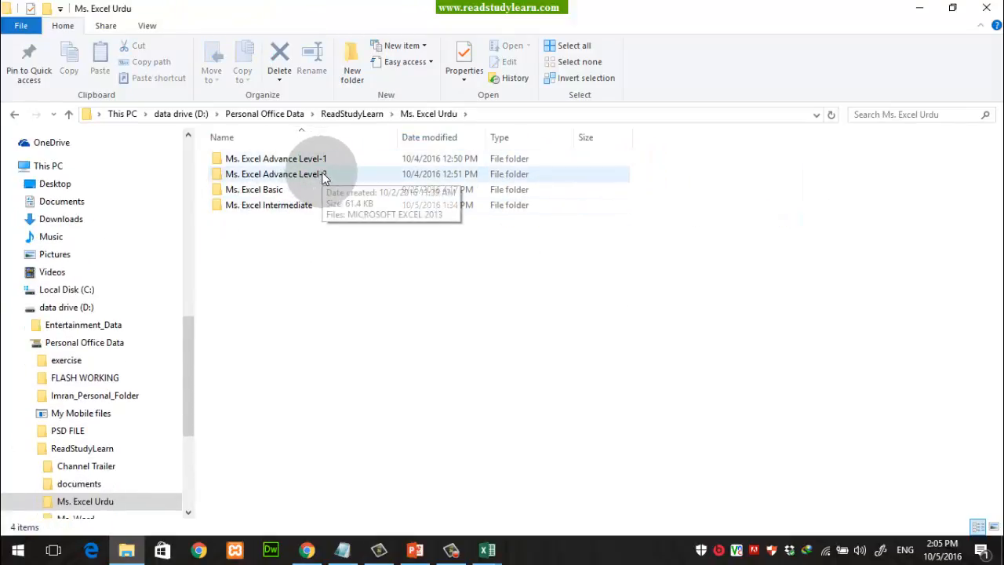
pyautogui.click(374, 224)
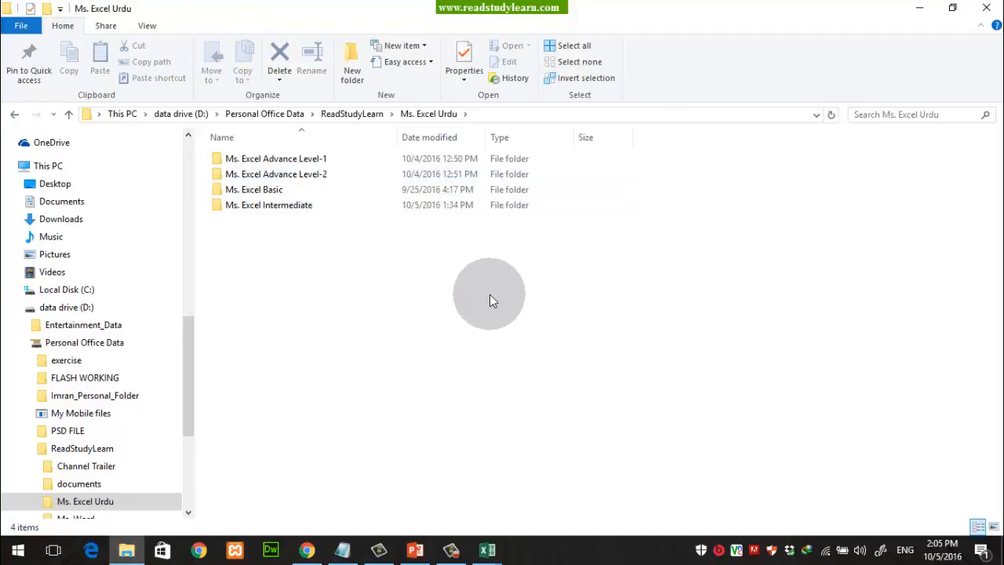
pyautogui.click(316, 173)
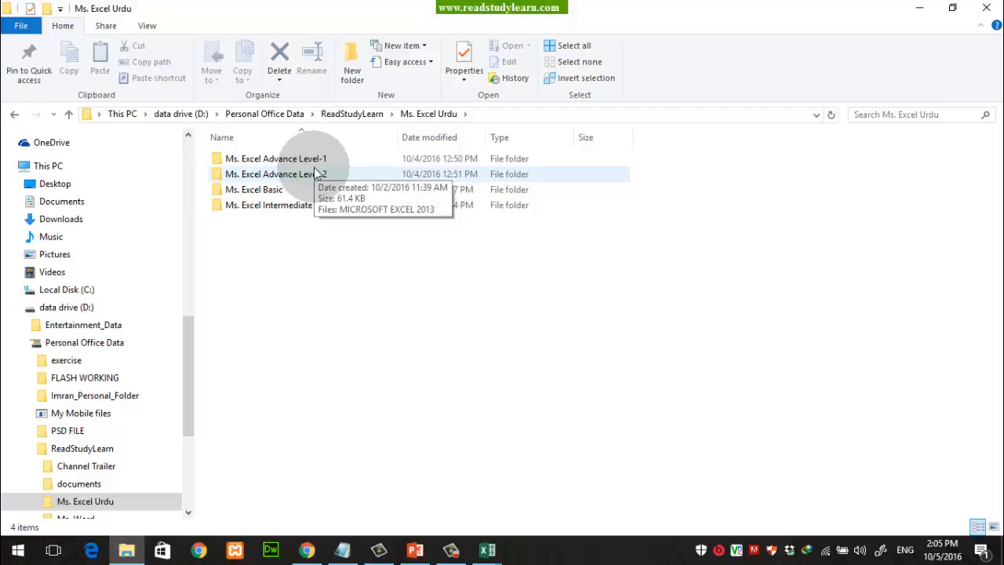
pyautogui.doubleClick(314, 159)
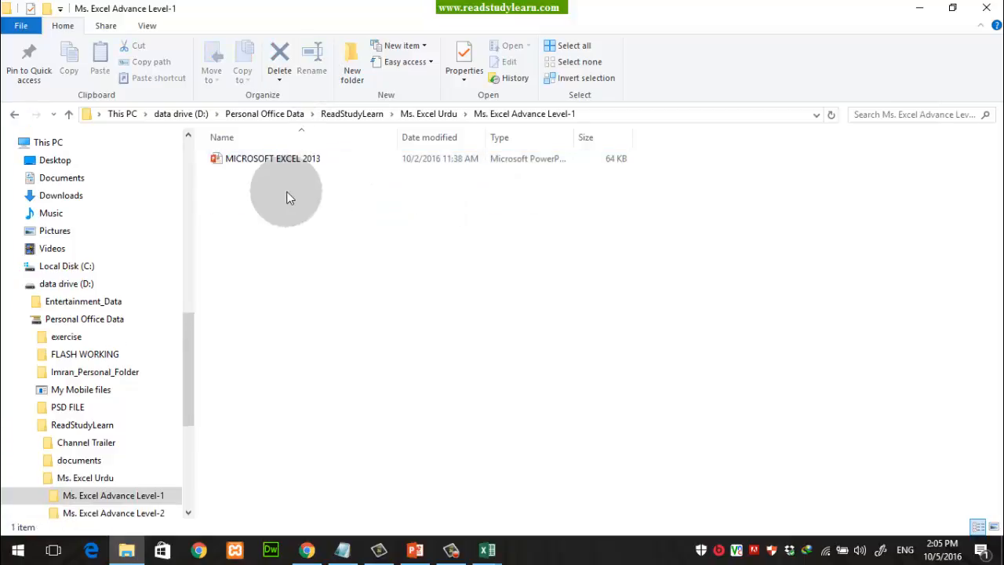
pyautogui.click(274, 166)
pyautogui.doubleClick(275, 166)
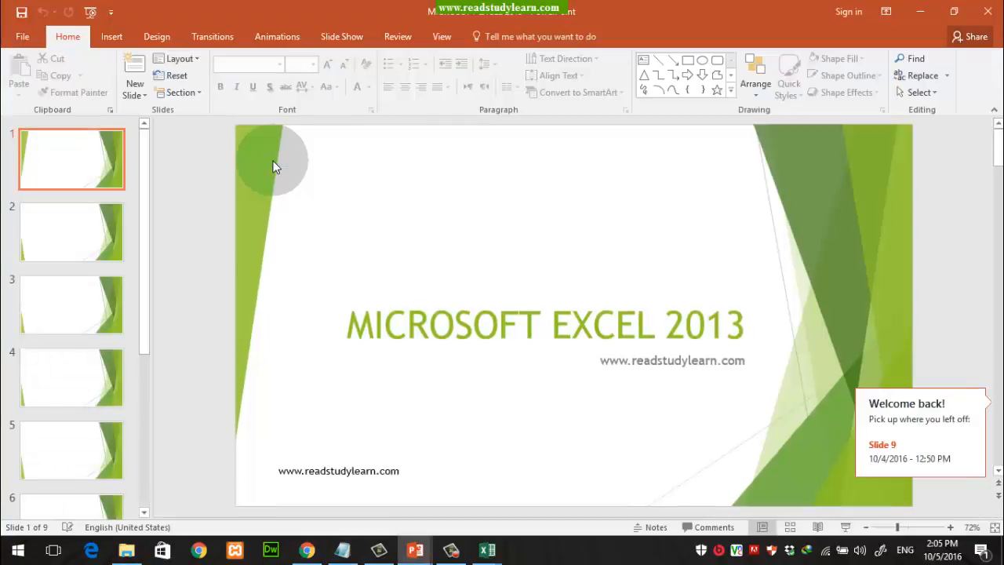
# Show slide 2 with the Advance Level-1 topics and highlight the first three, from Charts to Chart Practice
pyautogui.click(67, 250)
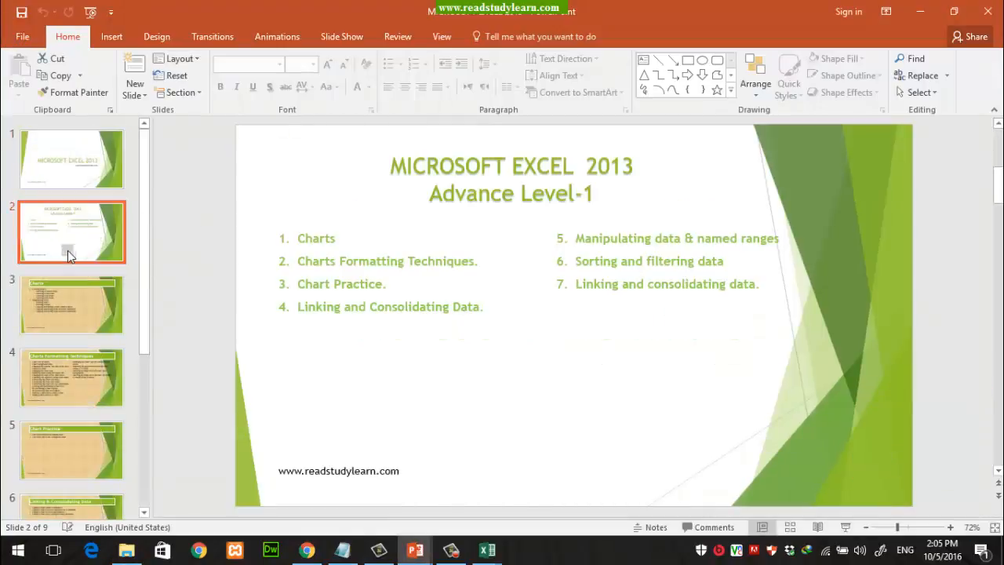
pyautogui.click(318, 249)
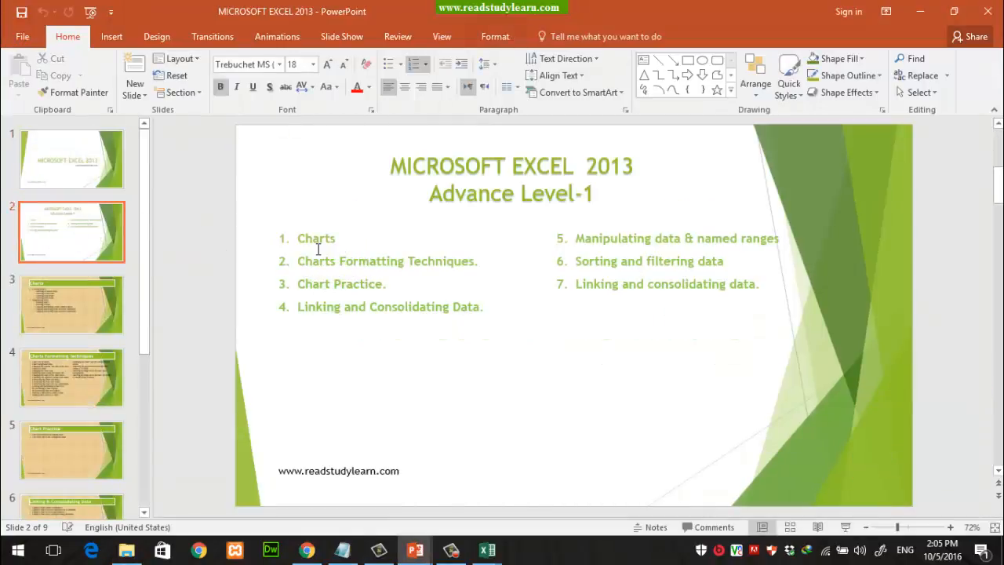
pyautogui.doubleClick(317, 240)
pyautogui.doubleClick(362, 281)
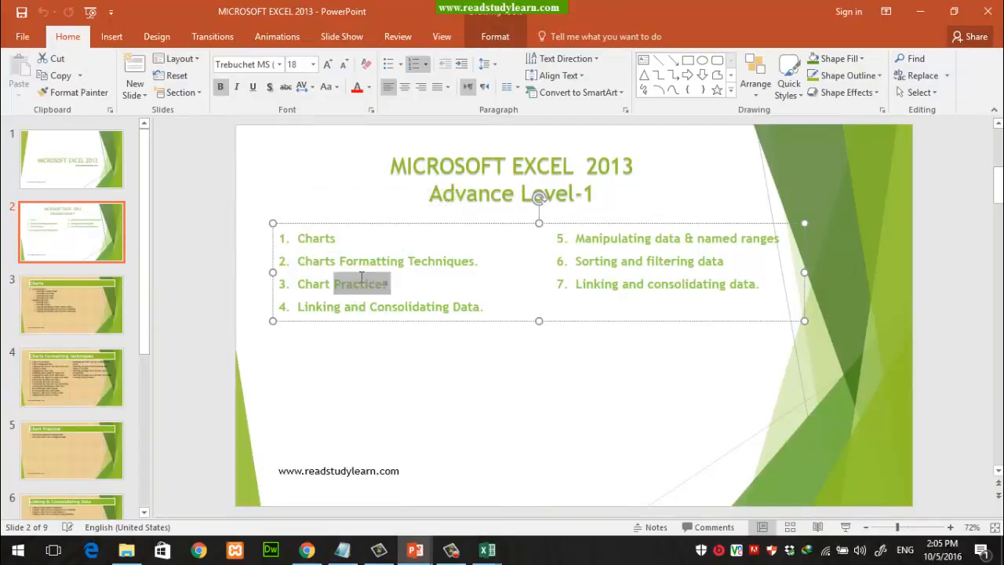
pyautogui.moveTo(362, 278); pyautogui.dragTo(276, 228)
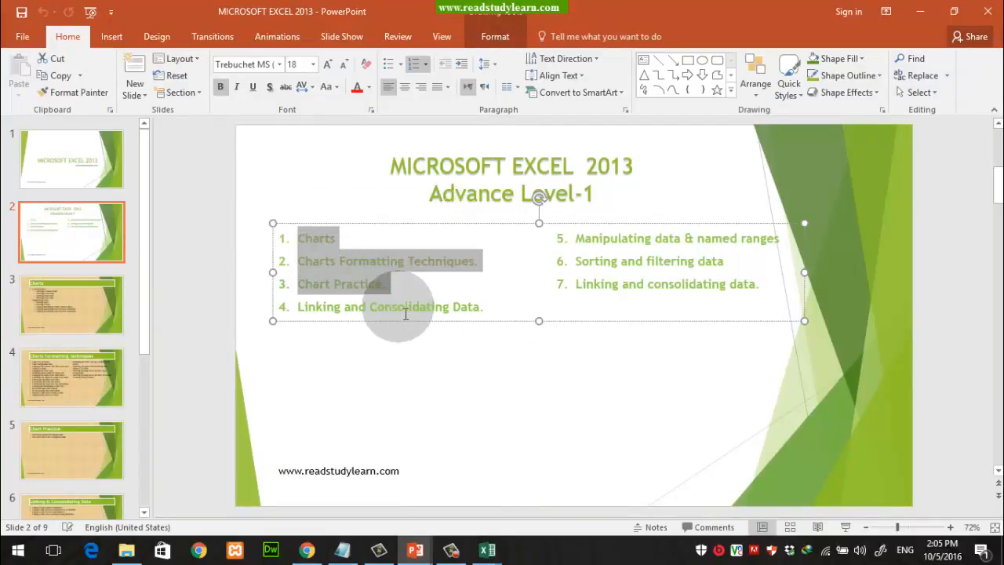